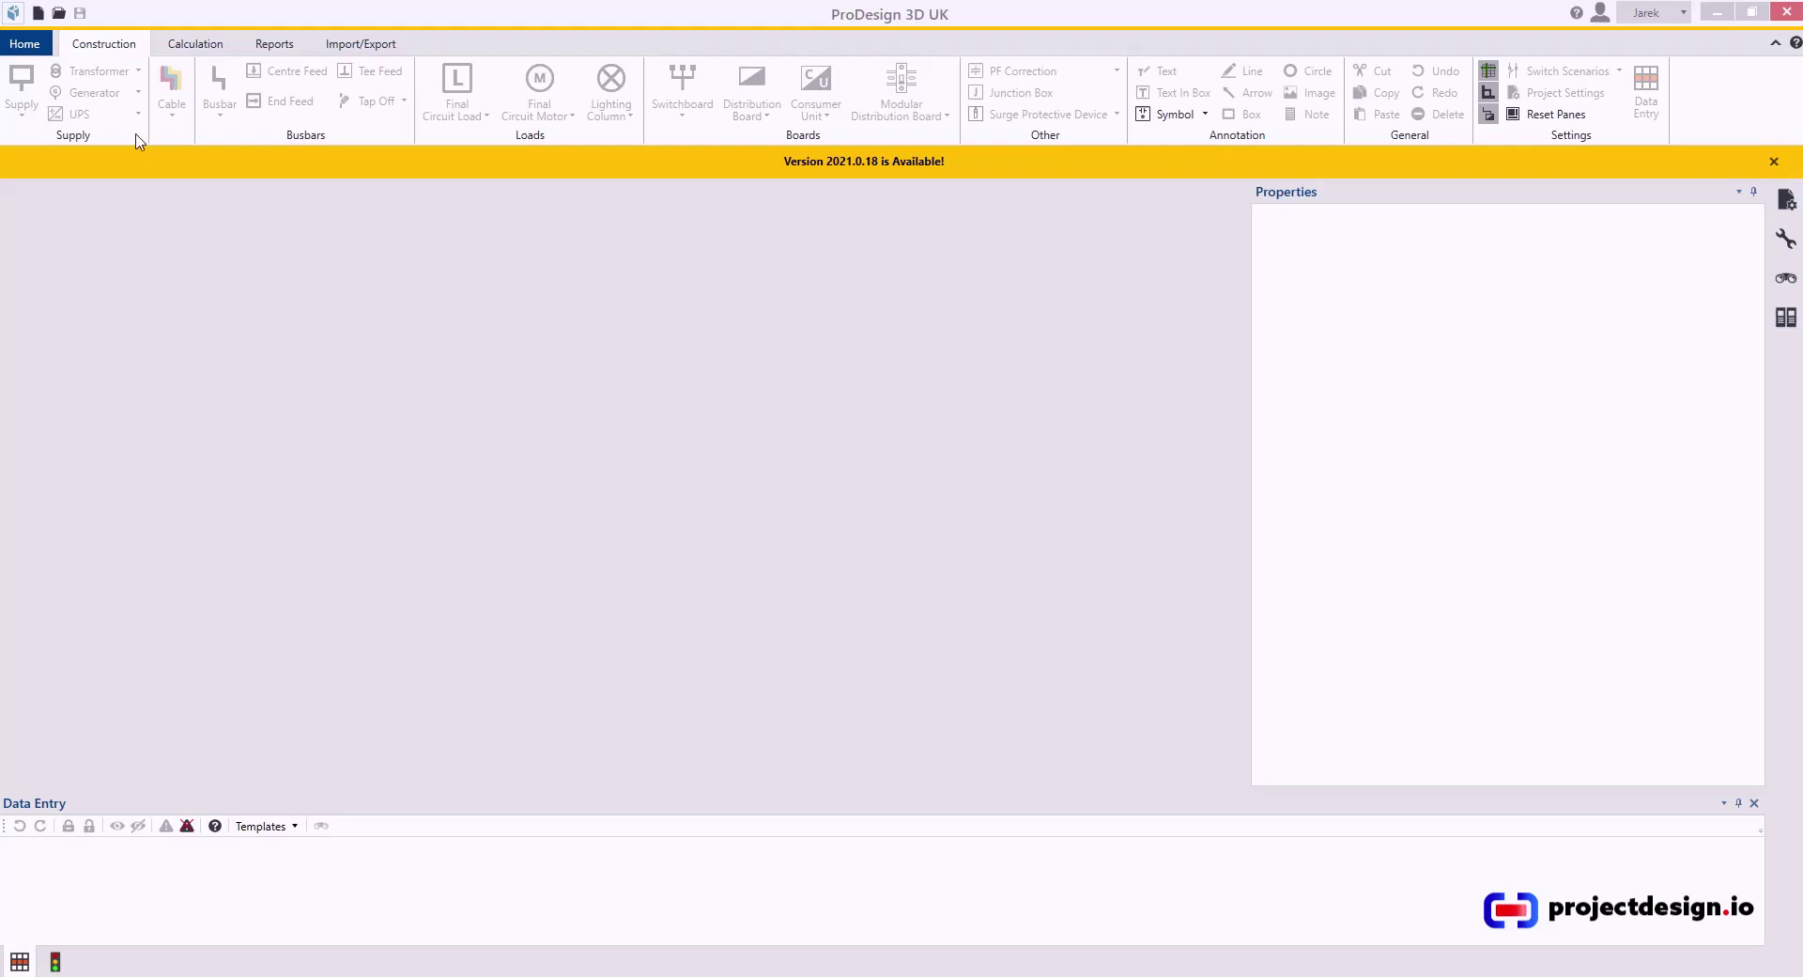
Open the Home backstage page, then return to the Construction workspace
left_click(22, 44)
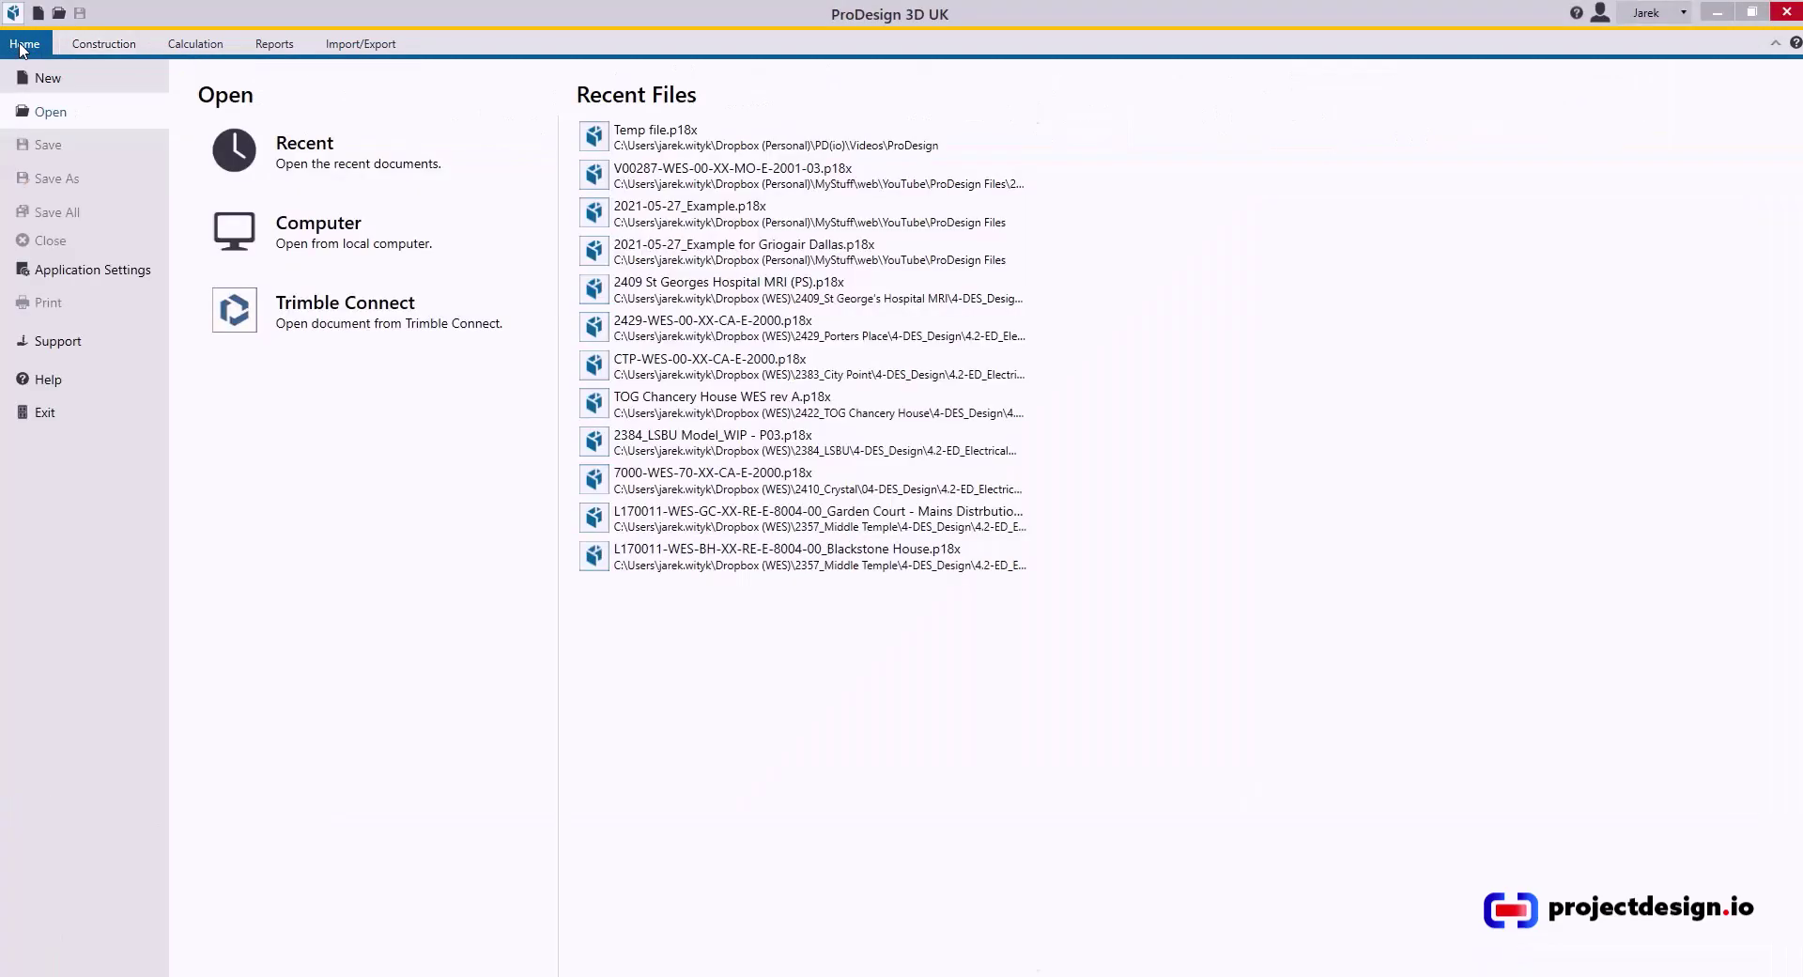
left_click(99, 45)
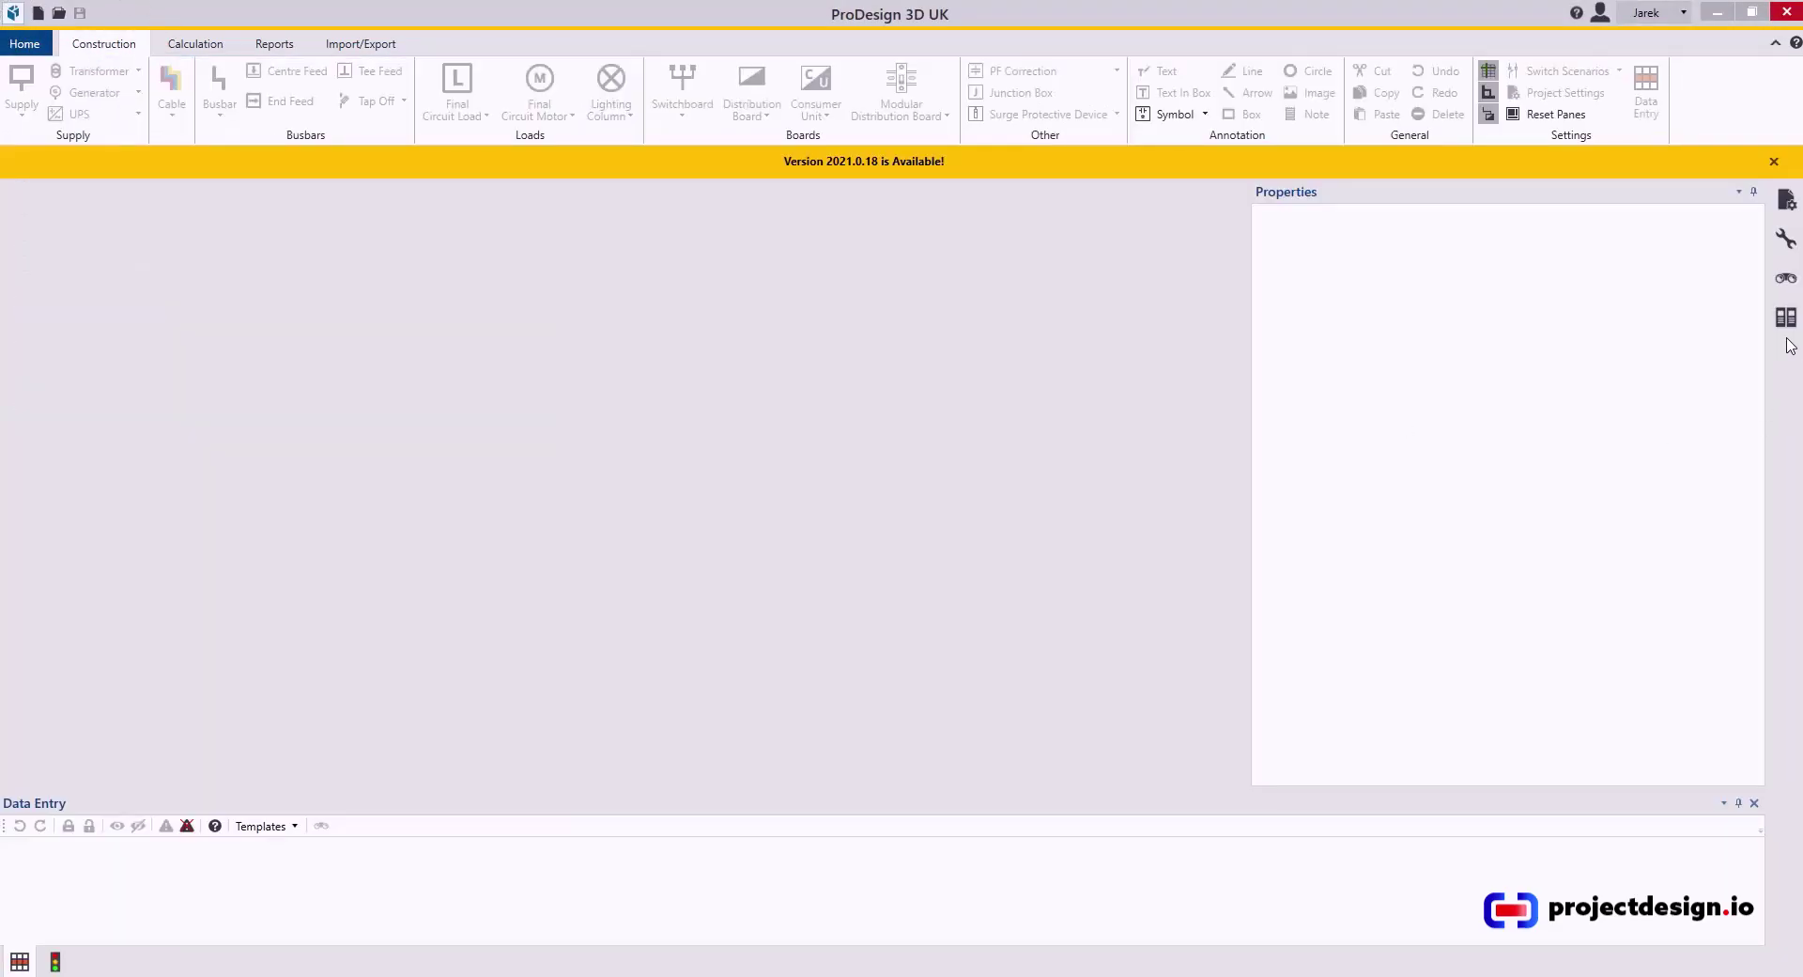
left_click(1788, 329)
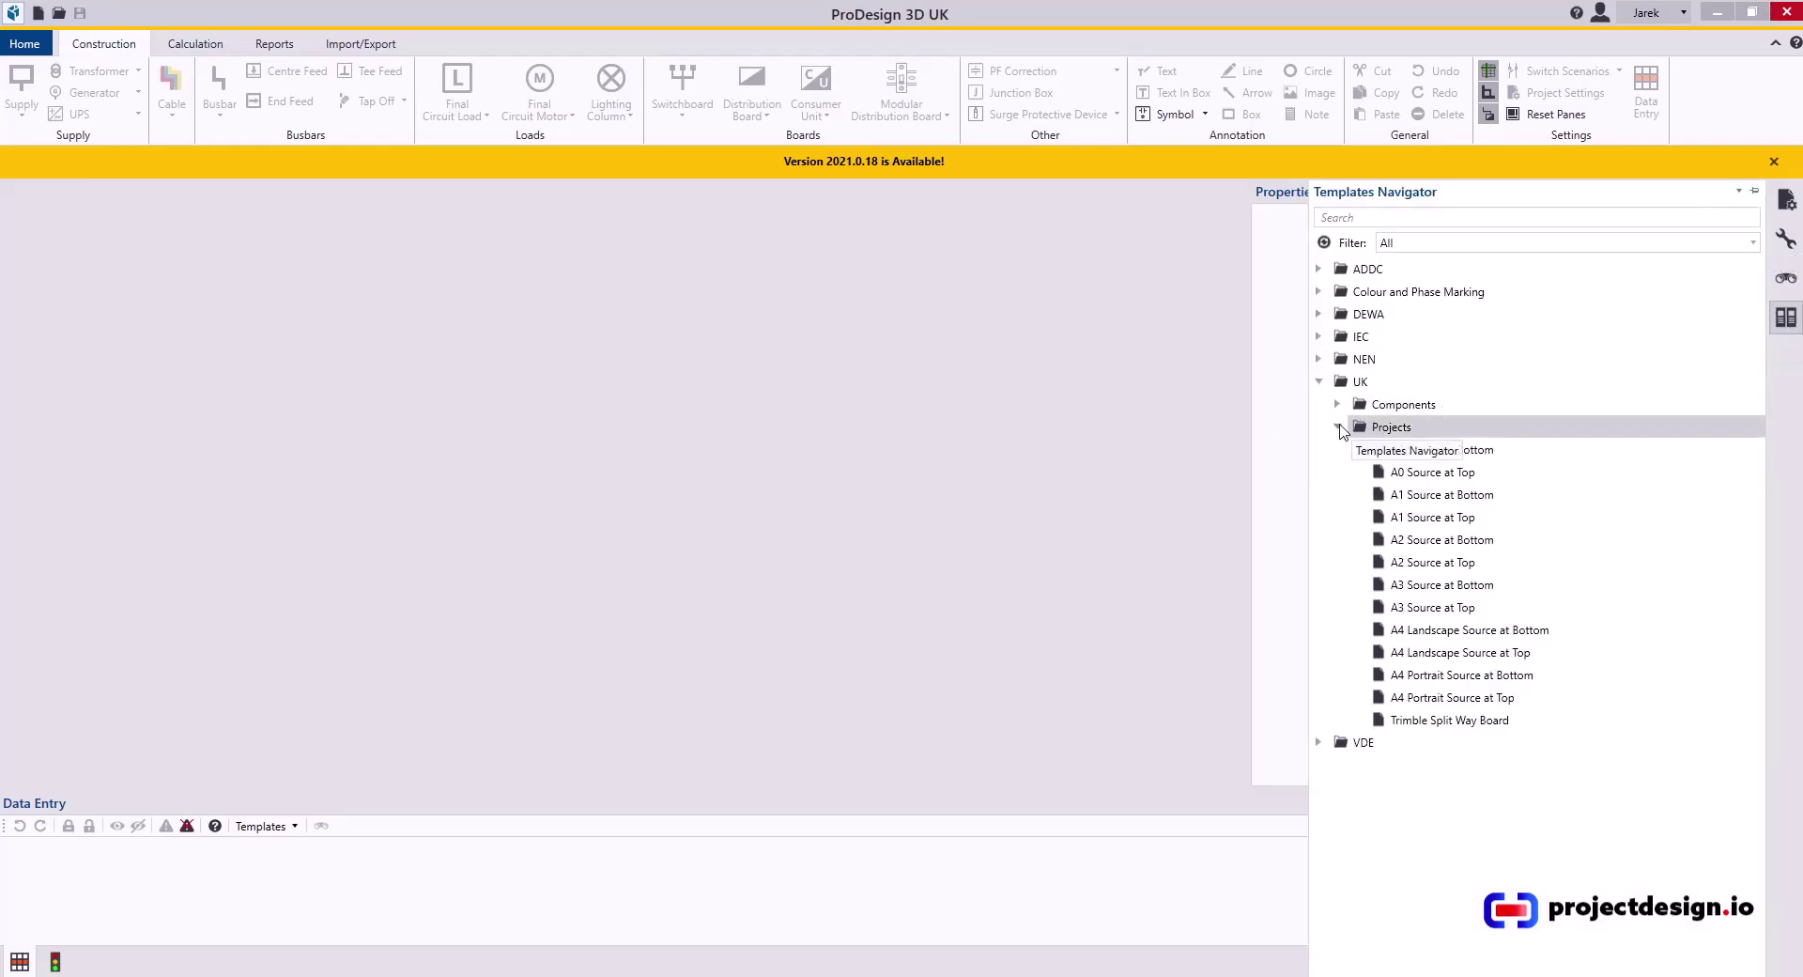
left_click(1343, 427)
left_click(1343, 426)
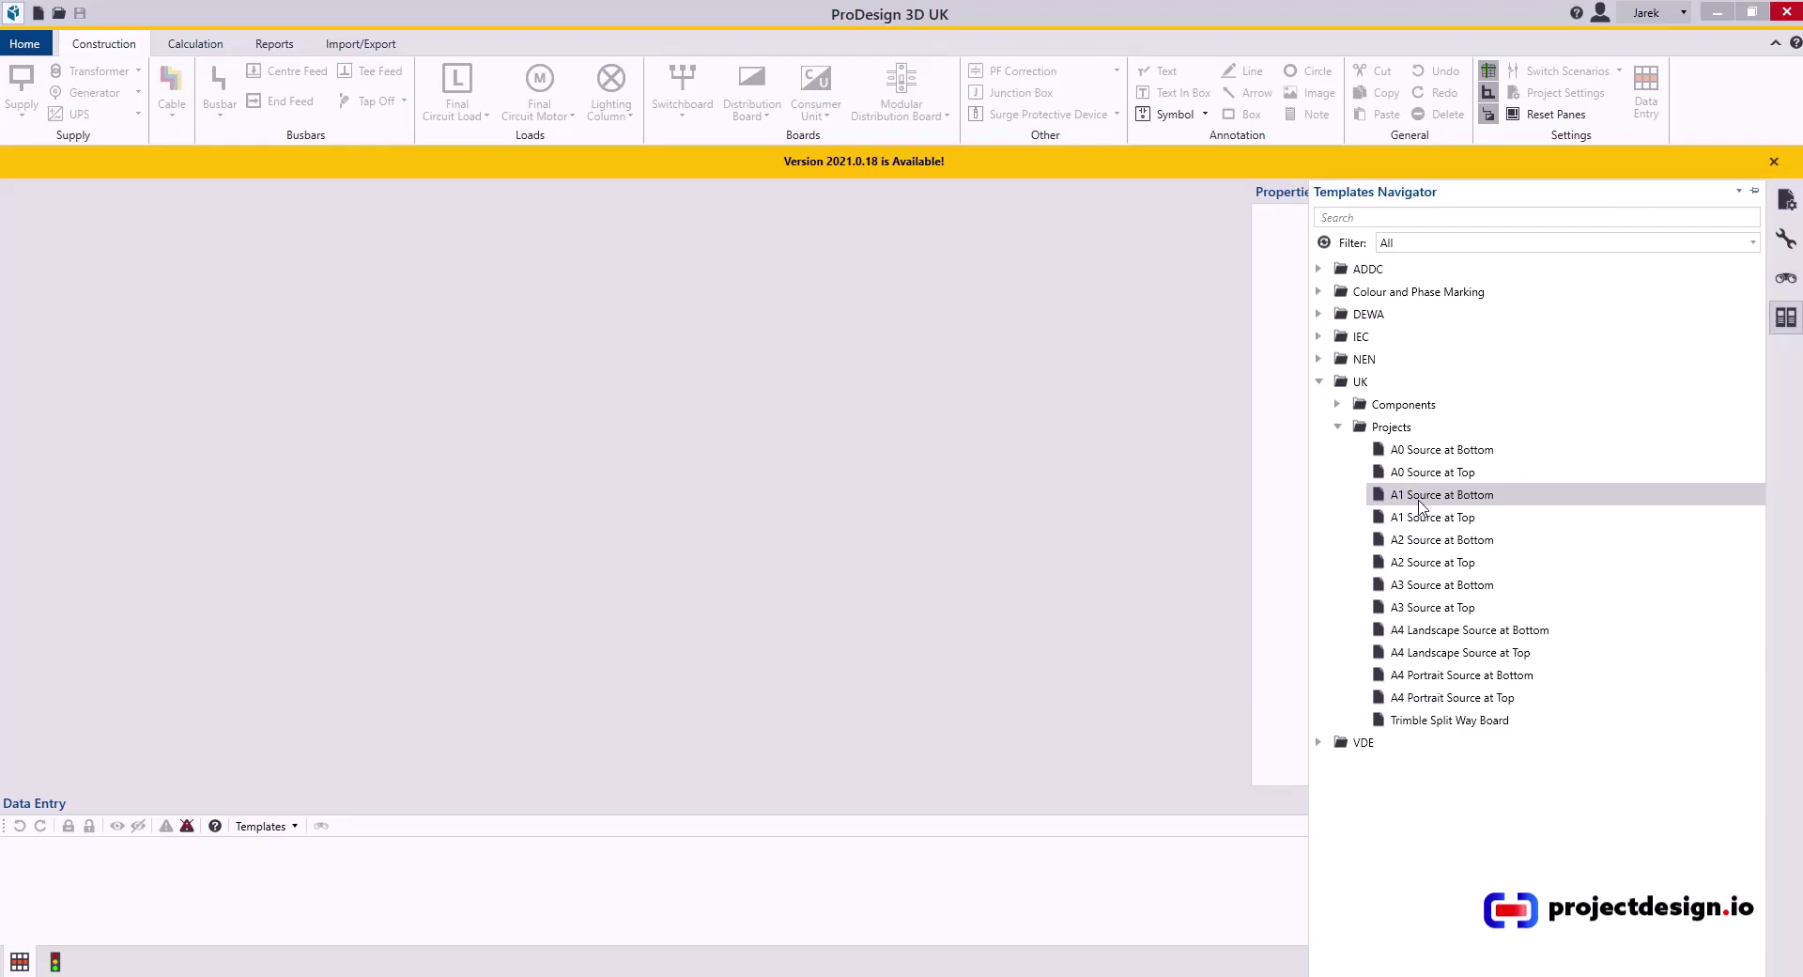
Start a new Project template from A1 Source at Bottom, then cancel the dialog
right_click(1485, 494)
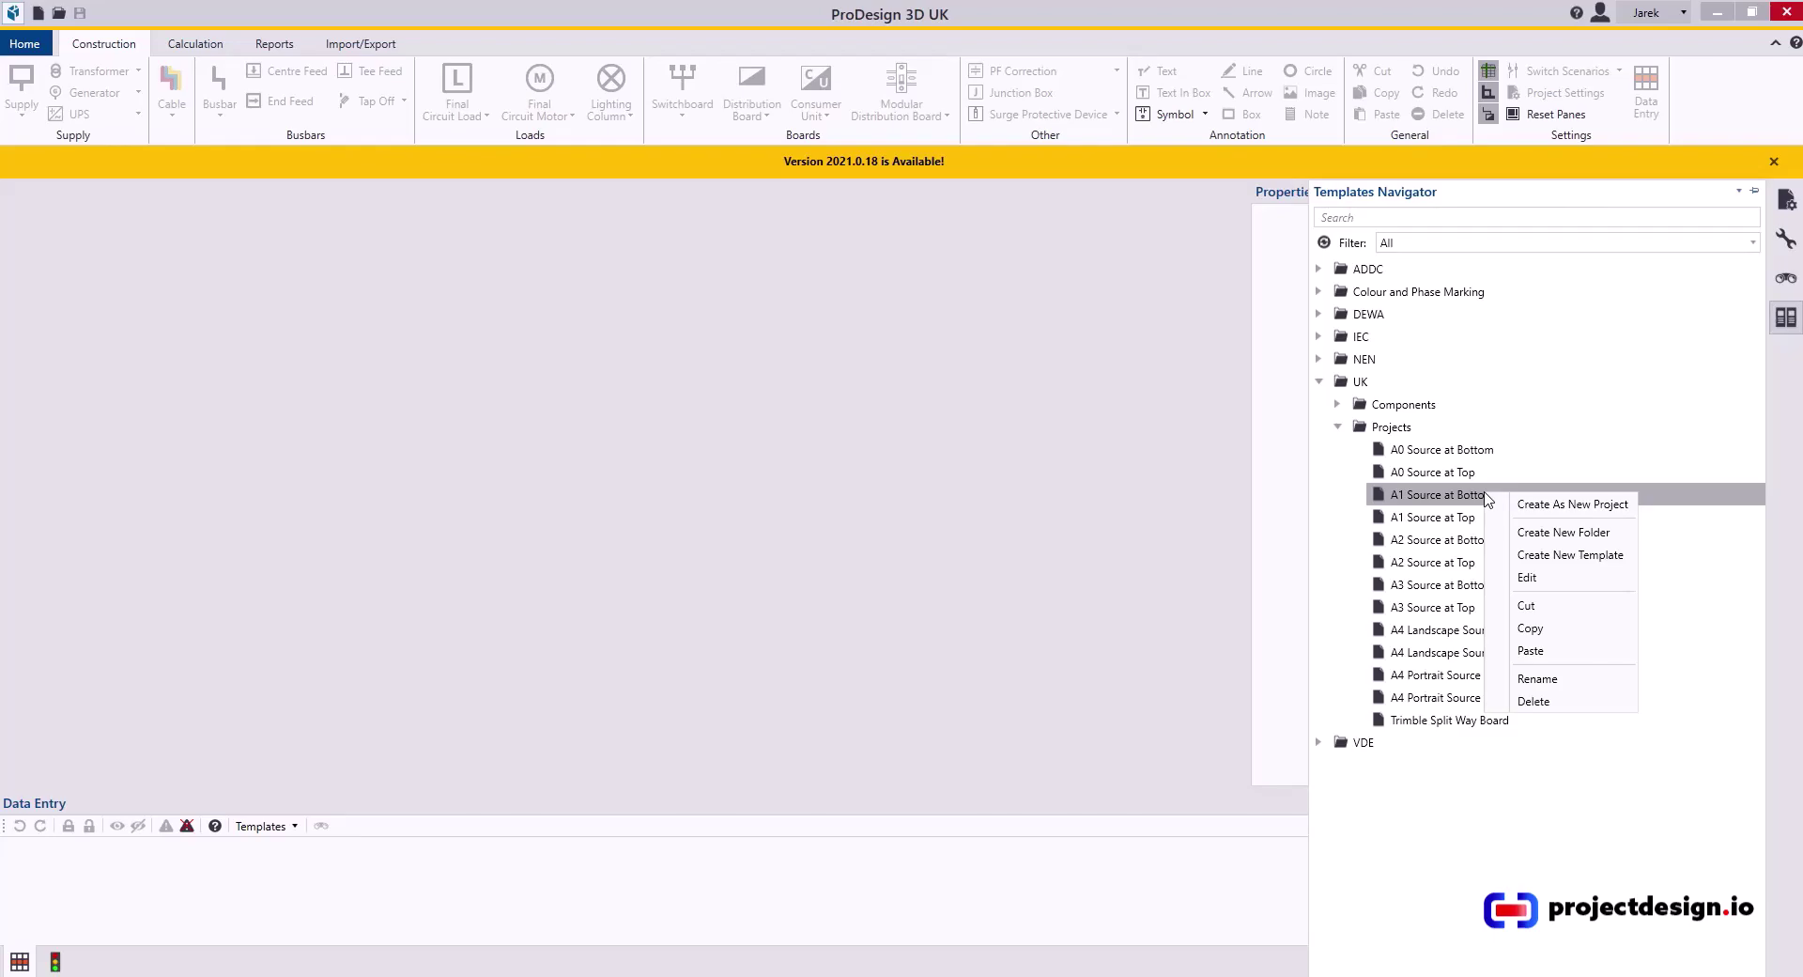
left_click(1550, 556)
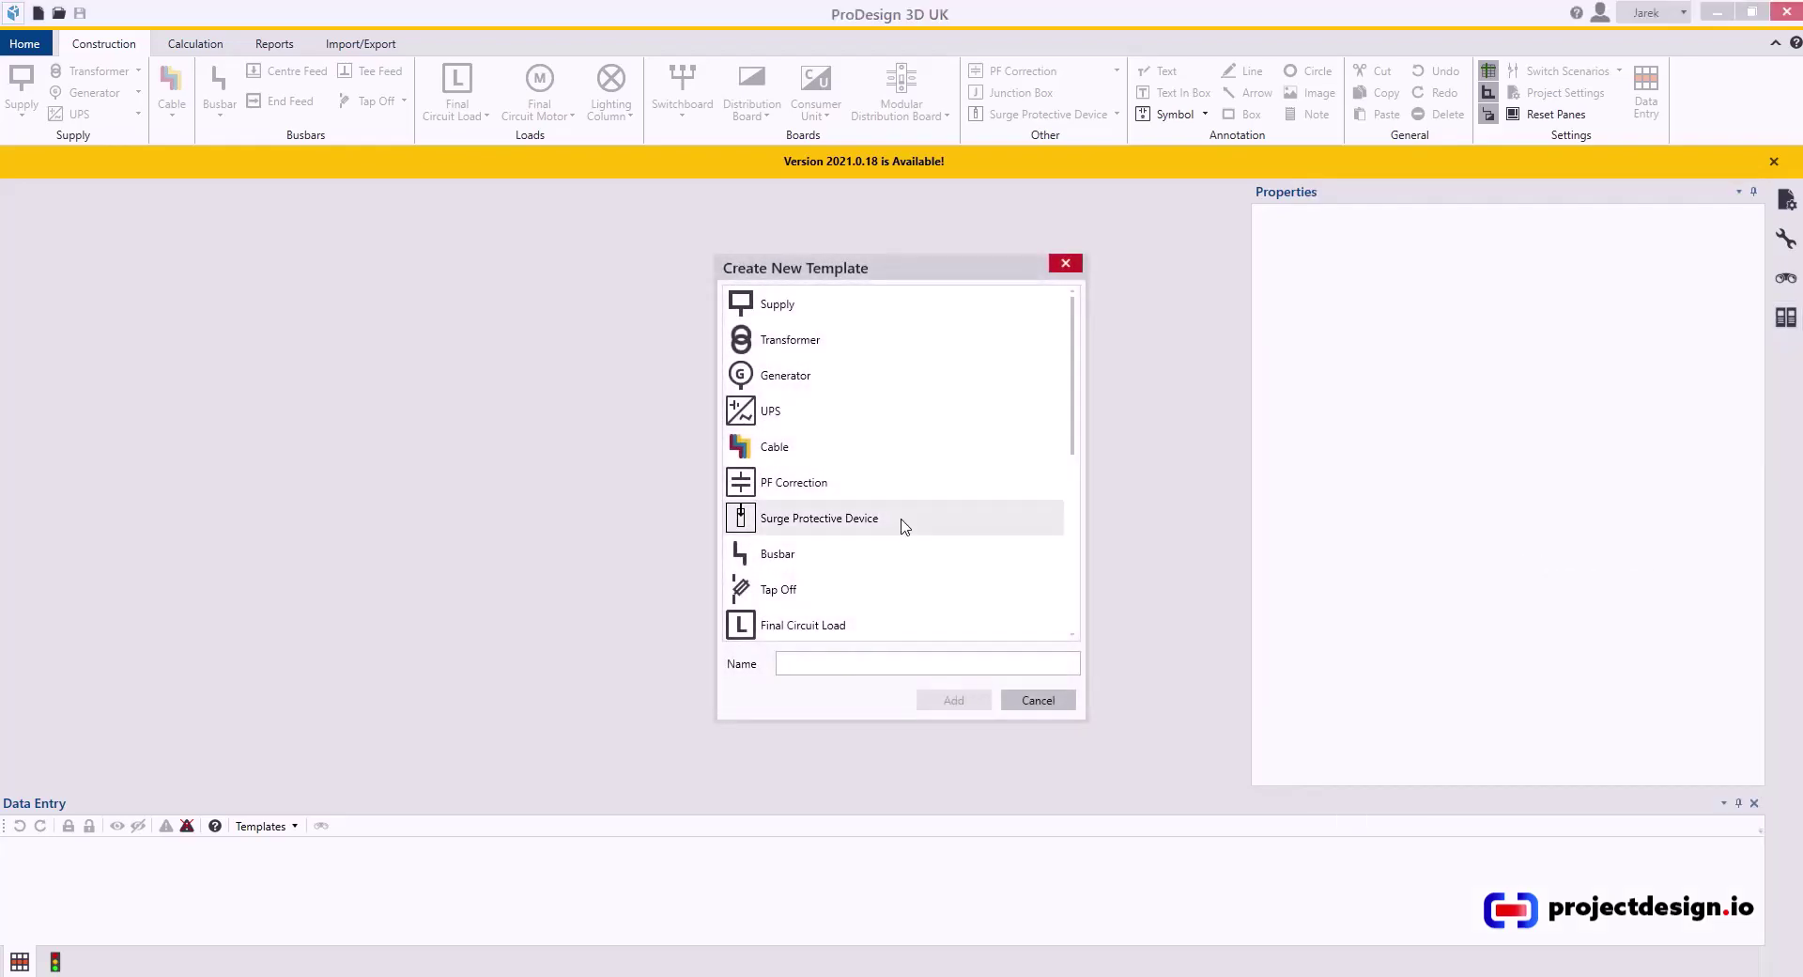
scroll(902, 522, "down", 4)
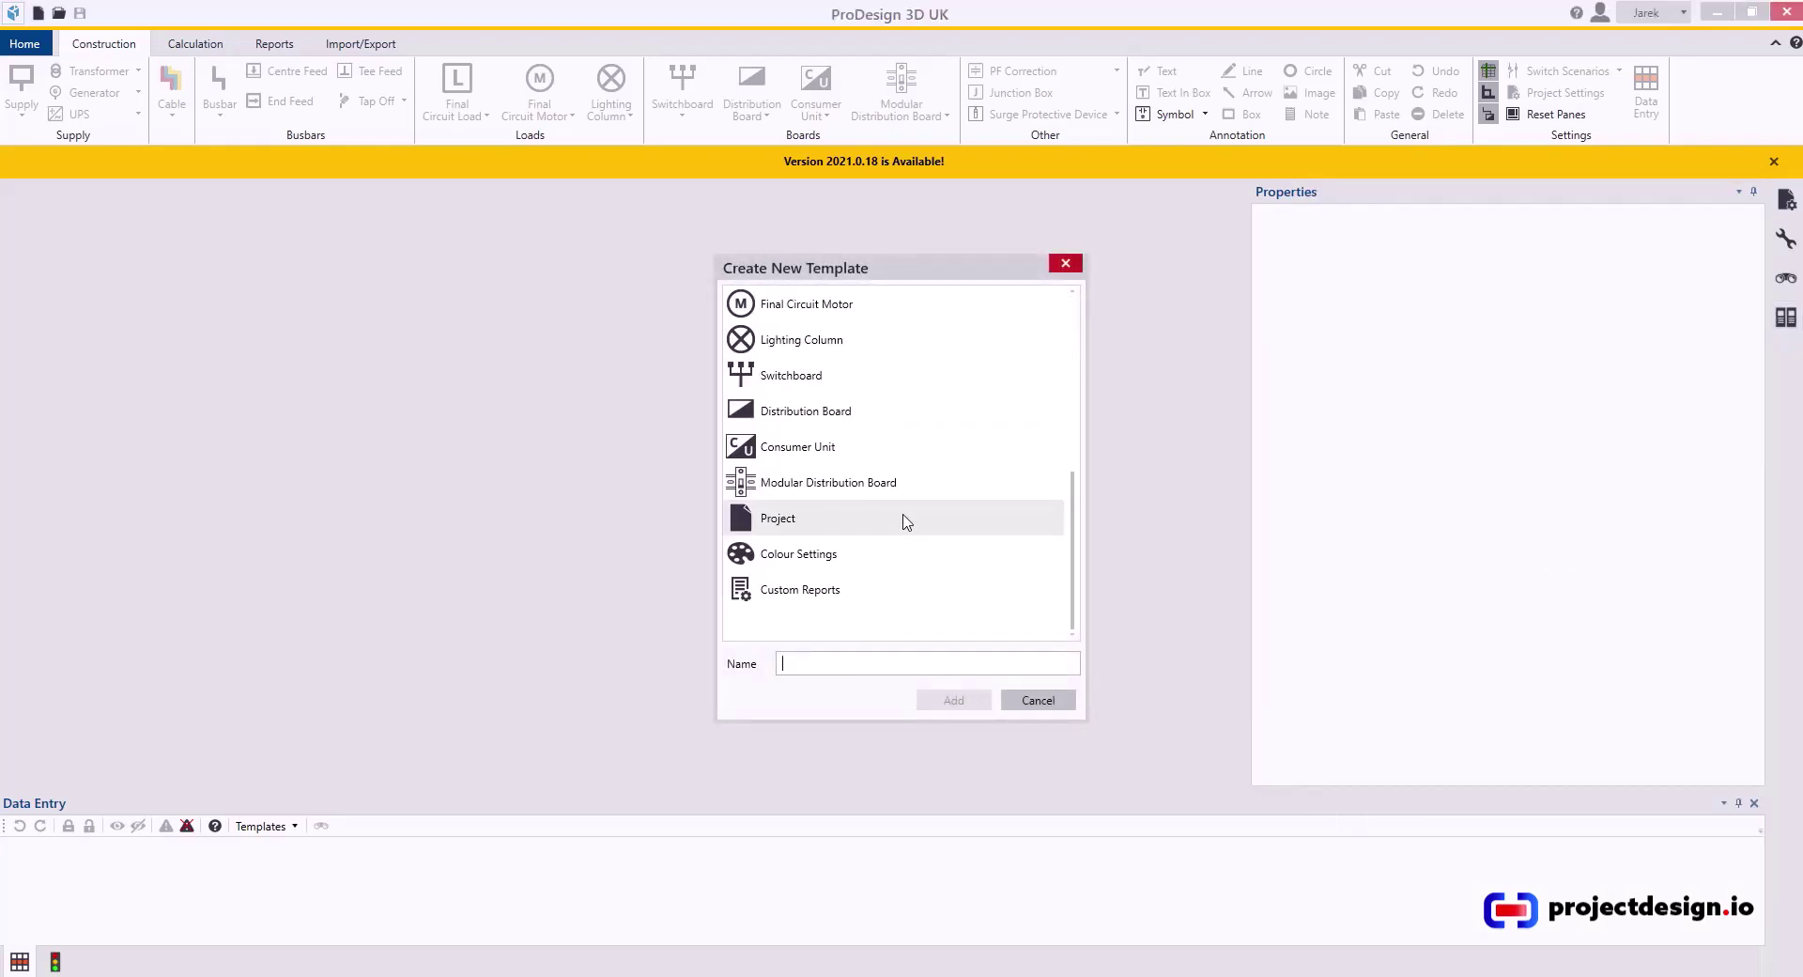
left_click(831, 526)
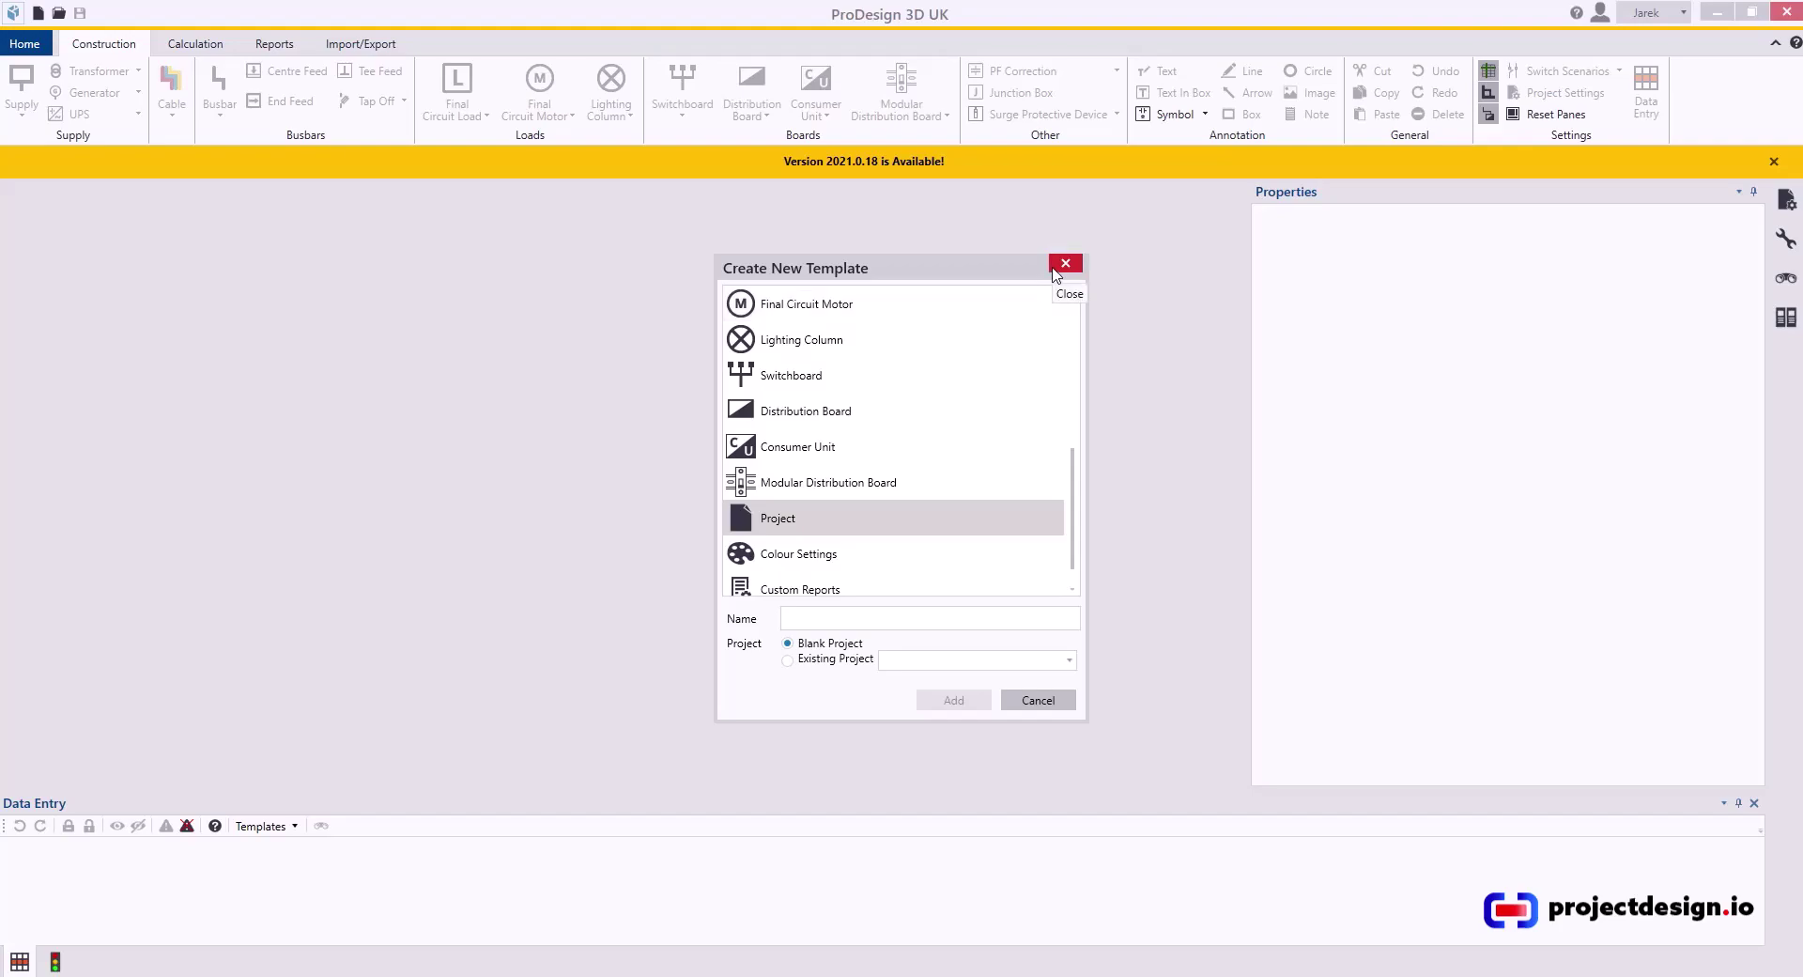
left_click(1065, 263)
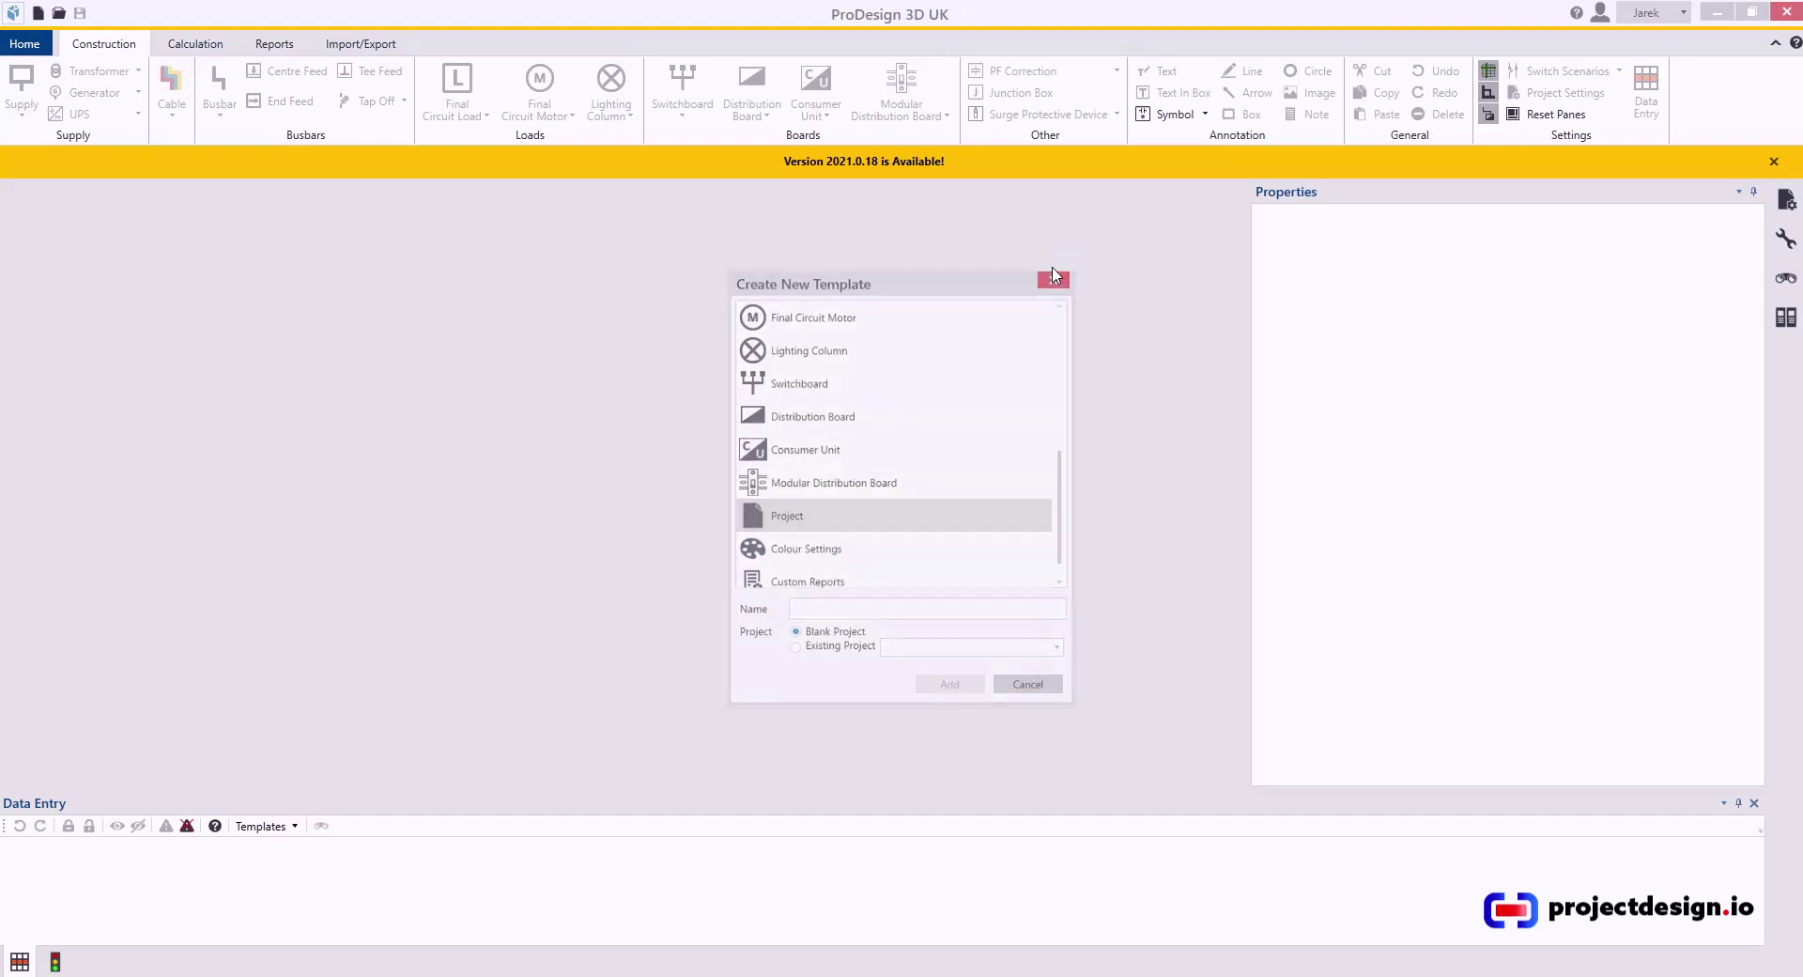
Copy the A1 Source at Top template and paste it into the Projects folder
left_click(1786, 318)
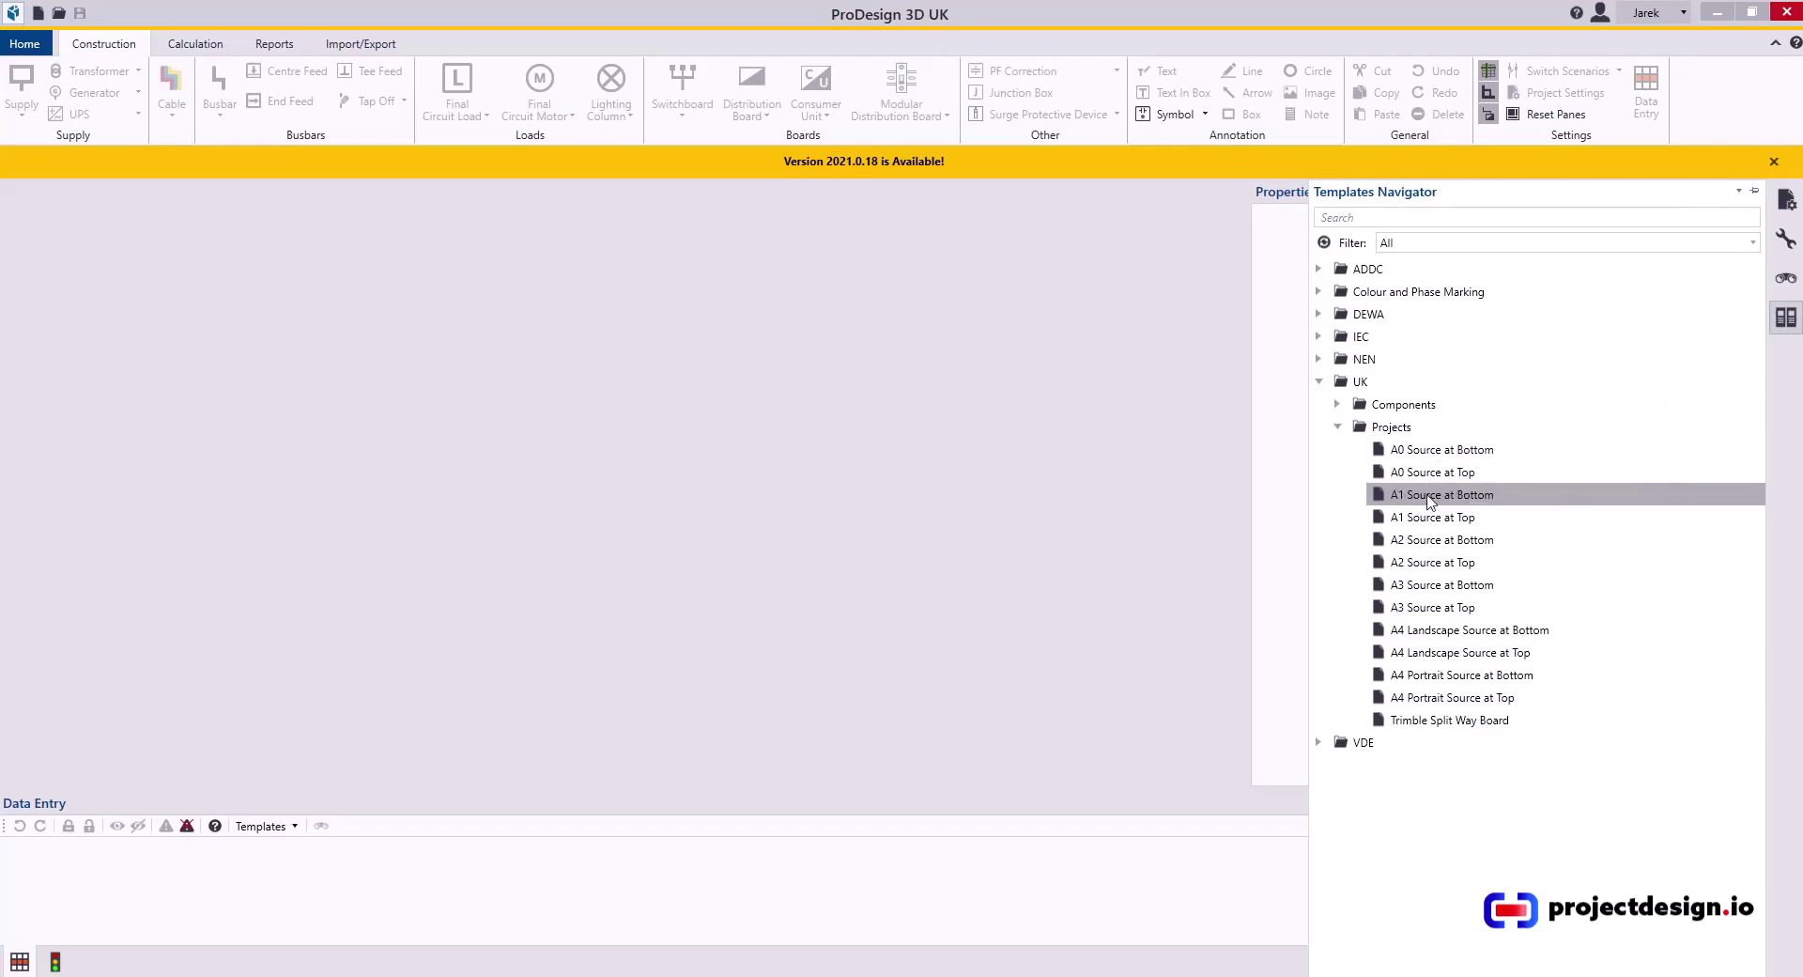
left_click(1435, 522)
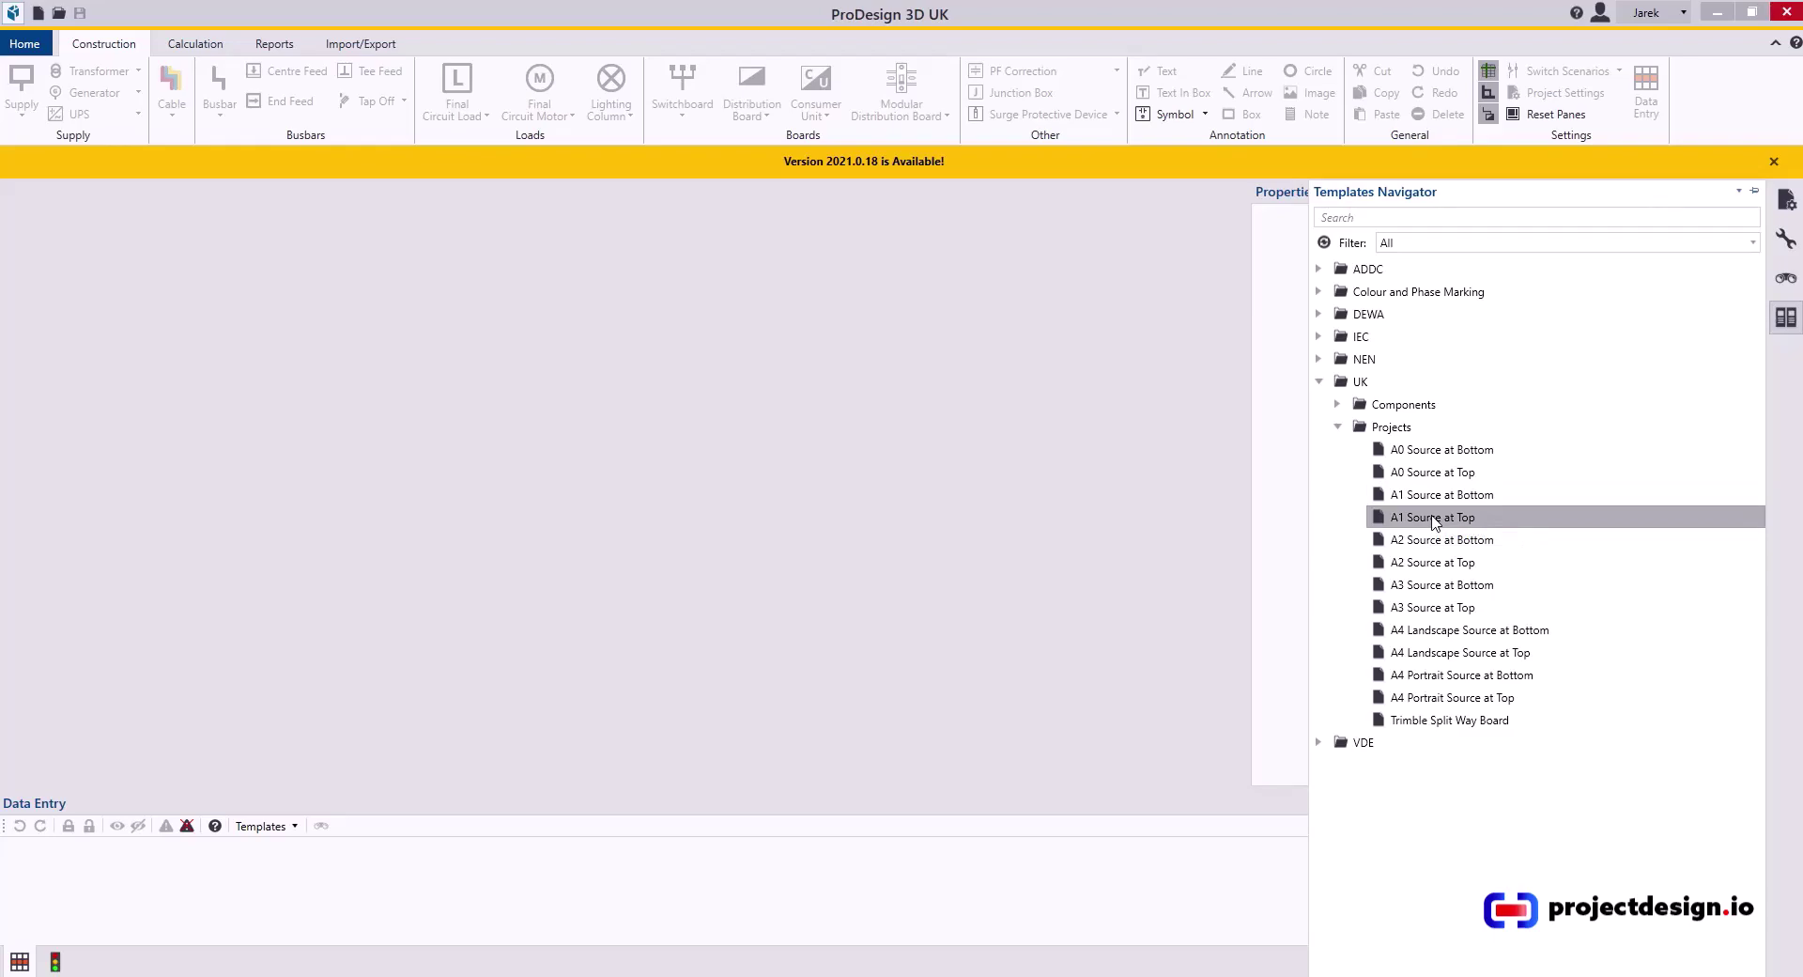
right_click(1436, 522)
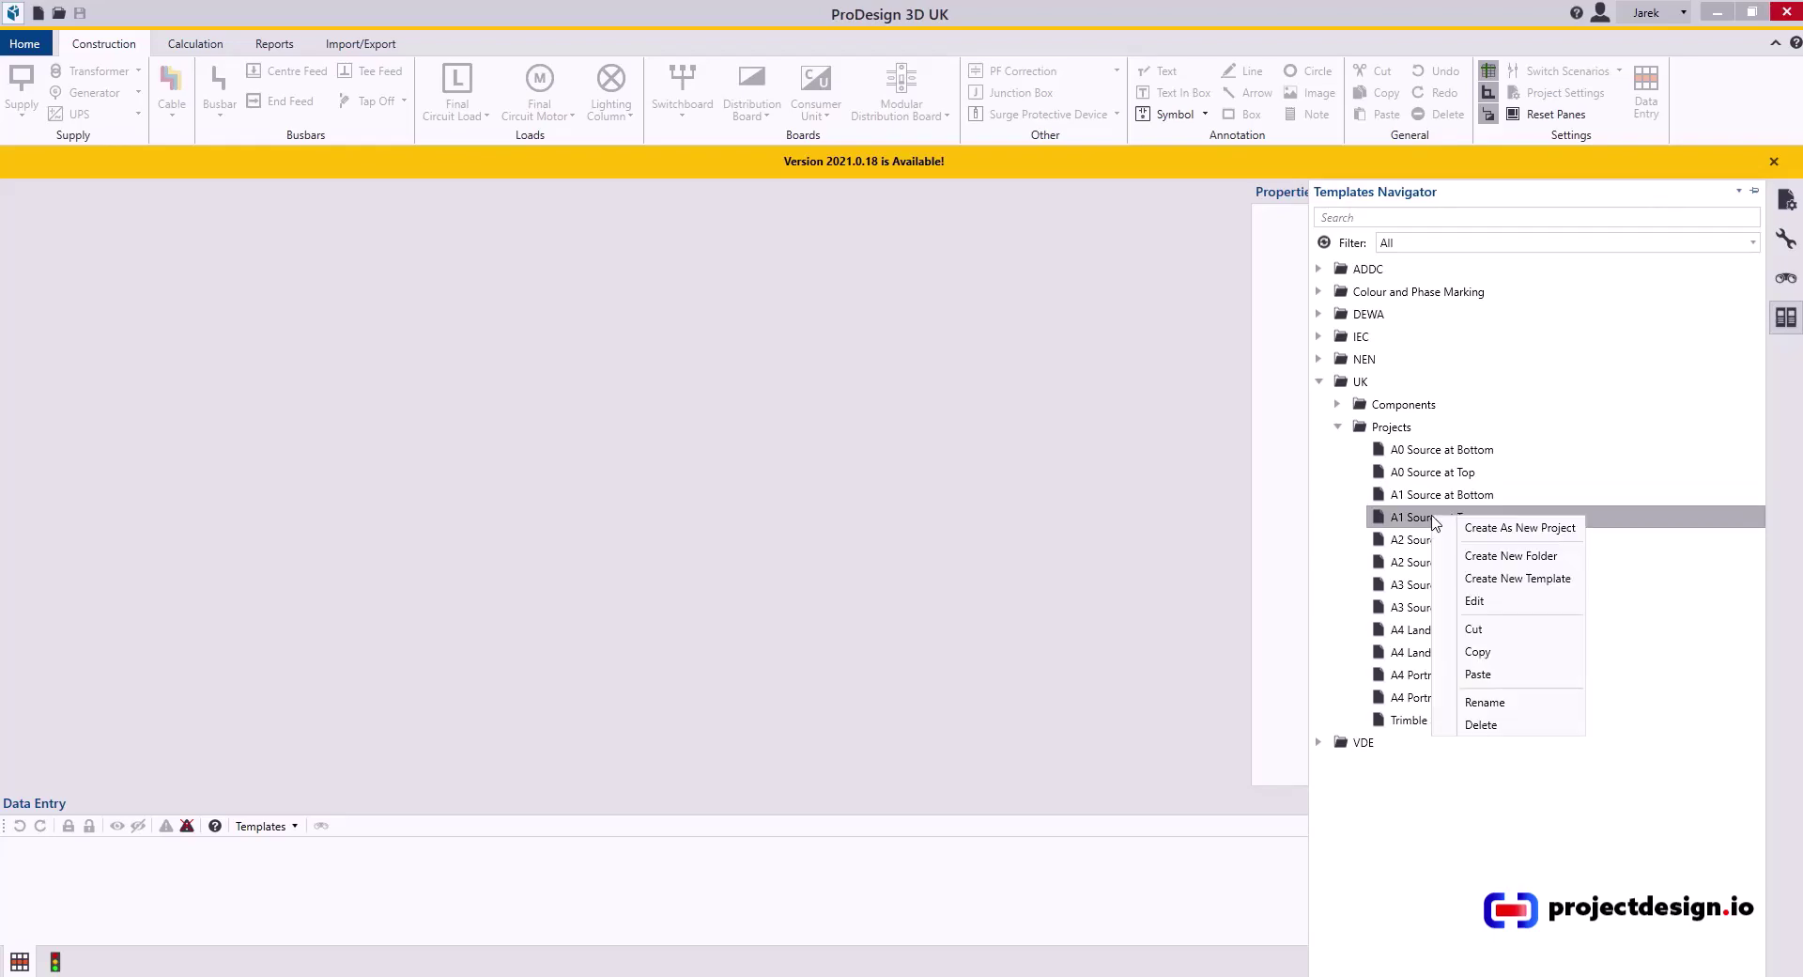
left_click(1503, 652)
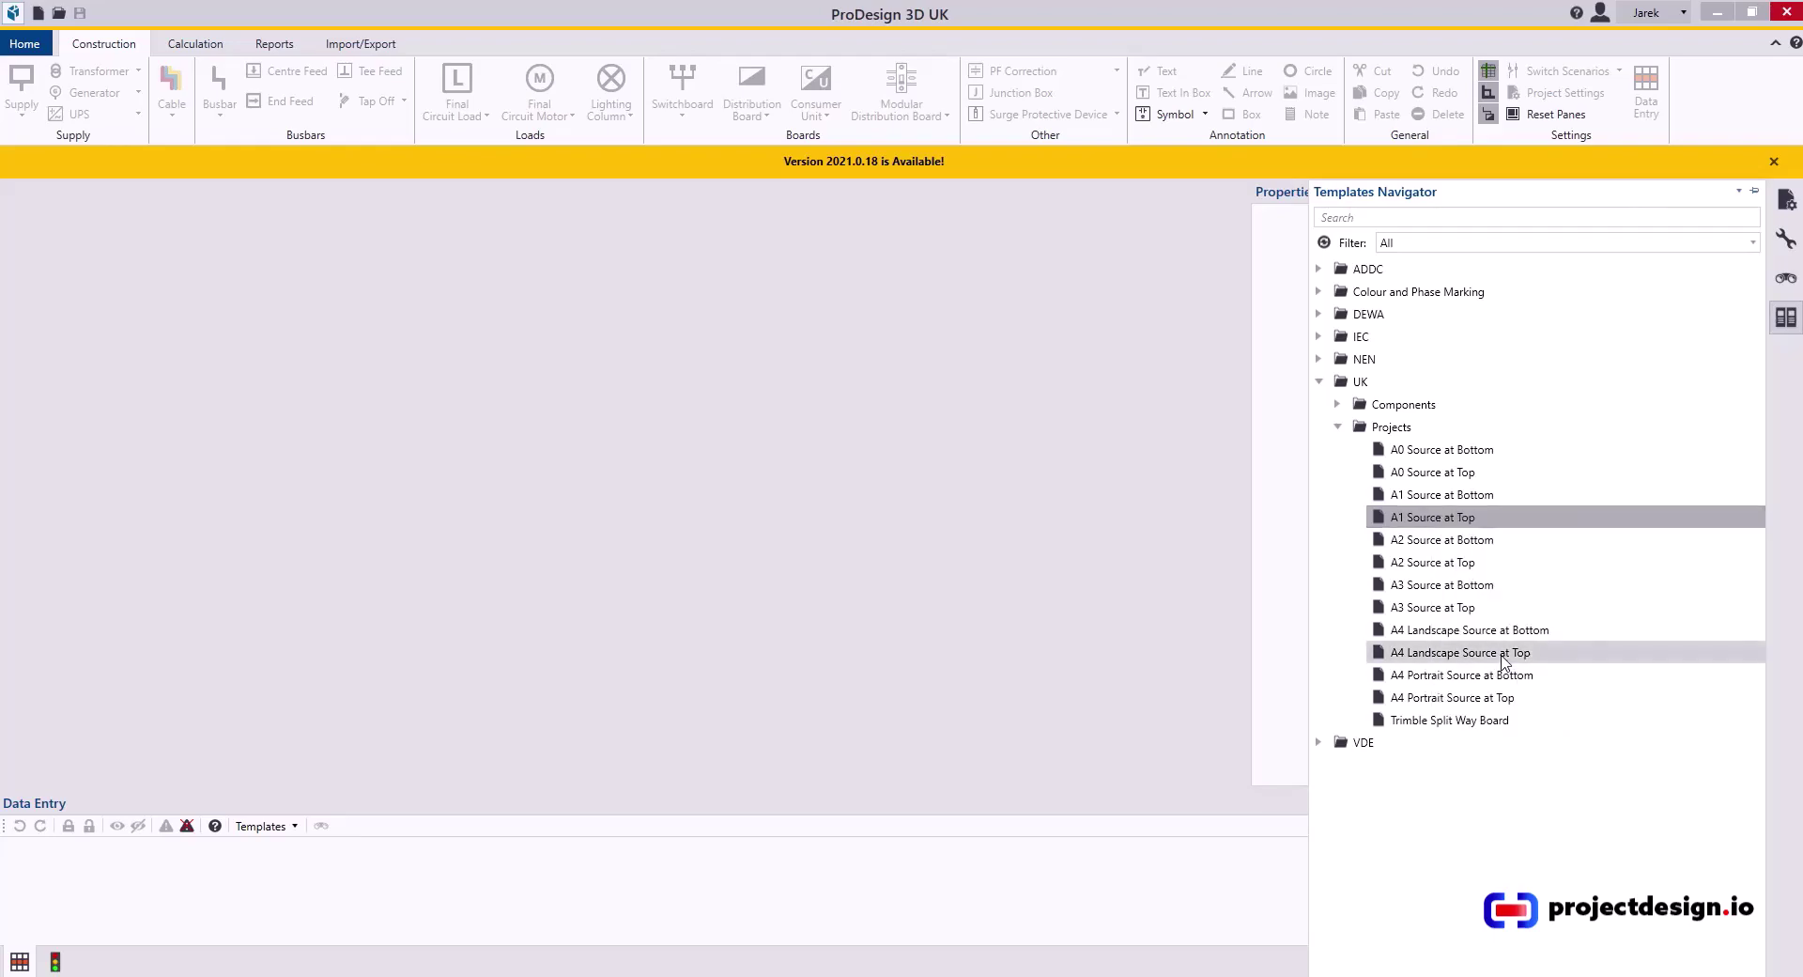
right_click(1509, 543)
left_click(1557, 696)
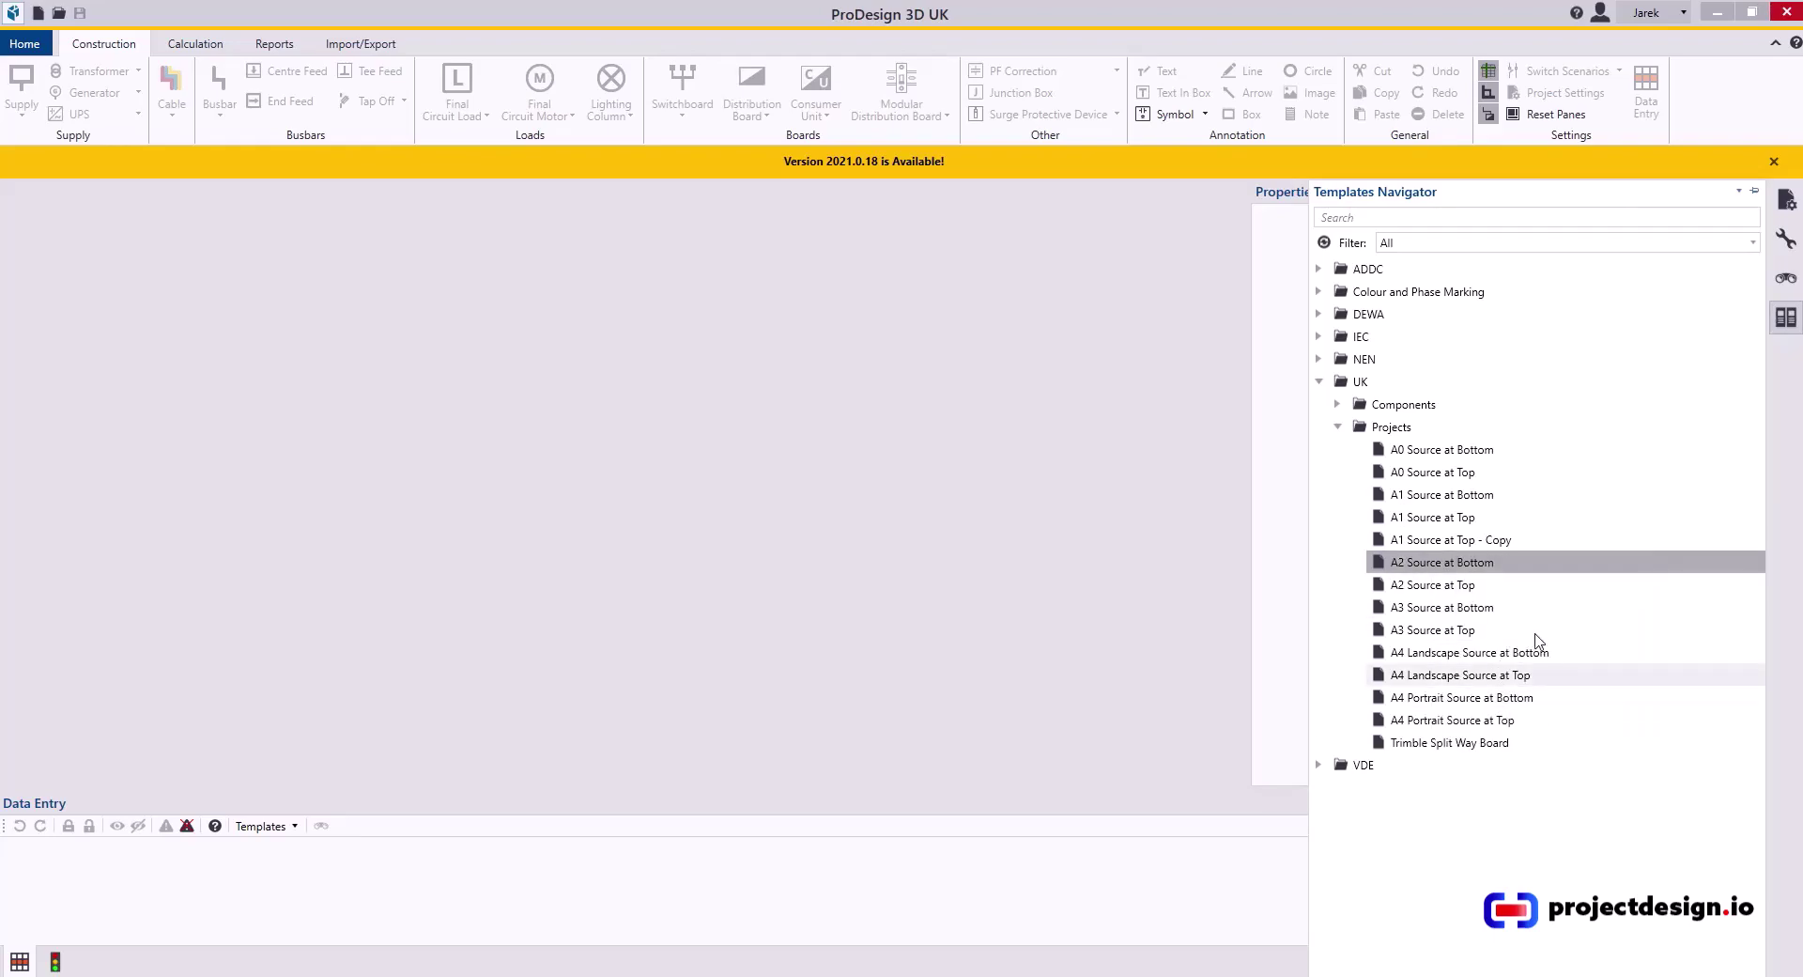
Rename the pasted copy to 'A1 Source at Bottom (custom)'
right_click(1489, 543)
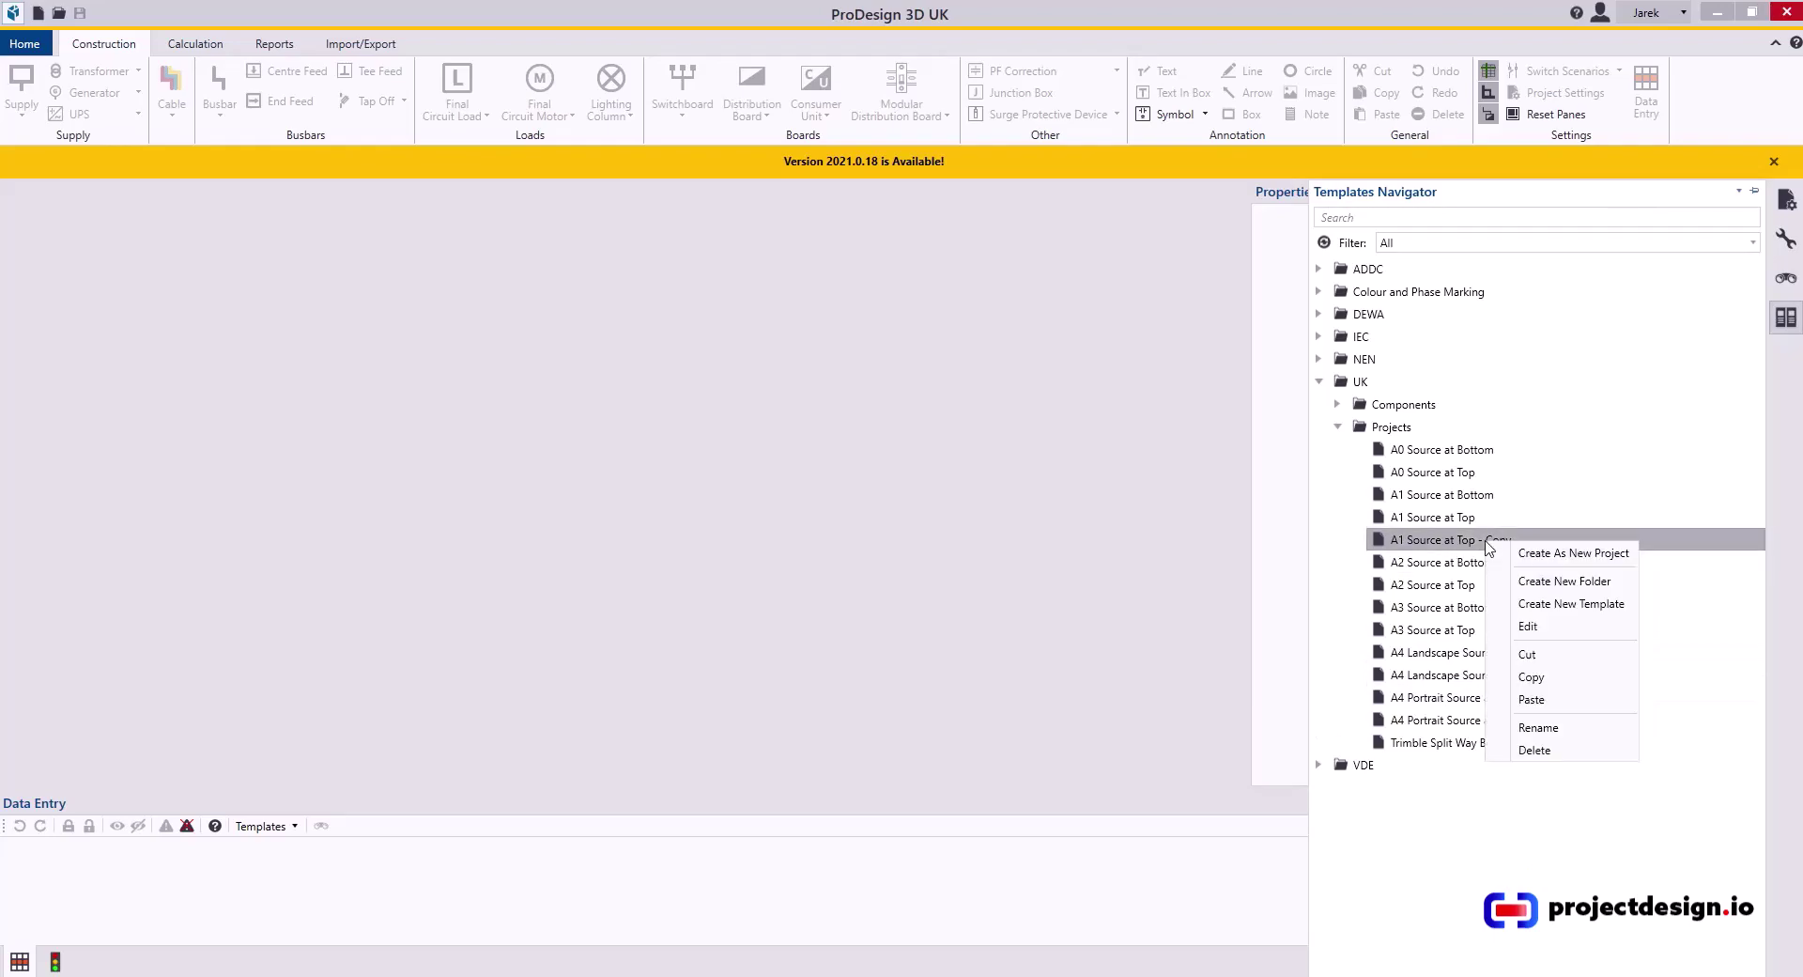
left_click(1538, 727)
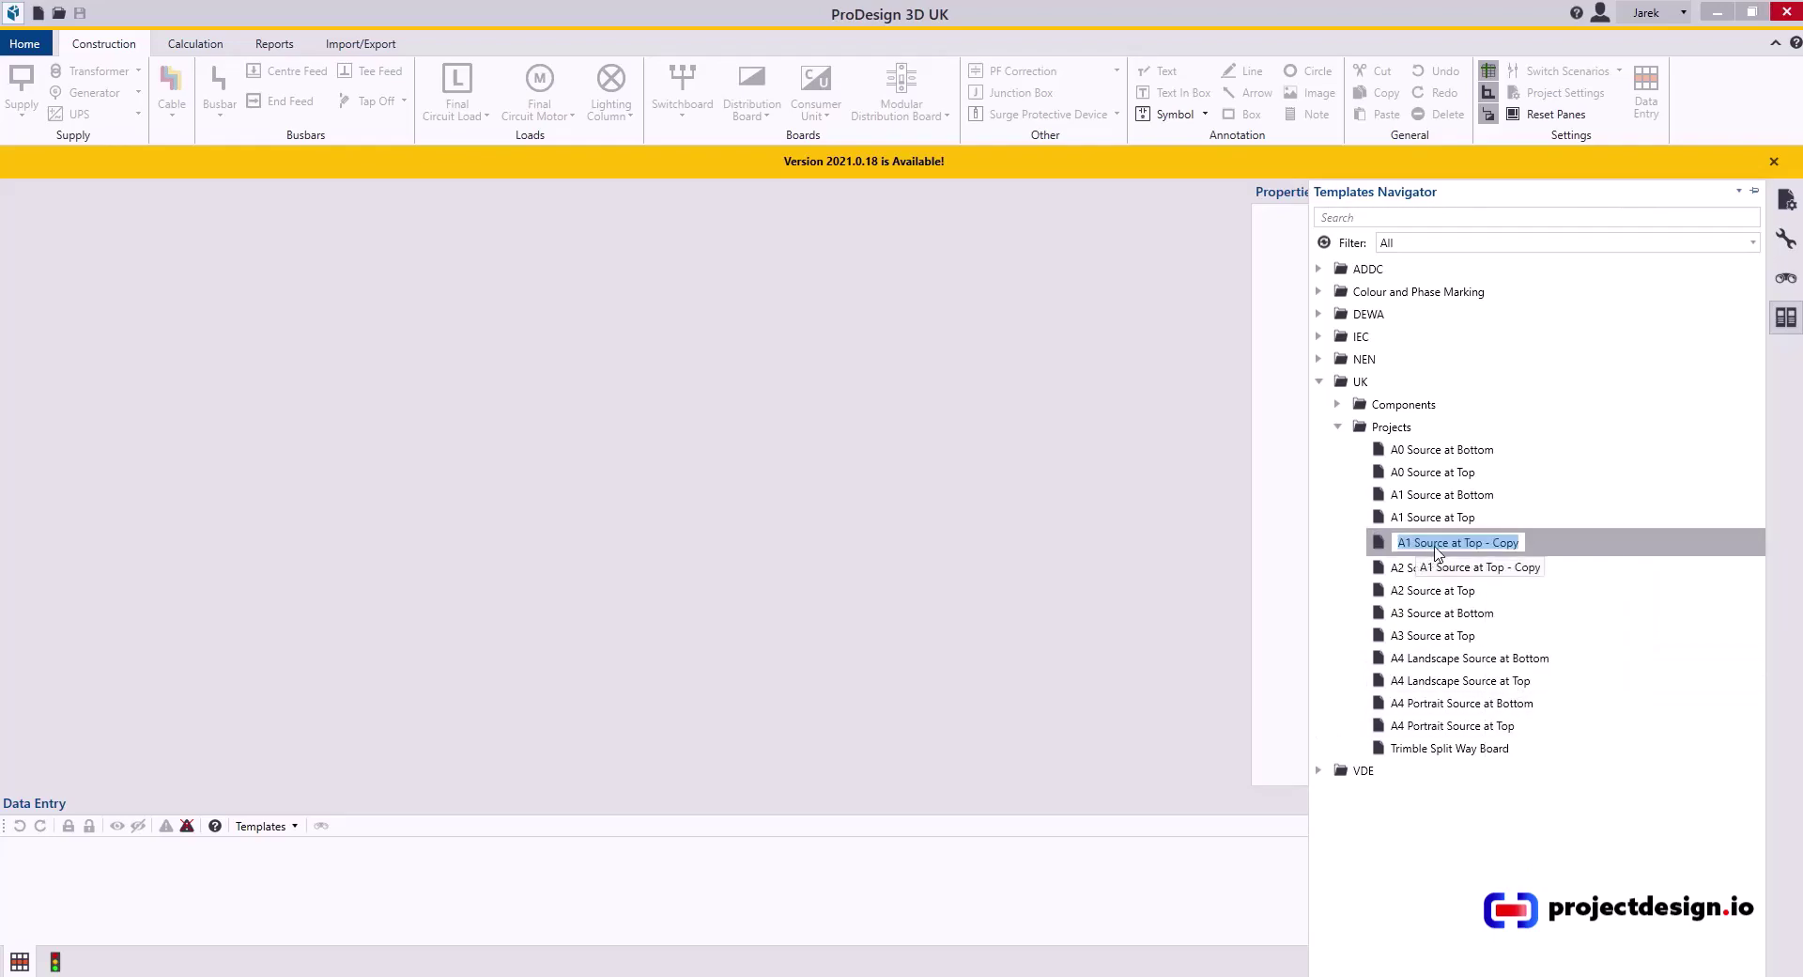
left_click_drag(1464, 545, 1572, 554)
type("Bottom")
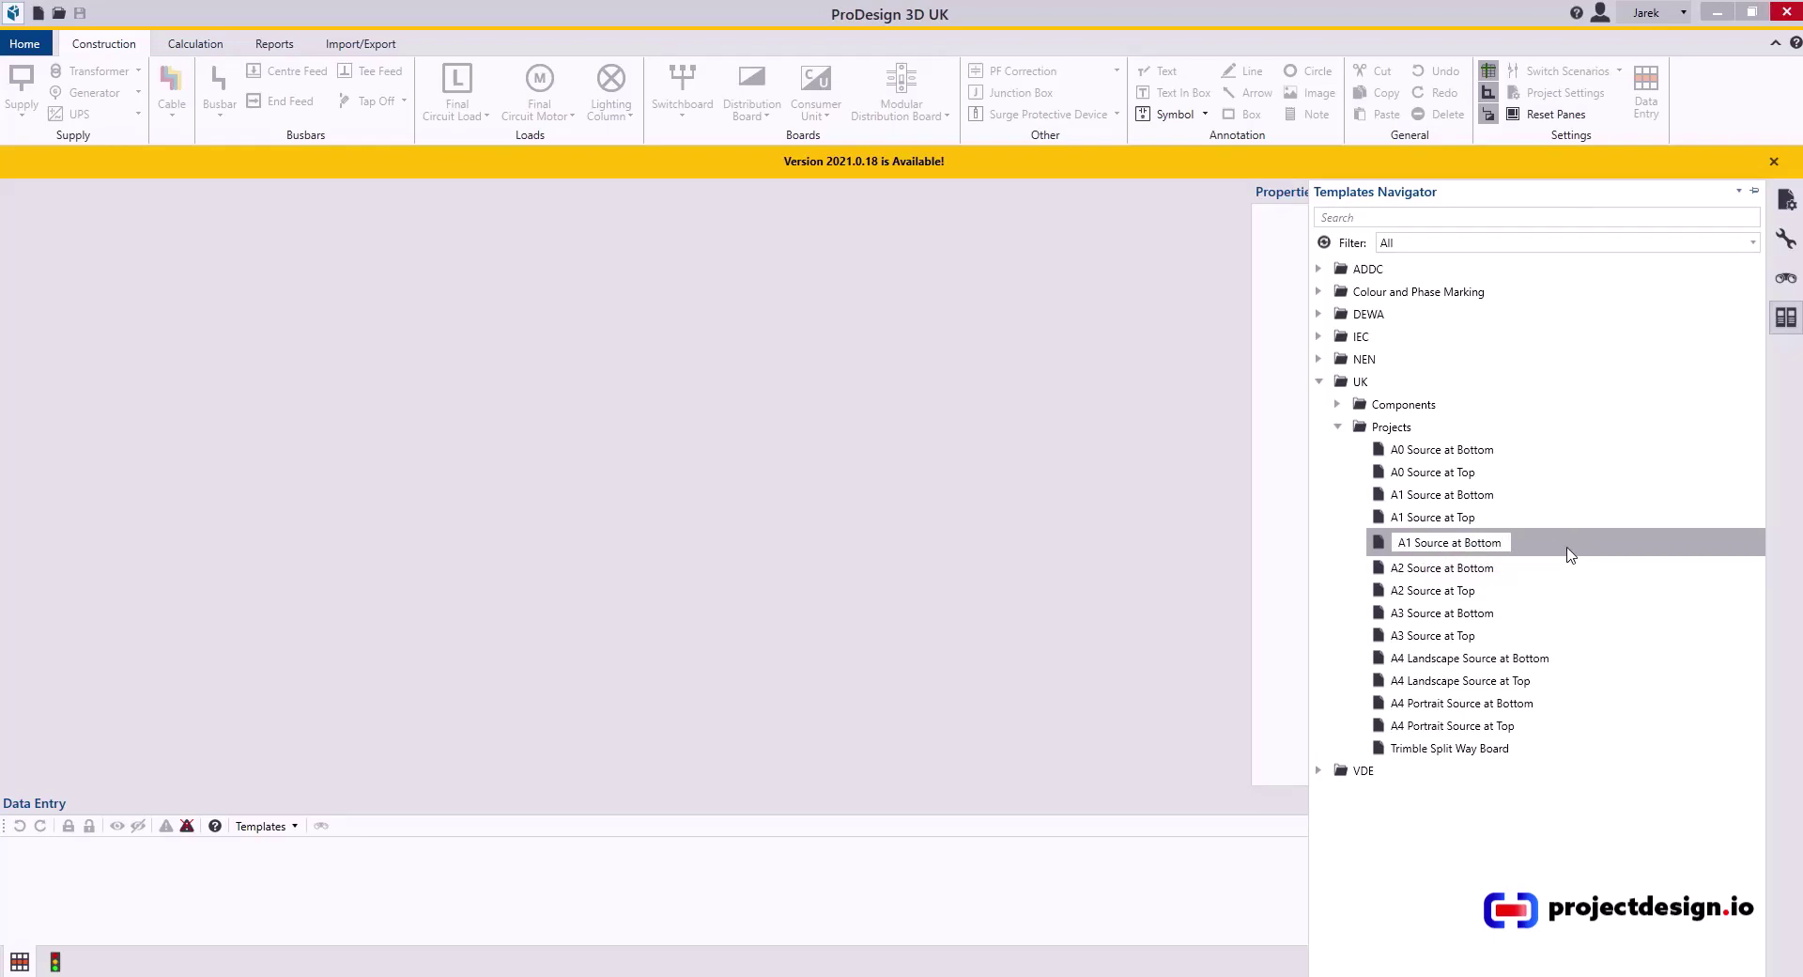
type(" (custom)")
left_click(1601, 659)
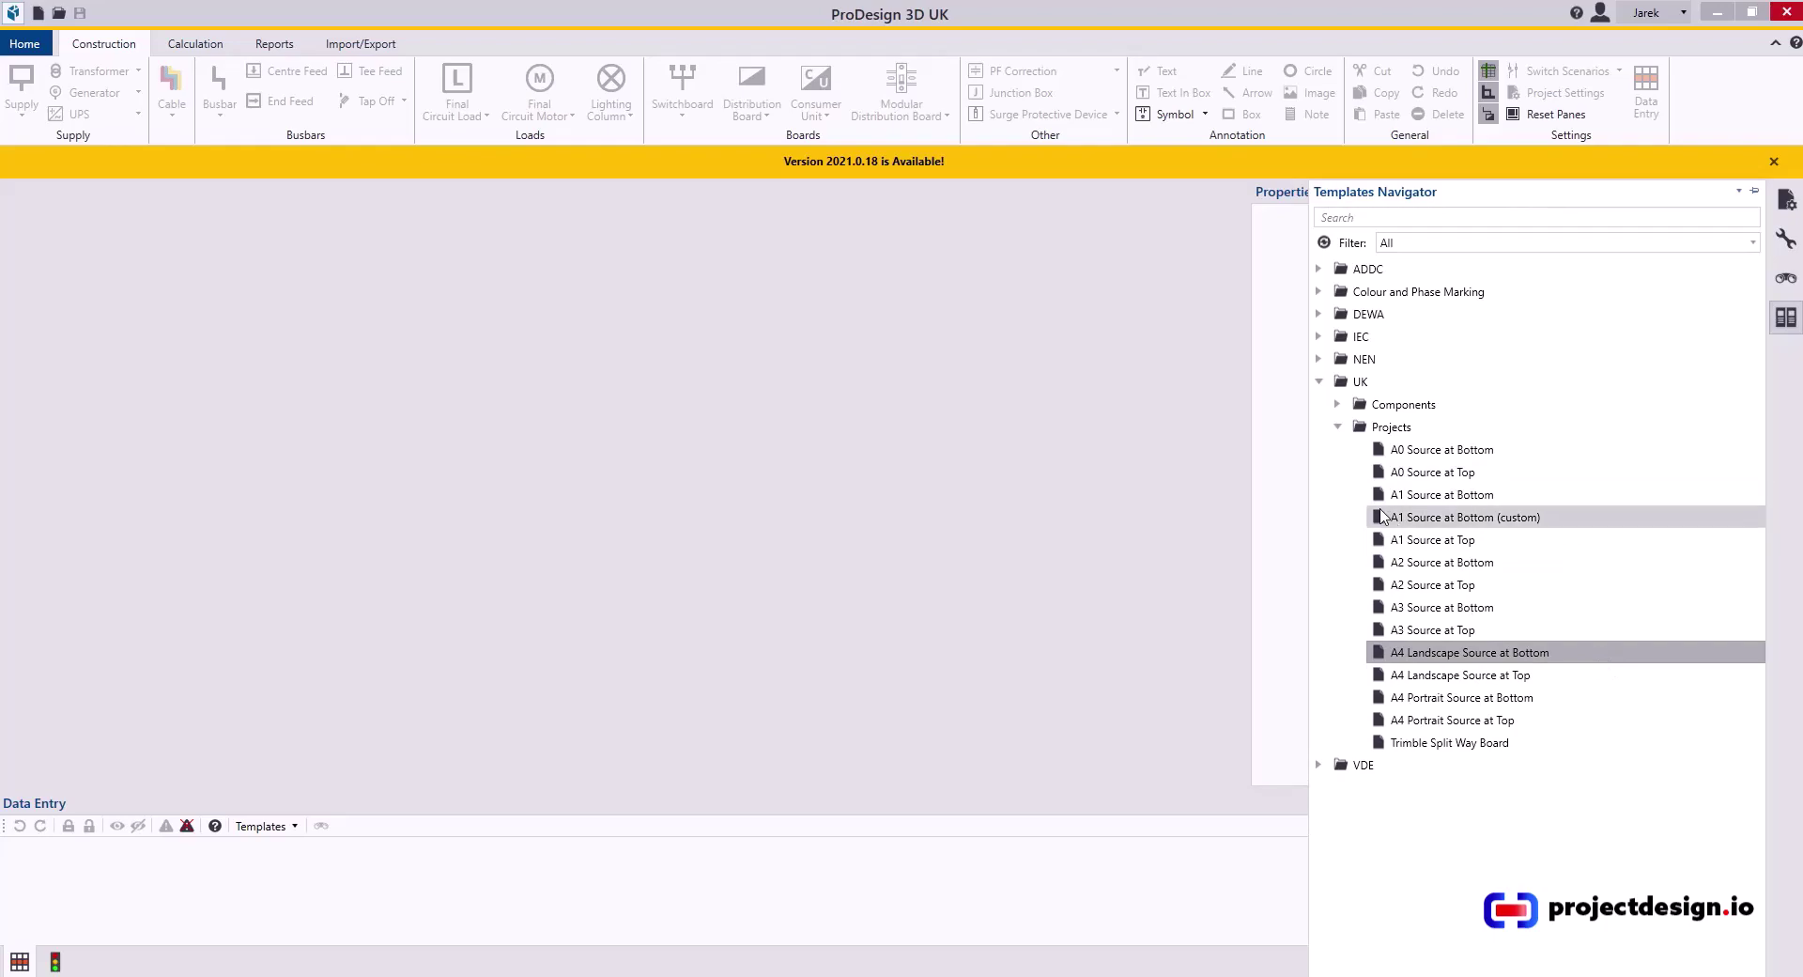
Open A1 Source at Bottom (custom) and view its Components and A1 landscape paper settings
double_click(1381, 515)
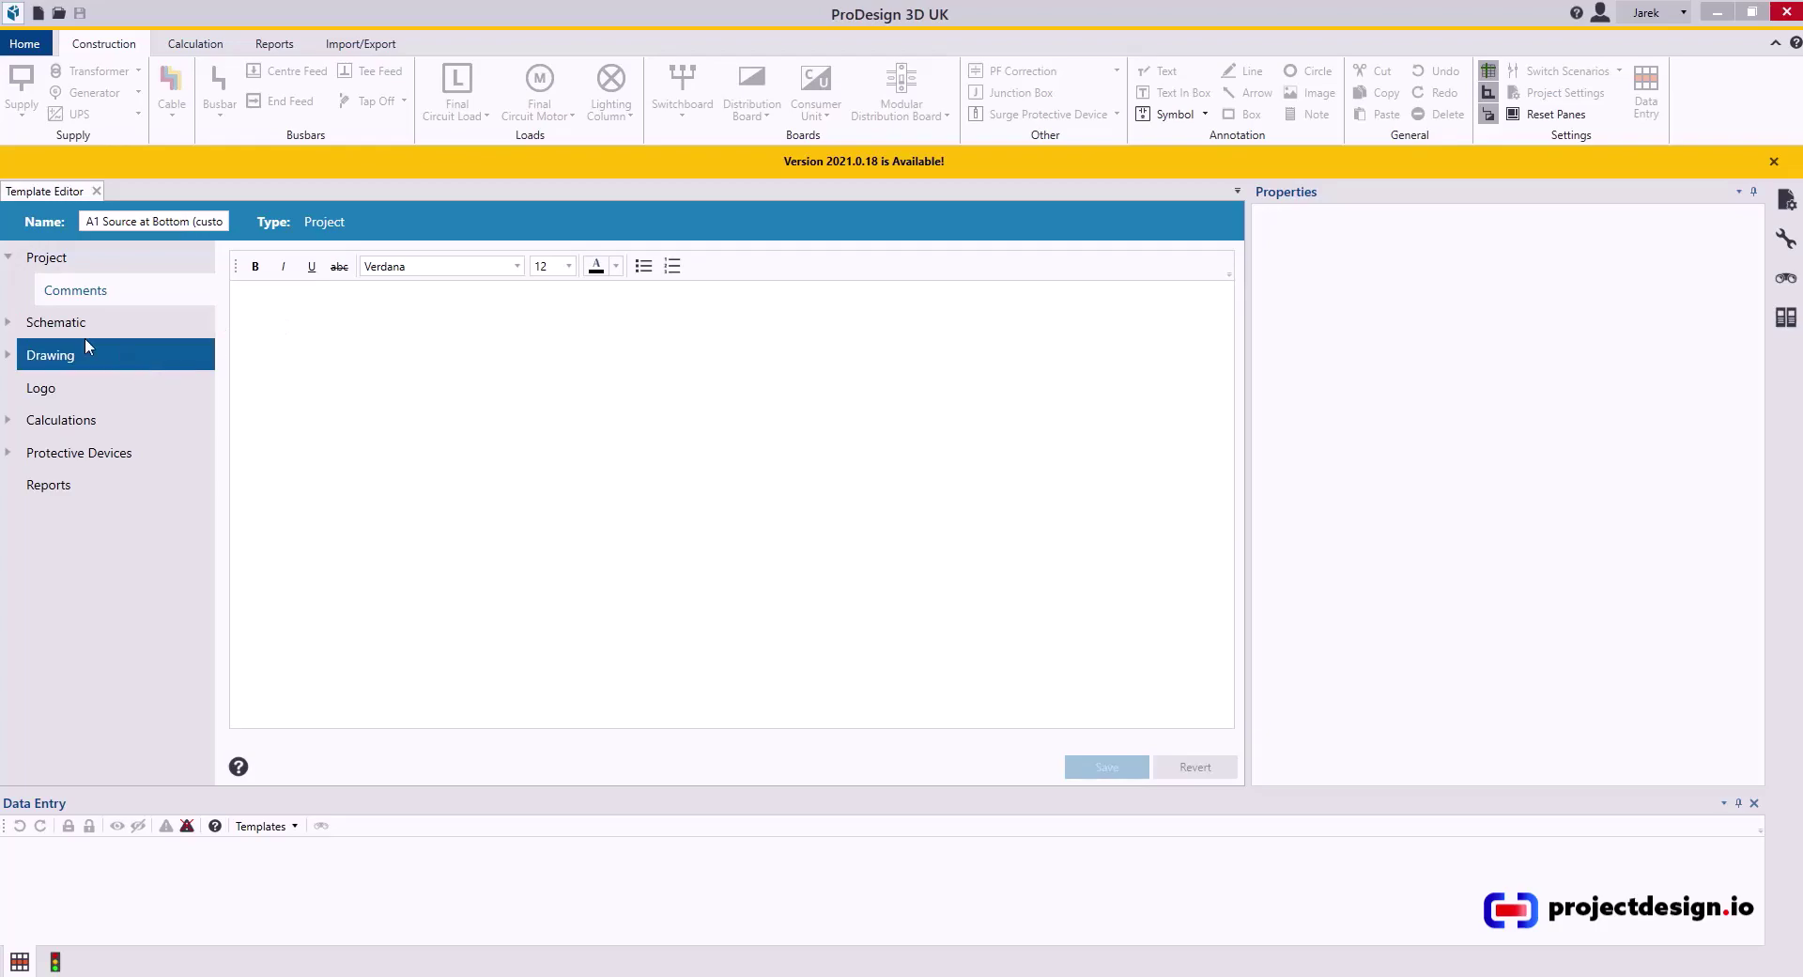
left_click(40, 325)
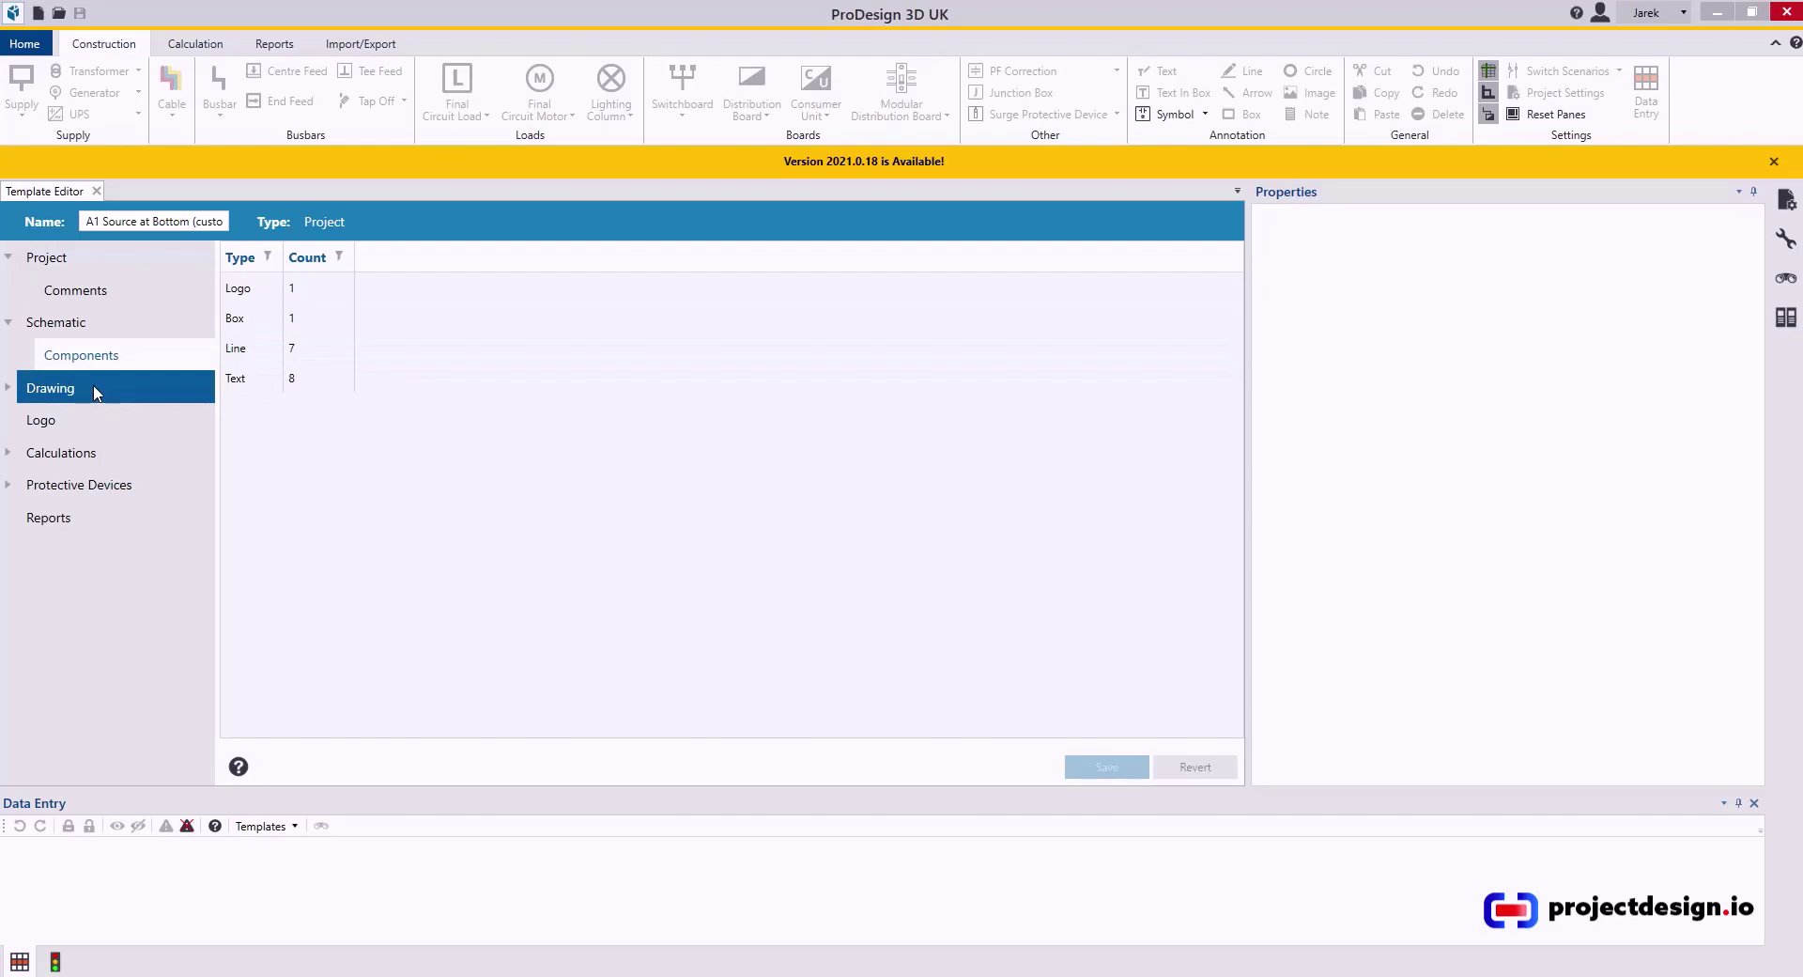
left_click(54, 401)
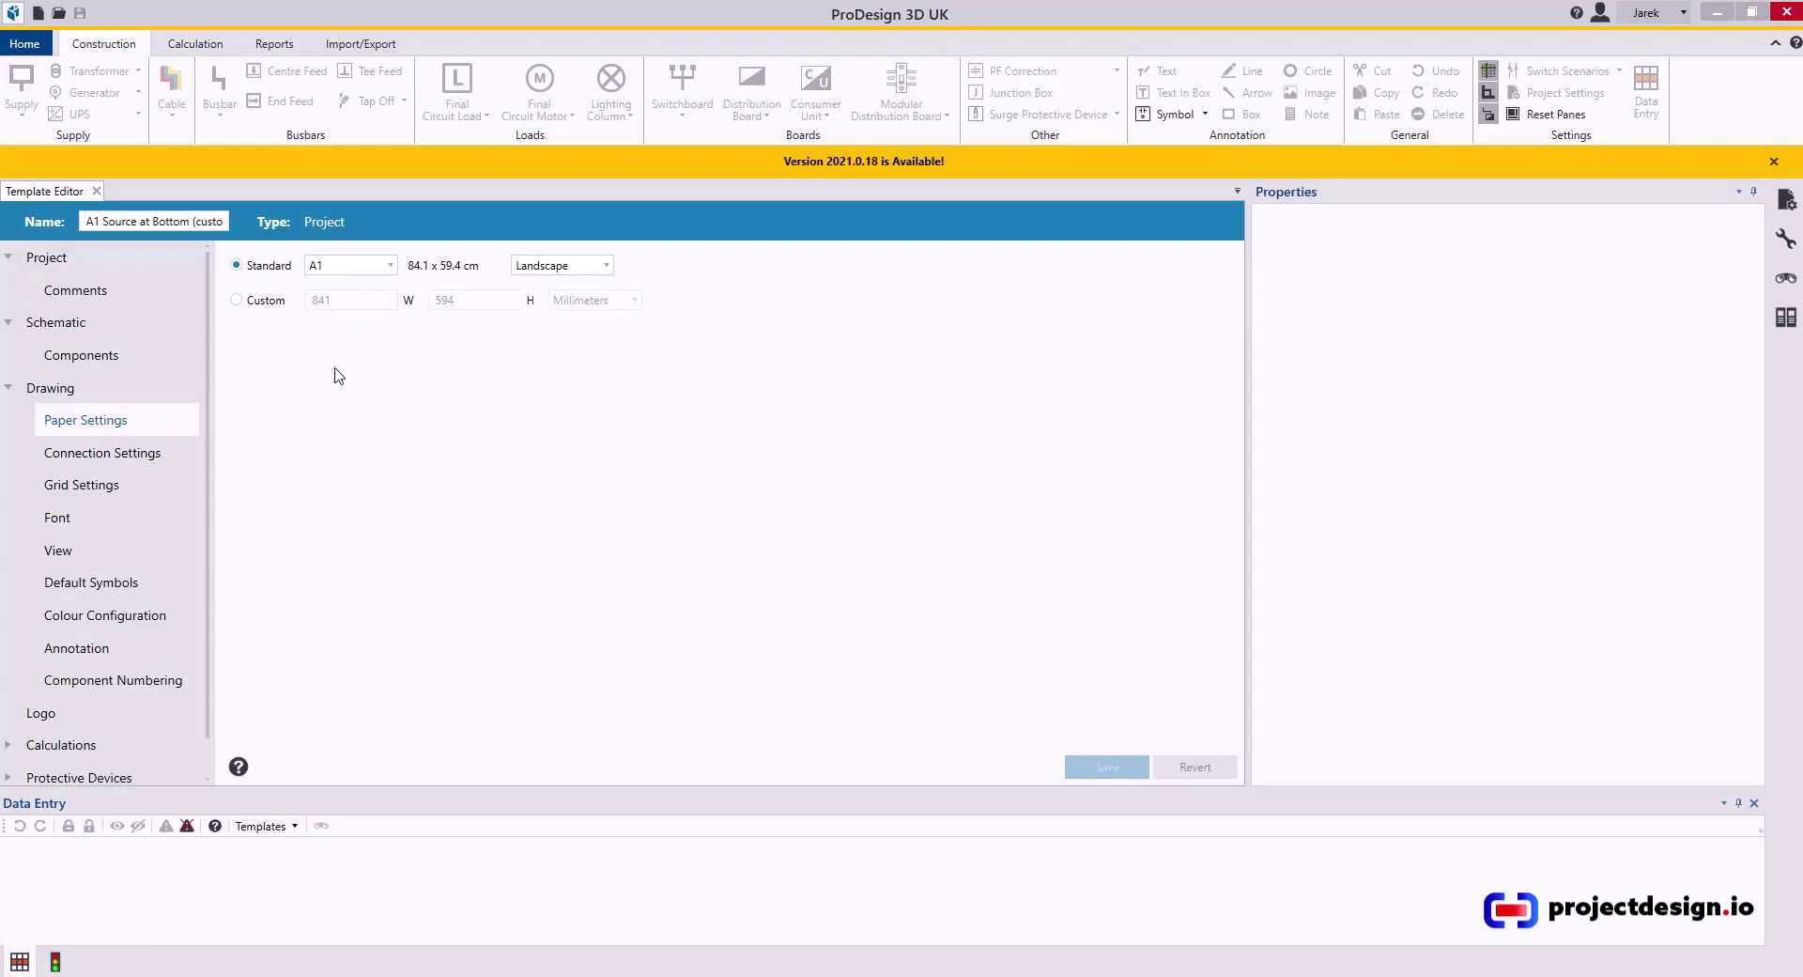
Set the supply source position to the drawing bottom in the Connection settings
left_click(150, 456)
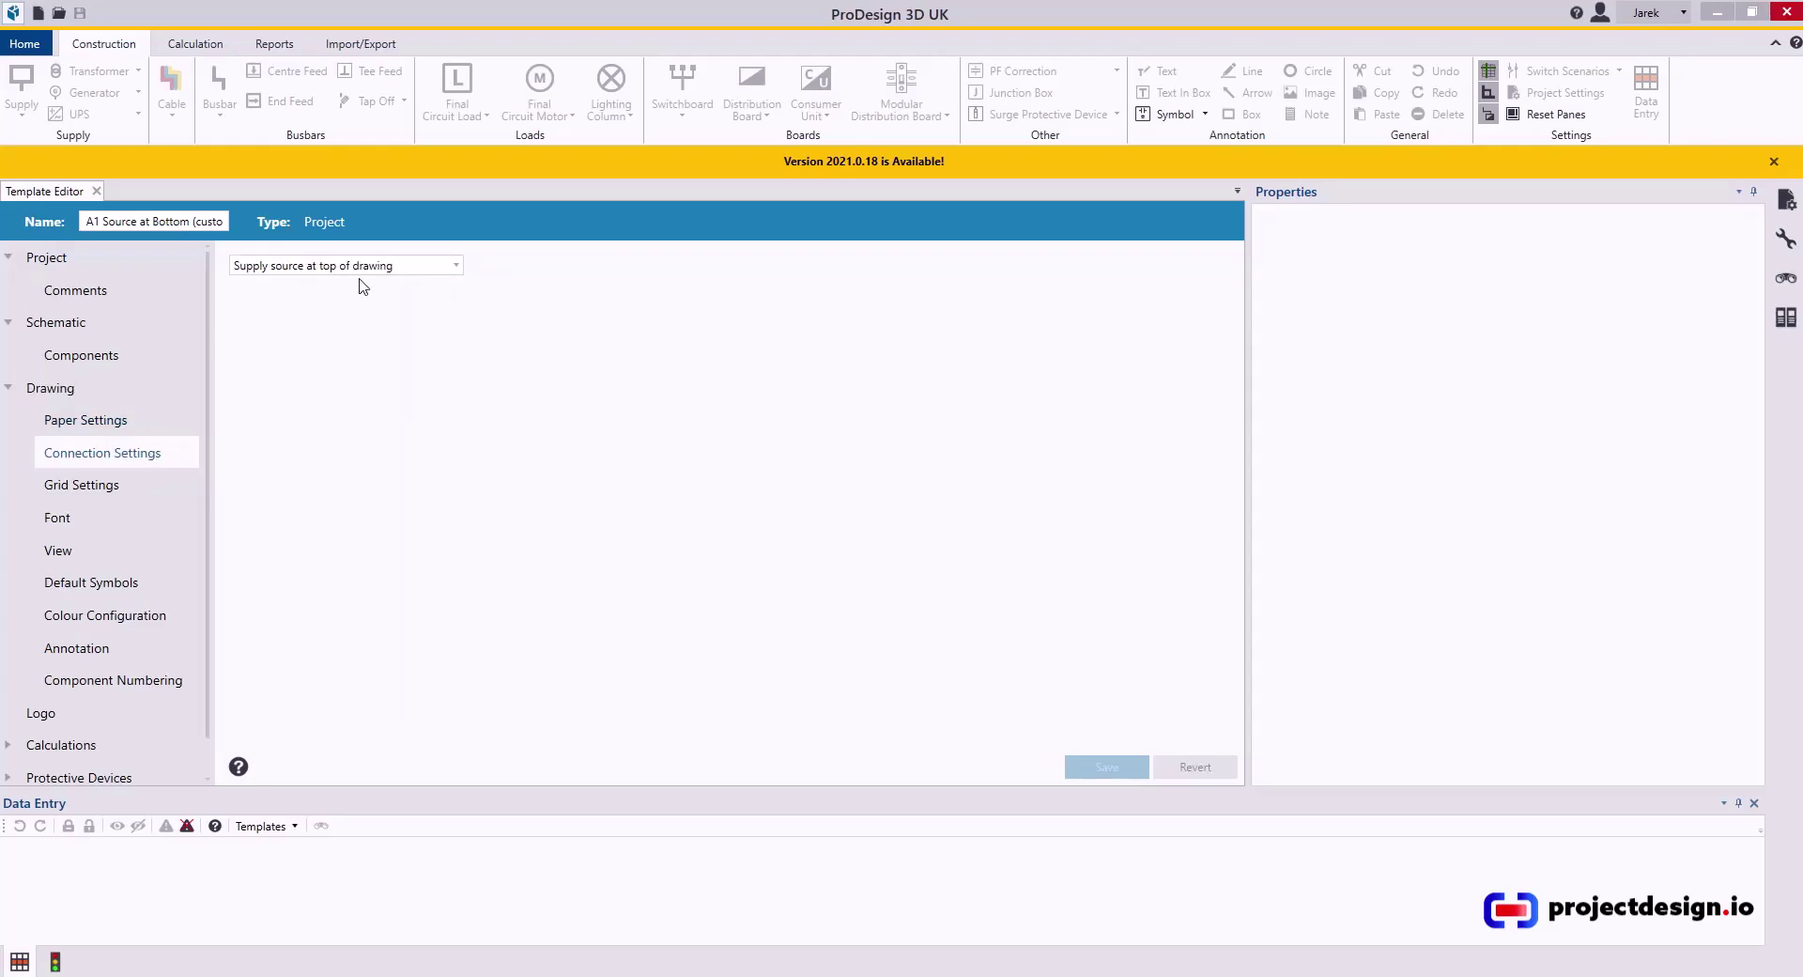
left_click(432, 273)
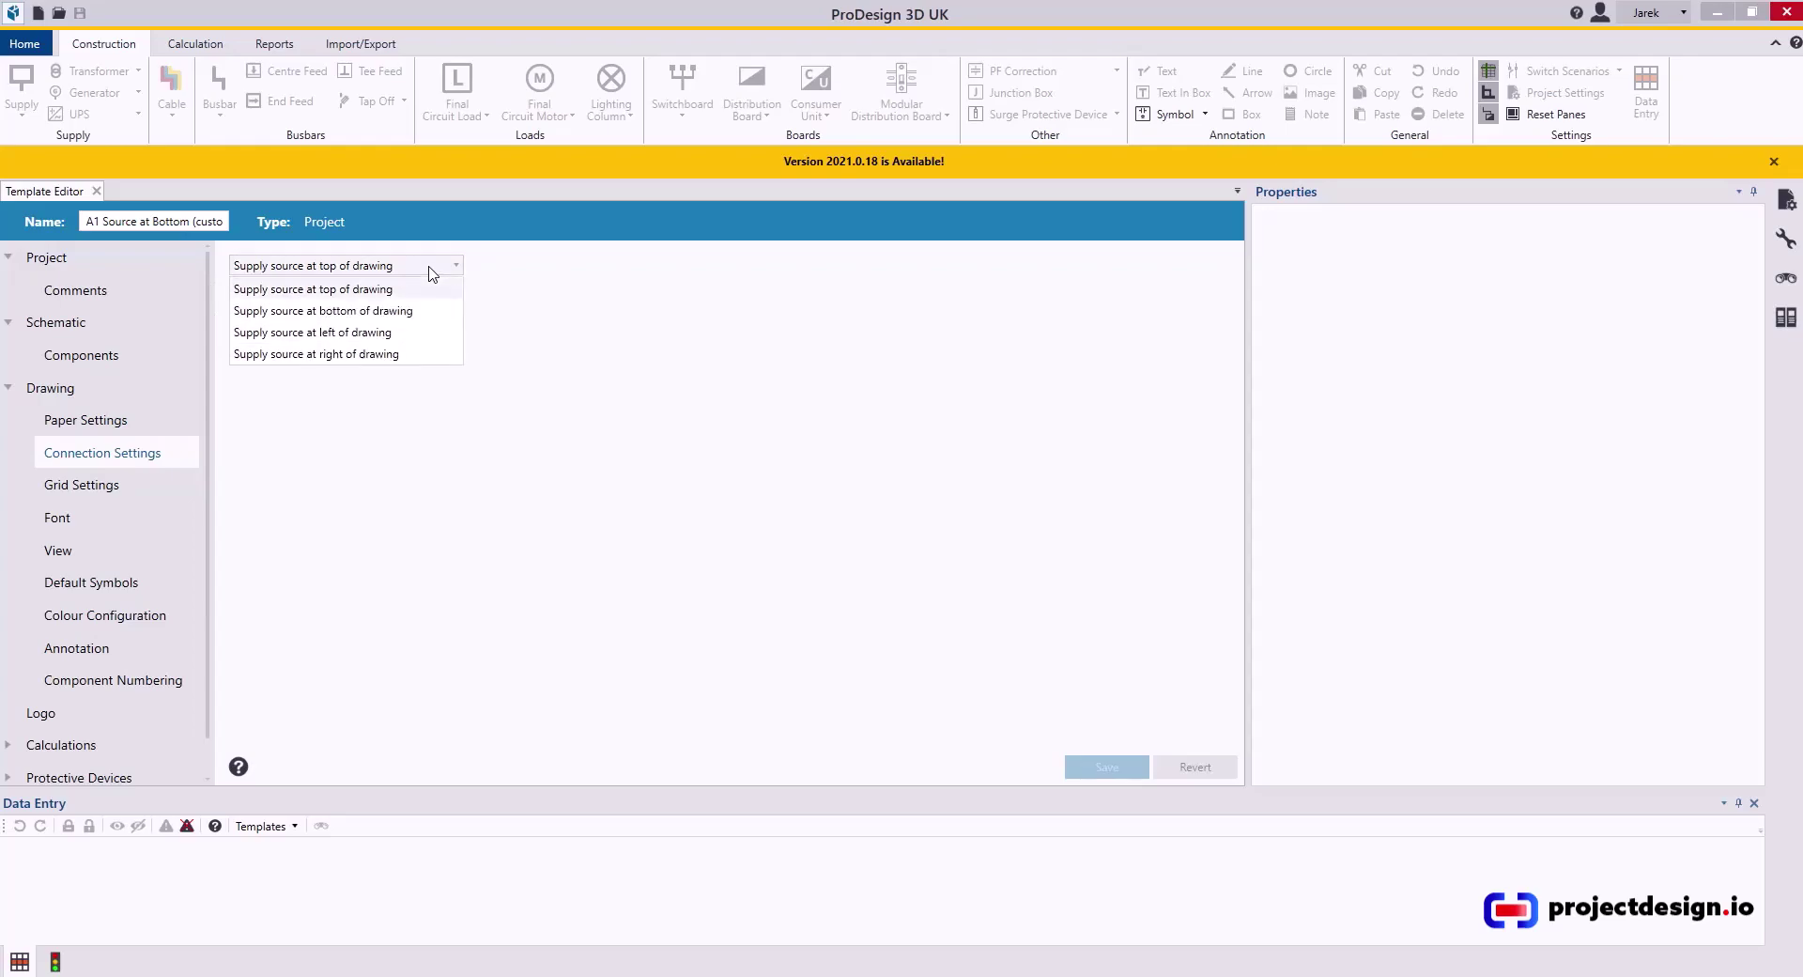
left_click(393, 320)
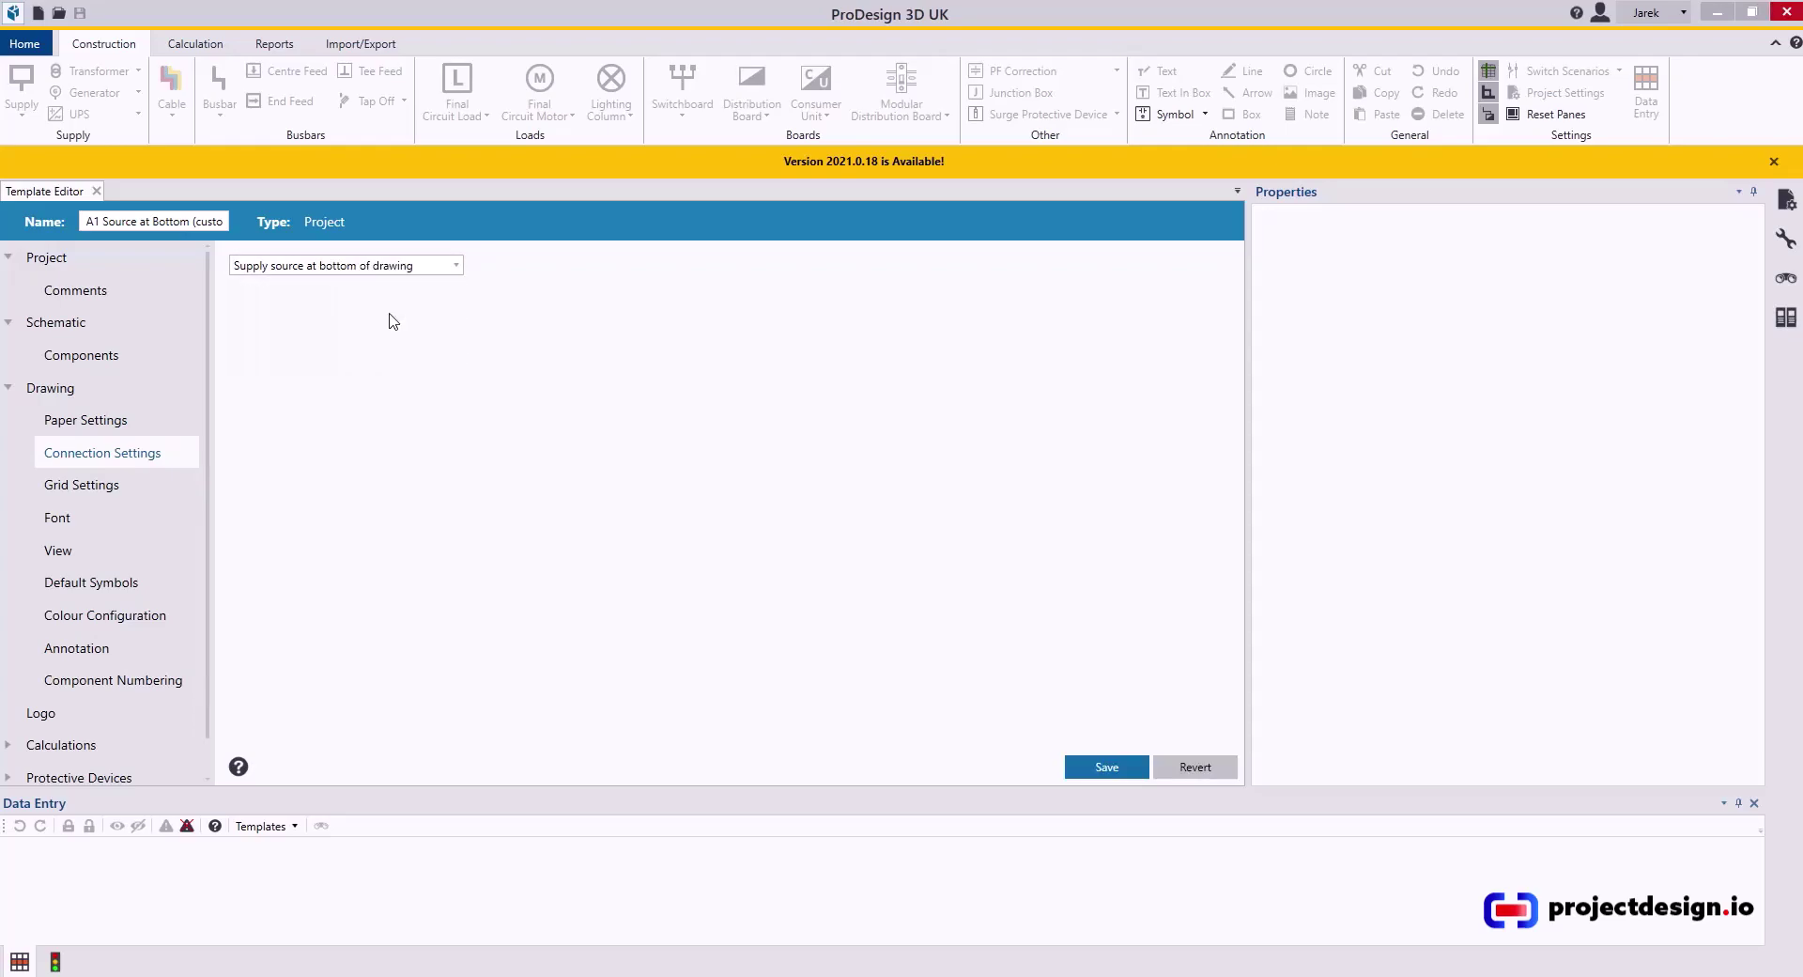
Review the grid, font, view, default symbol and colour settings, then show Annotation
left_click(138, 482)
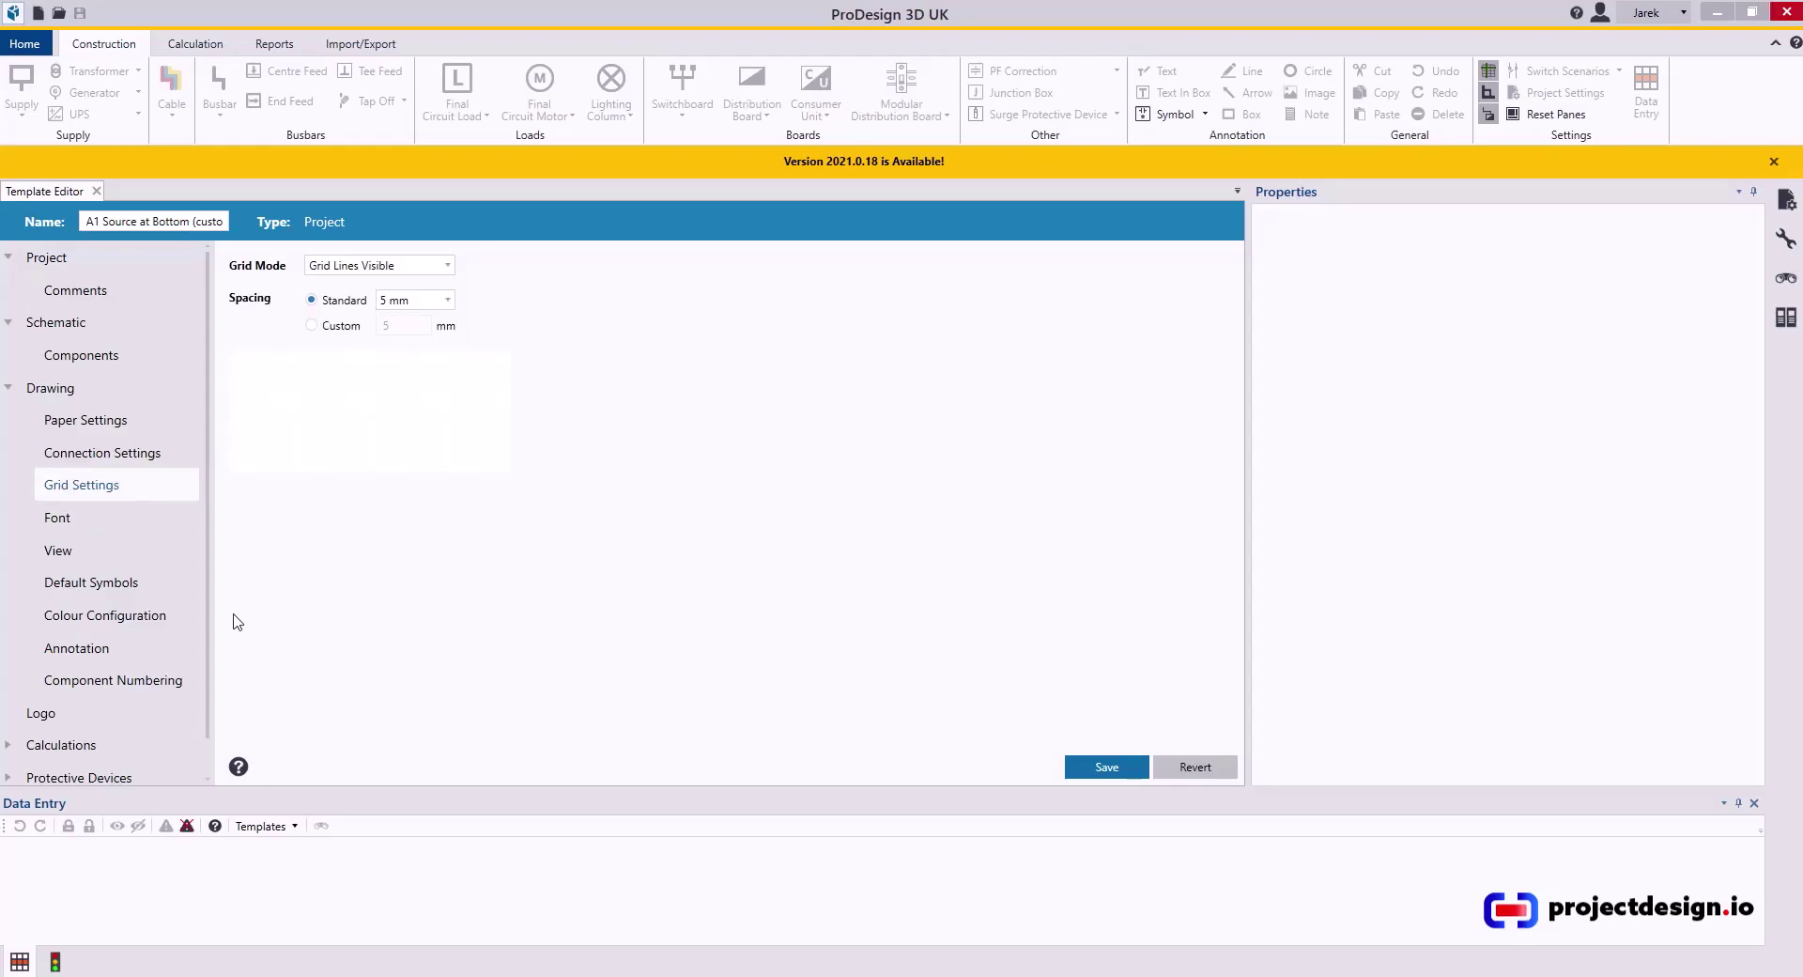
left_click(77, 505)
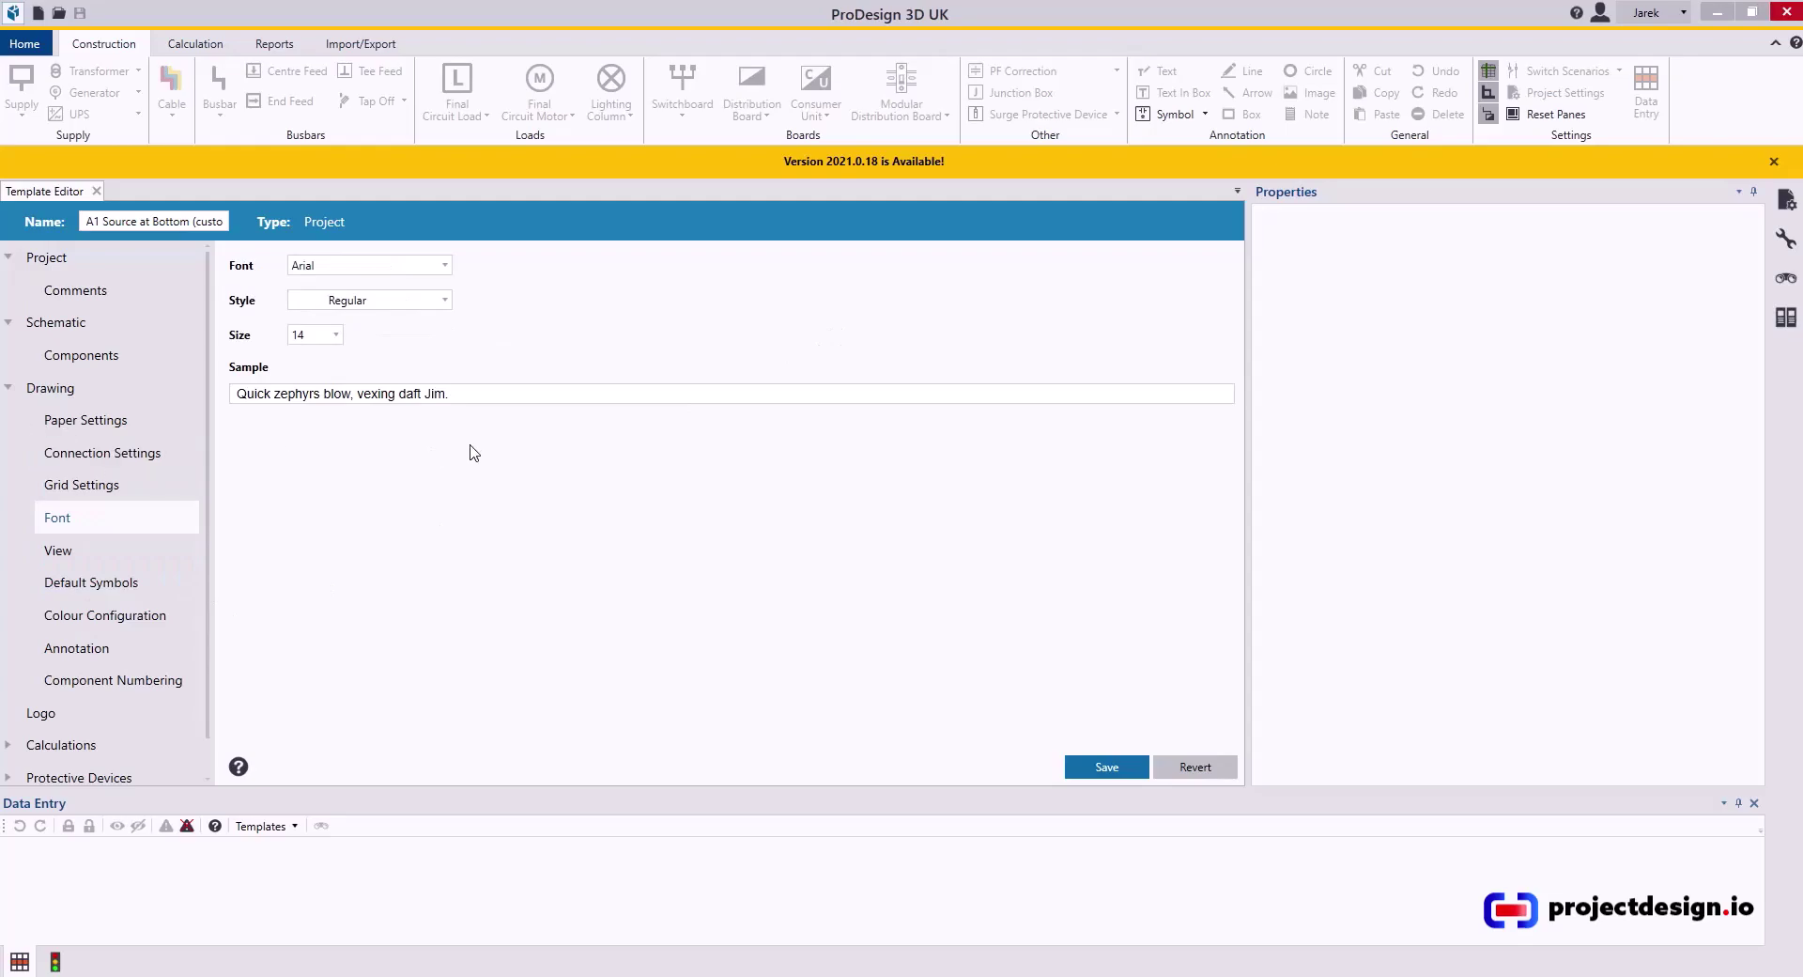
left_click(64, 554)
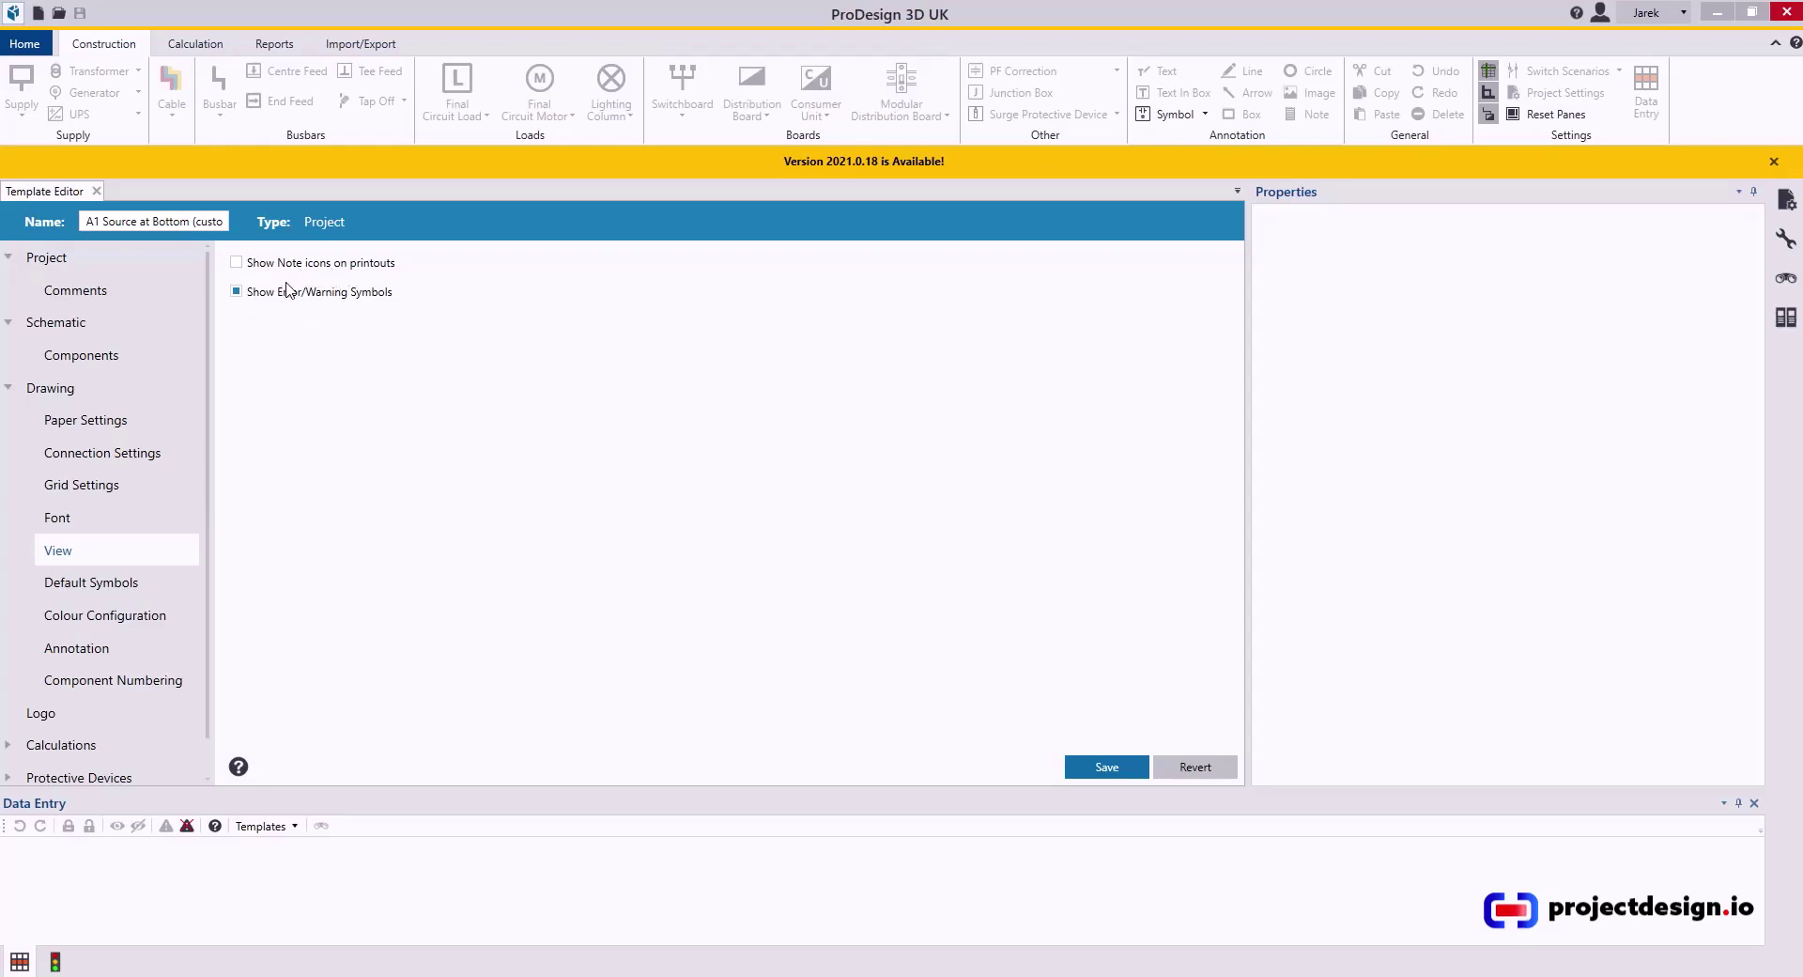
left_click(113, 589)
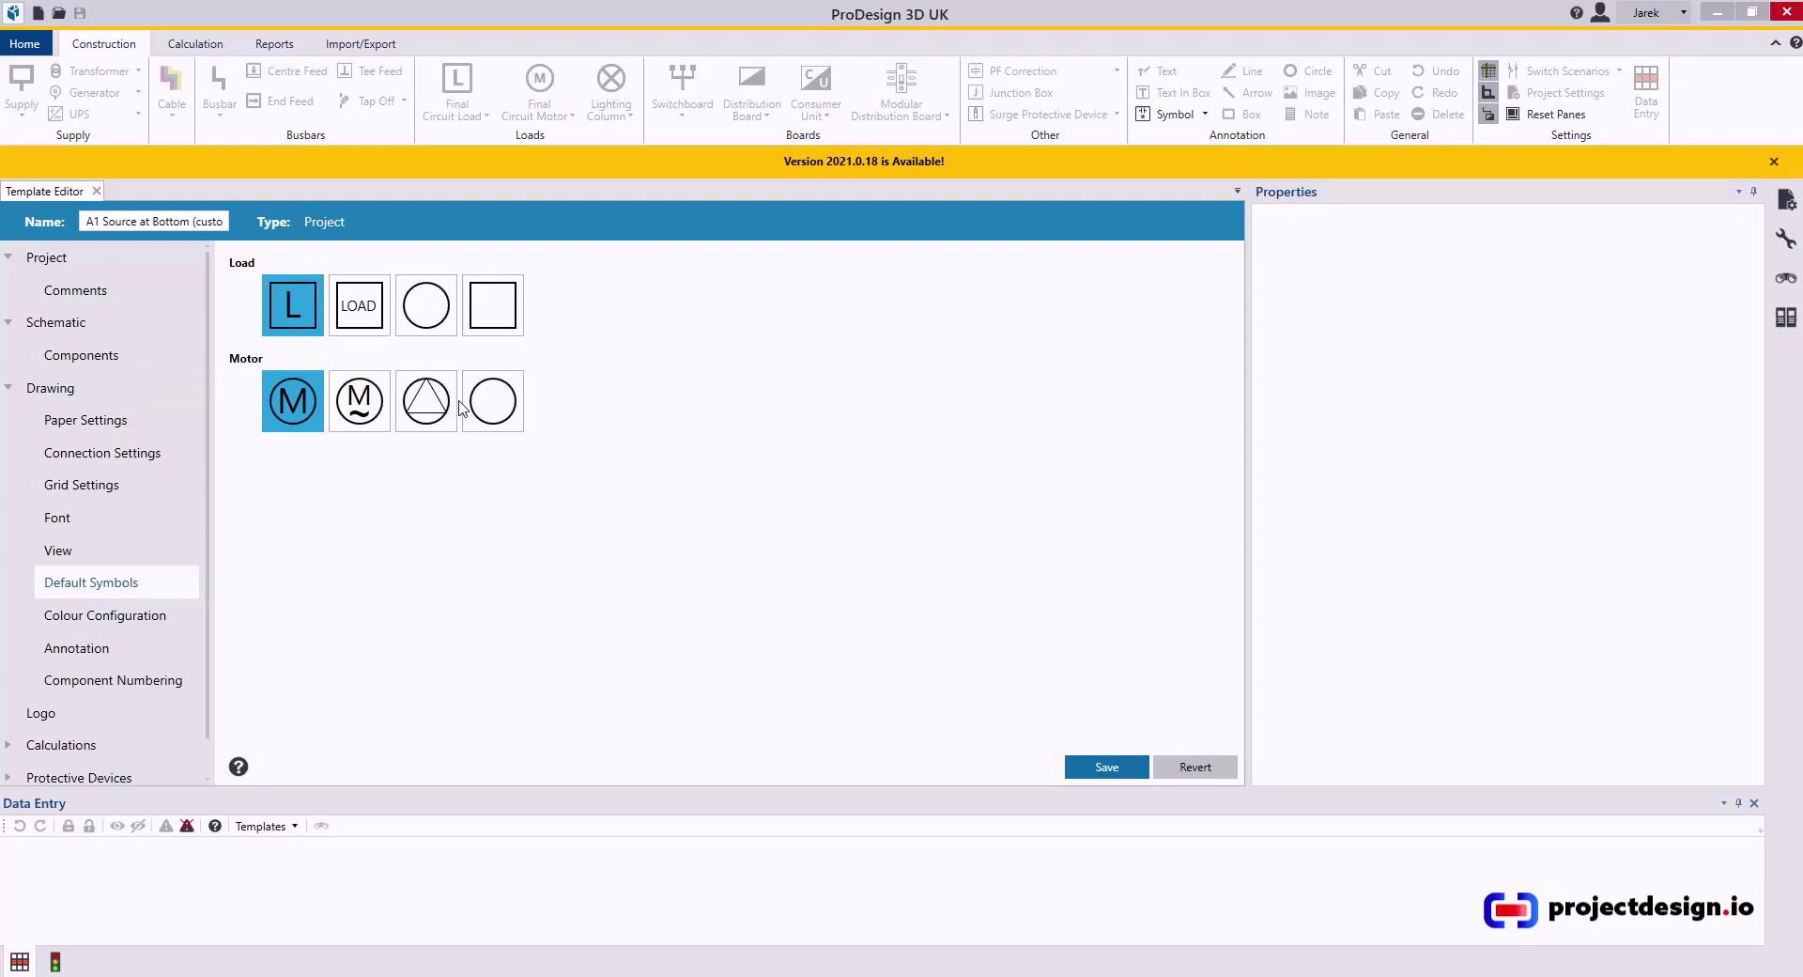
left_click(138, 618)
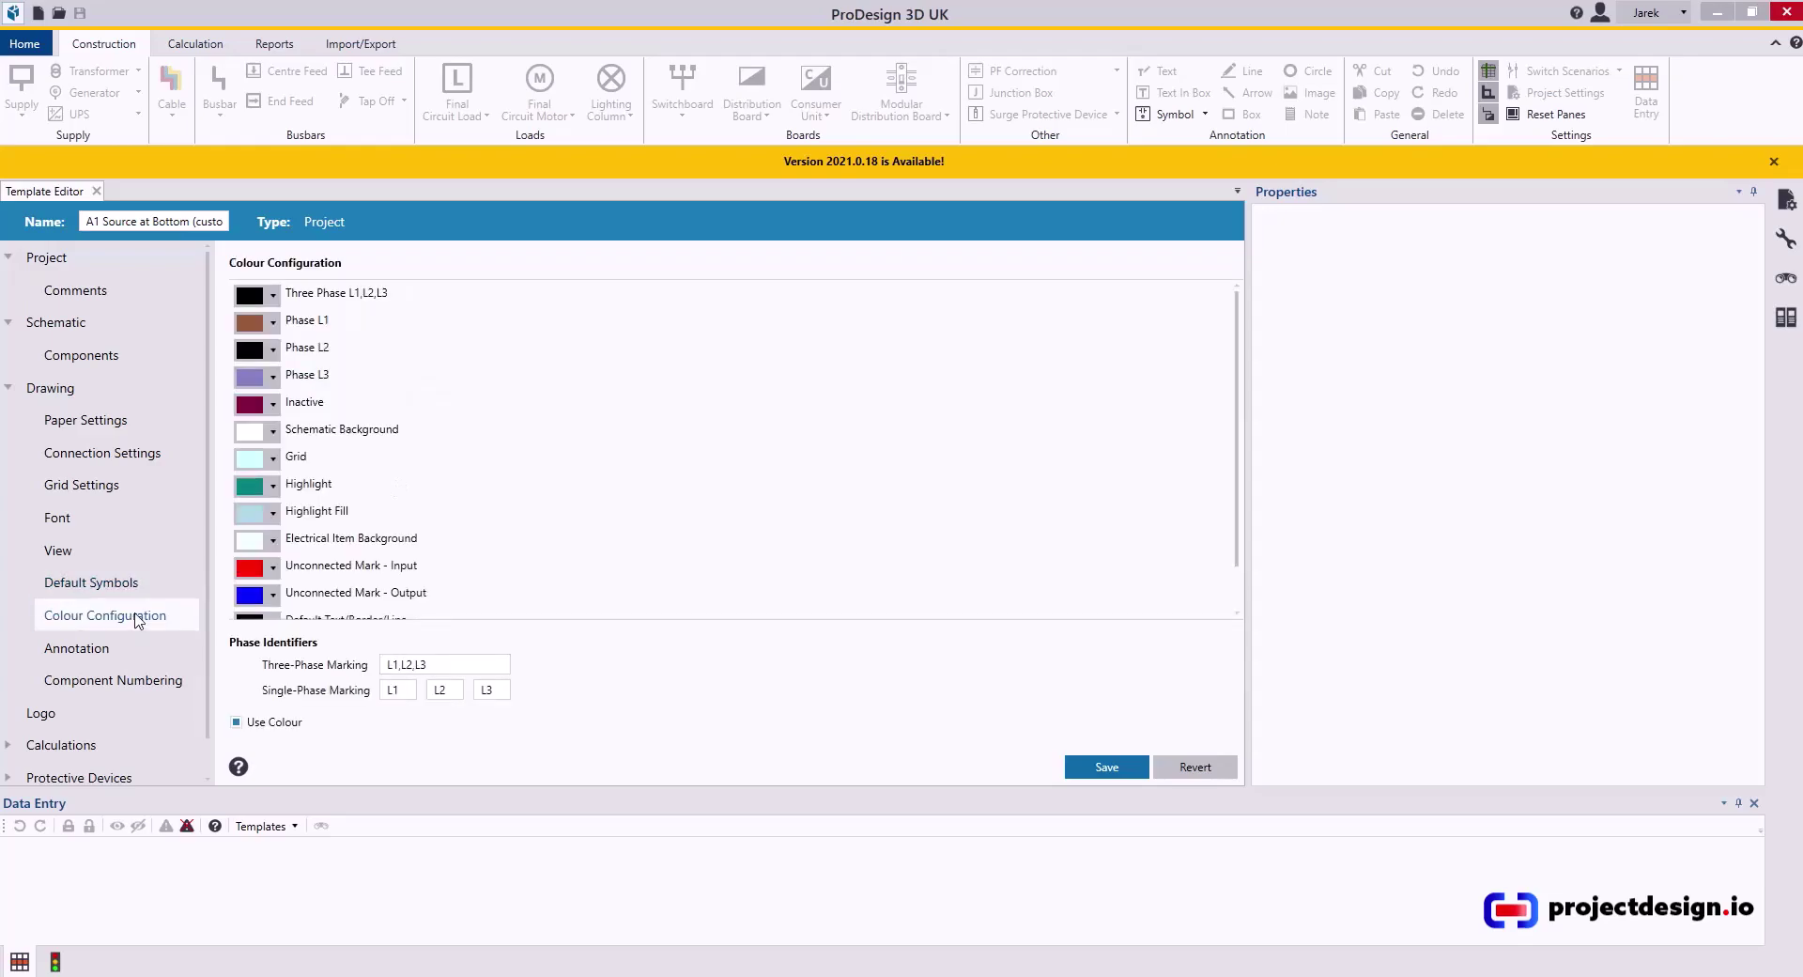
left_click(105, 584)
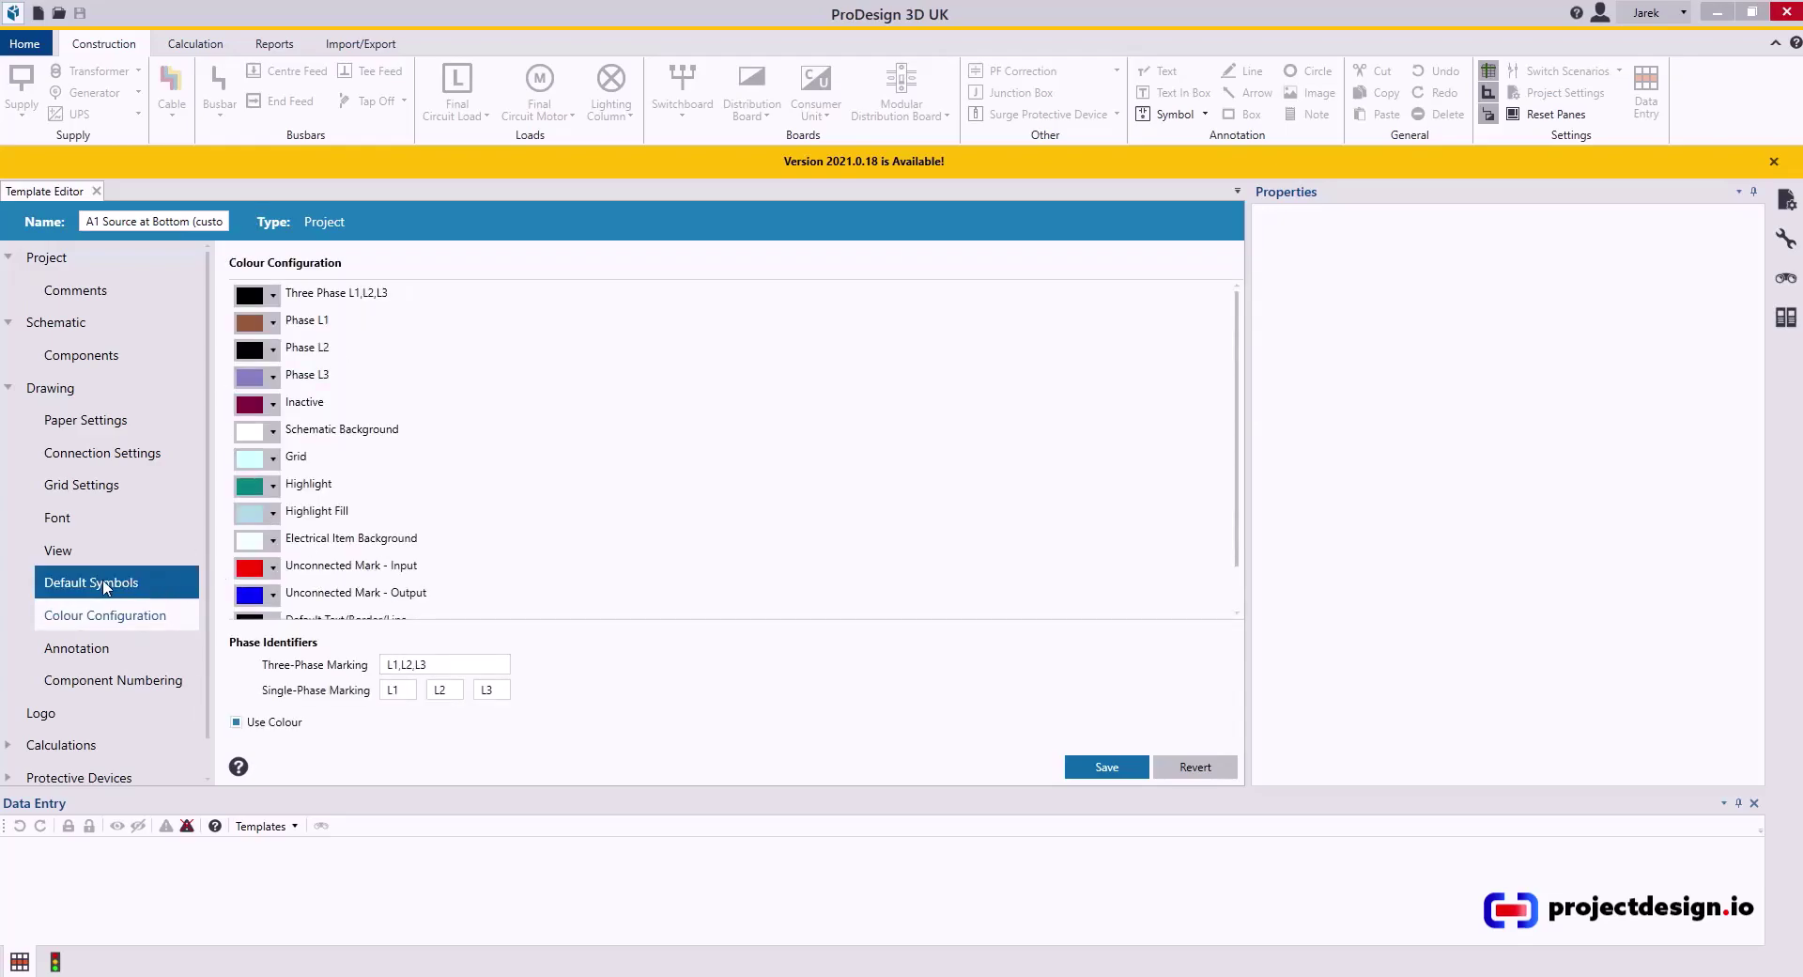
left_click(108, 656)
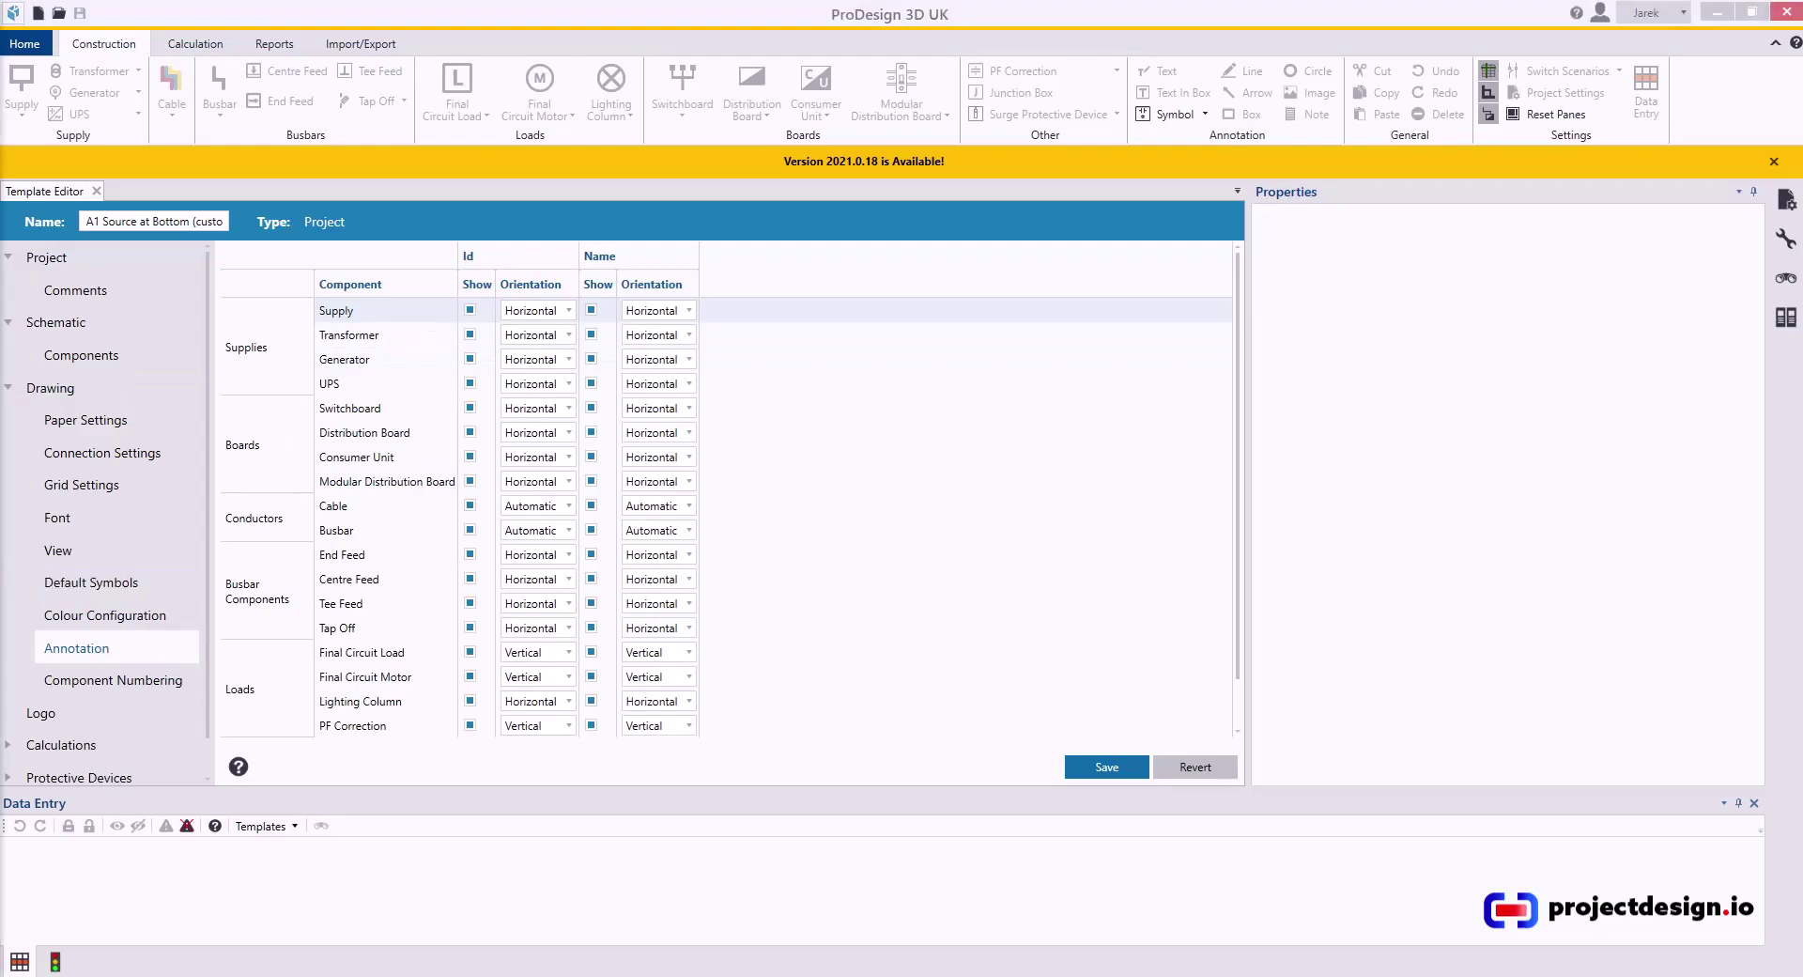
Set the Cable and Busbar ID and name orientations to Vertical
left_click(532, 507)
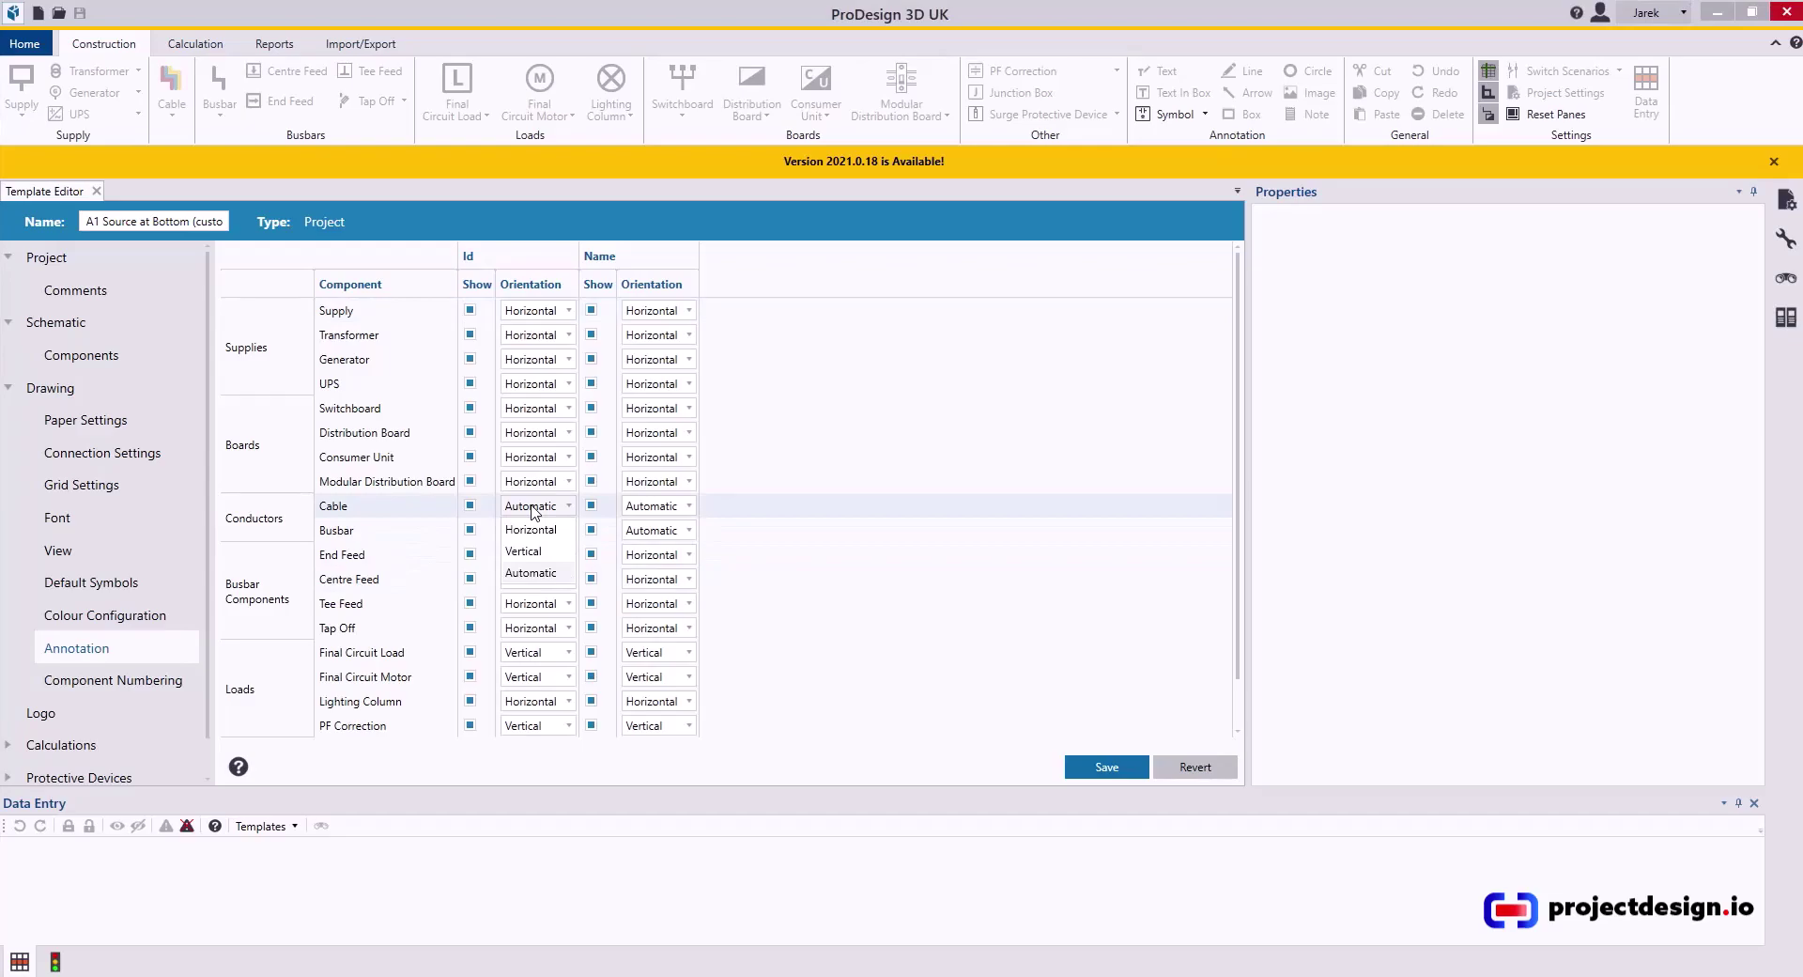
left_click(523, 551)
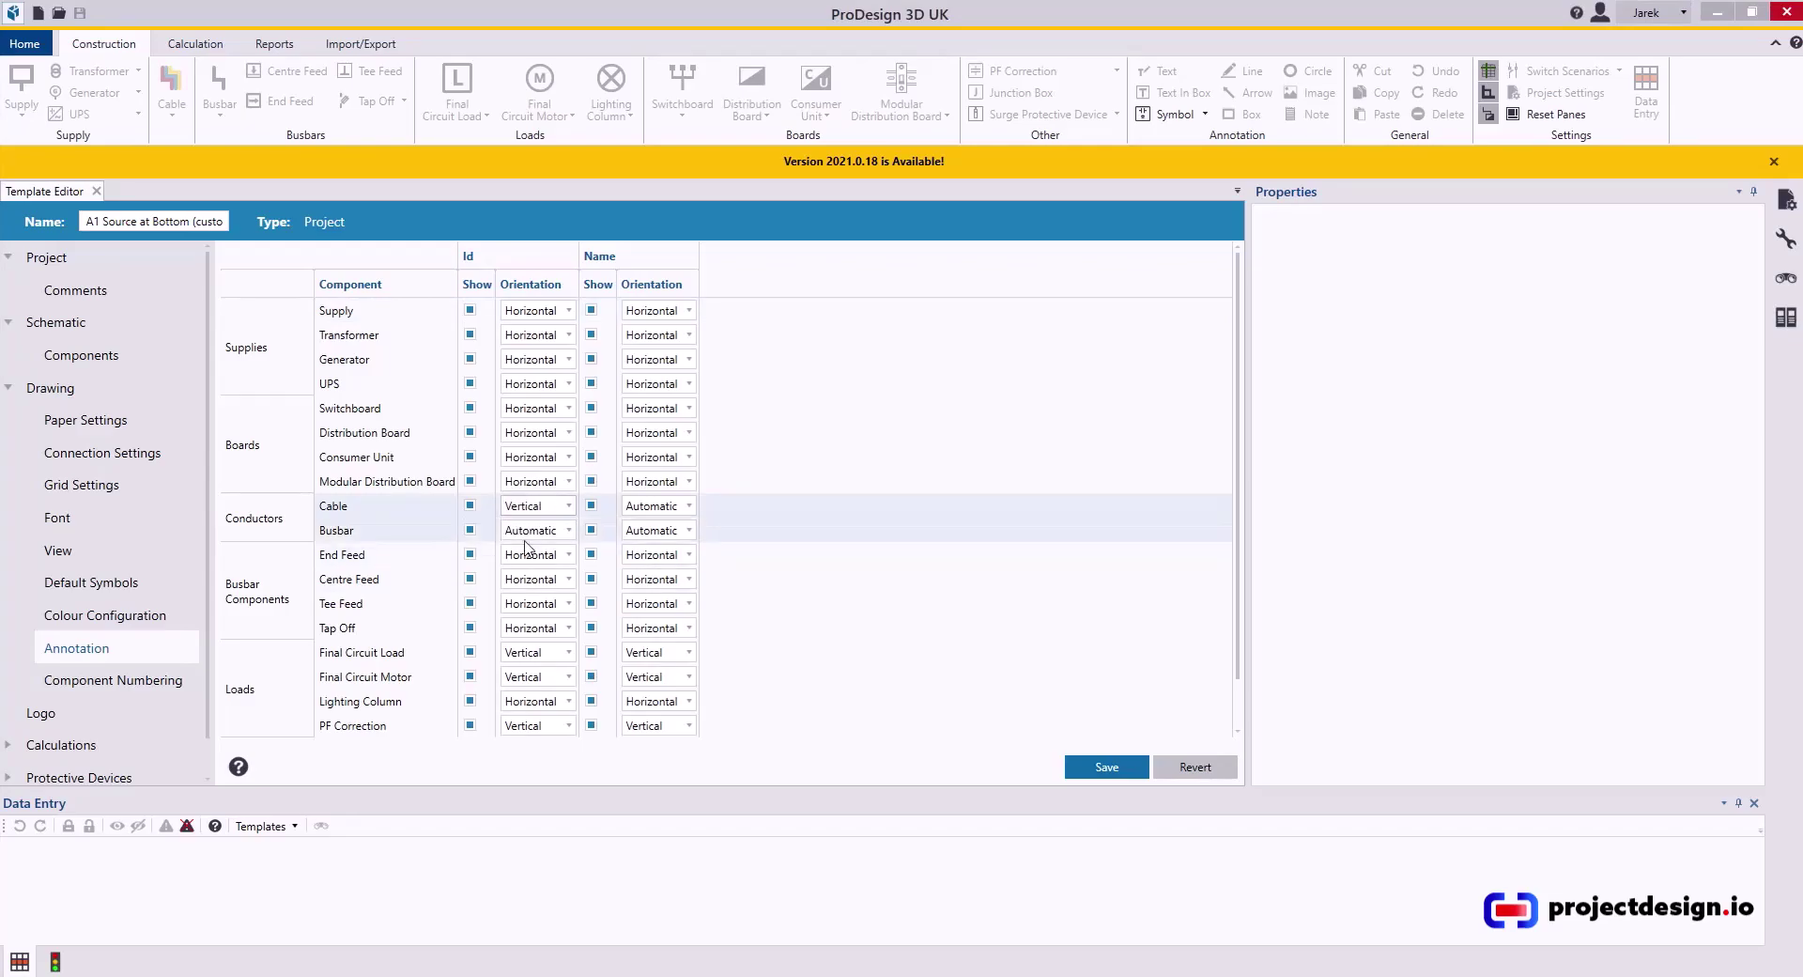
left_click(528, 531)
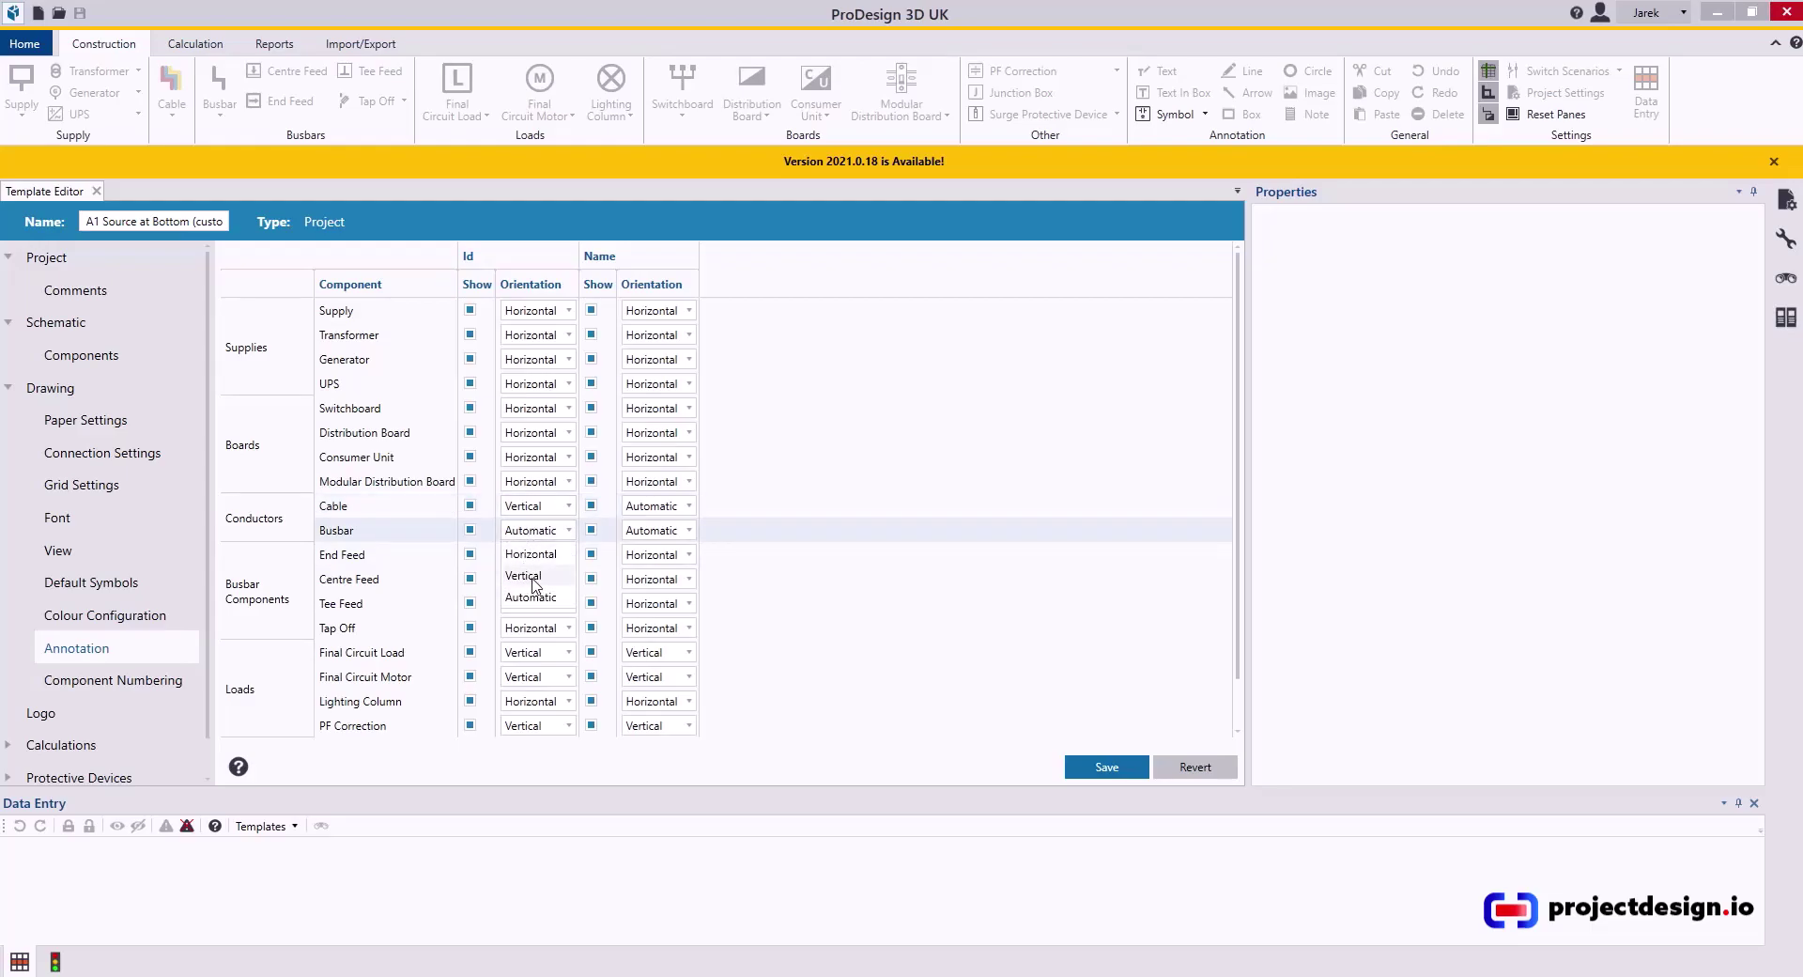
left_click(530, 575)
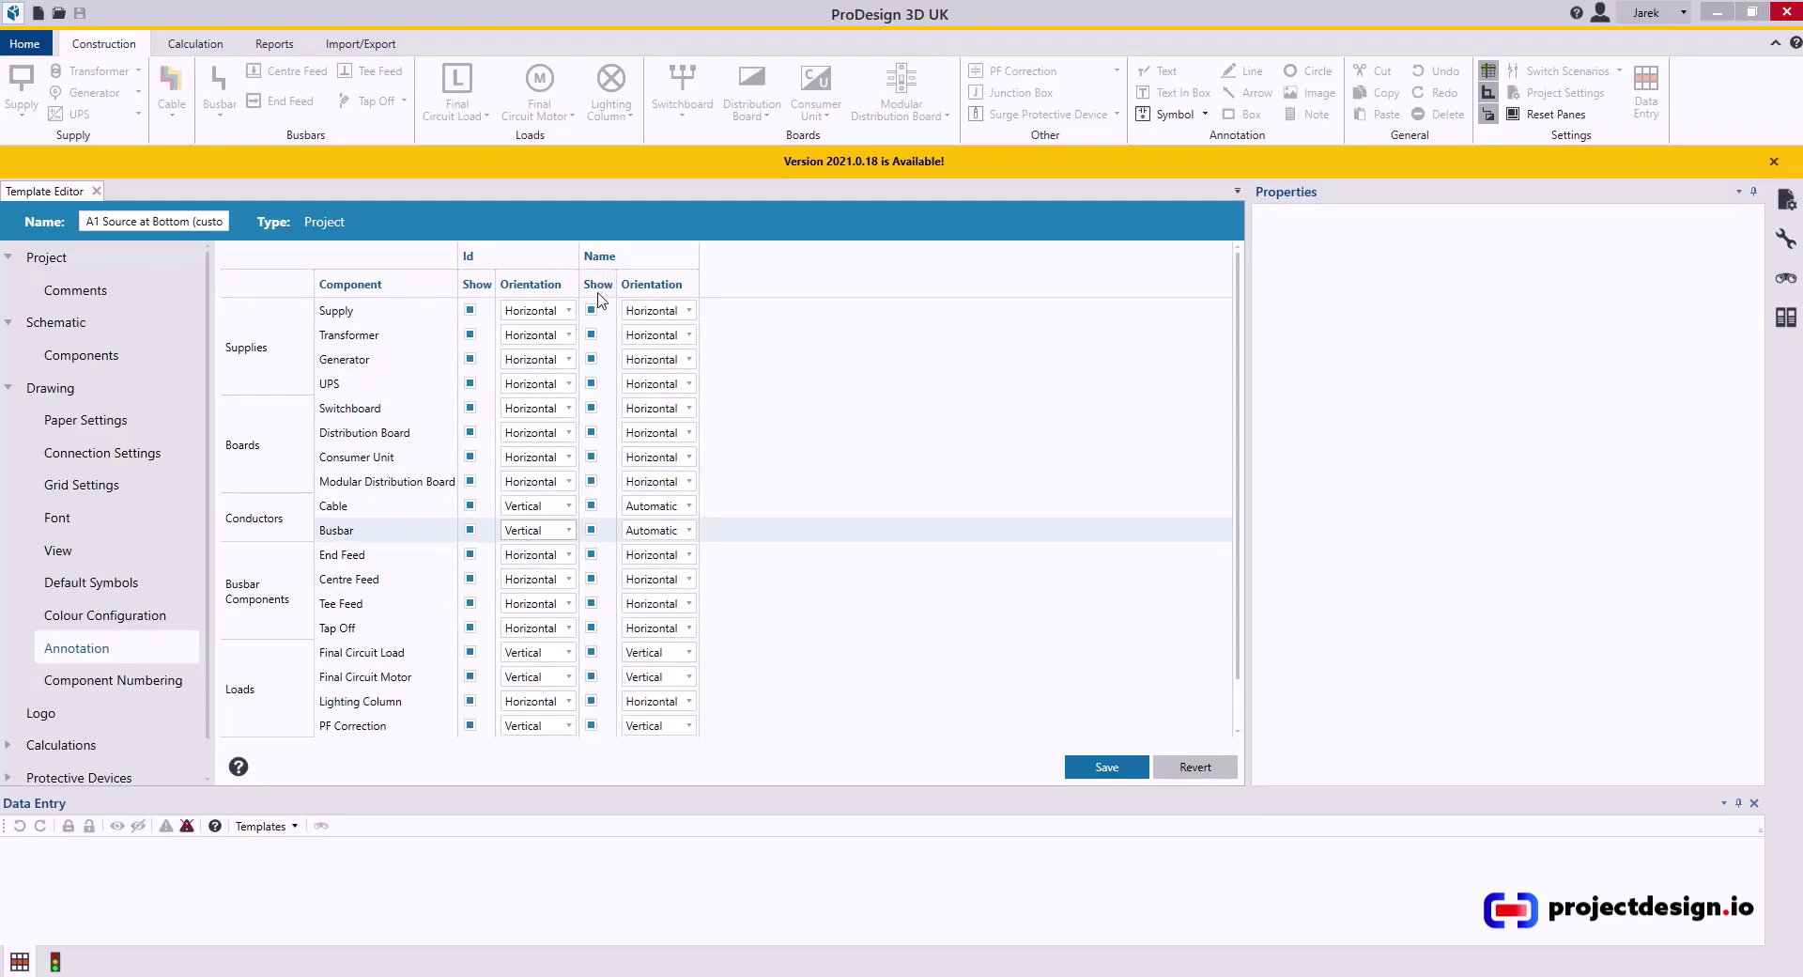
left_click(646, 509)
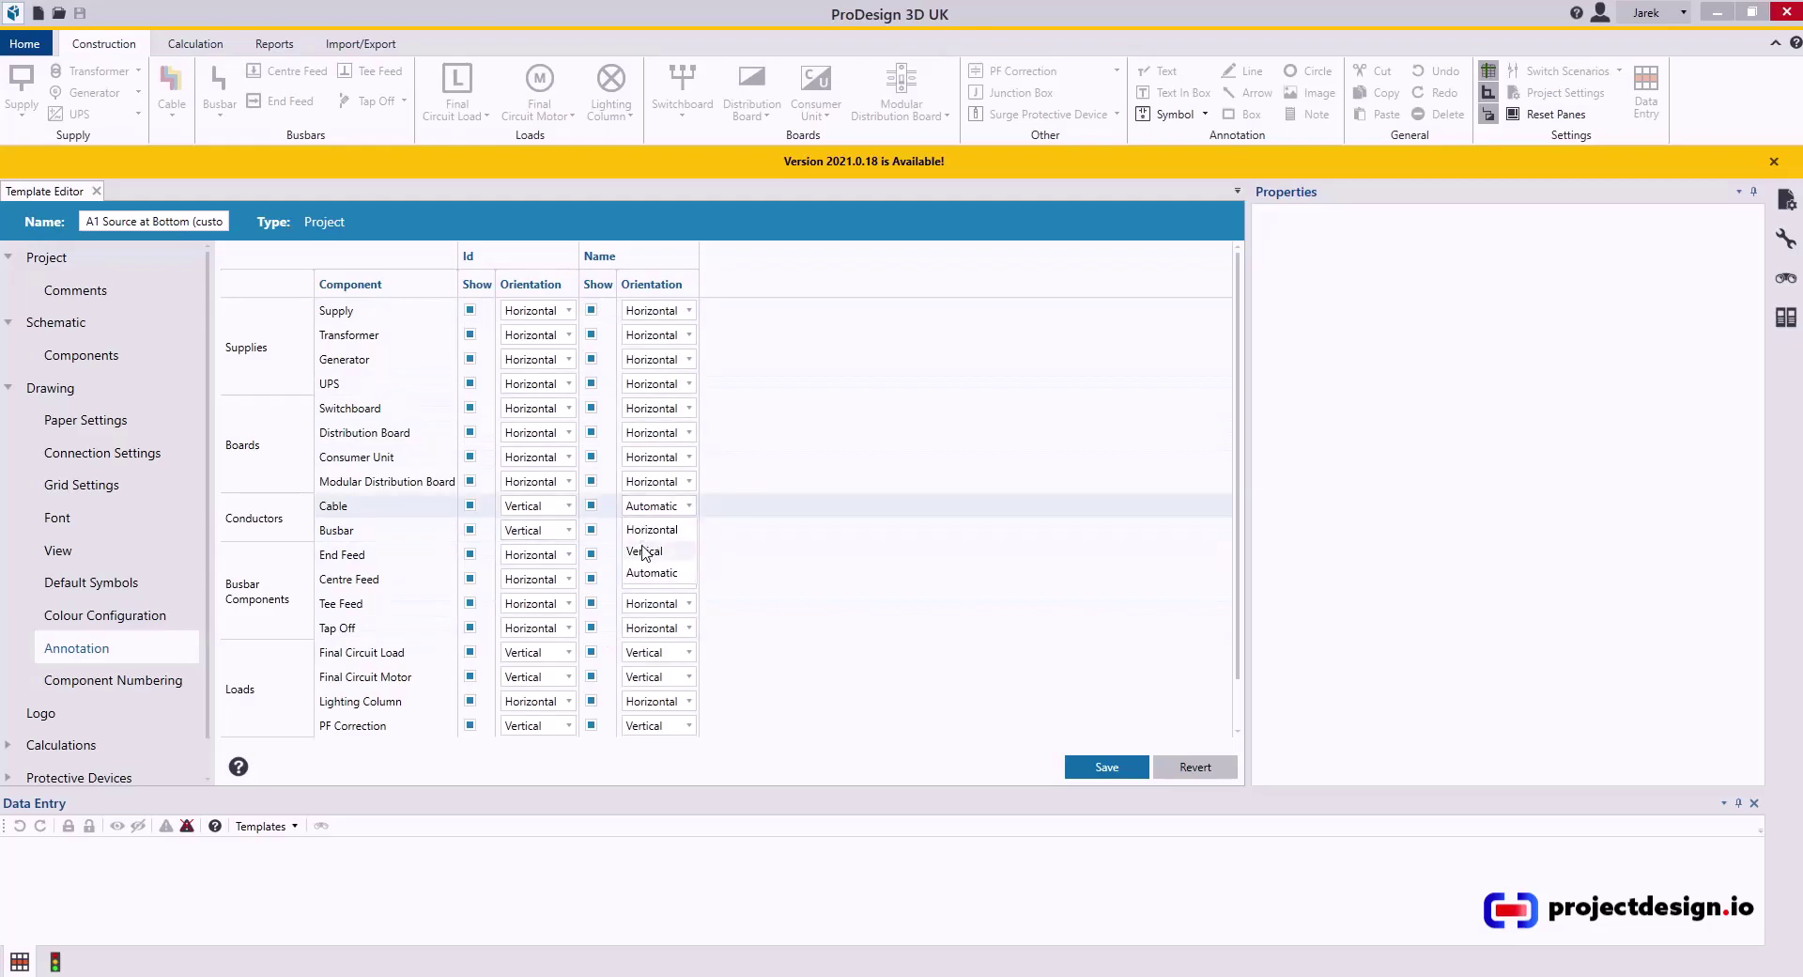
left_click(646, 554)
left_click(648, 530)
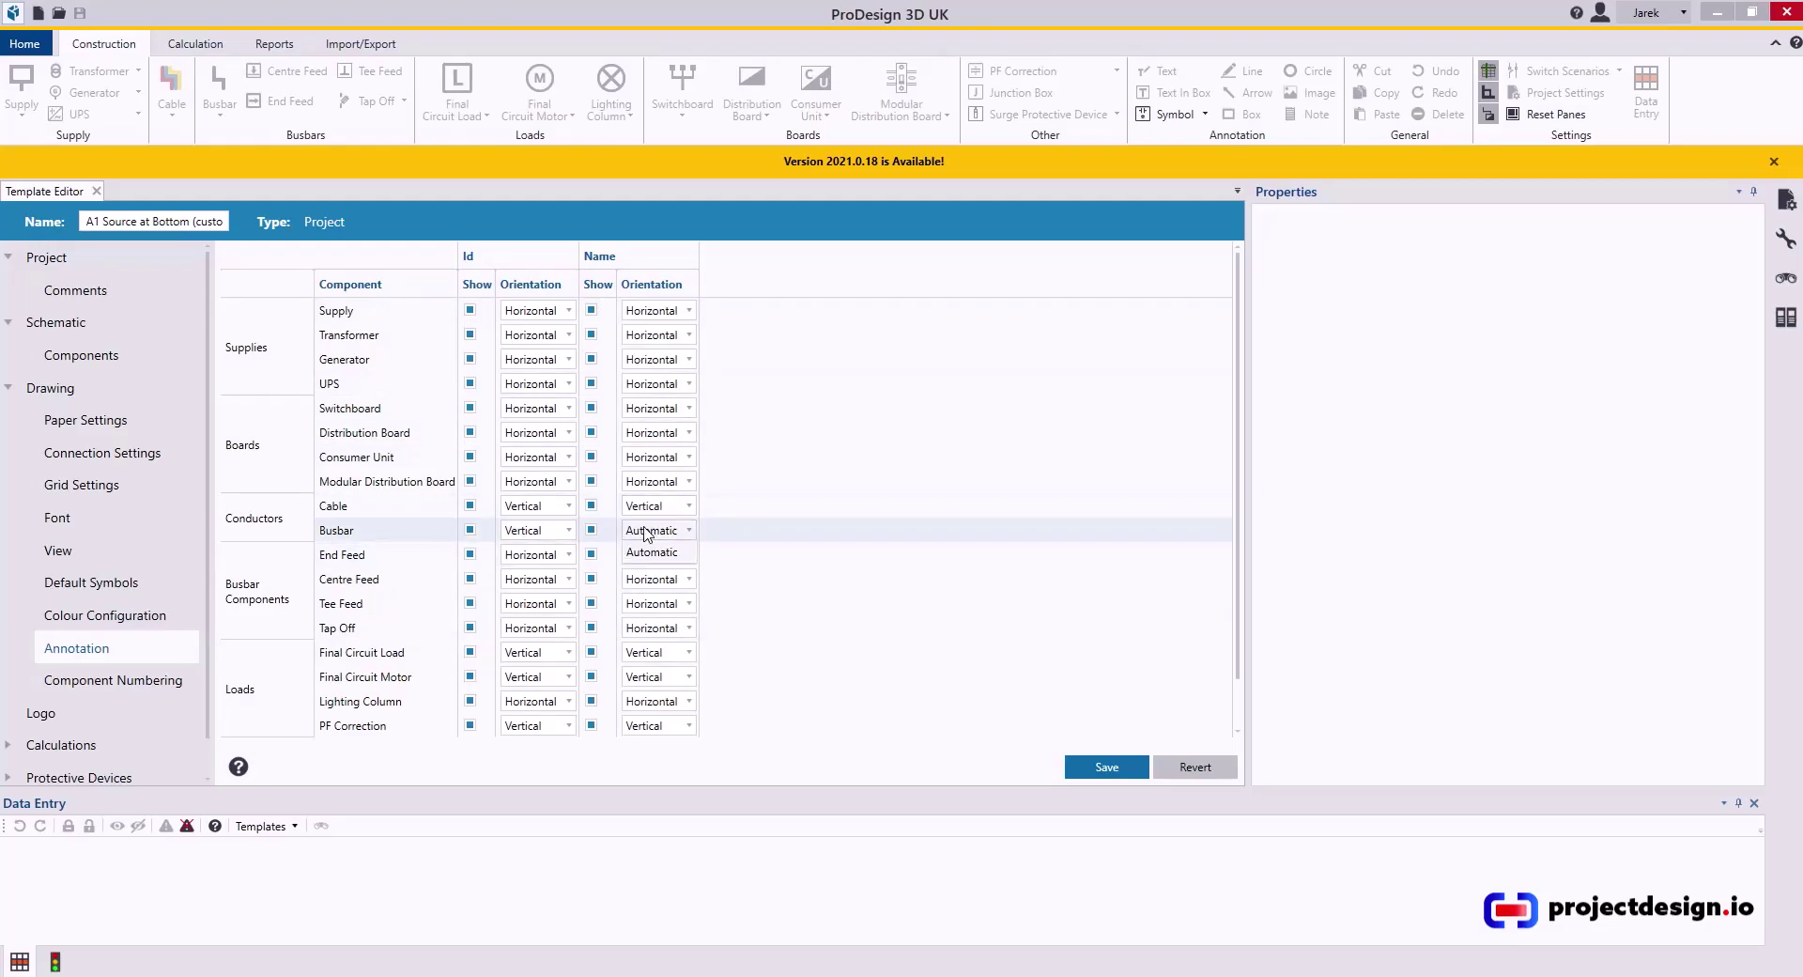
left_click(650, 577)
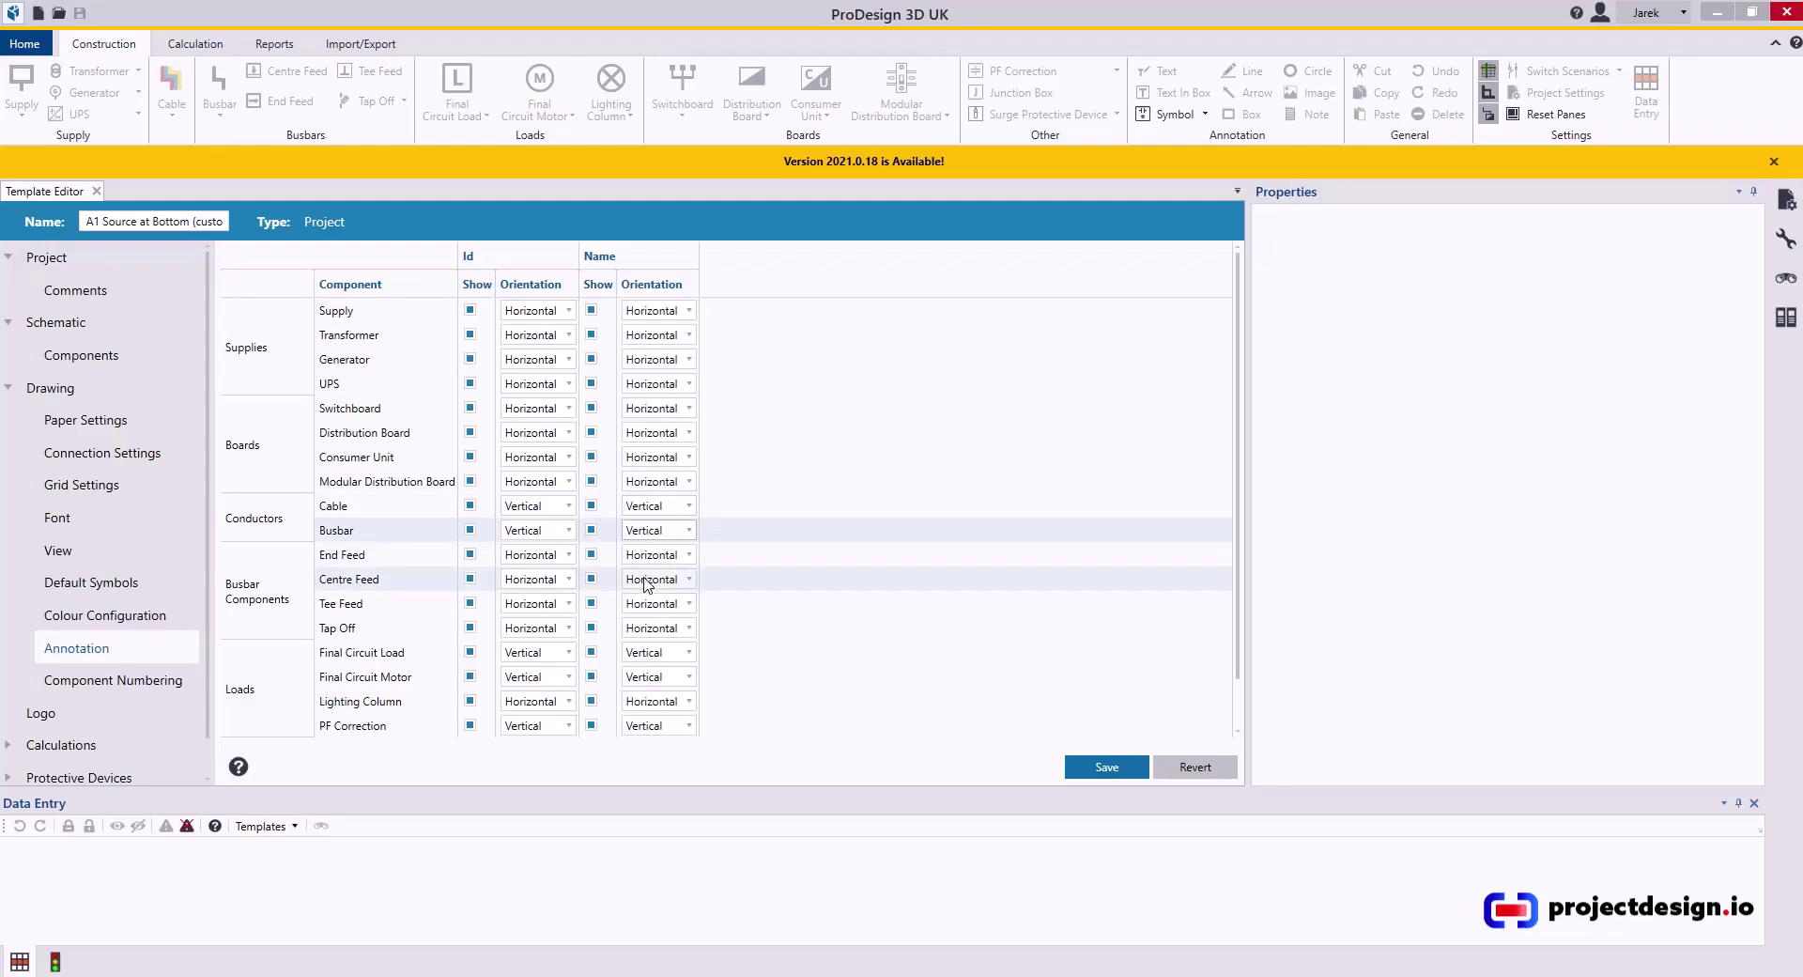
Set Final Circuit Motor ID to Vertical and PF Correction ID and name to Horizontal
left_click(538, 656)
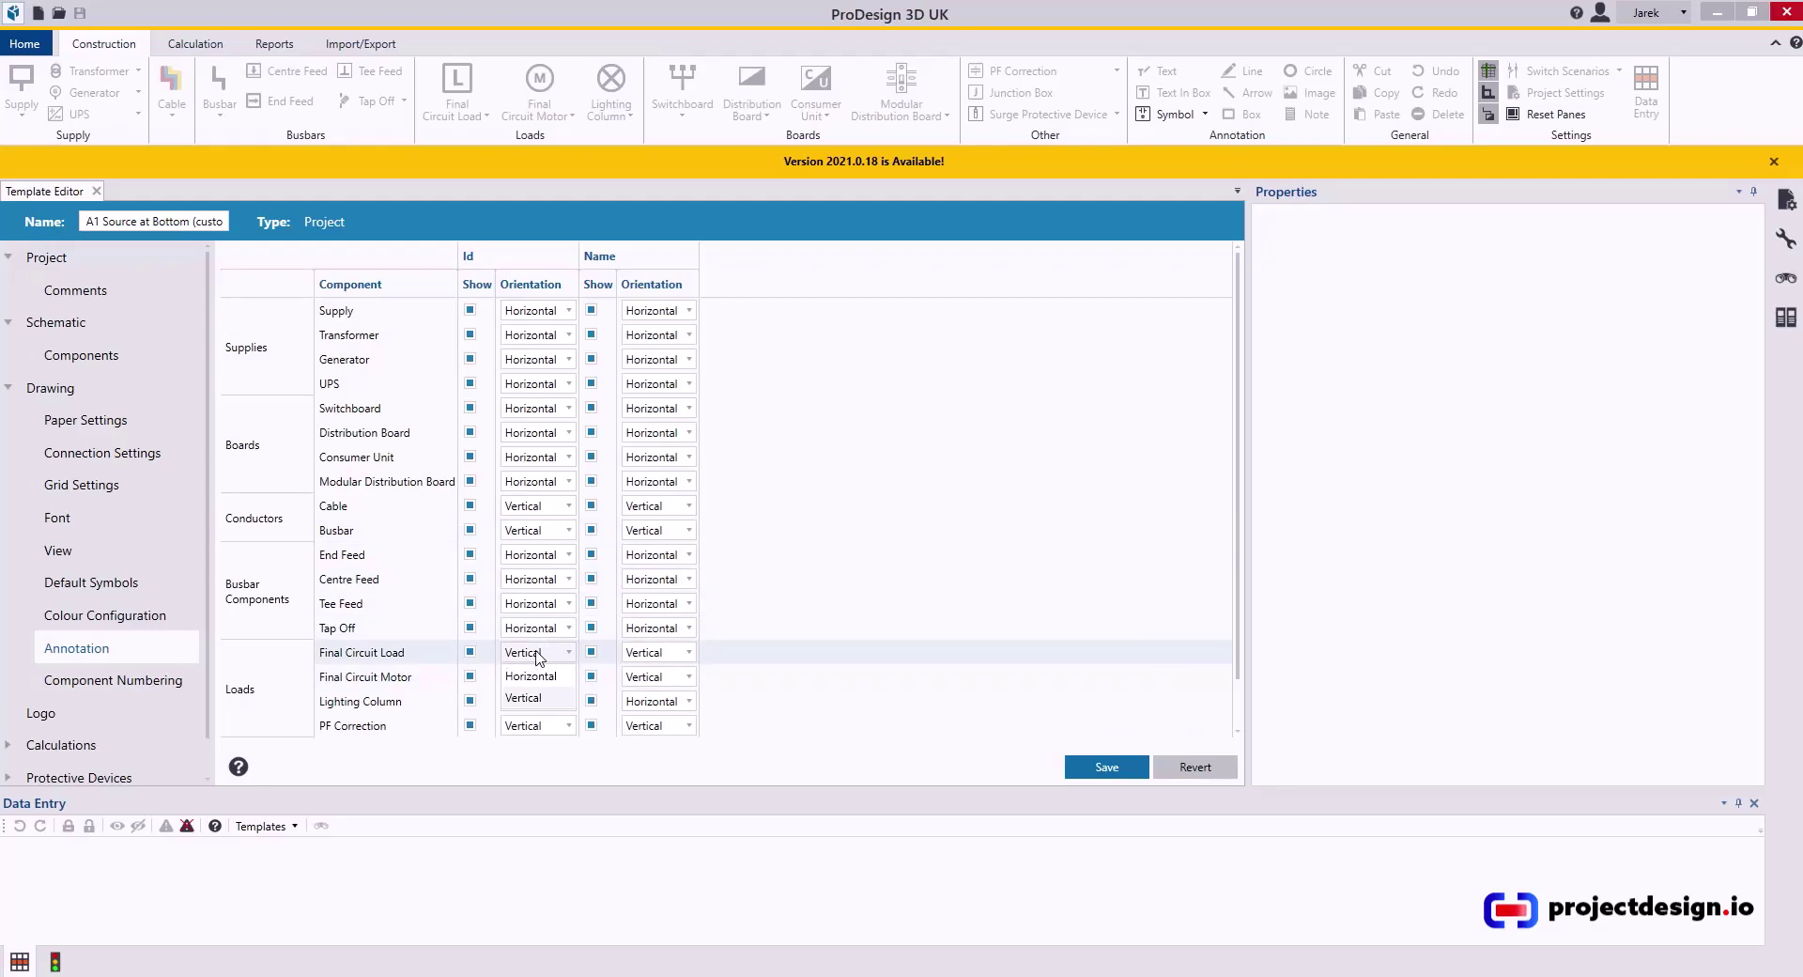
left_click(545, 696)
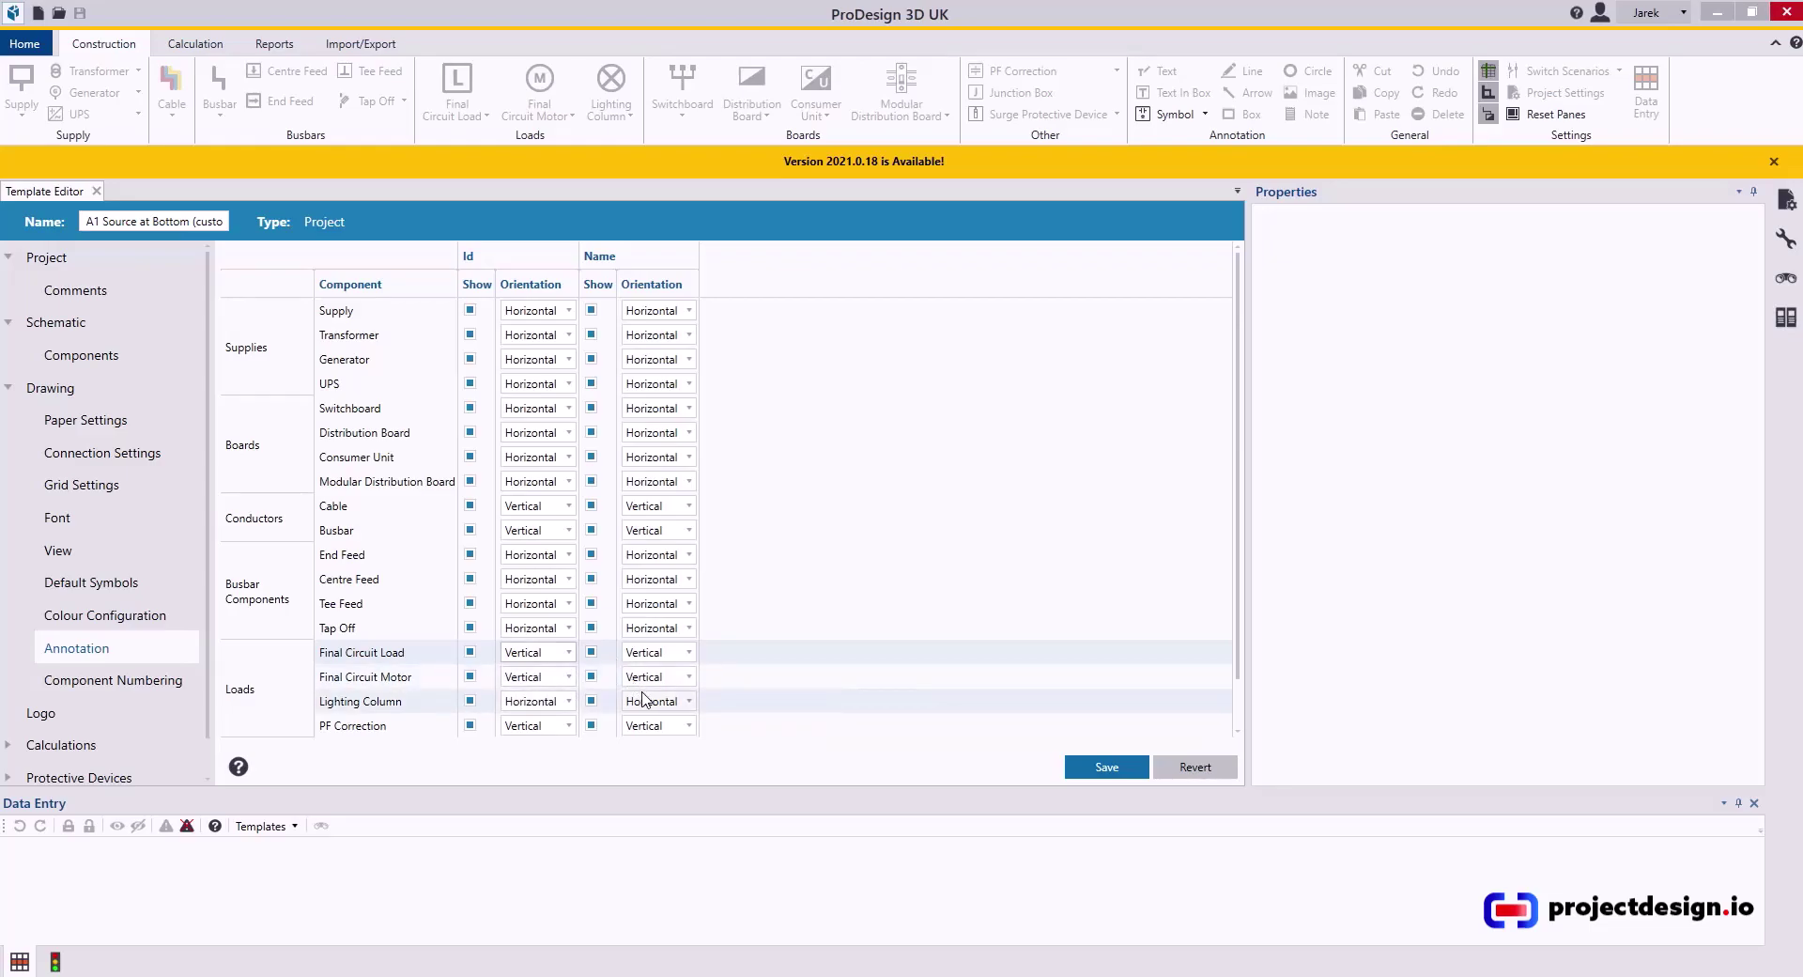
left_click(550, 726)
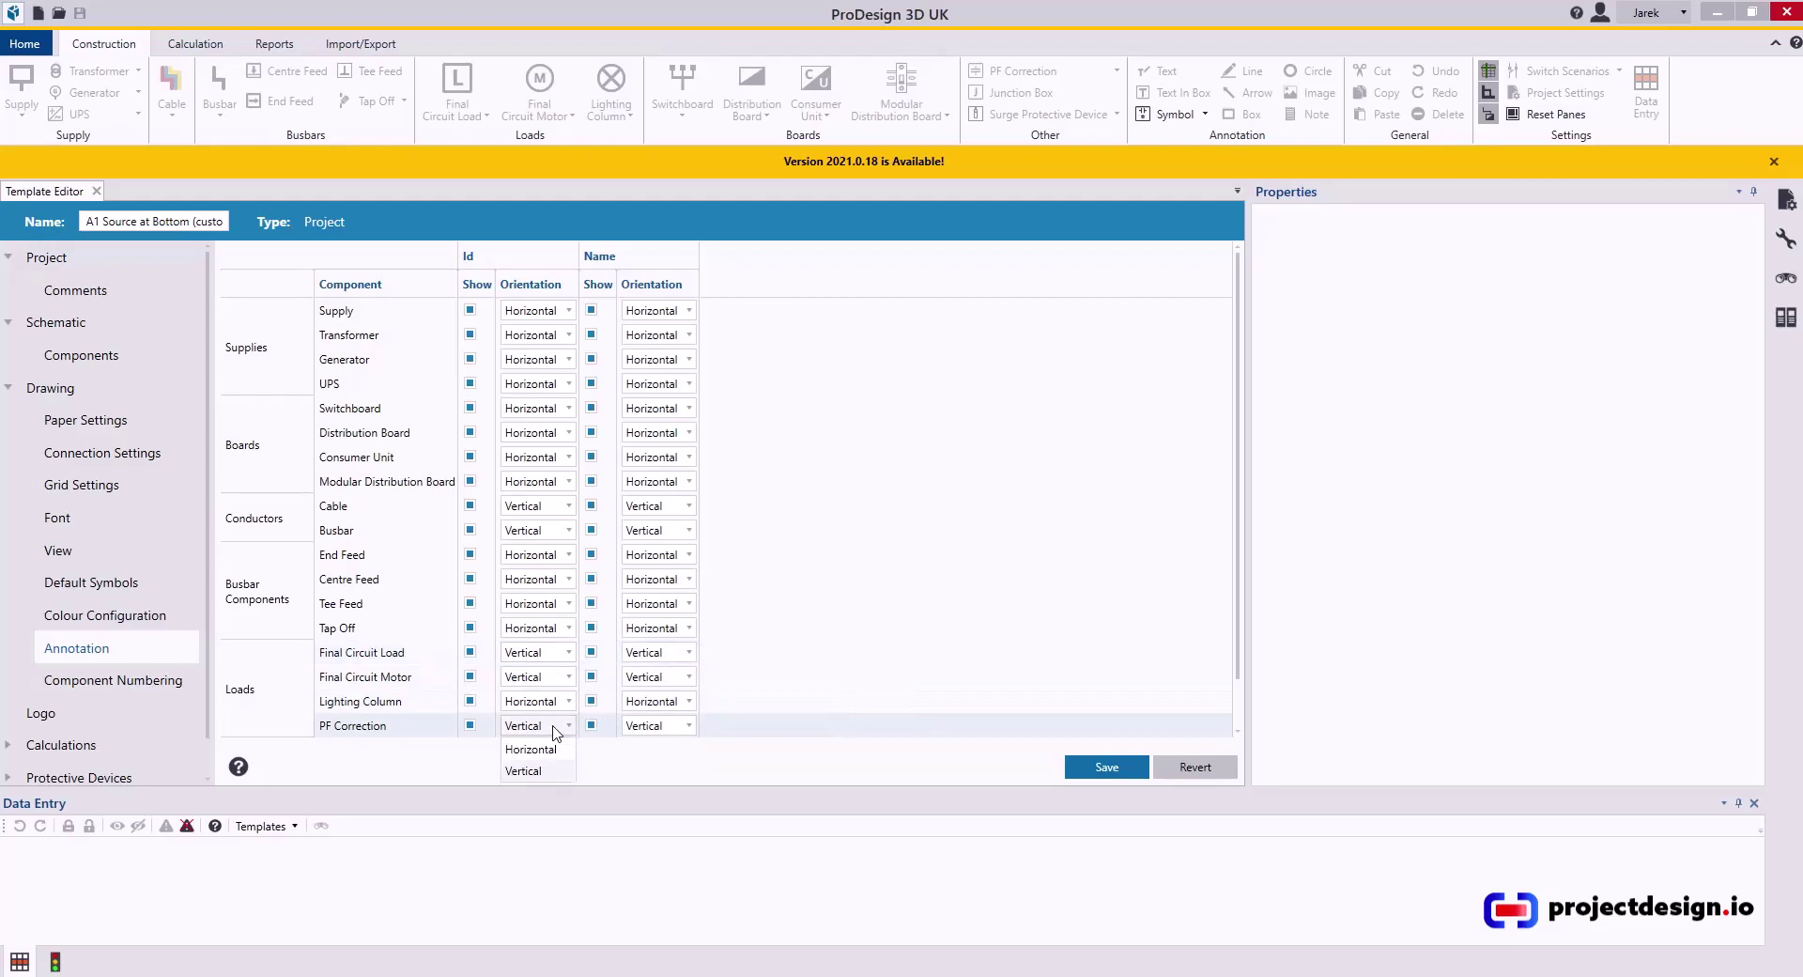
left_click(548, 748)
left_click(659, 726)
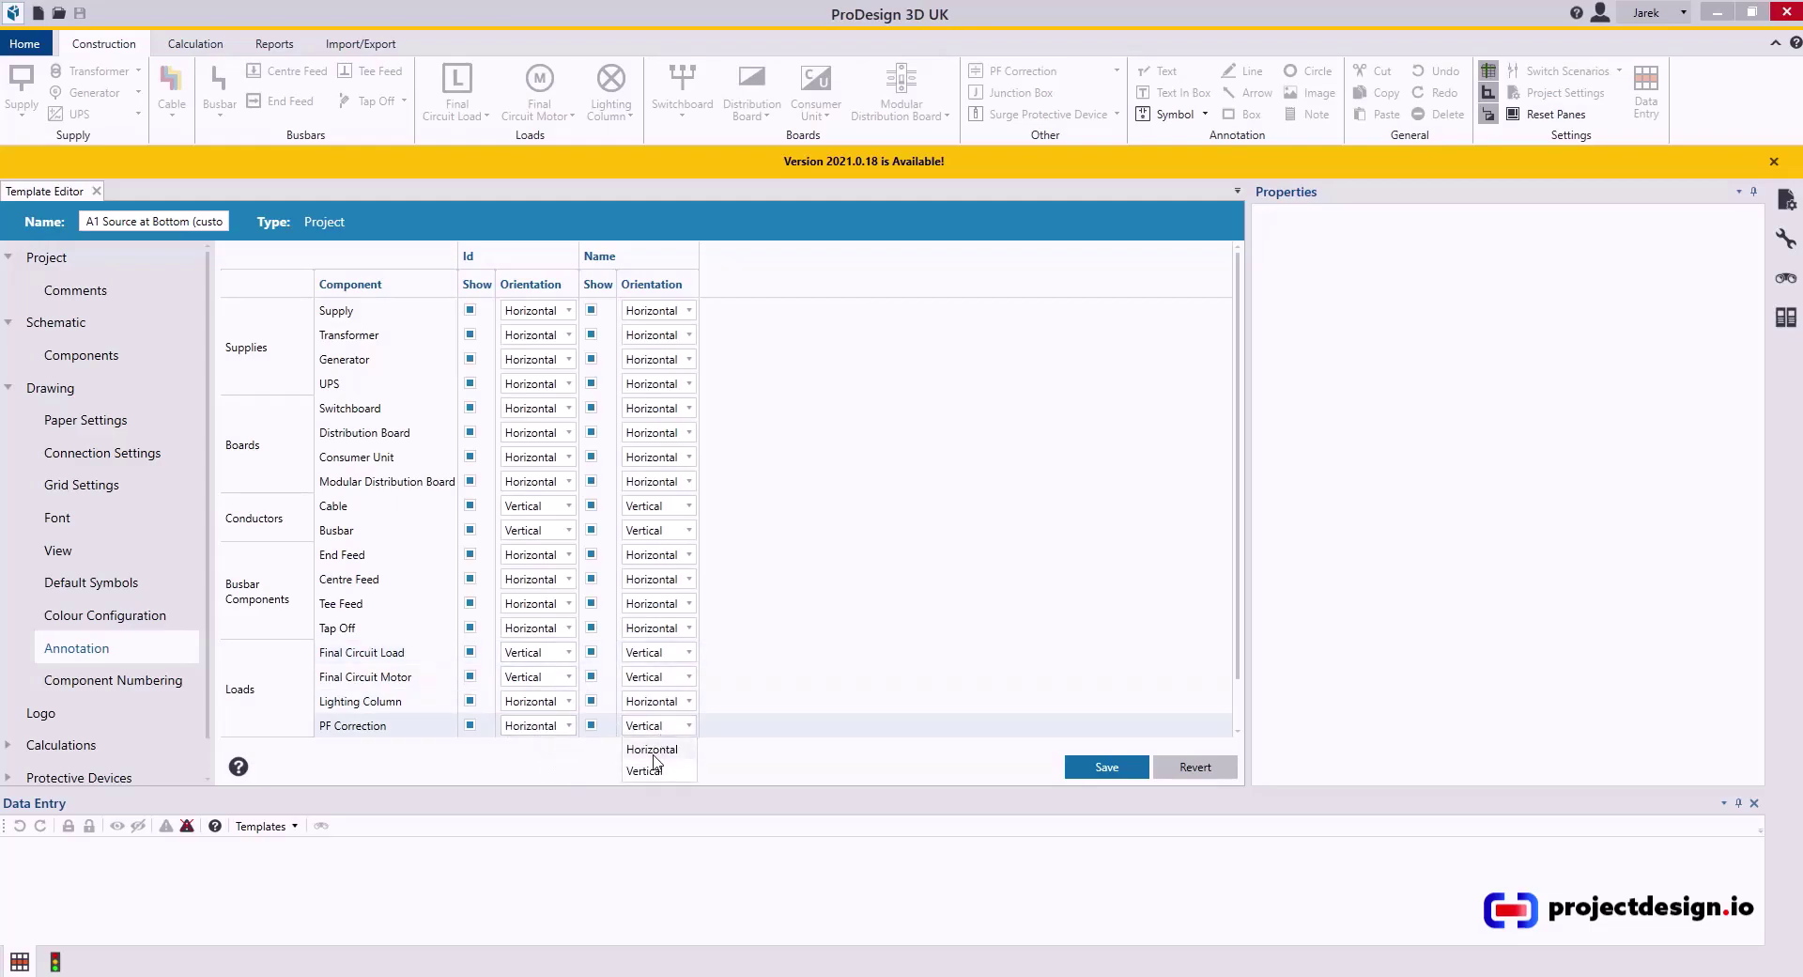
left_click(656, 751)
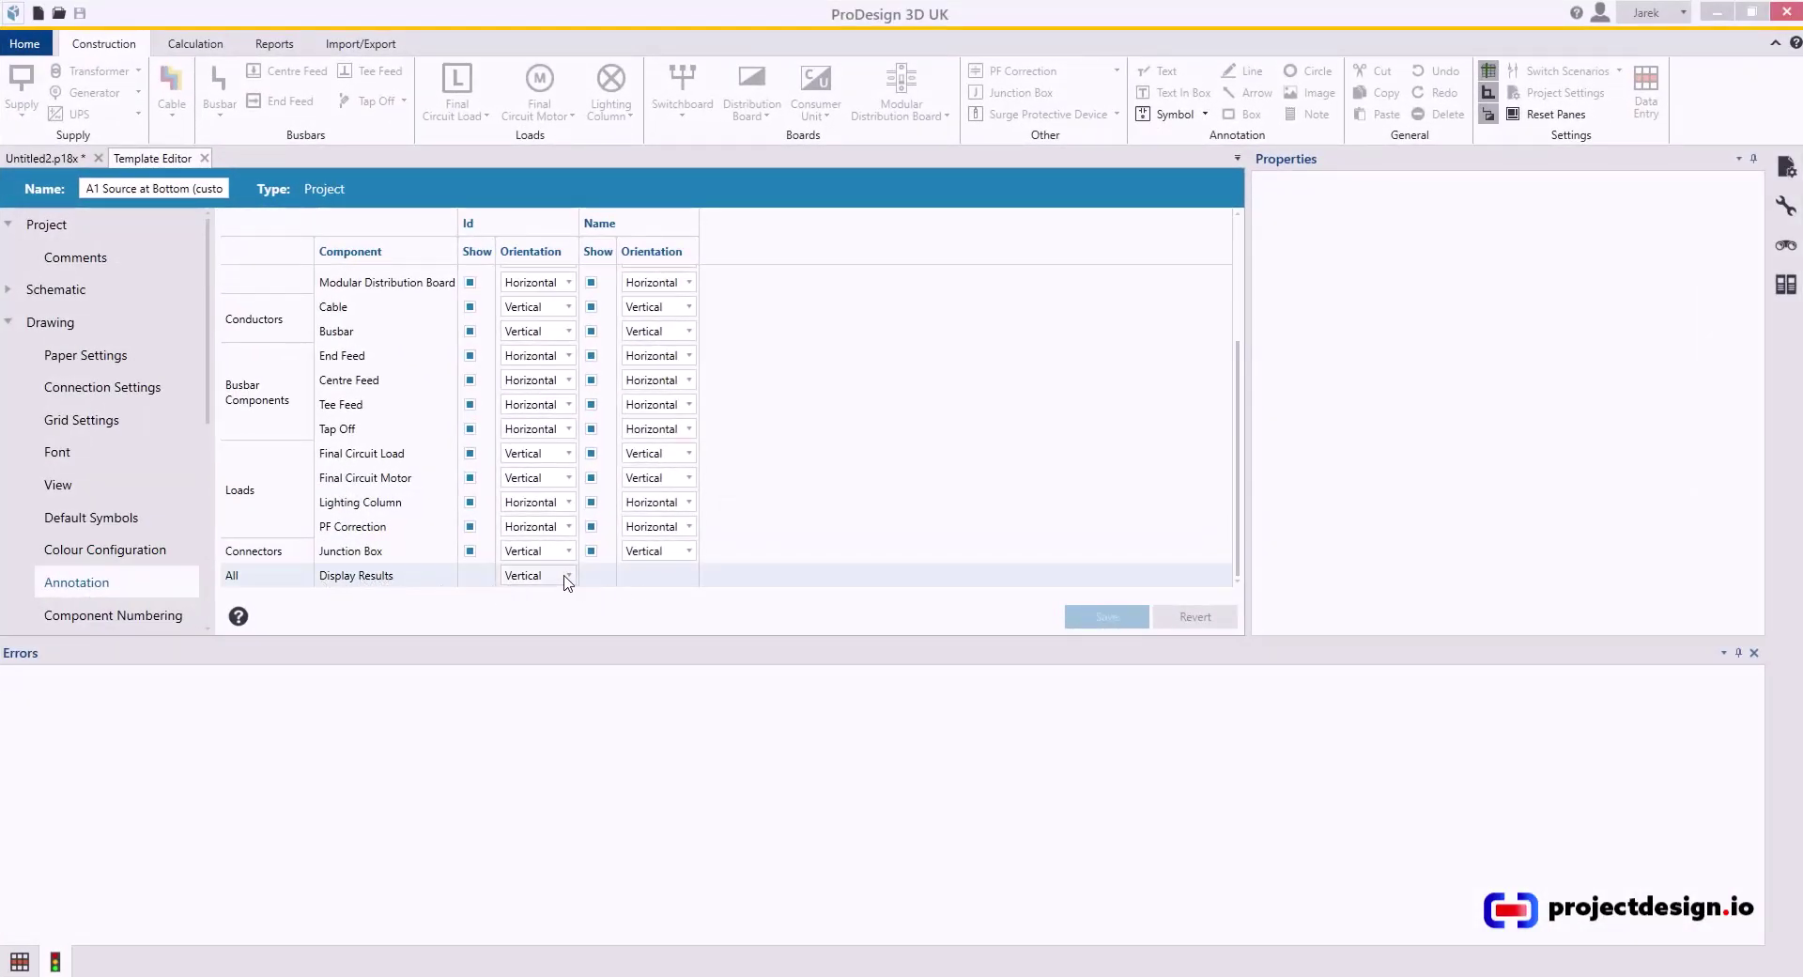
left_click(568, 576)
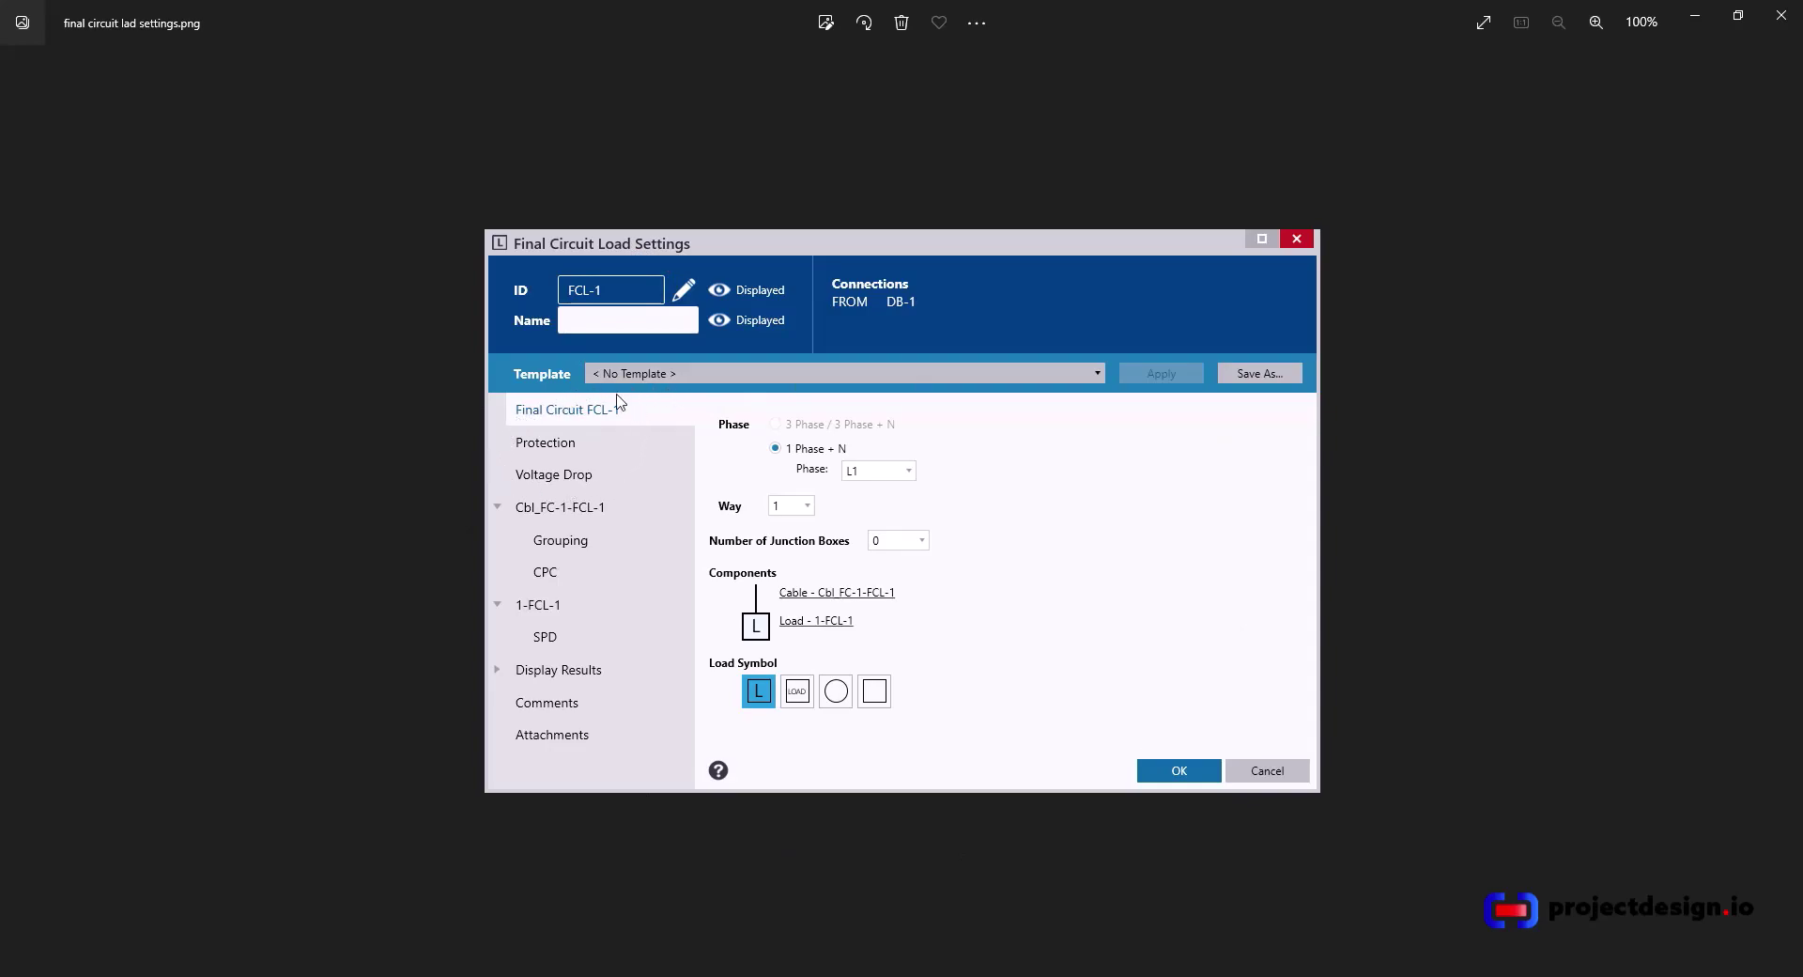
View the Final Circuit Load Settings screenshot in Photos showing the FCL-1 ID
left_click(591, 435)
left_click(558, 508)
left_click(558, 508)
Back in the template, delete the LS and Cbl_SM prefixes for Lighting and Sub-main cables
left_click(1788, 17)
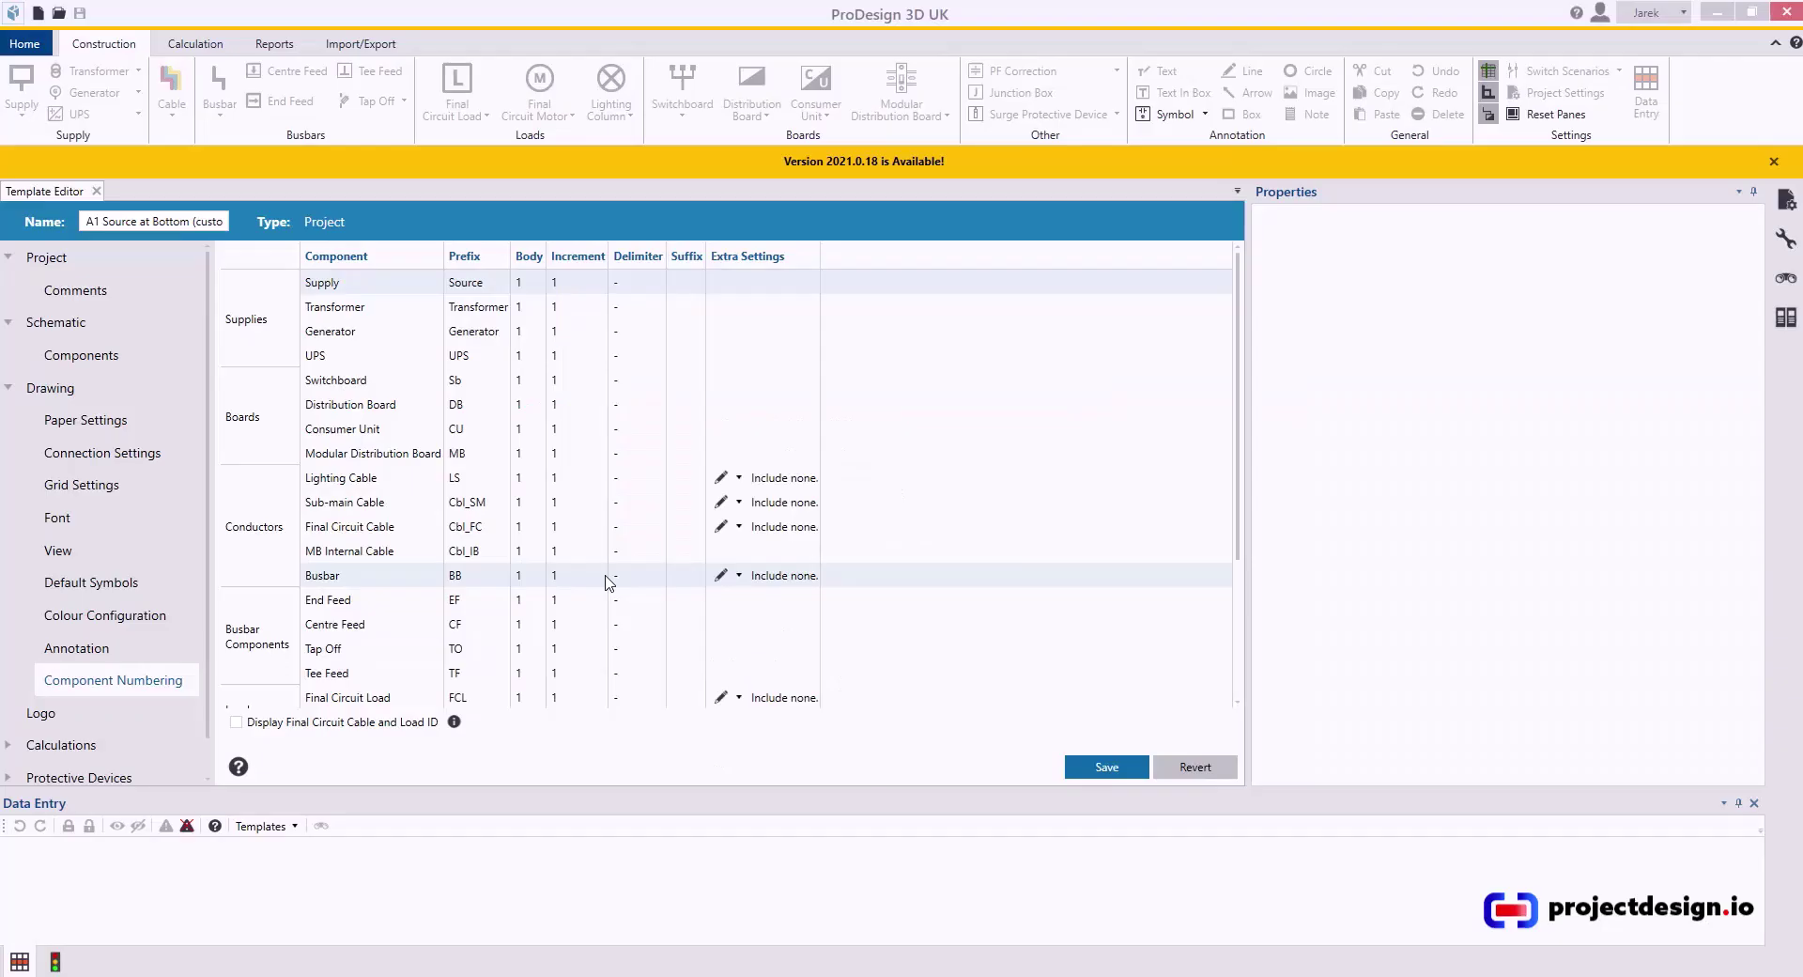
left_click(472, 485)
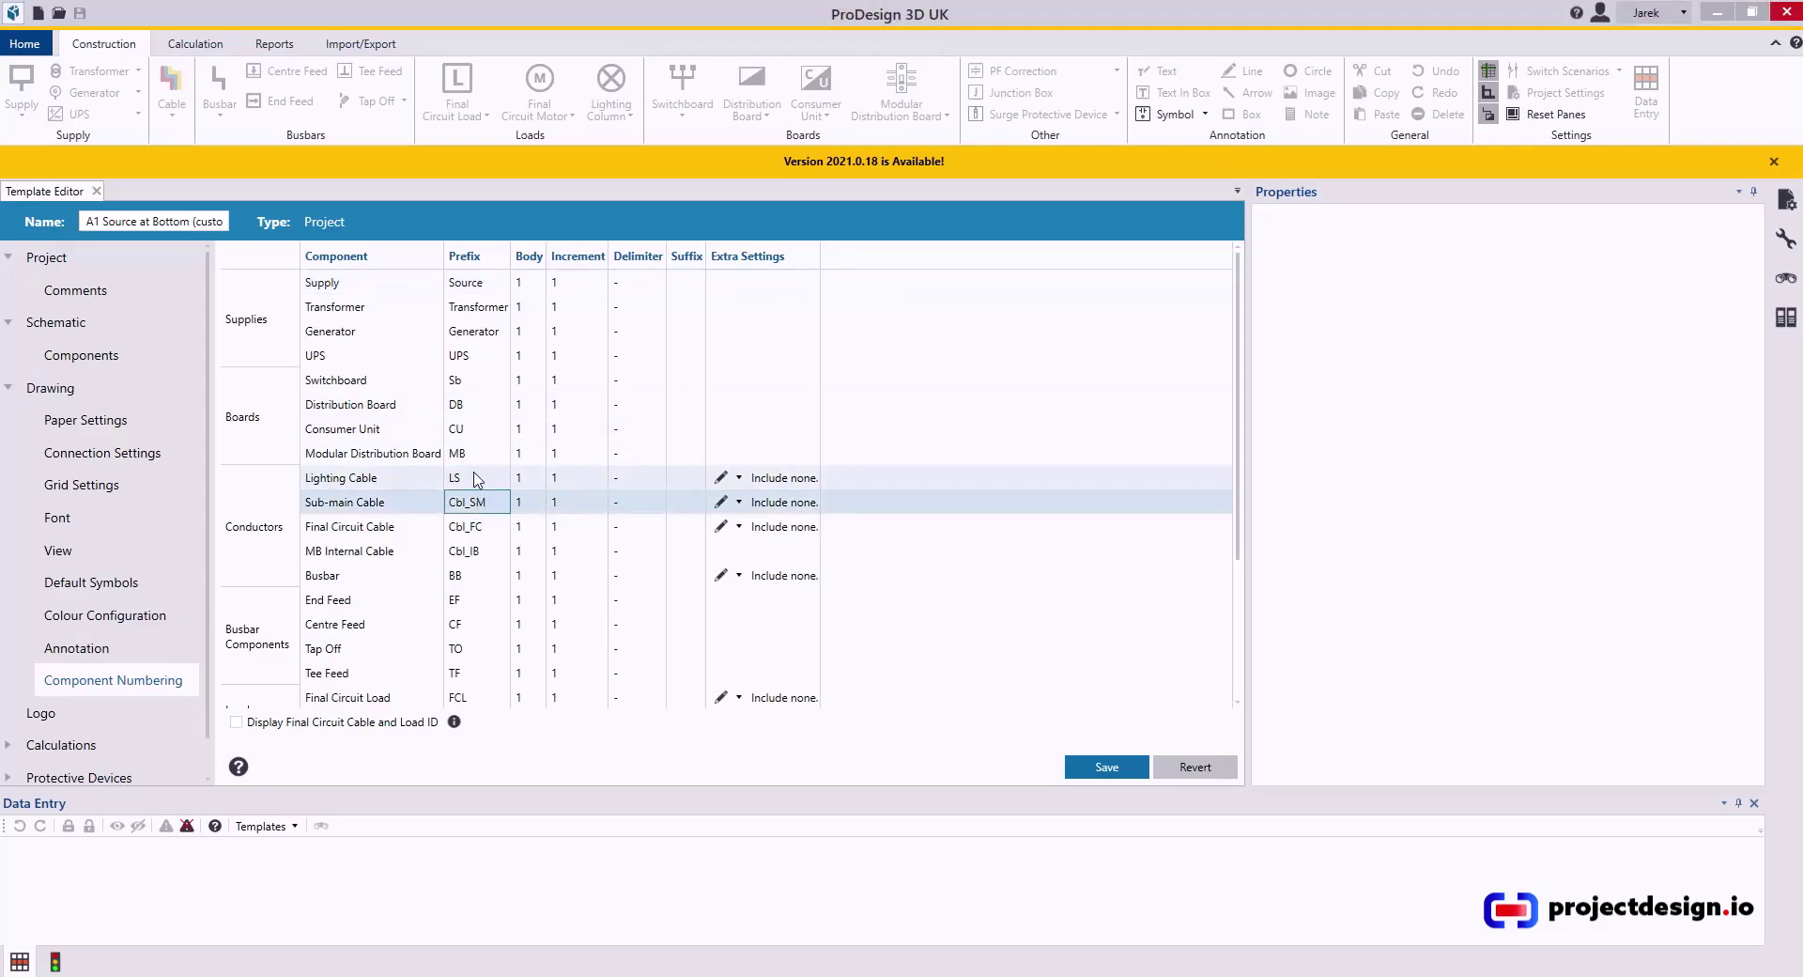
key("F2")
key("BackSpace")
left_click(477, 504)
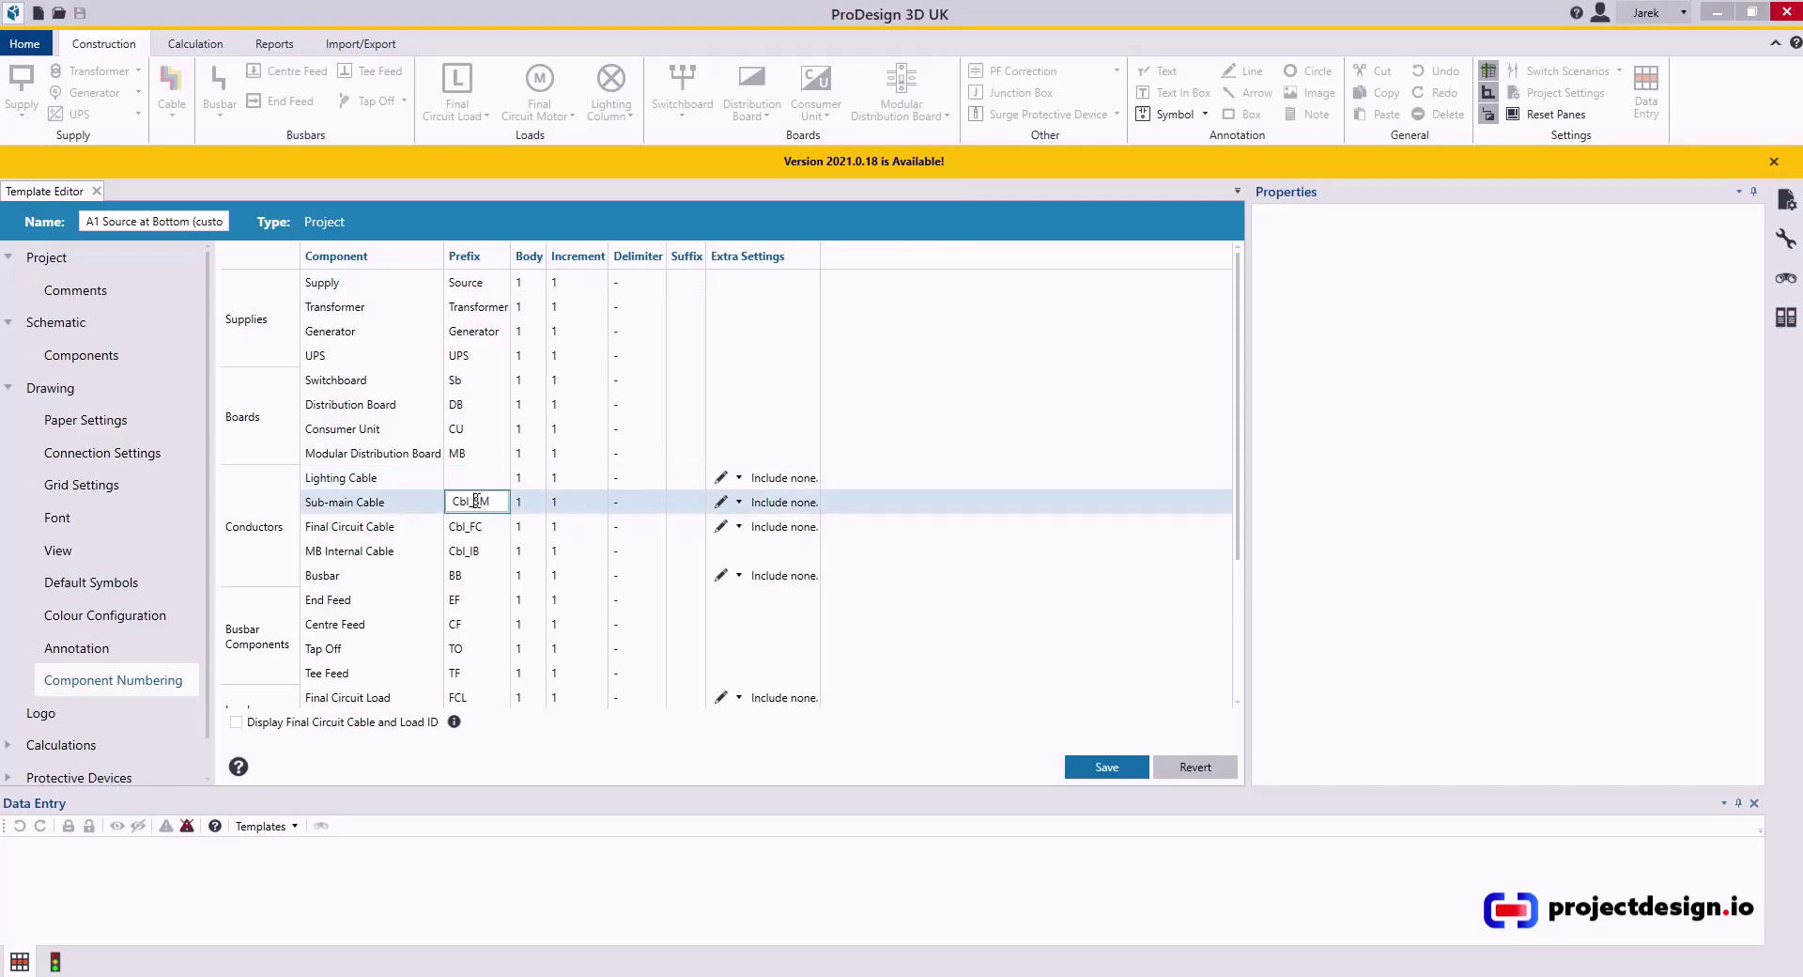
key("F2")
key("BackSpace")
Give Sub-main Cable numbering a Body of 10000 and an Increment of 1000
left_click_drag(549, 242, 602, 241)
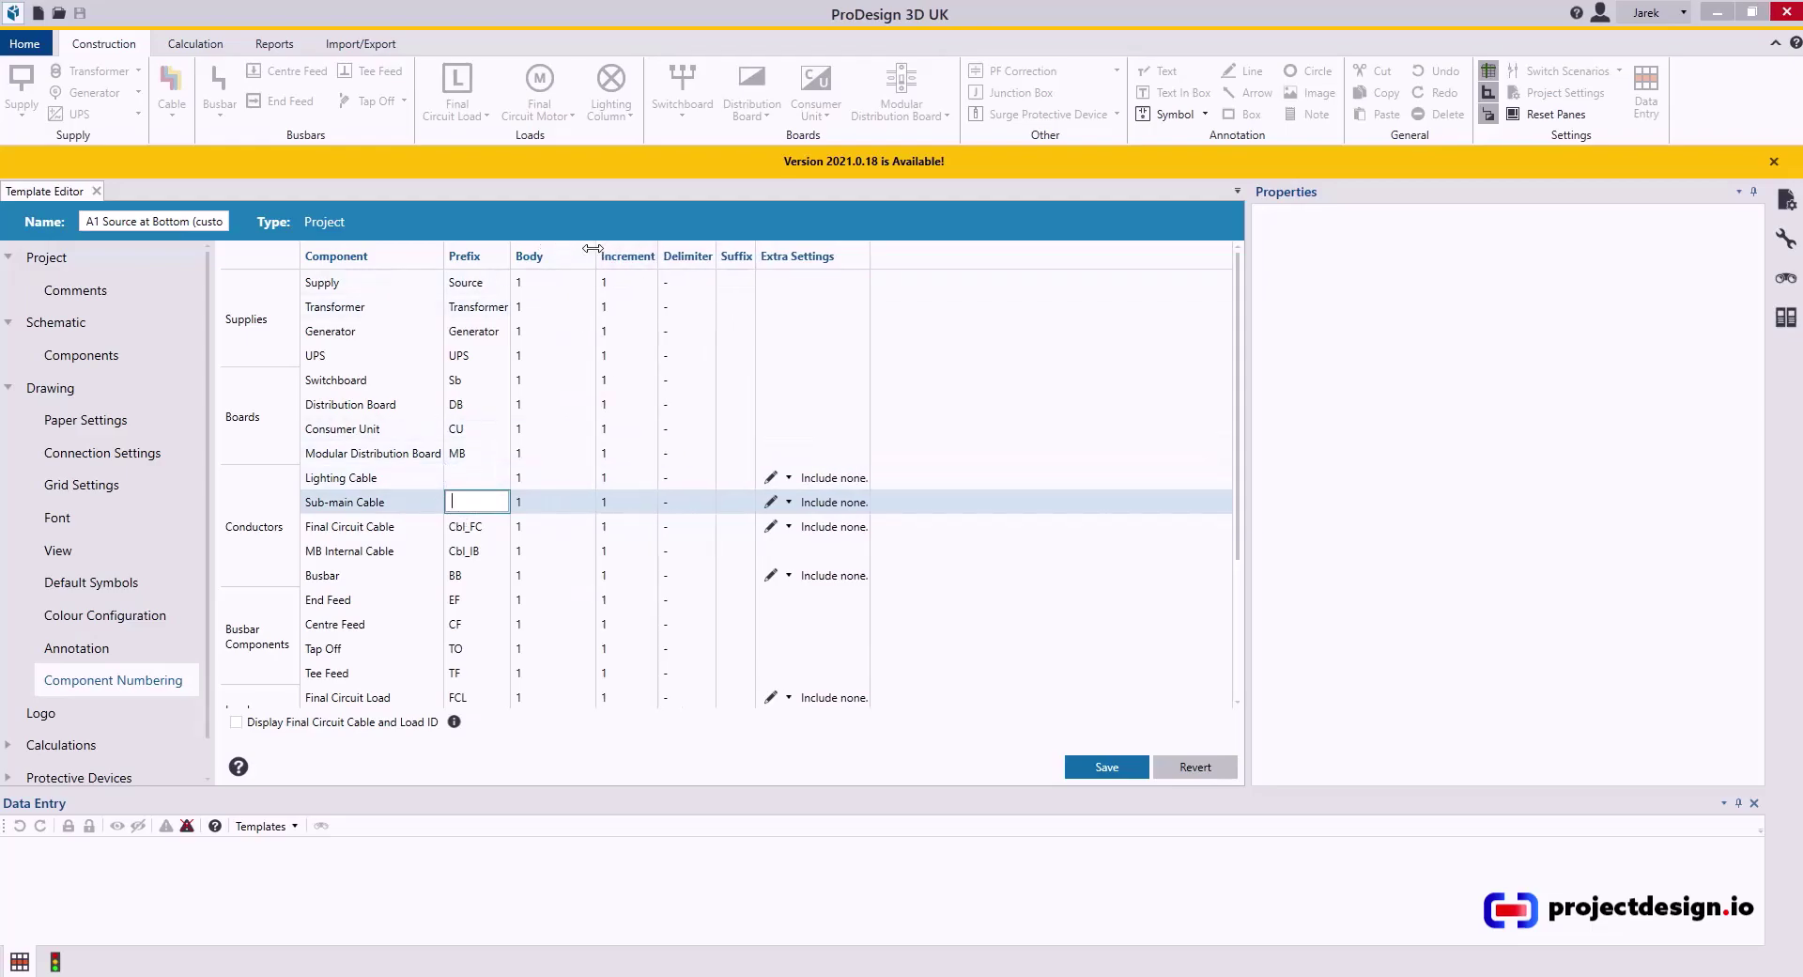
left_click(543, 504)
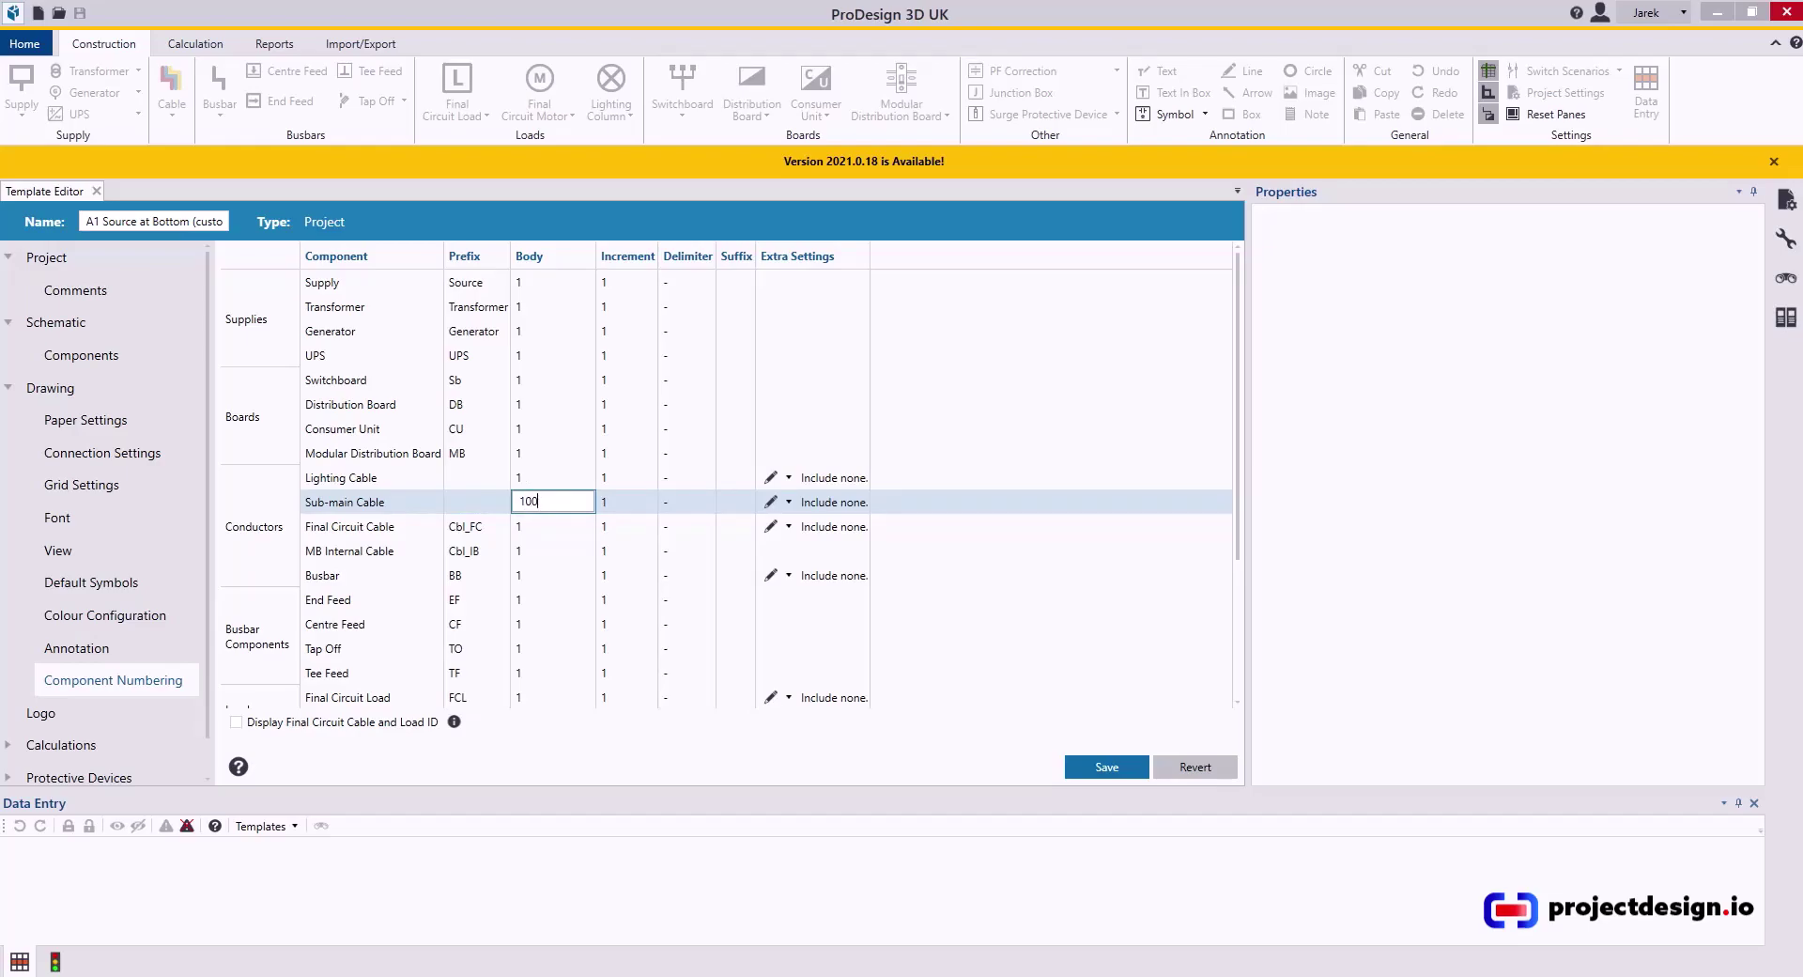
left_click(611, 503)
type("000")
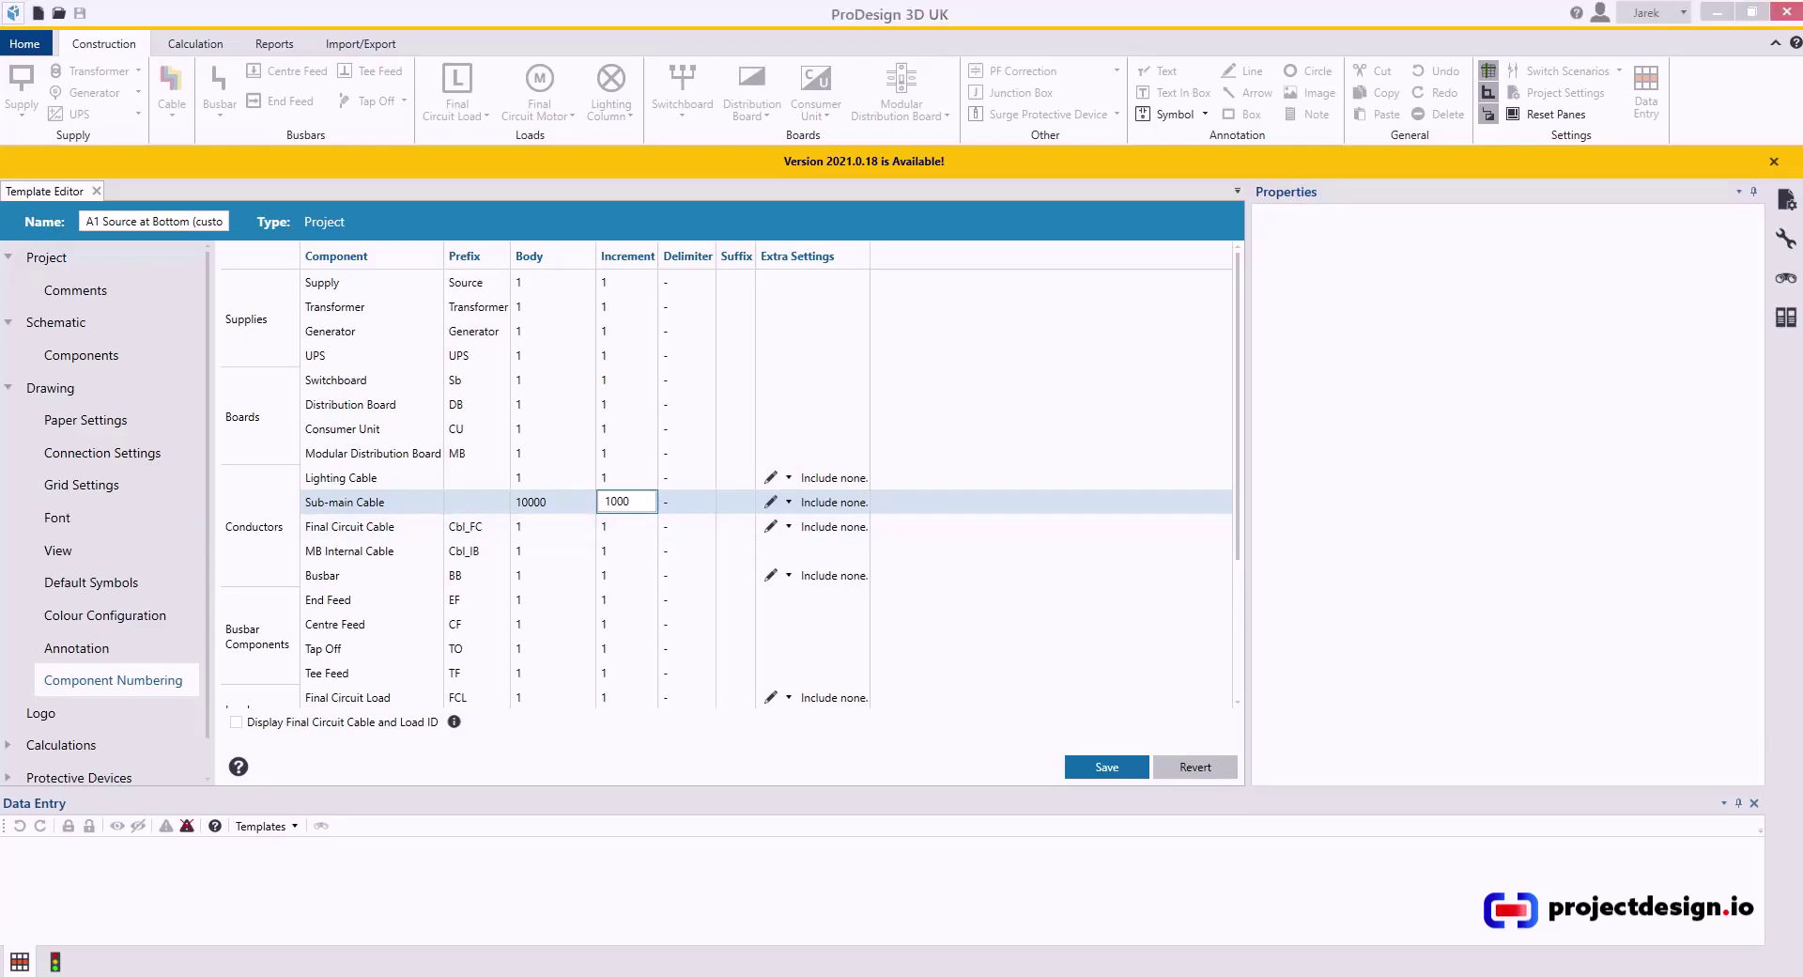
Pan around the LV & Earthing schematic PDF to inspect the five-digit cable and circuit numbers
key("alt+Tab")
scroll(722, 332, "down", 3)
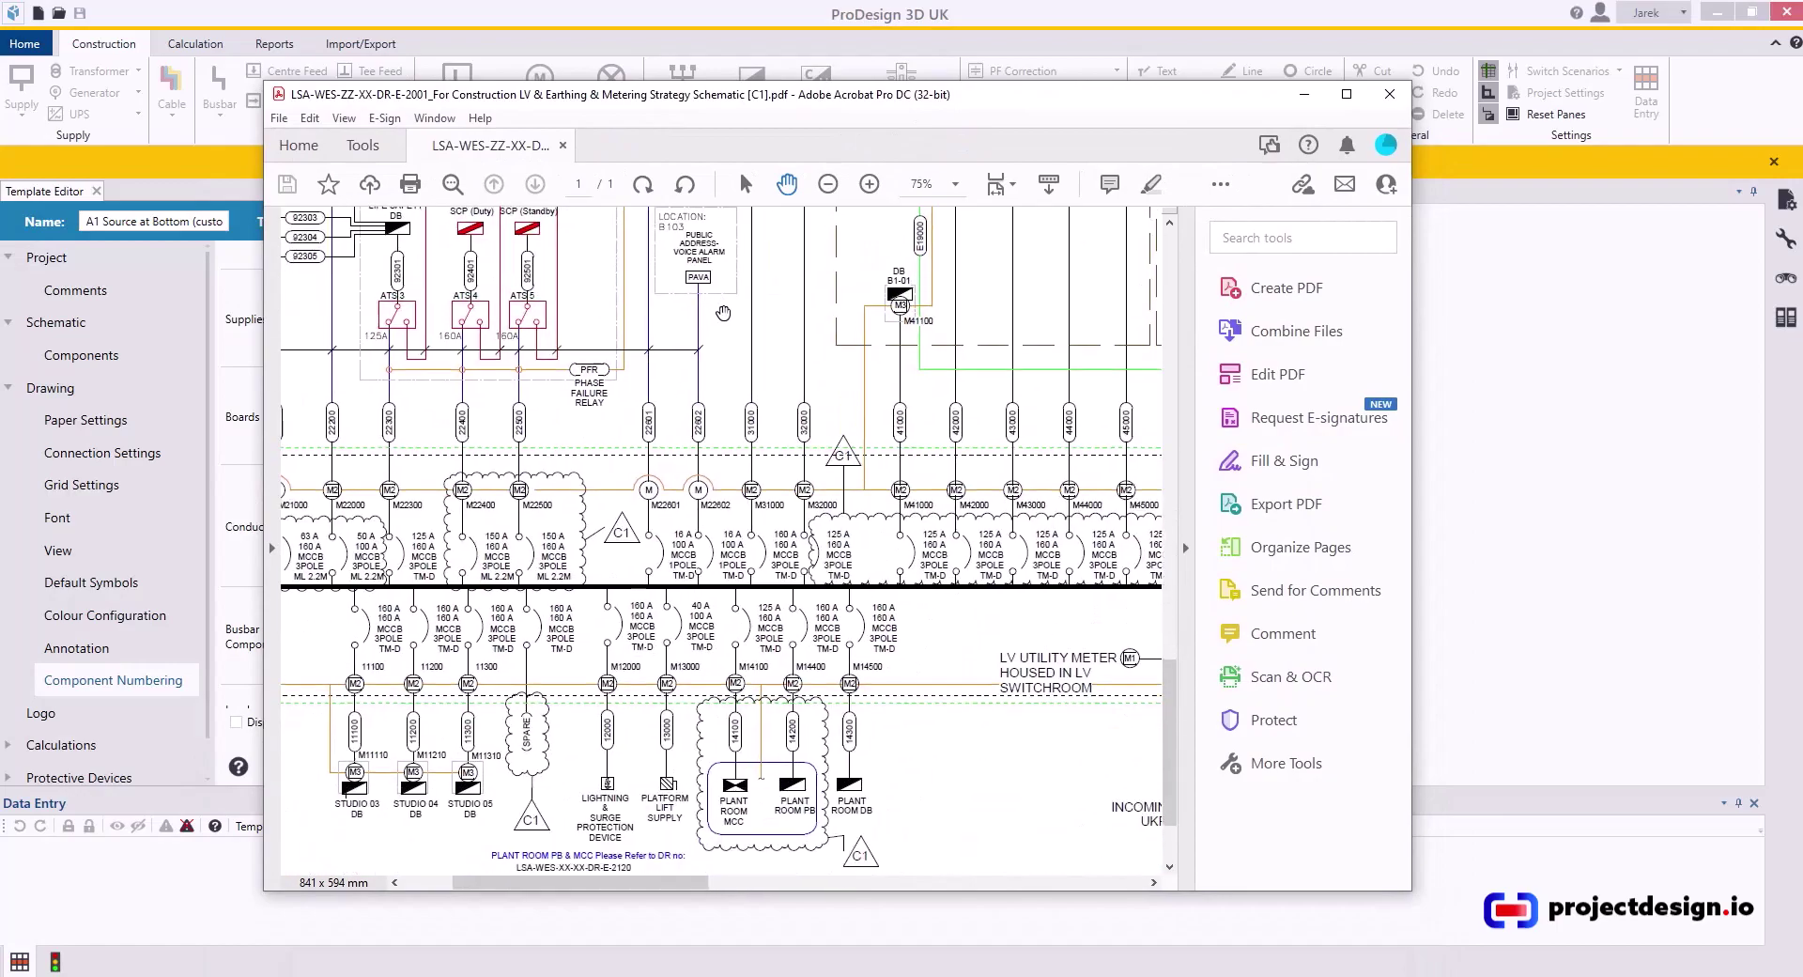
scroll(722, 332, "down", 2)
scroll(710, 403, "left", 3)
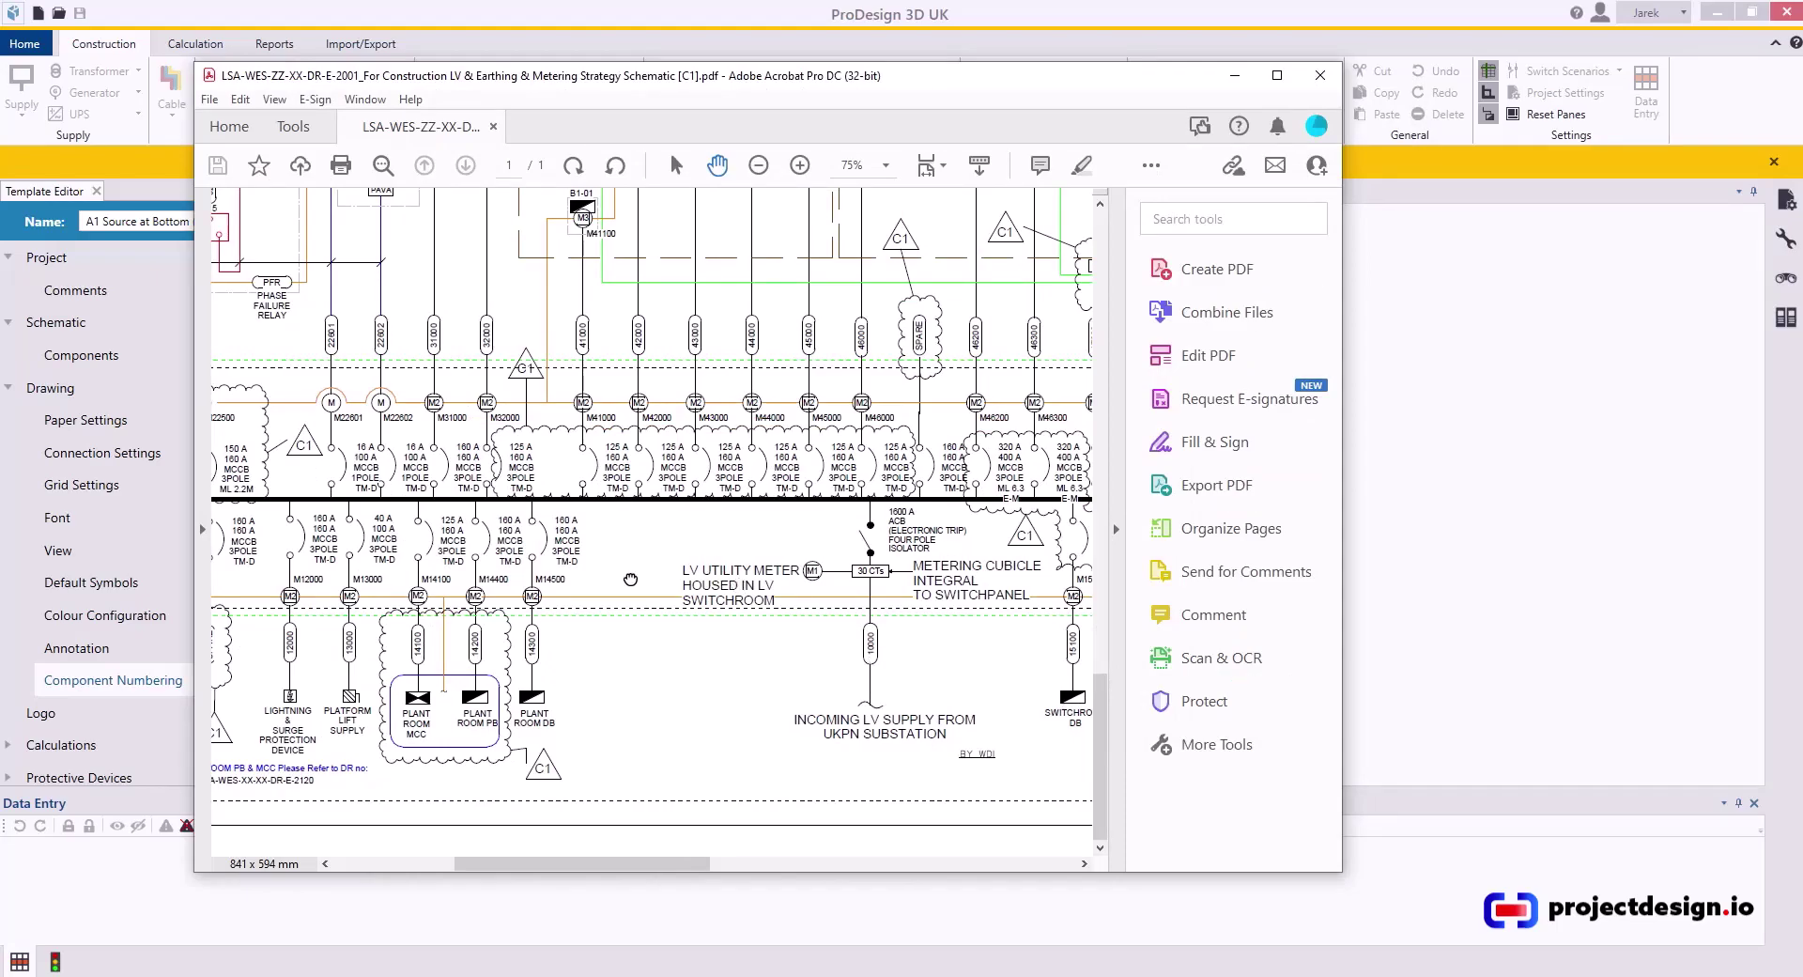
scroll(631, 579, "left", 5)
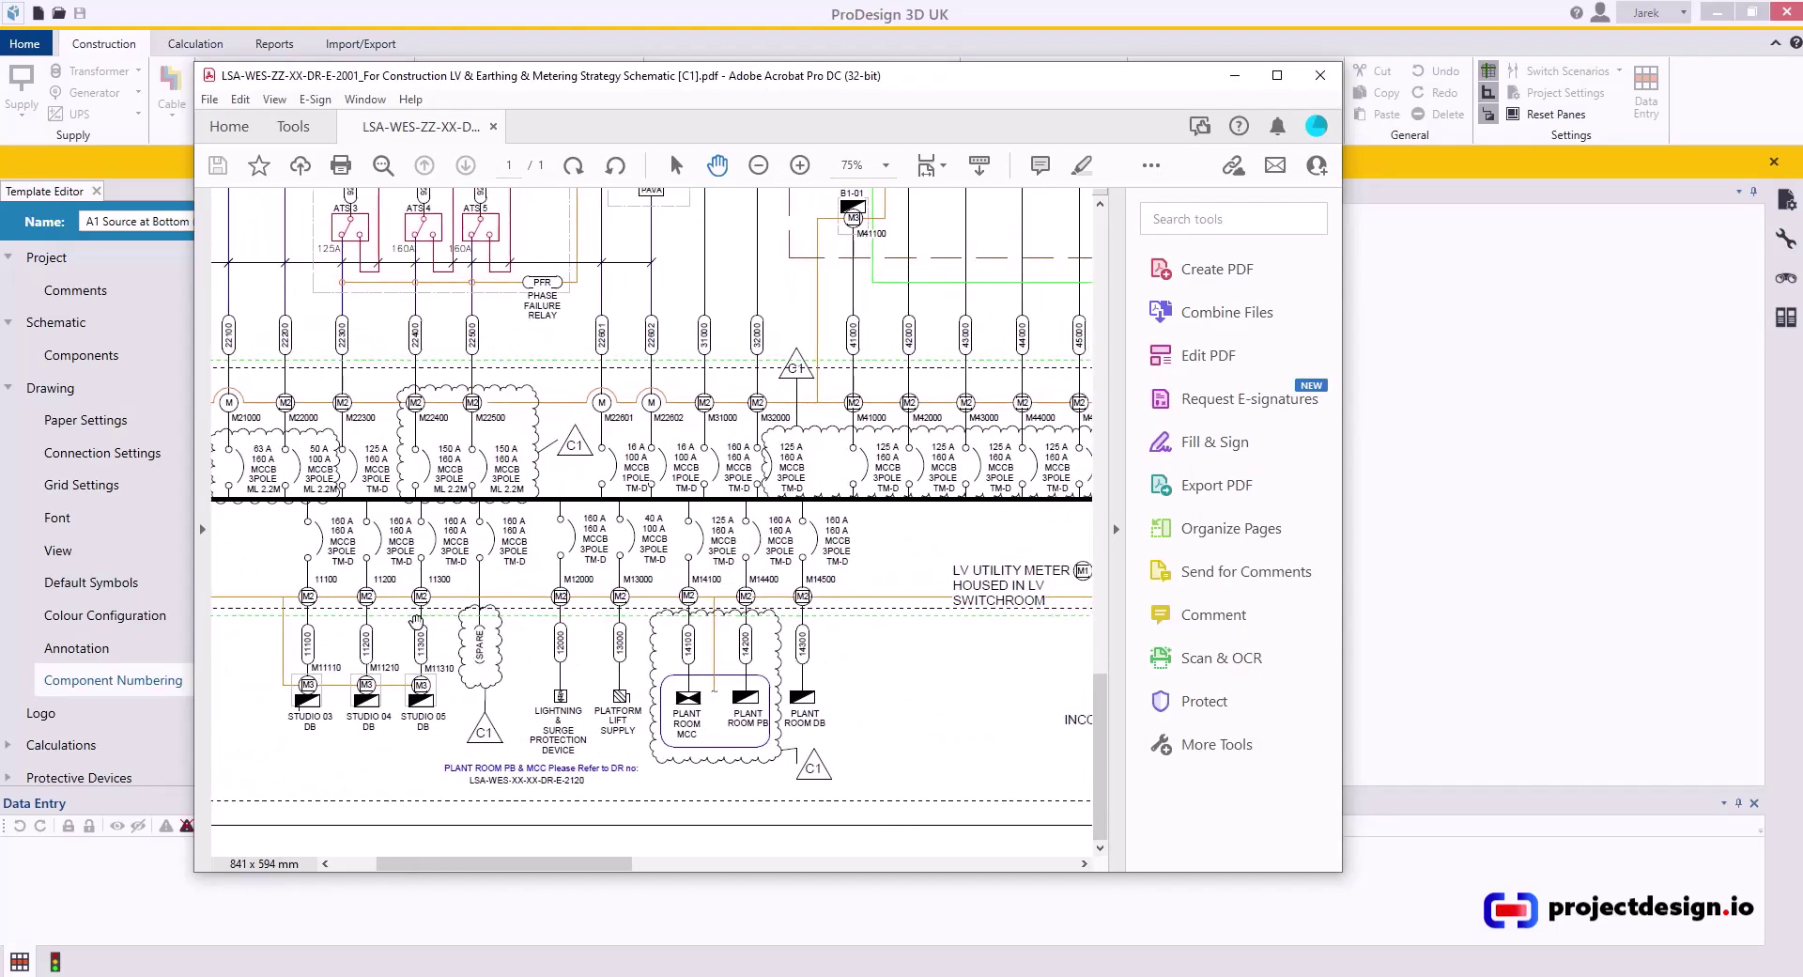
scroll(355, 499, "up", 5)
scroll(355, 500, "left", 2)
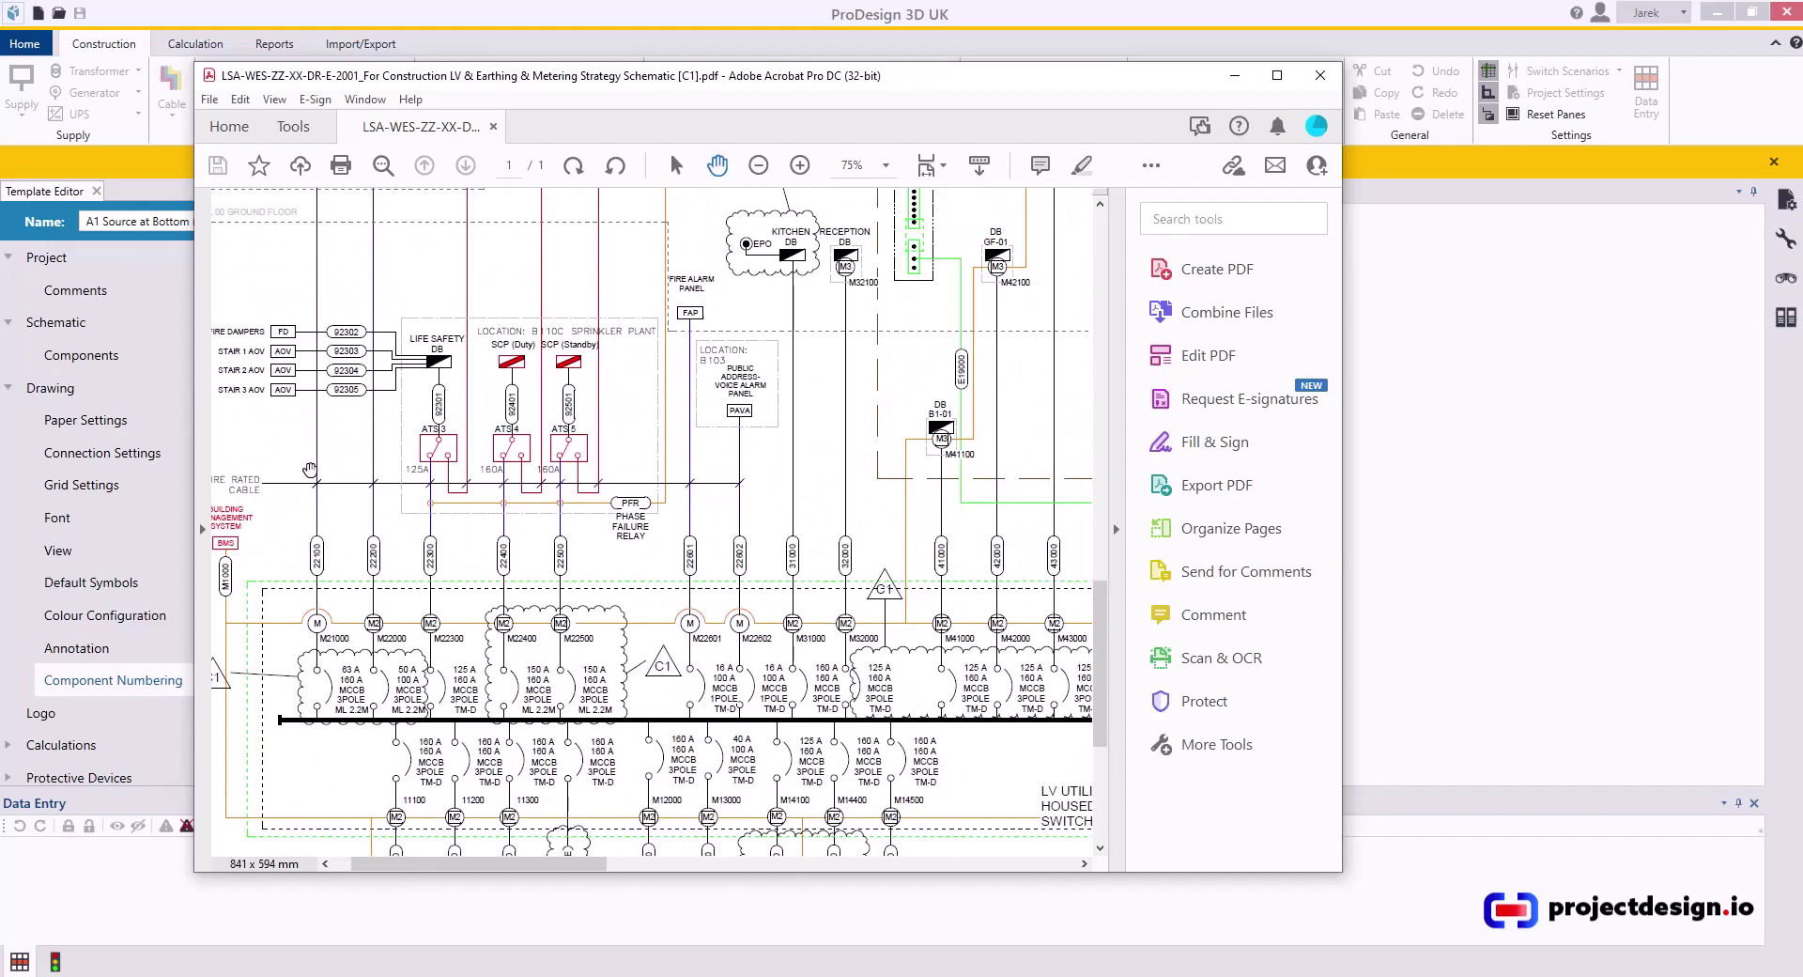
scroll(304, 429, "down", 3)
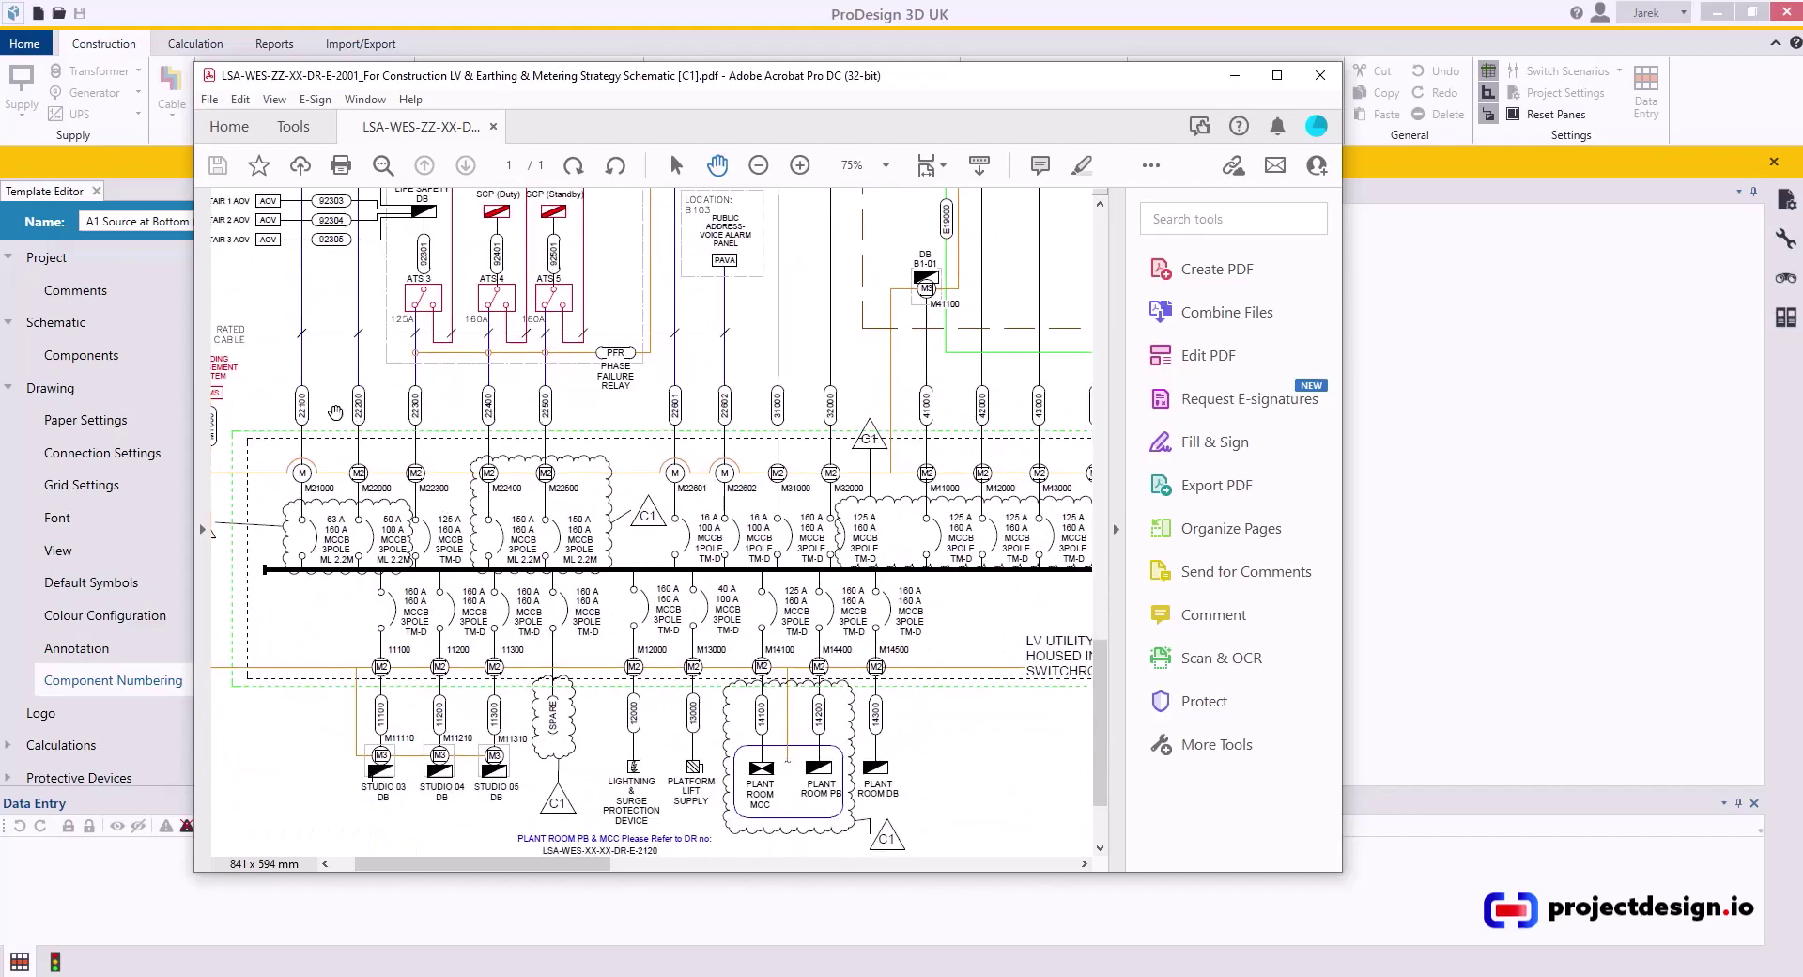
scroll(595, 428, "right", 3)
scroll(537, 420, "up", 1)
scroll(537, 420, "up", 5)
scroll(510, 505, "right", 5)
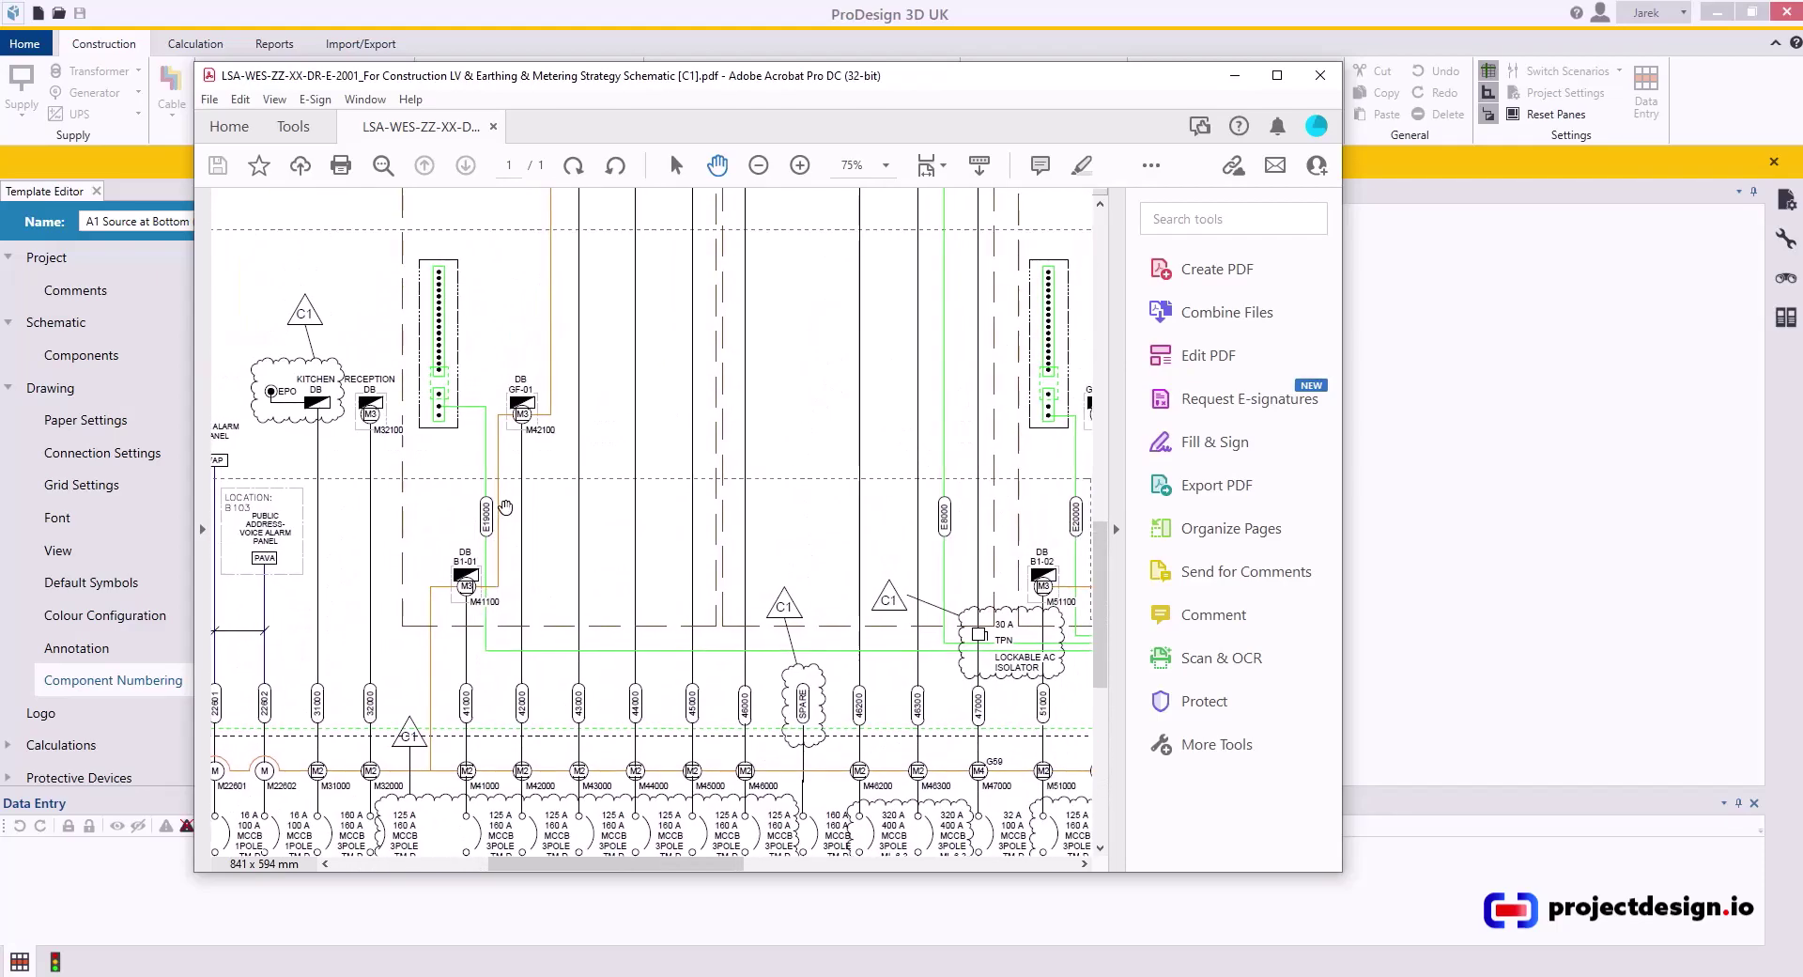
scroll(564, 441, "up", 3)
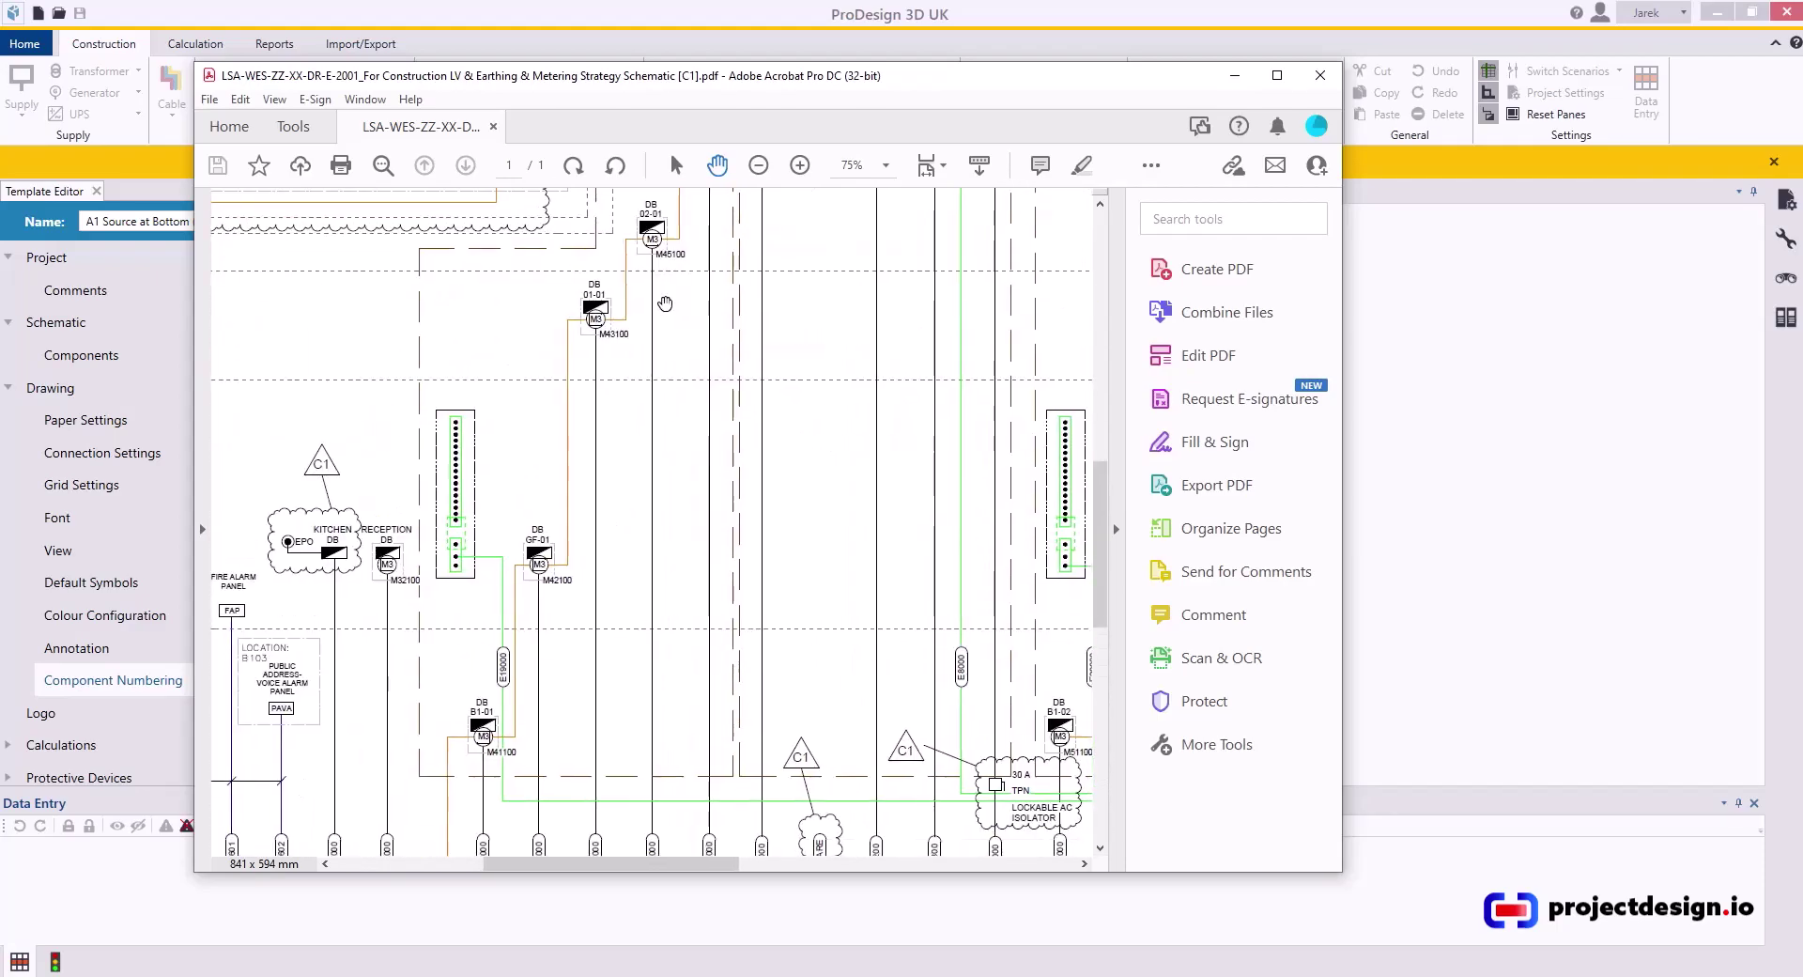
scroll(655, 365, "down", 5)
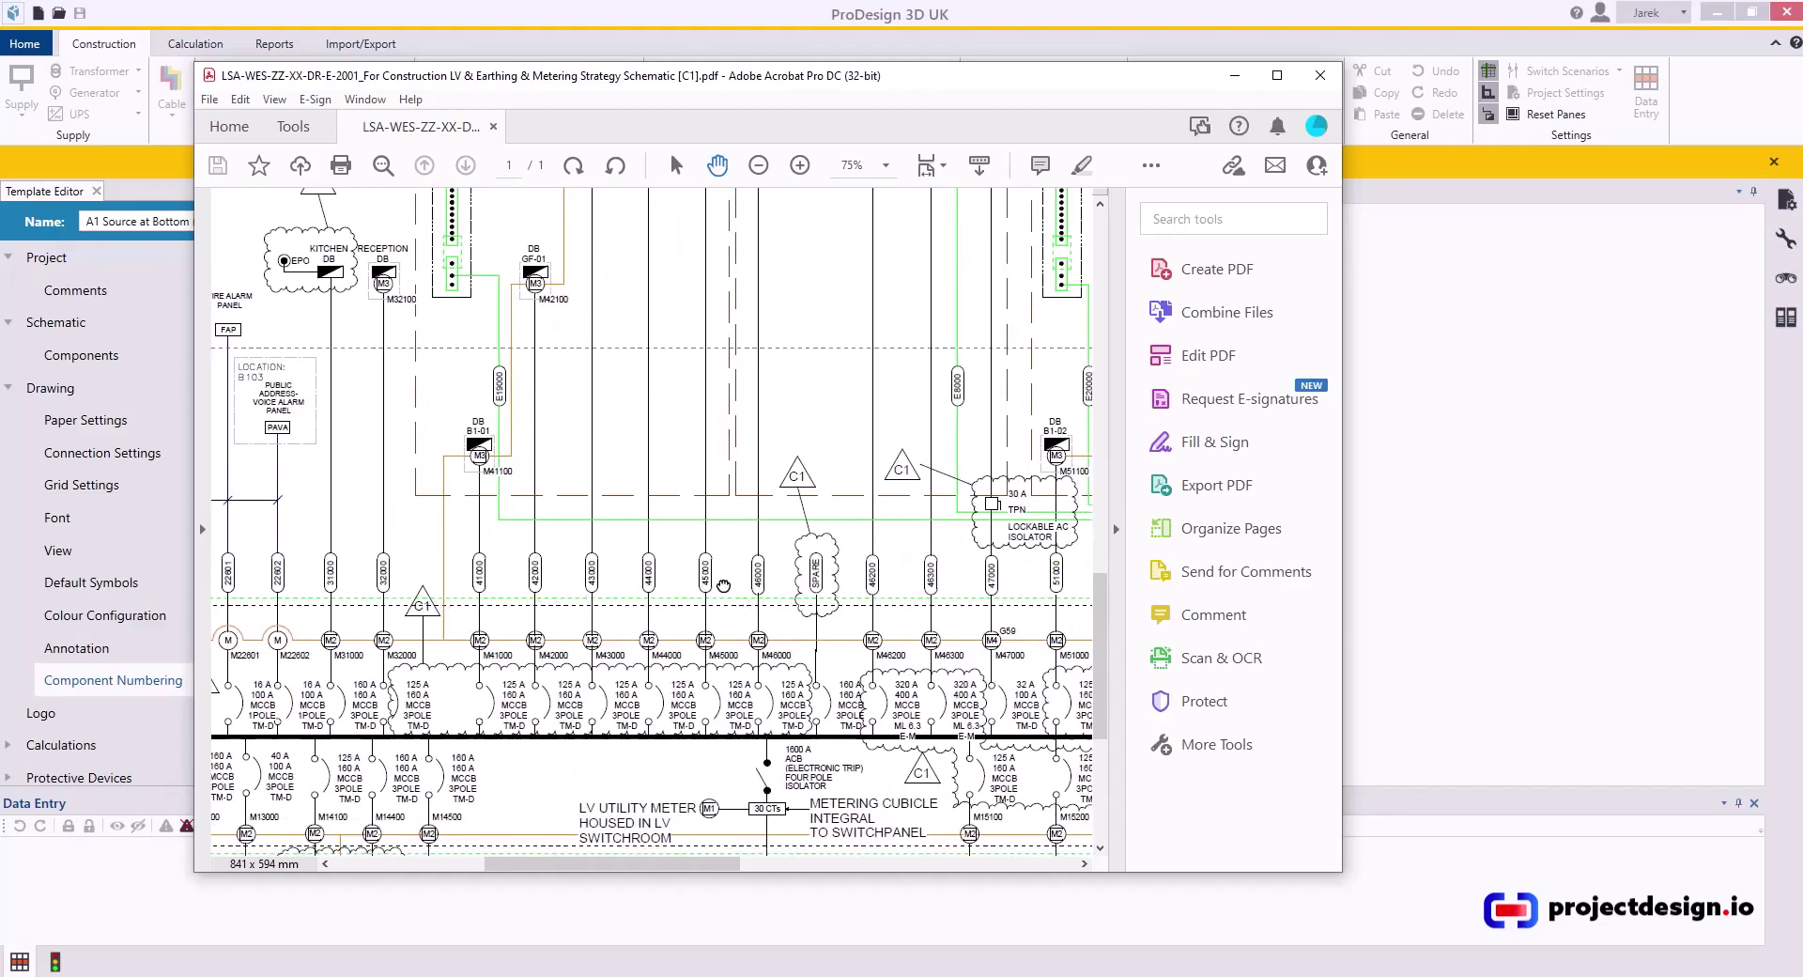
scroll(722, 585, "up", 10)
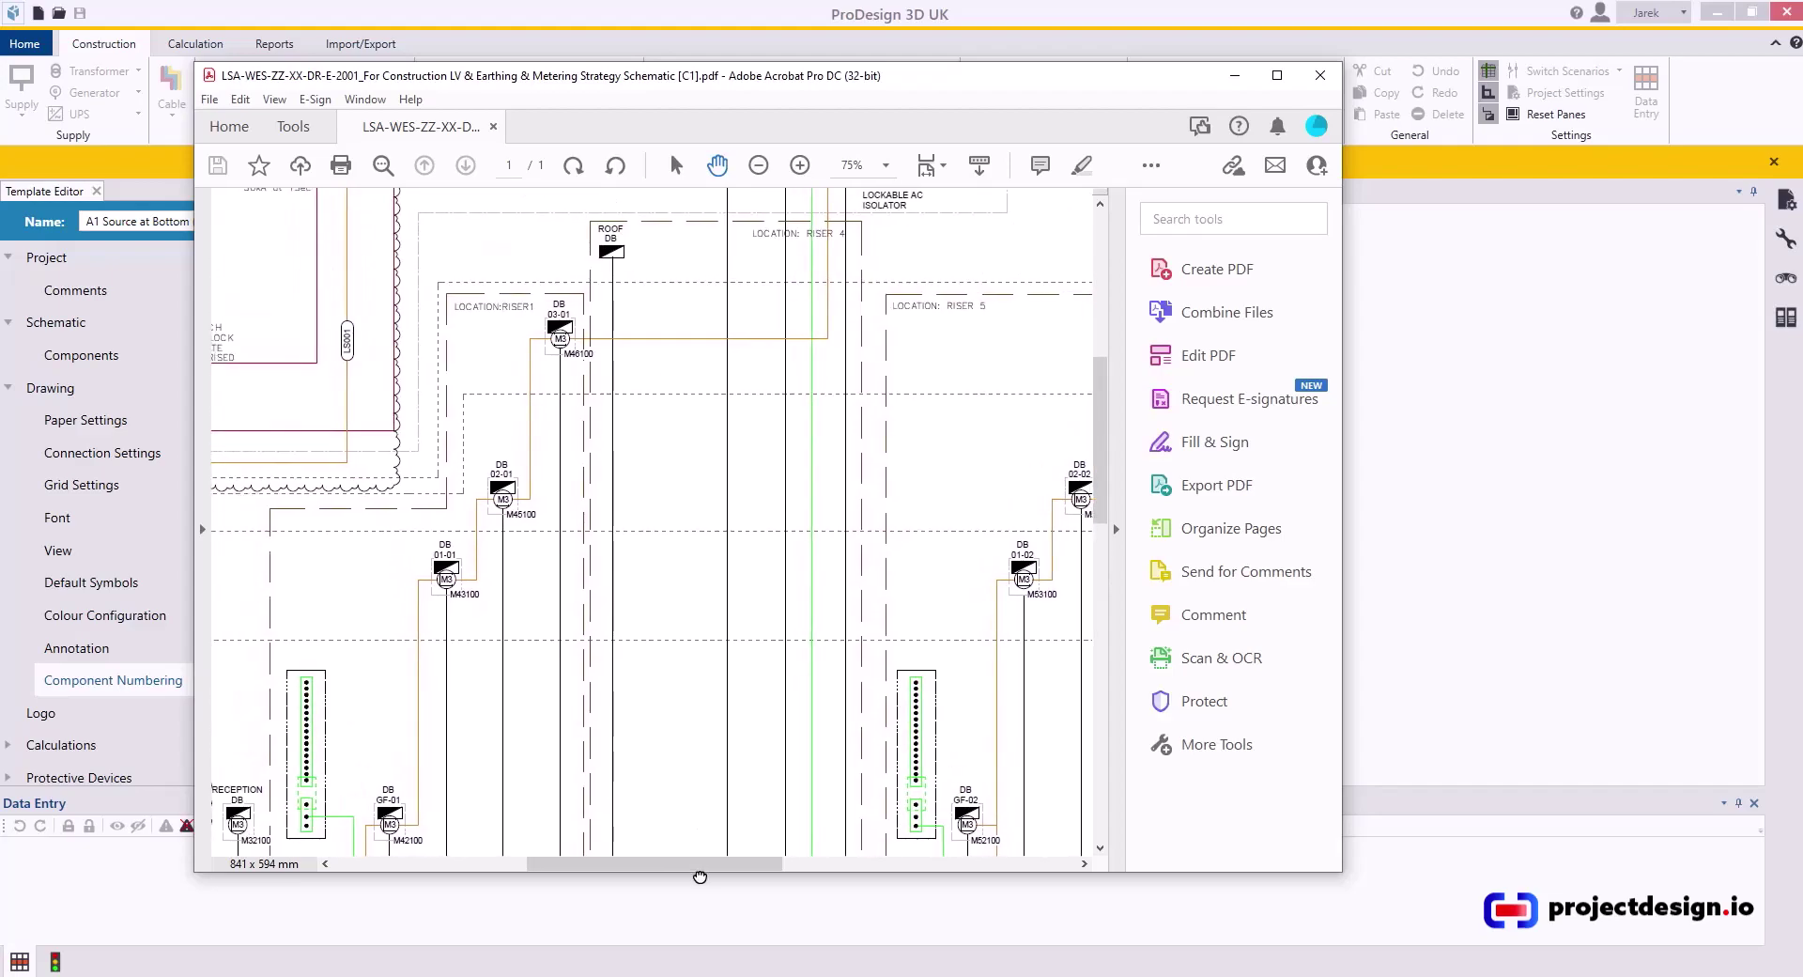
scroll(658, 679, "down", 8)
scroll(658, 679, "right", 5)
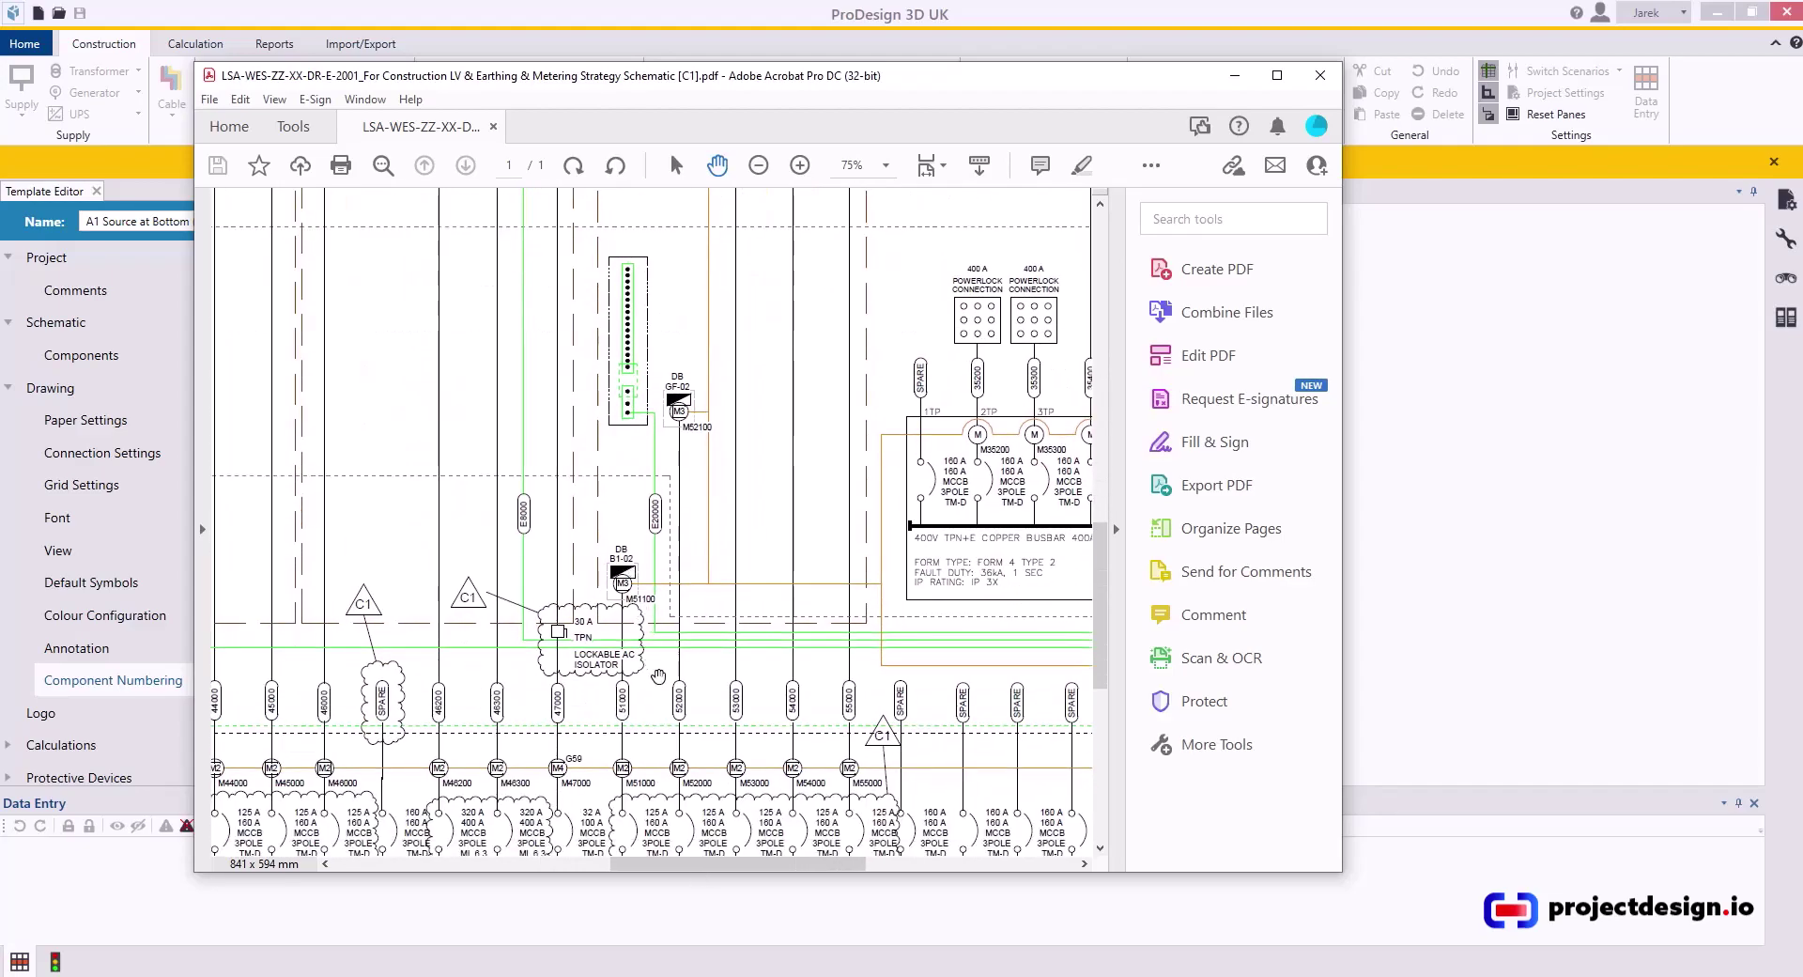
scroll(698, 481, "up", 1)
scroll(698, 481, "right", 1)
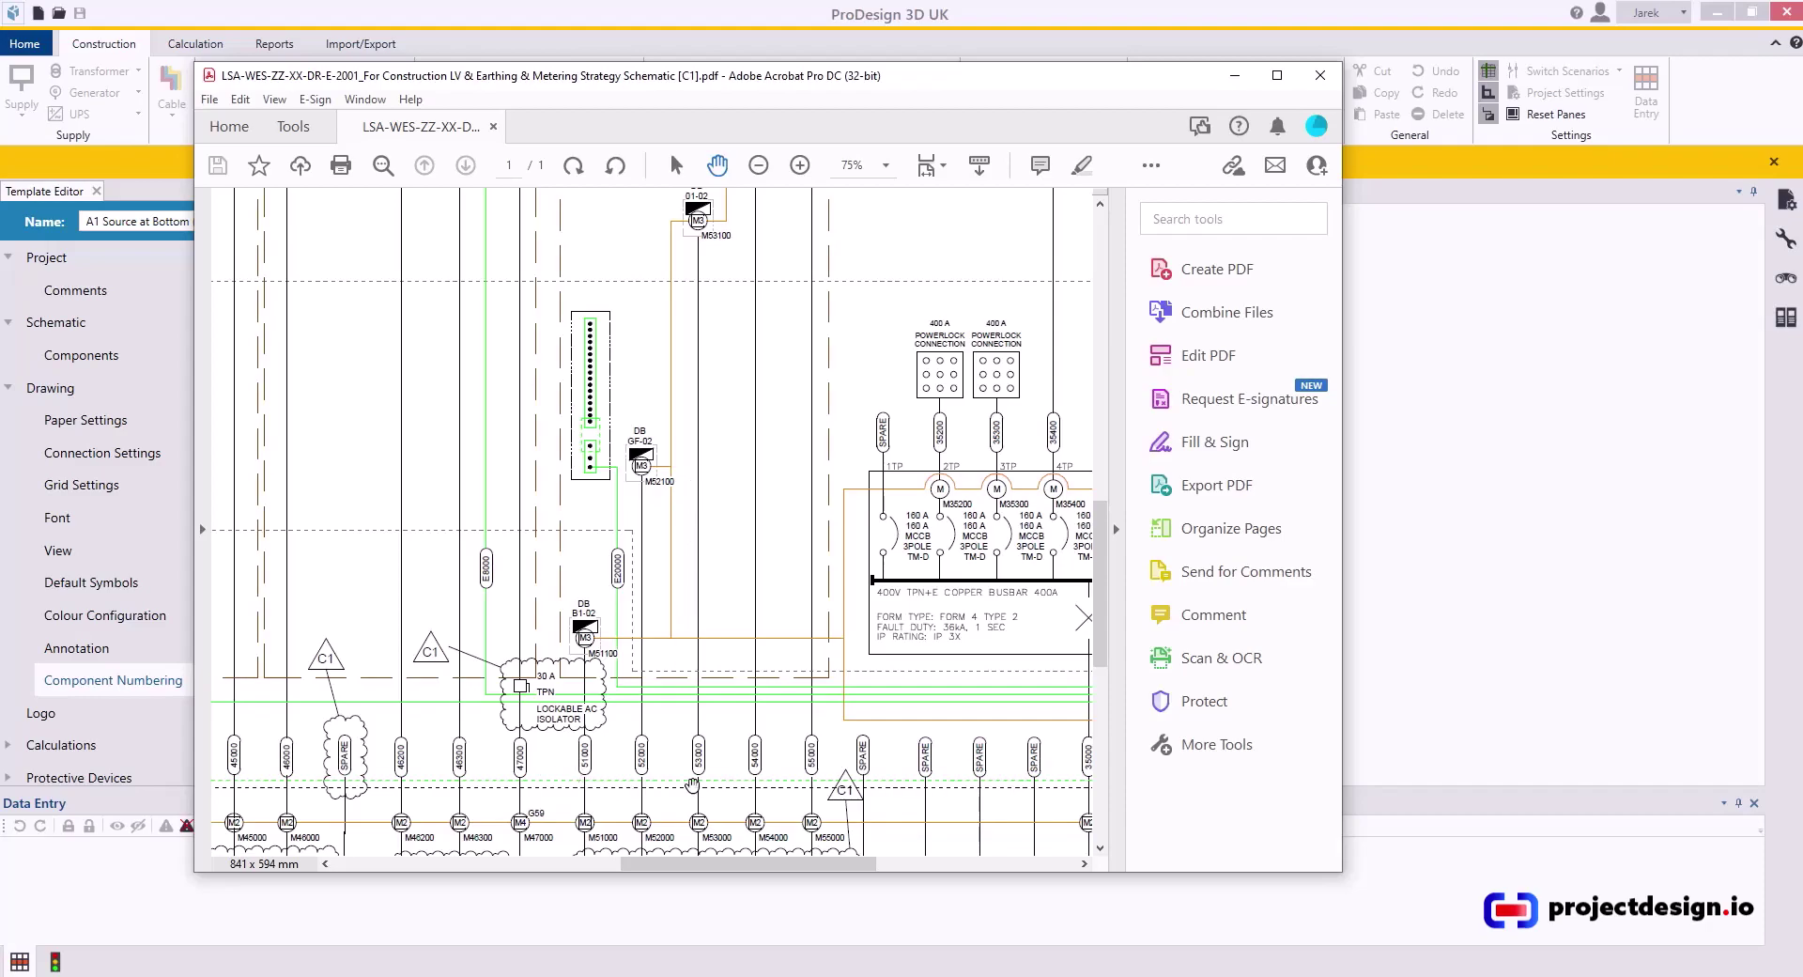
scroll(722, 528, "down", 1)
scroll(721, 528, "right", 10)
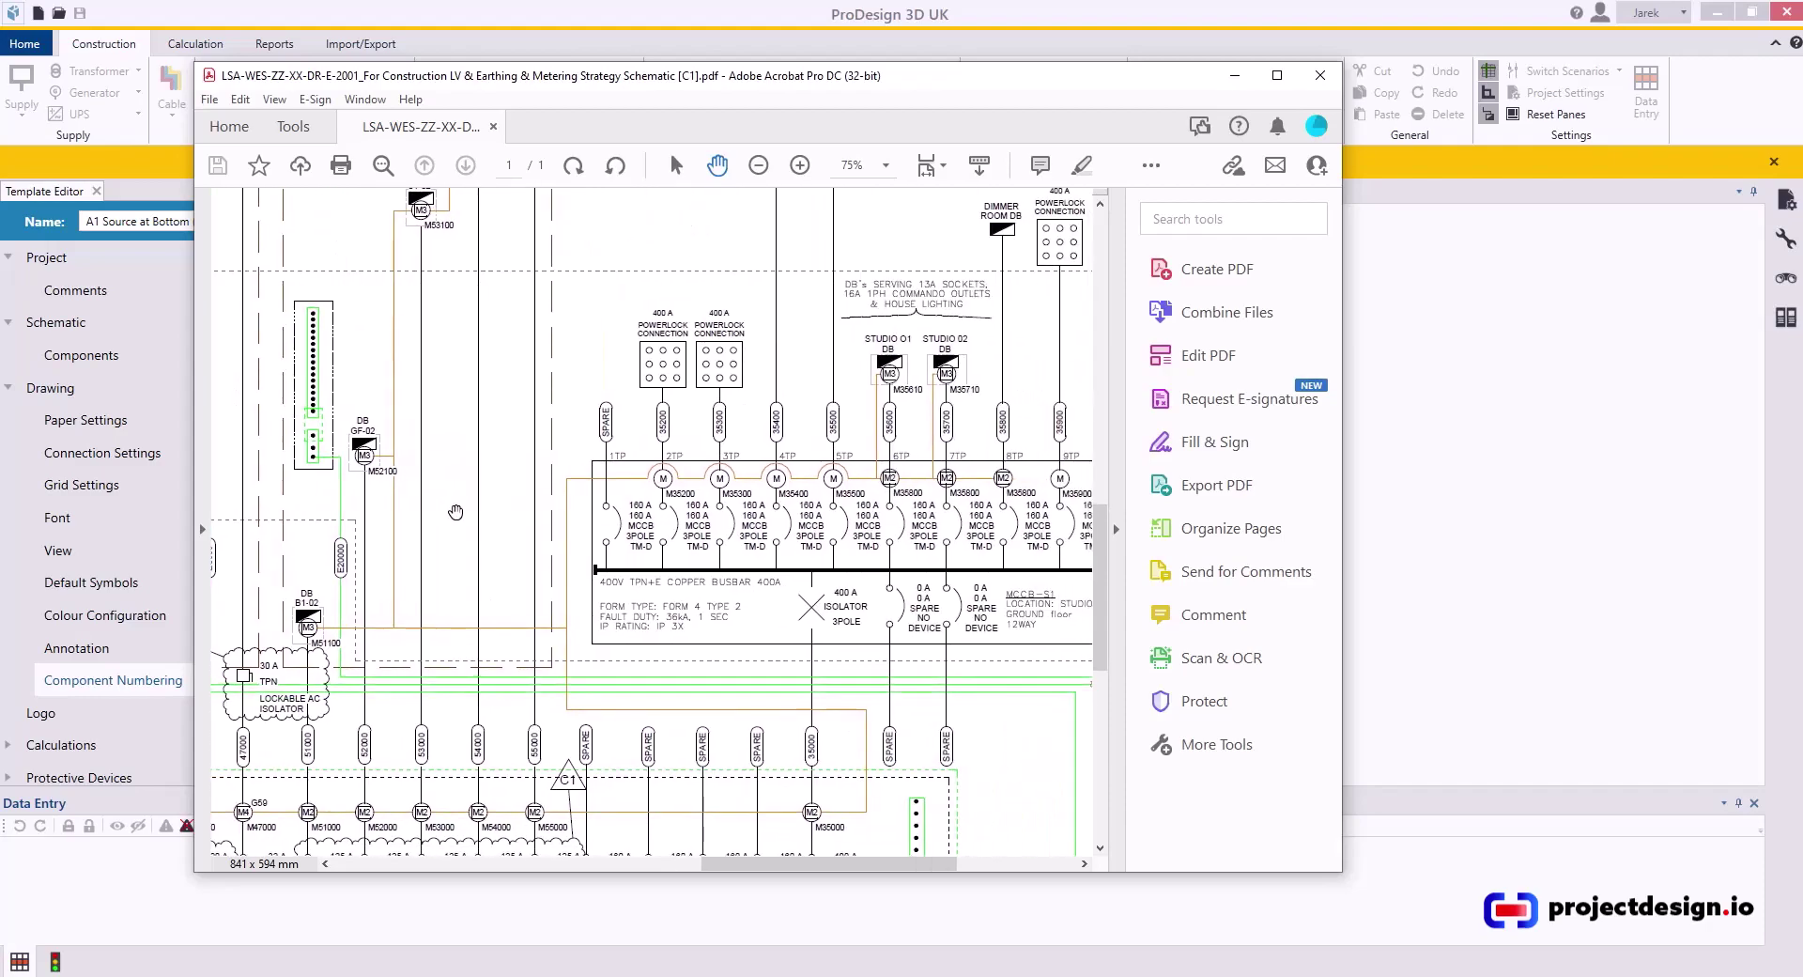
scroll(713, 510, "right", 1)
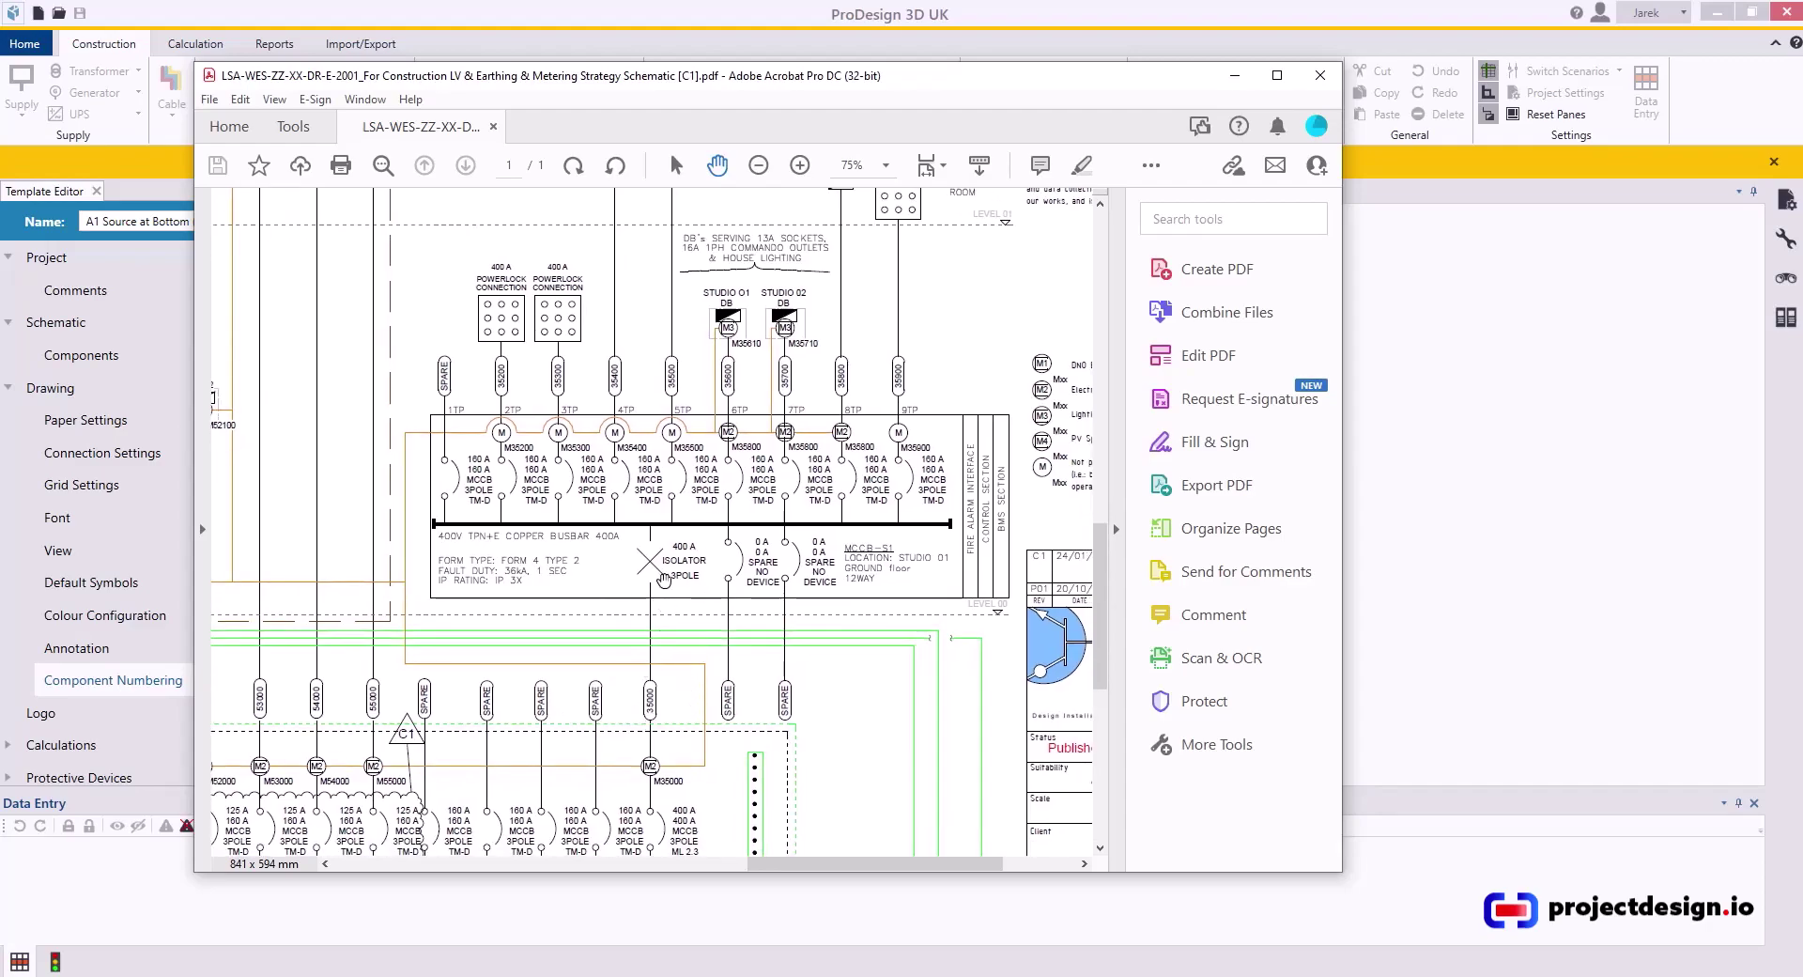
left_click_drag(628, 521, 637, 587)
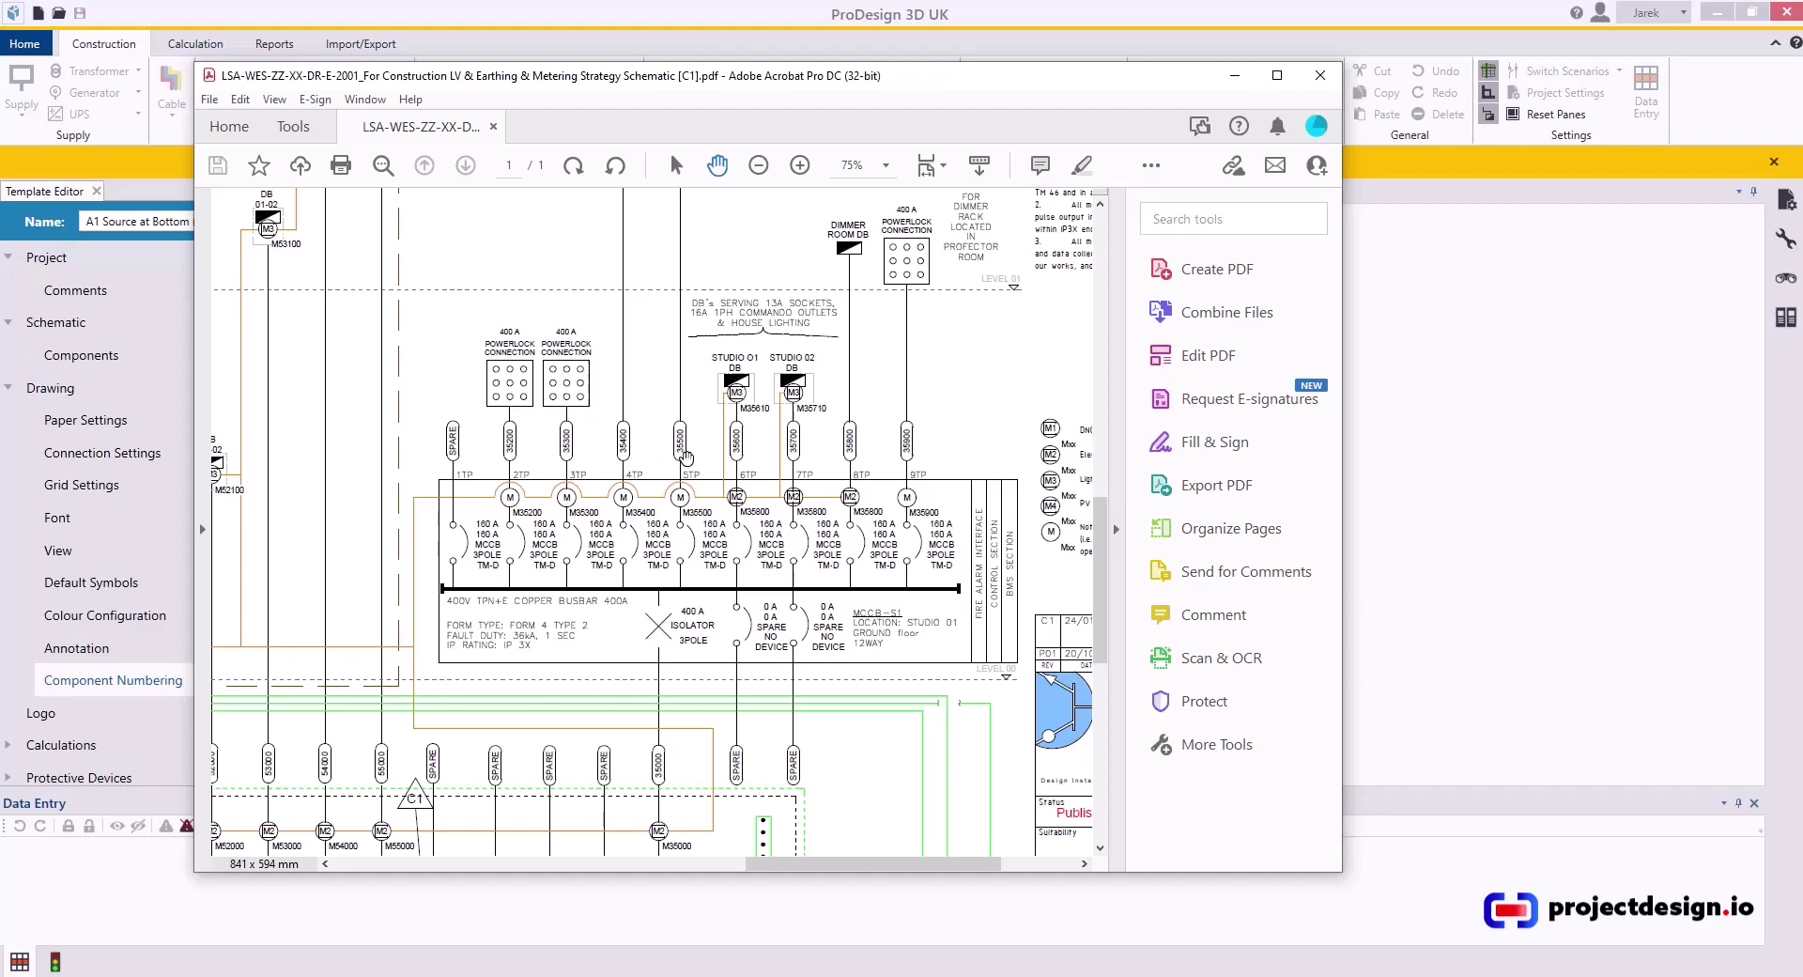
scroll(685, 457, "down", 3)
scroll(685, 457, "left", 1)
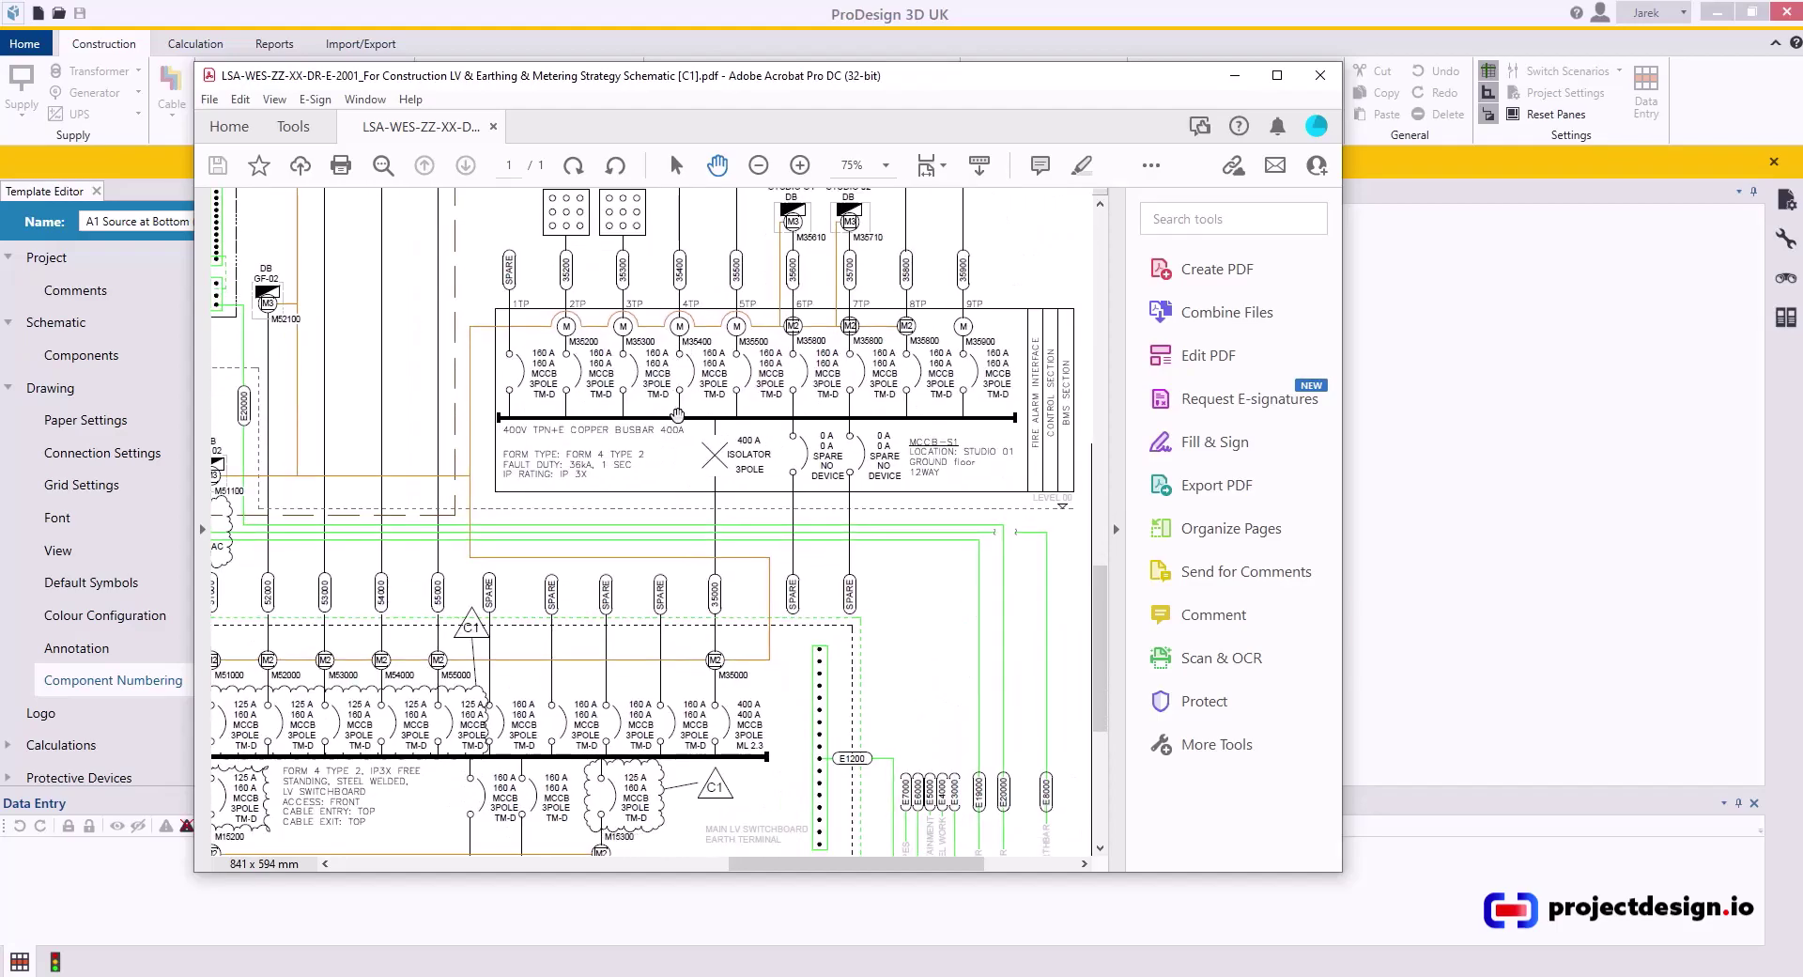
scroll(662, 401, "left", 2)
scroll(662, 401, "up", 1)
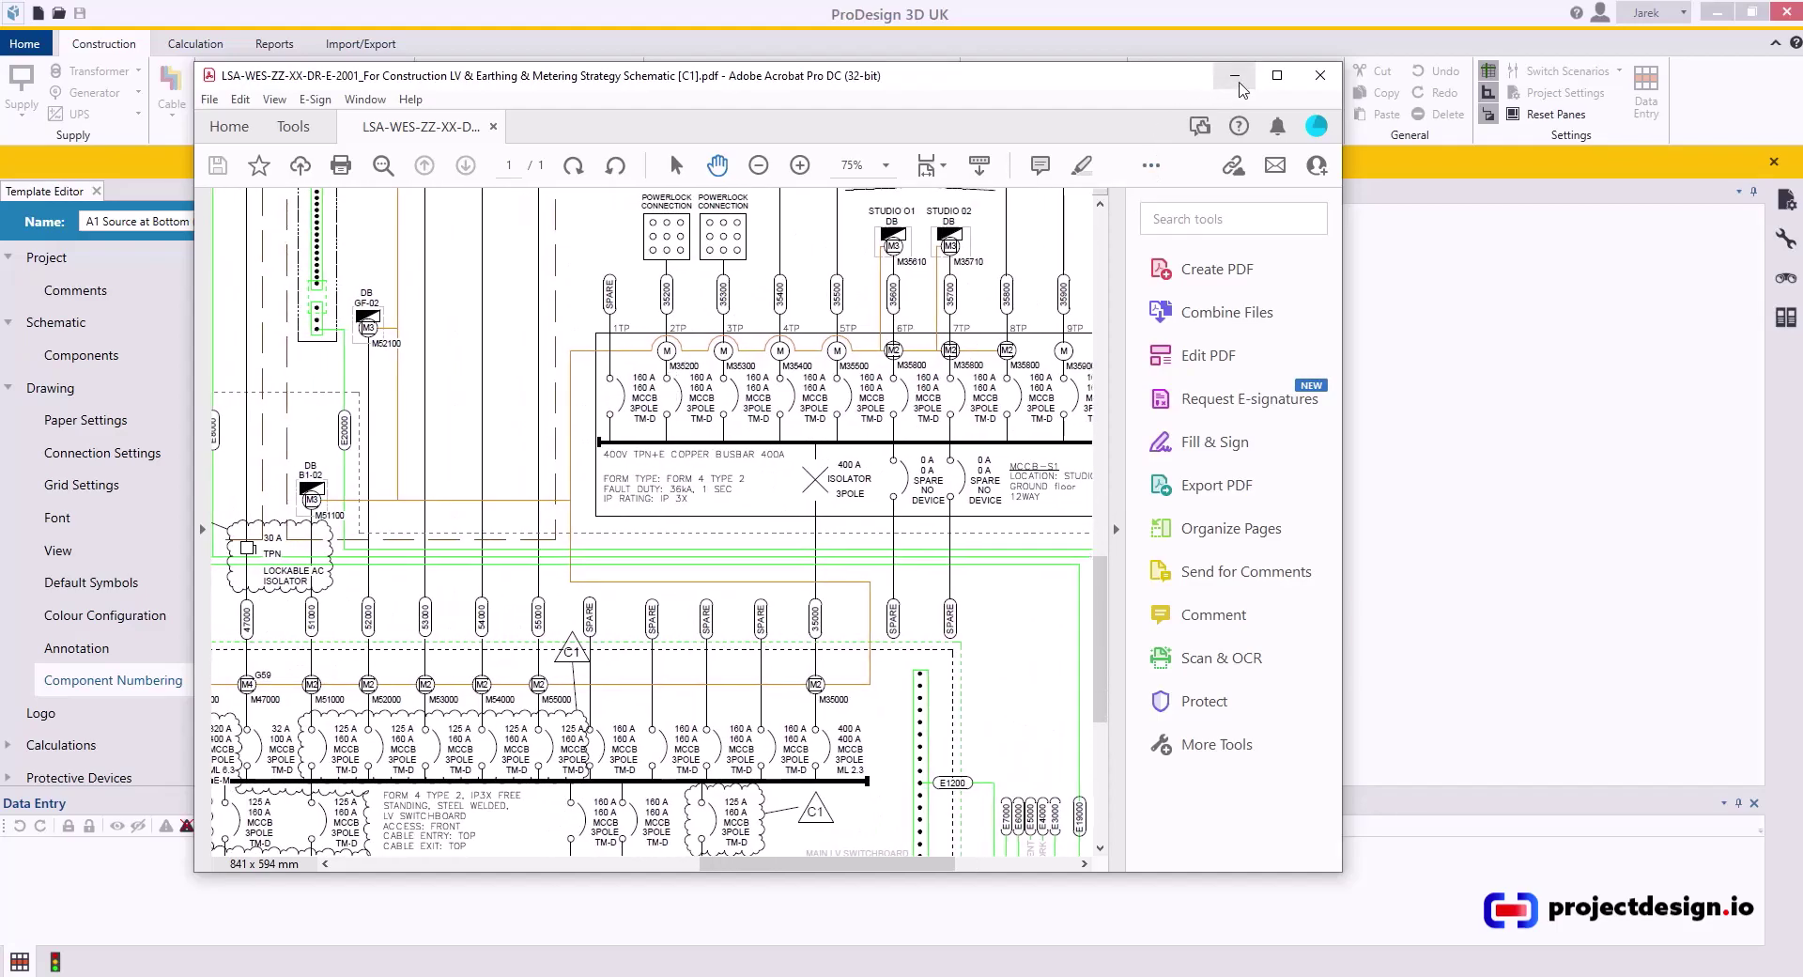
Confirm Sub-main Cable numbering of 10000 with Increment 1000 and widen the Extra Settings column
left_click(1237, 81)
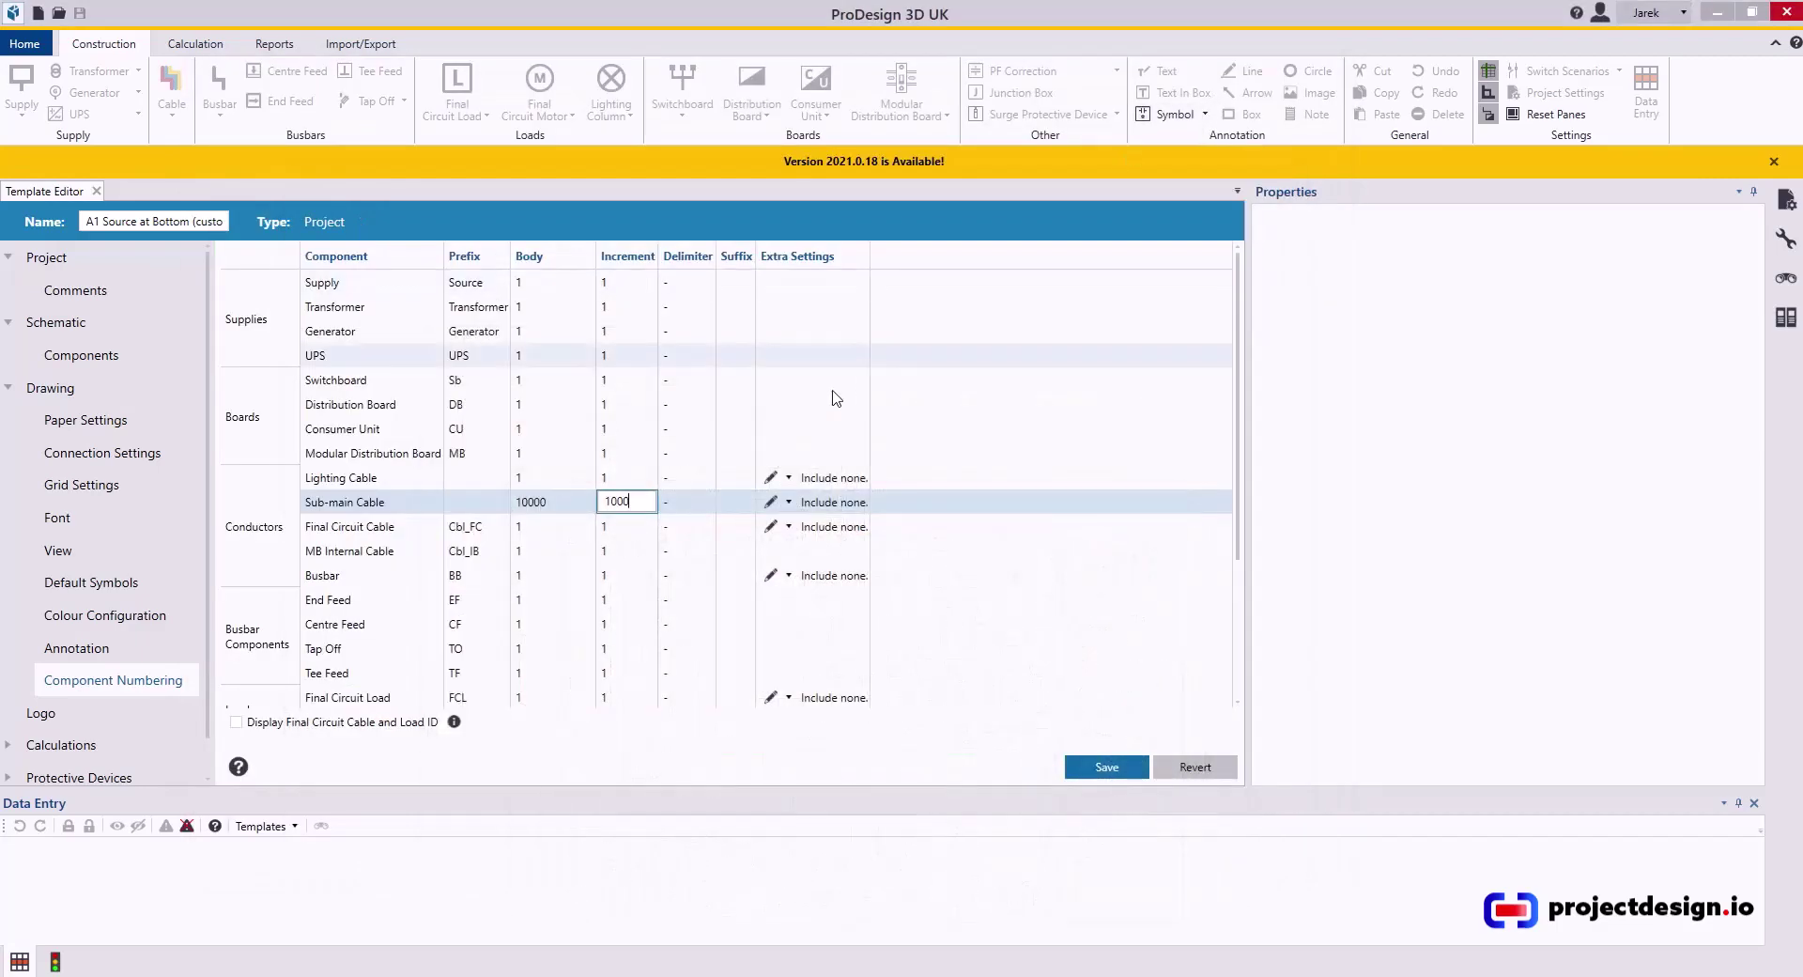
left_click(545, 507)
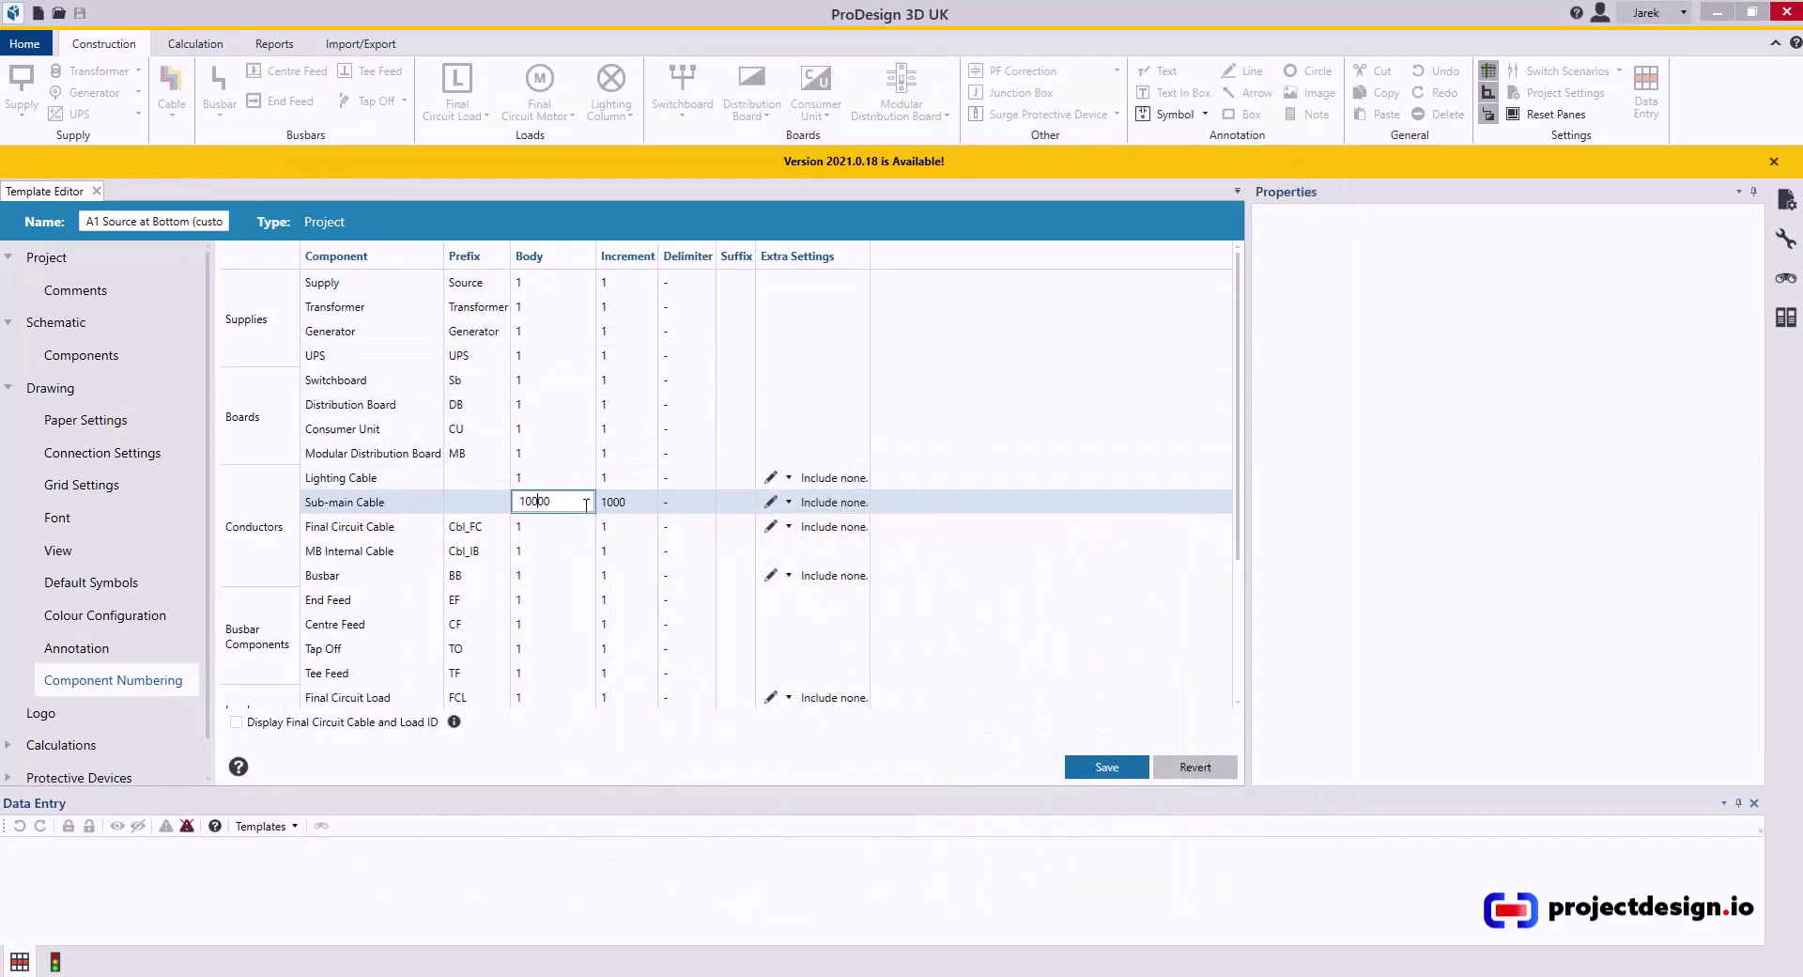
left_click(642, 504)
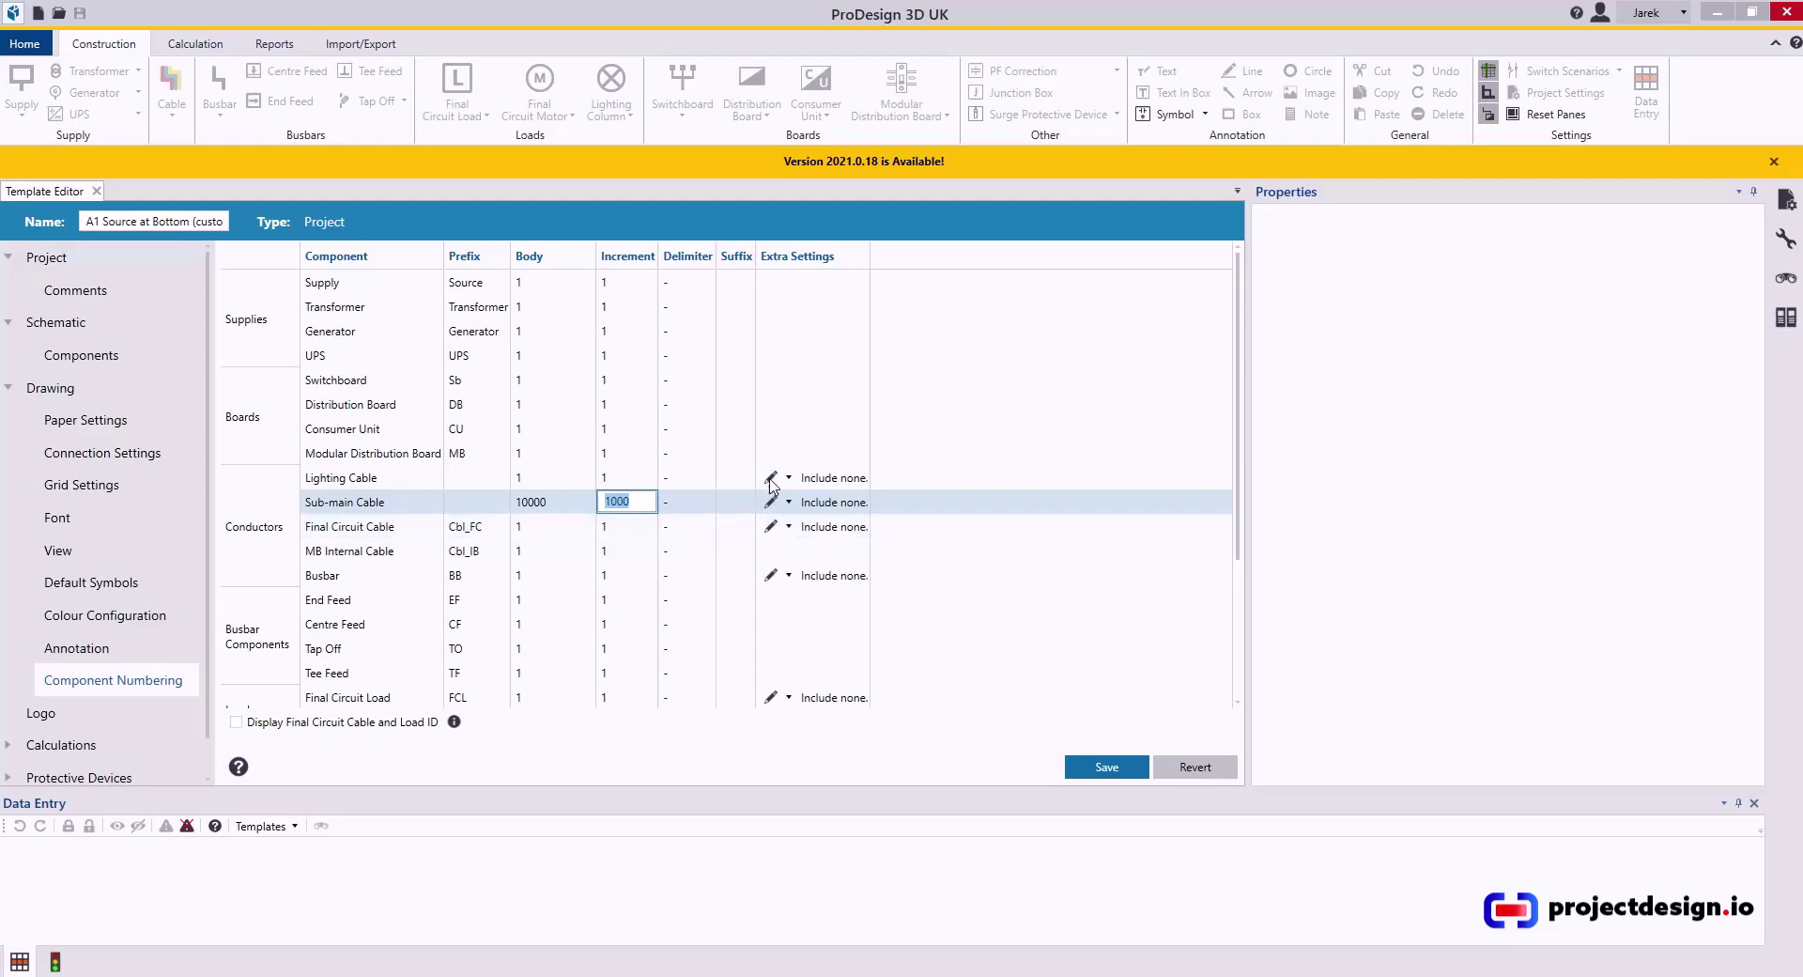
left_click_drag(870, 255, 979, 275)
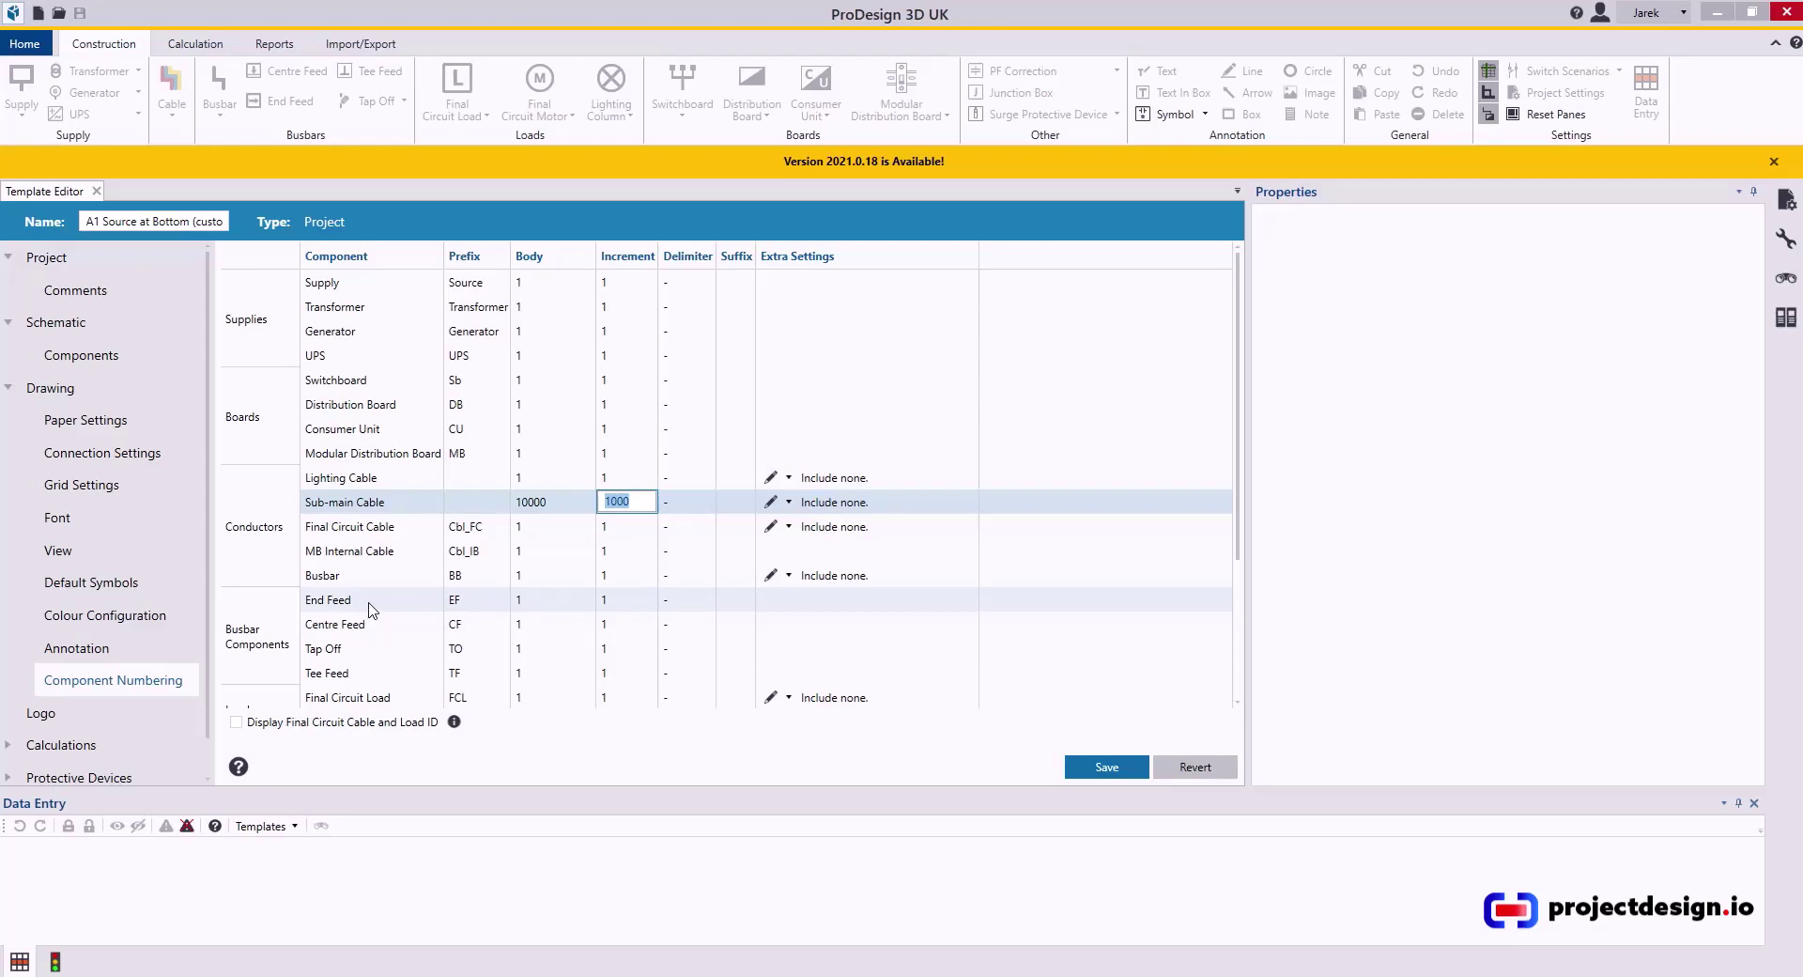
scroll(401, 634, "down", 3)
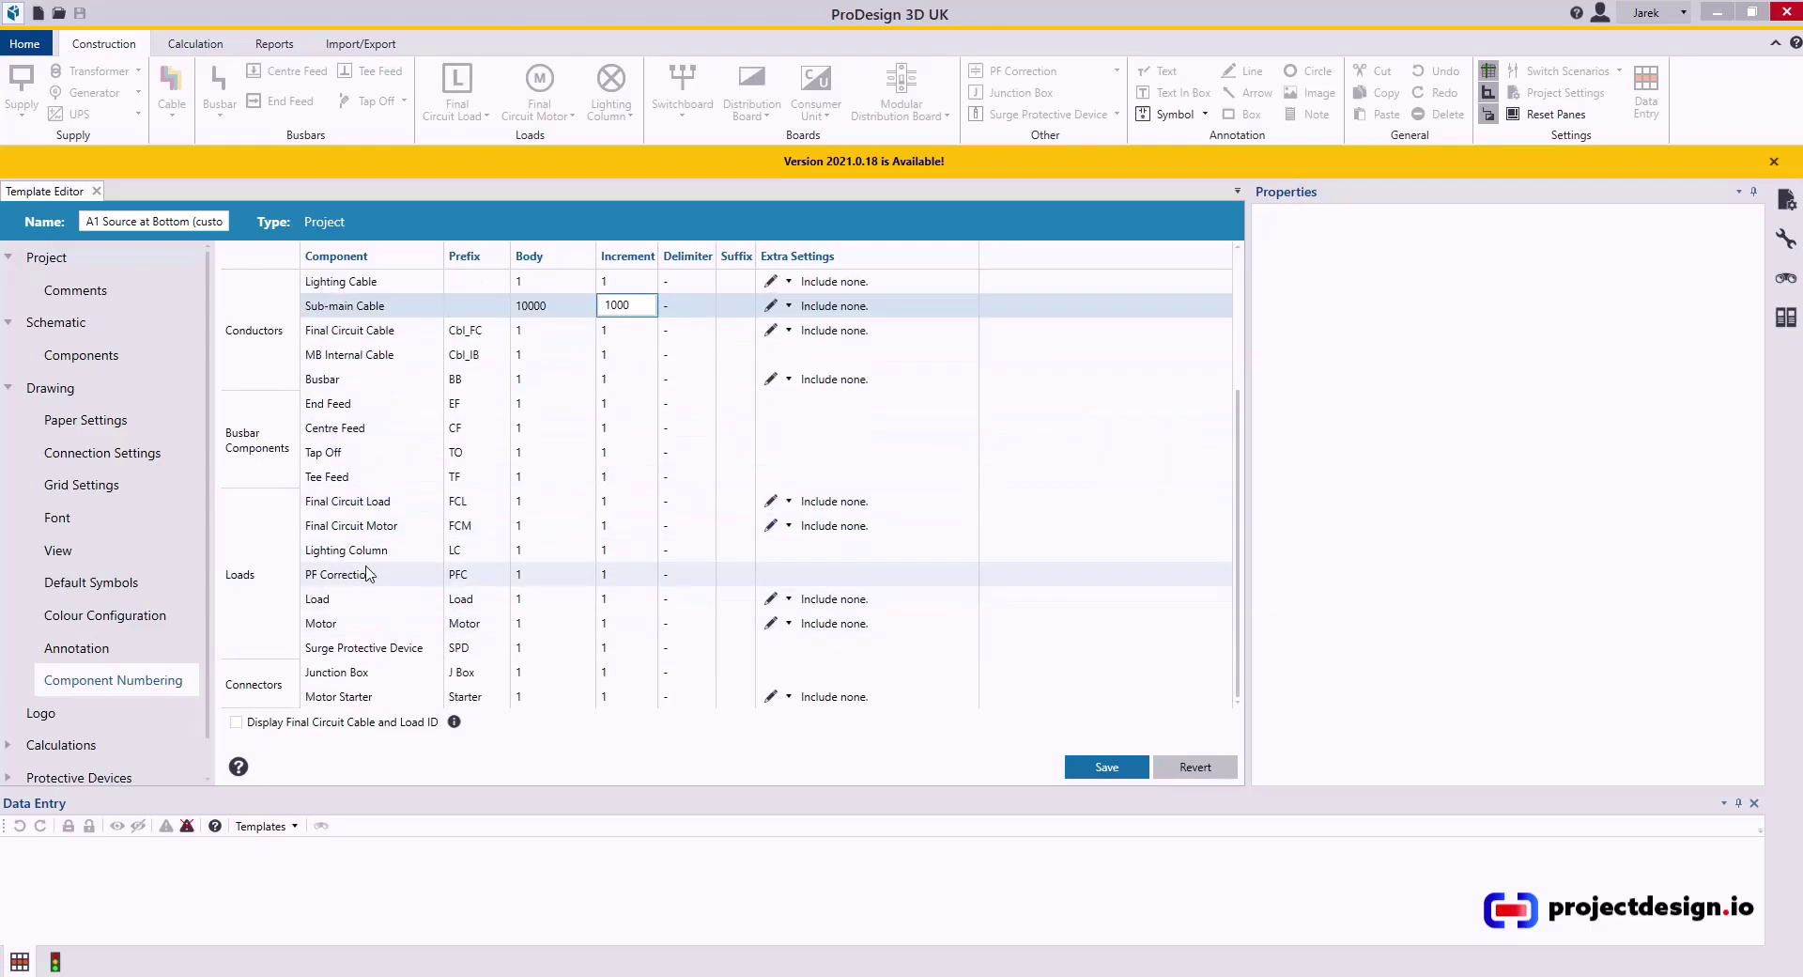
Delete the FCL and FCM prefixes for Final Circuit Load and Final Circuit Motor
left_click(470, 505)
left_click(474, 510)
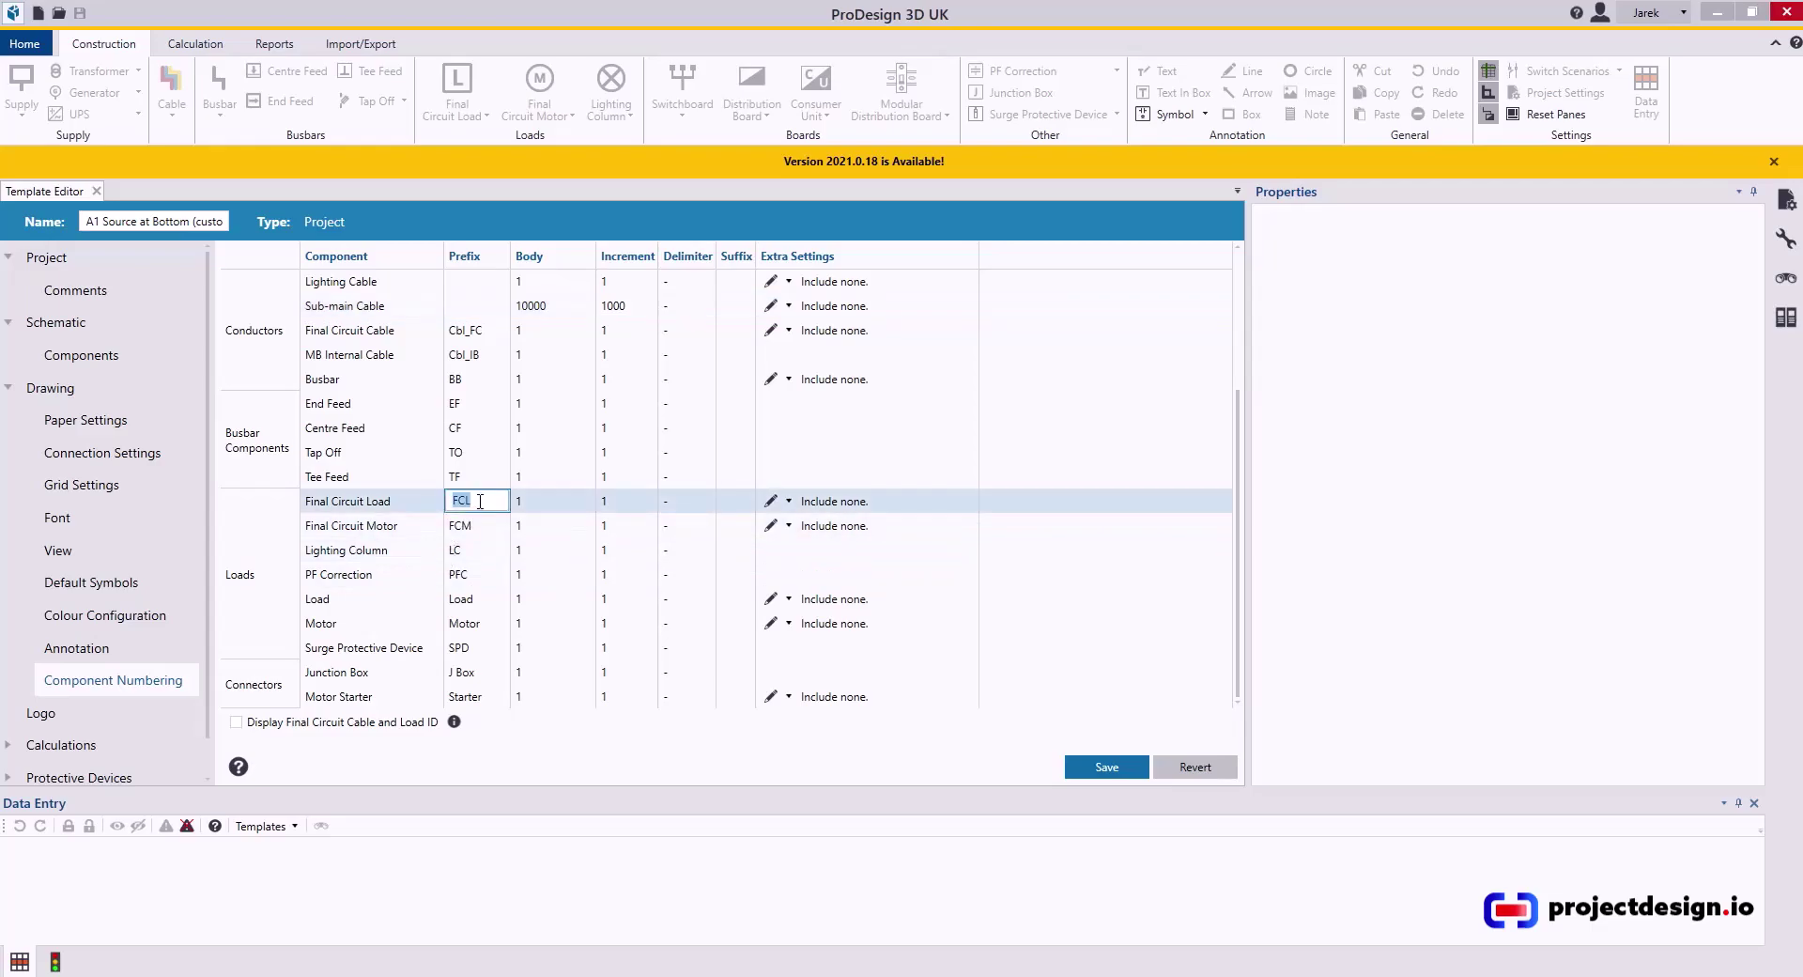
key("BackSpace")
left_click(471, 534)
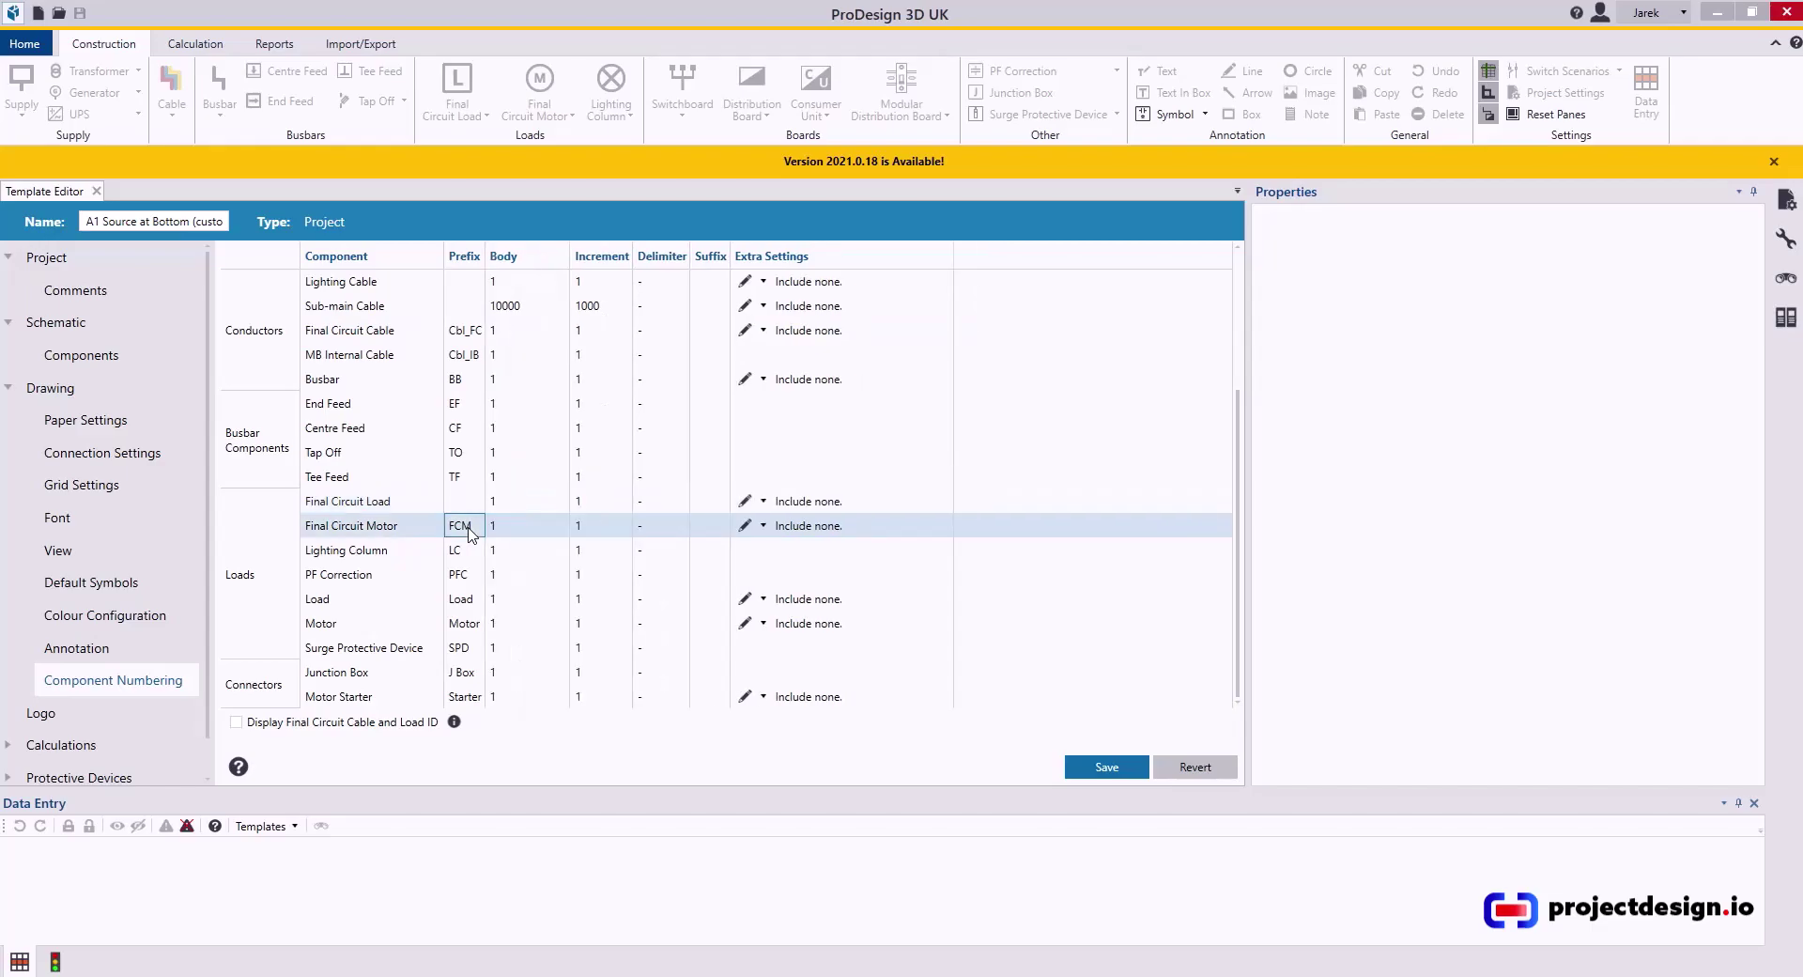
left_click(471, 530)
left_click_drag(478, 525, 448, 526)
key("BackSpace")
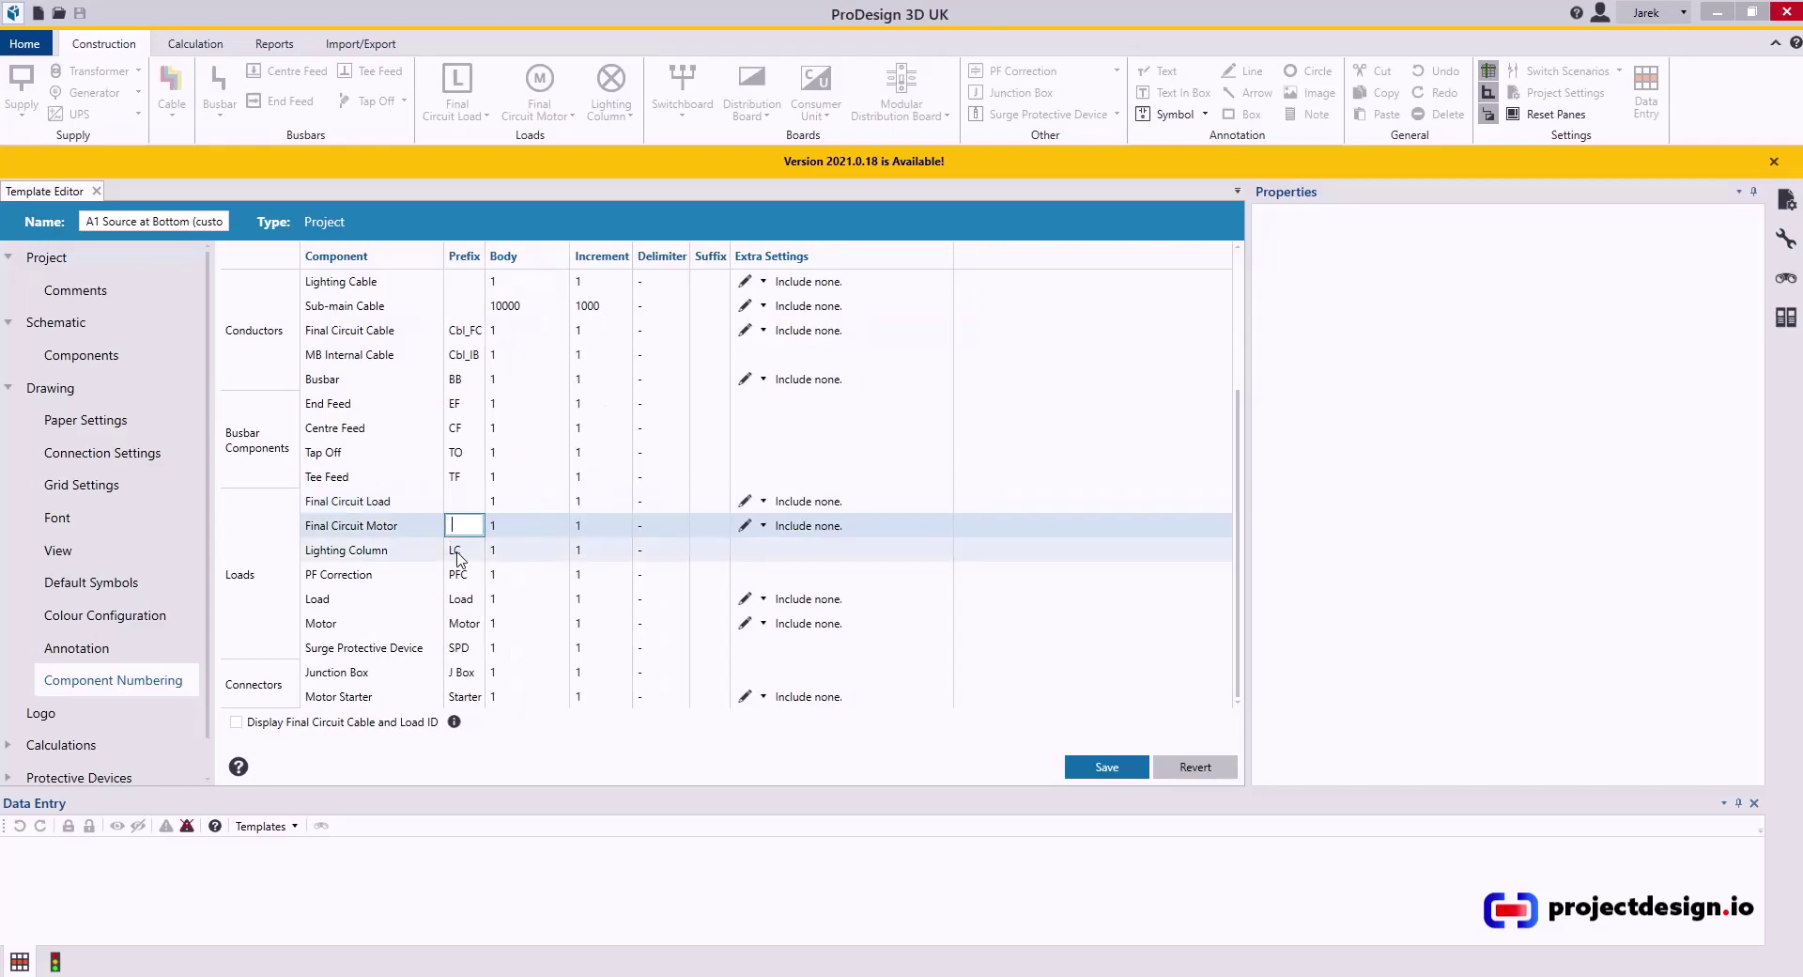
left_click(458, 554)
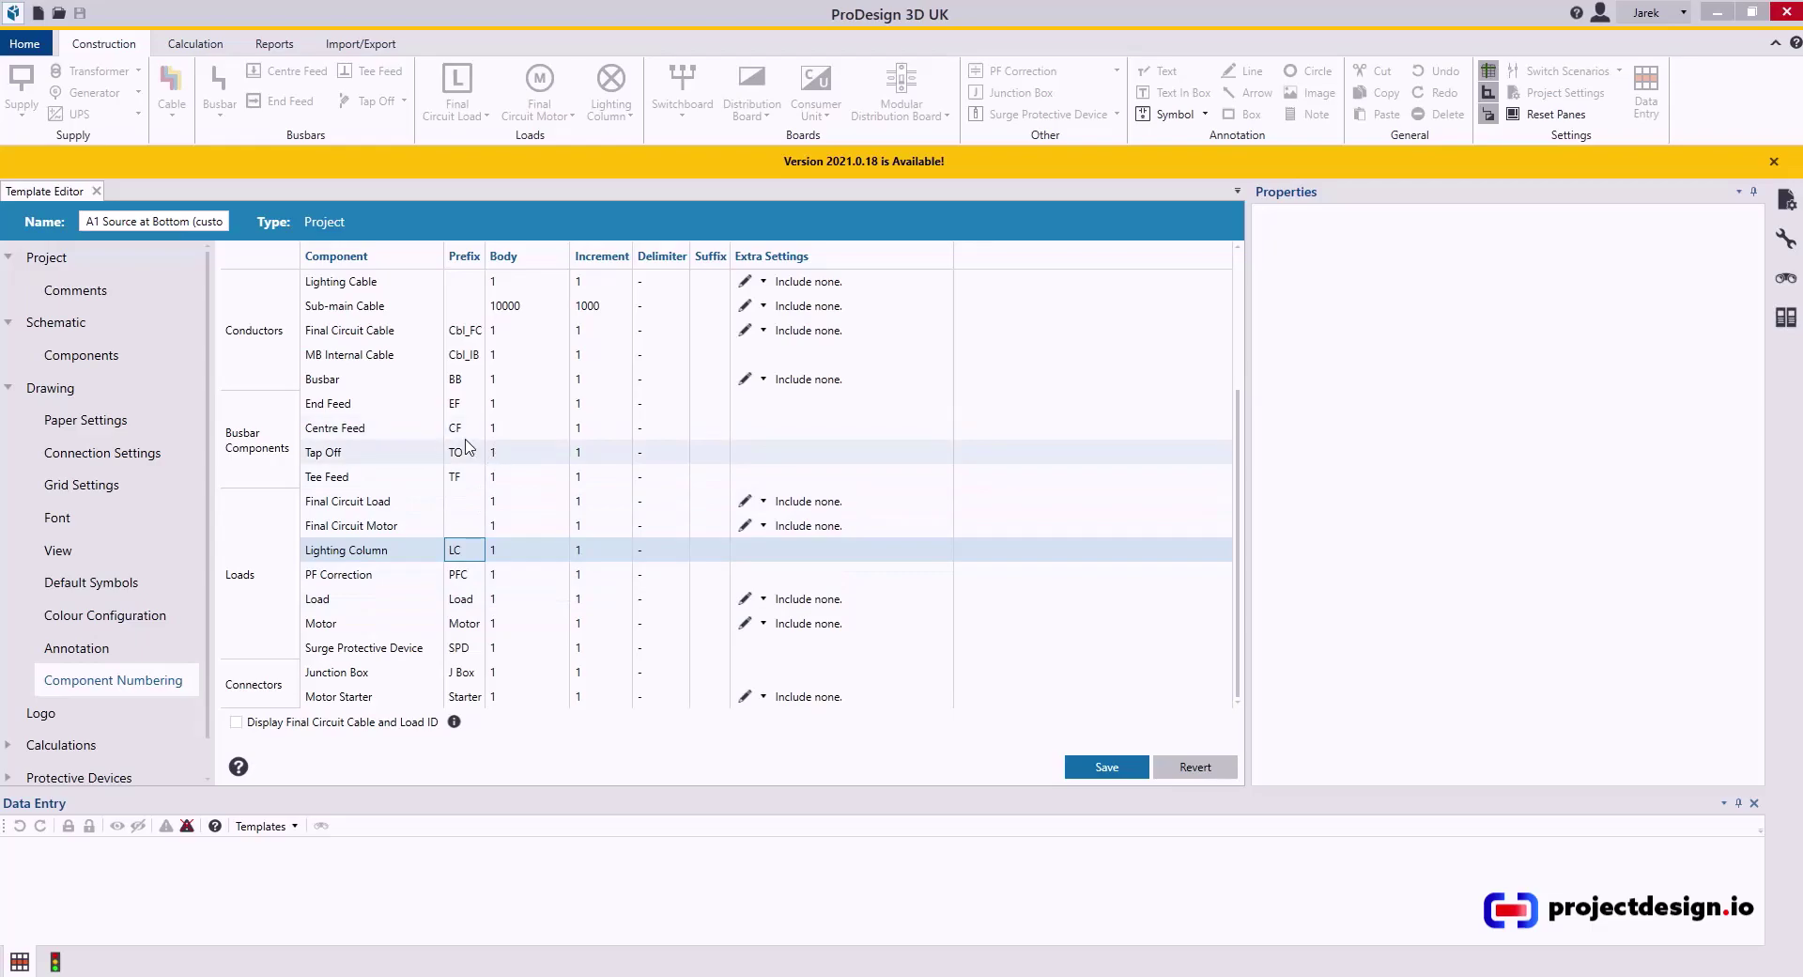
Rename the Final Circuit Cable prefix from Cbl_FC to 'Cable'
left_click(271, 332)
scroll(394, 376, "up", 3)
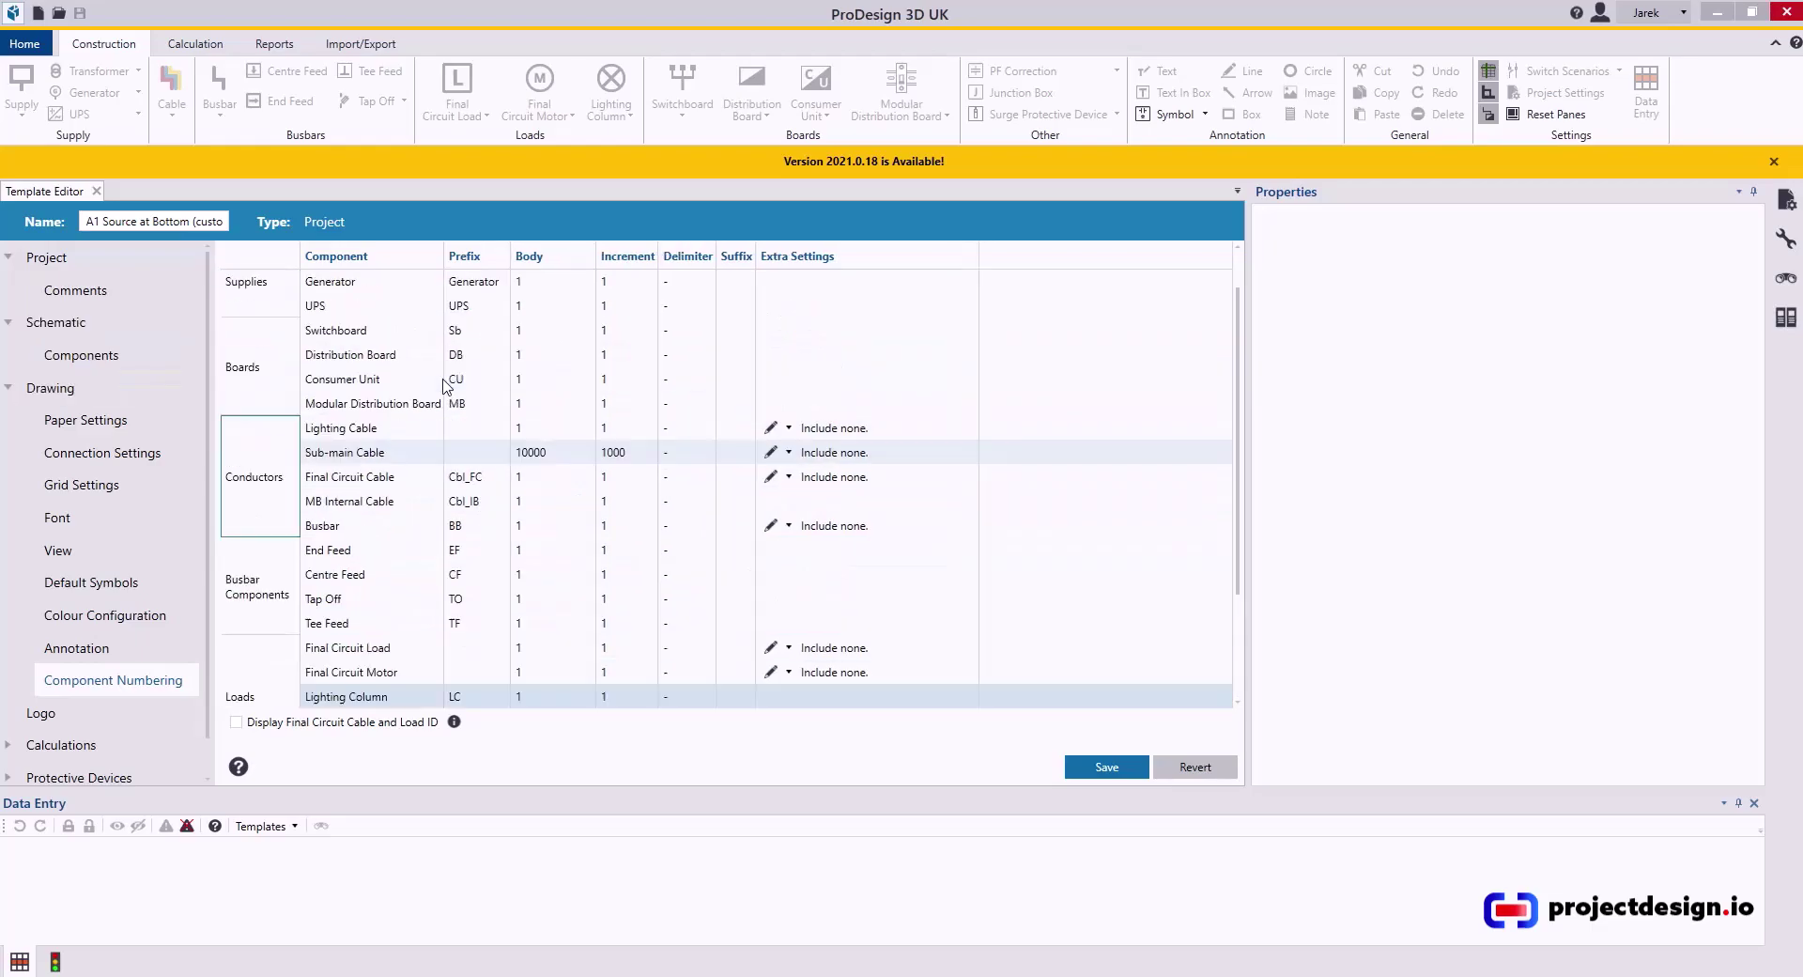
left_click(457, 488)
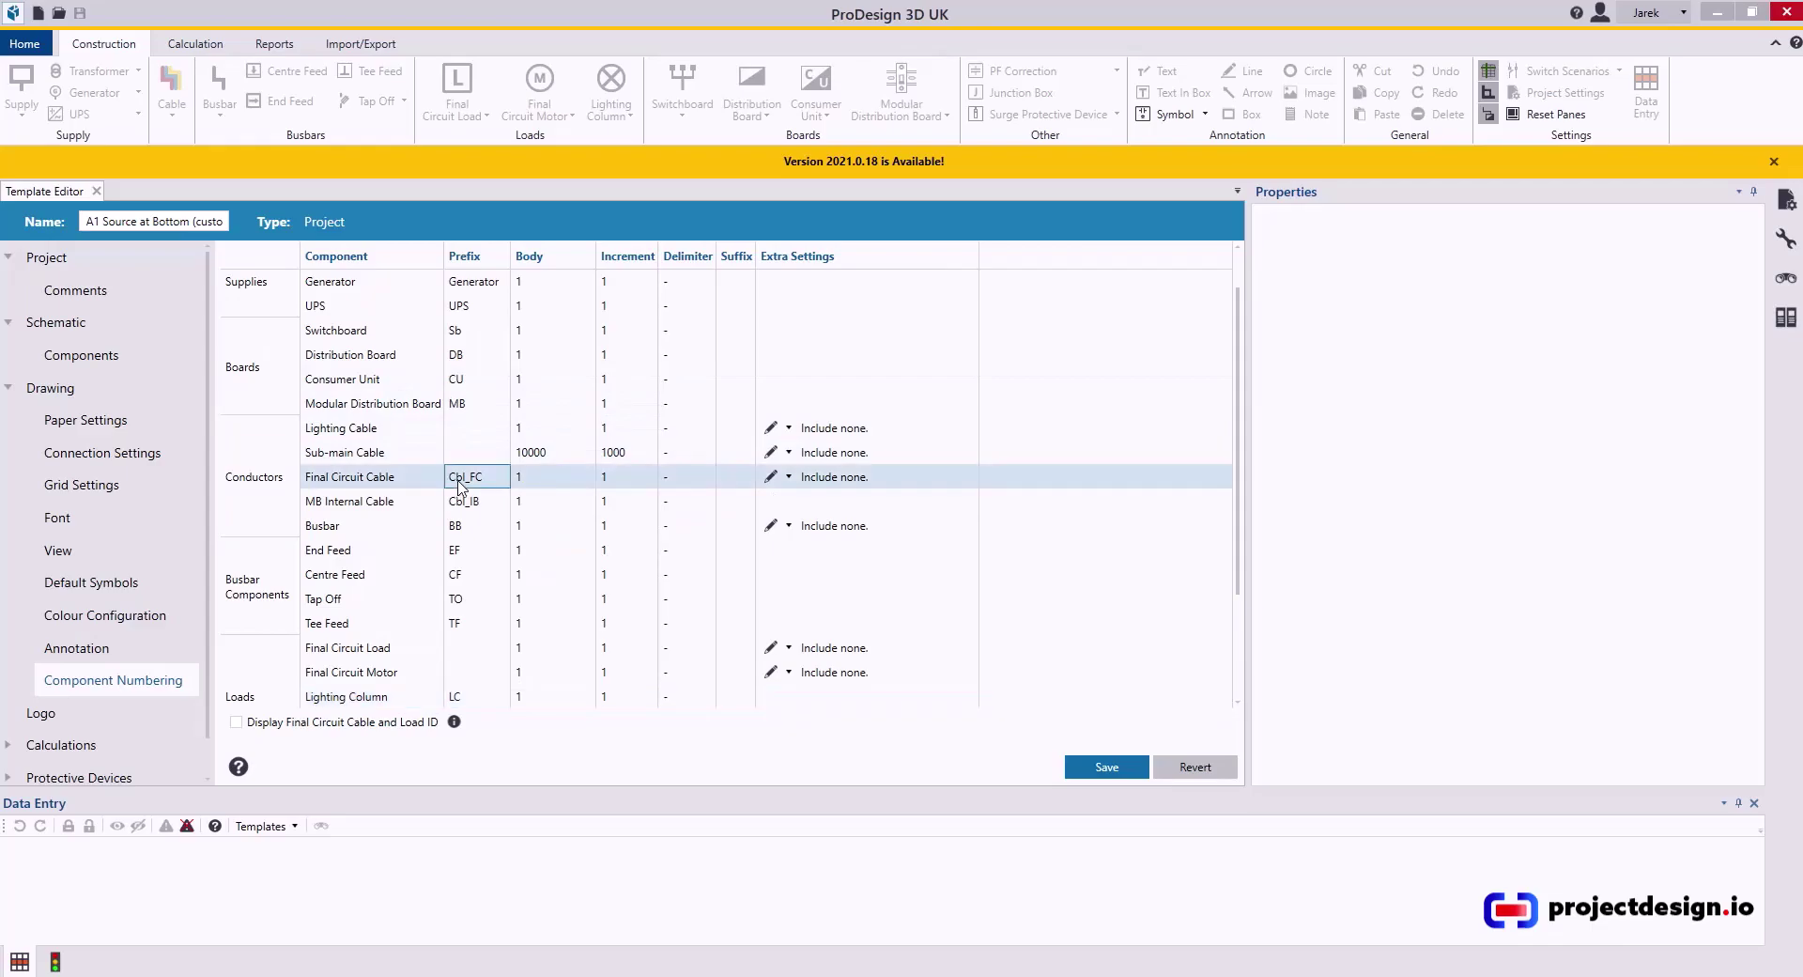
left_click(460, 477)
left_click_drag(490, 476, 420, 474)
type("Cable")
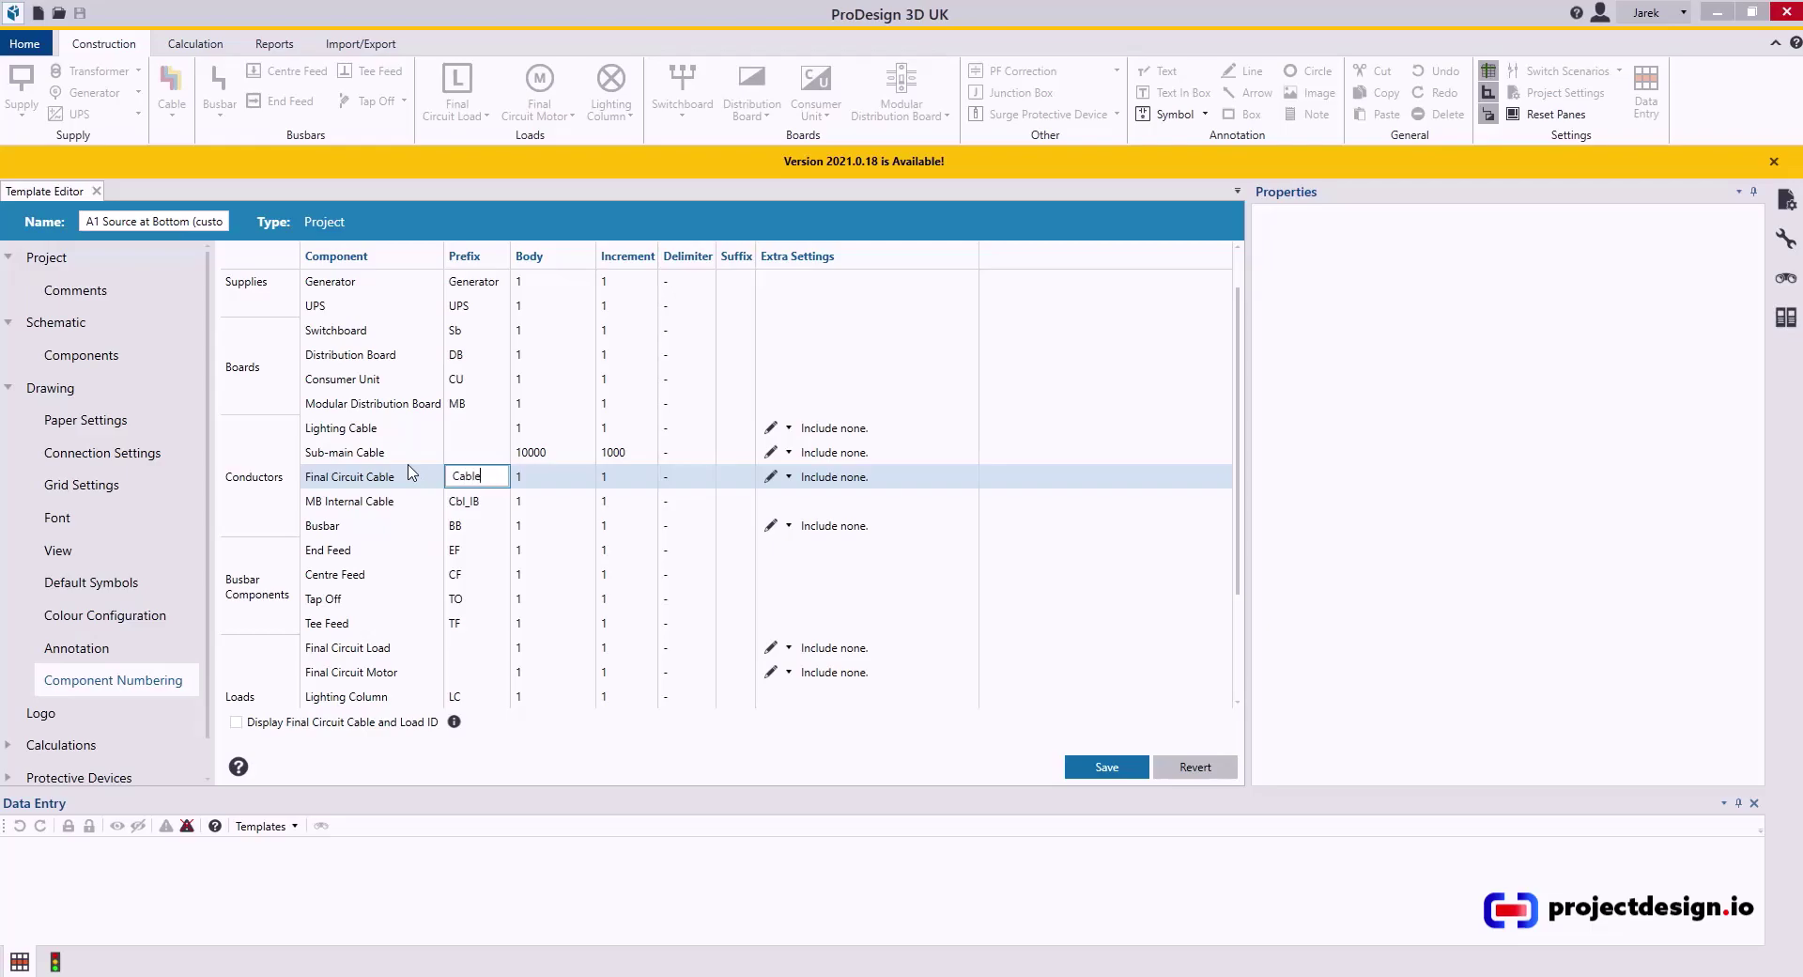
scroll(462, 511, "down", 3)
left_click(462, 512)
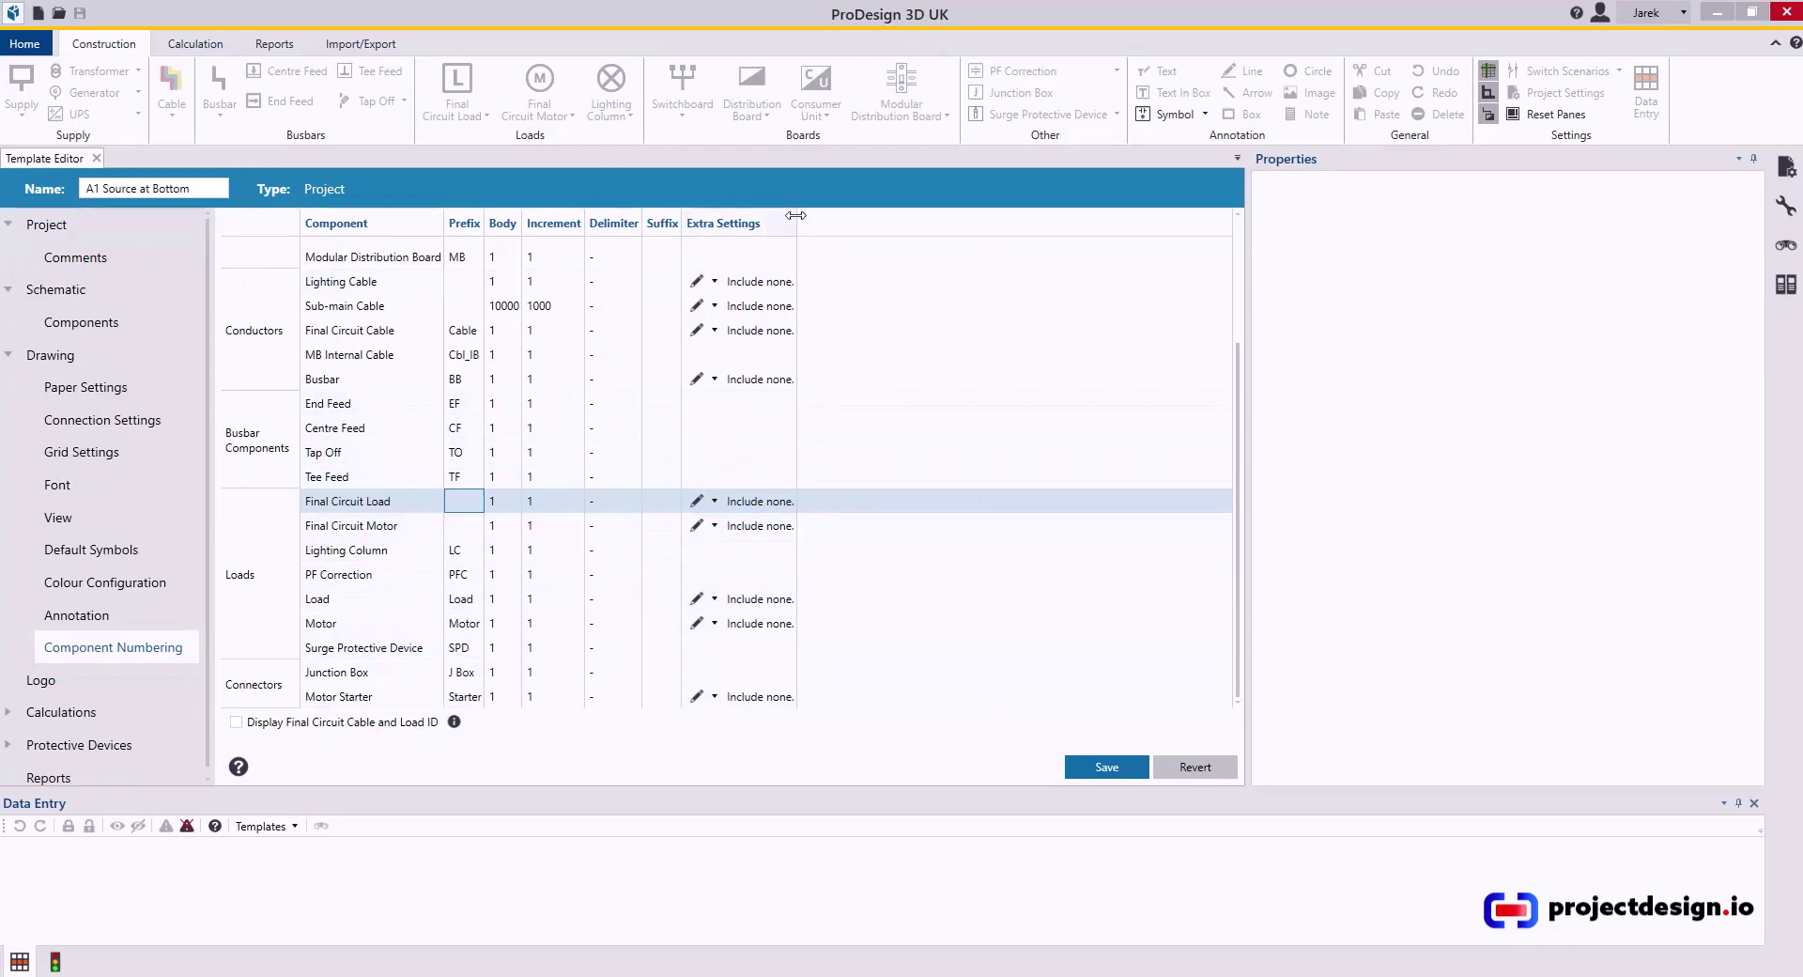
Make Final Circuit Load IDs include way, phase and connected-from board
left_click_drag(797, 222, 1007, 232)
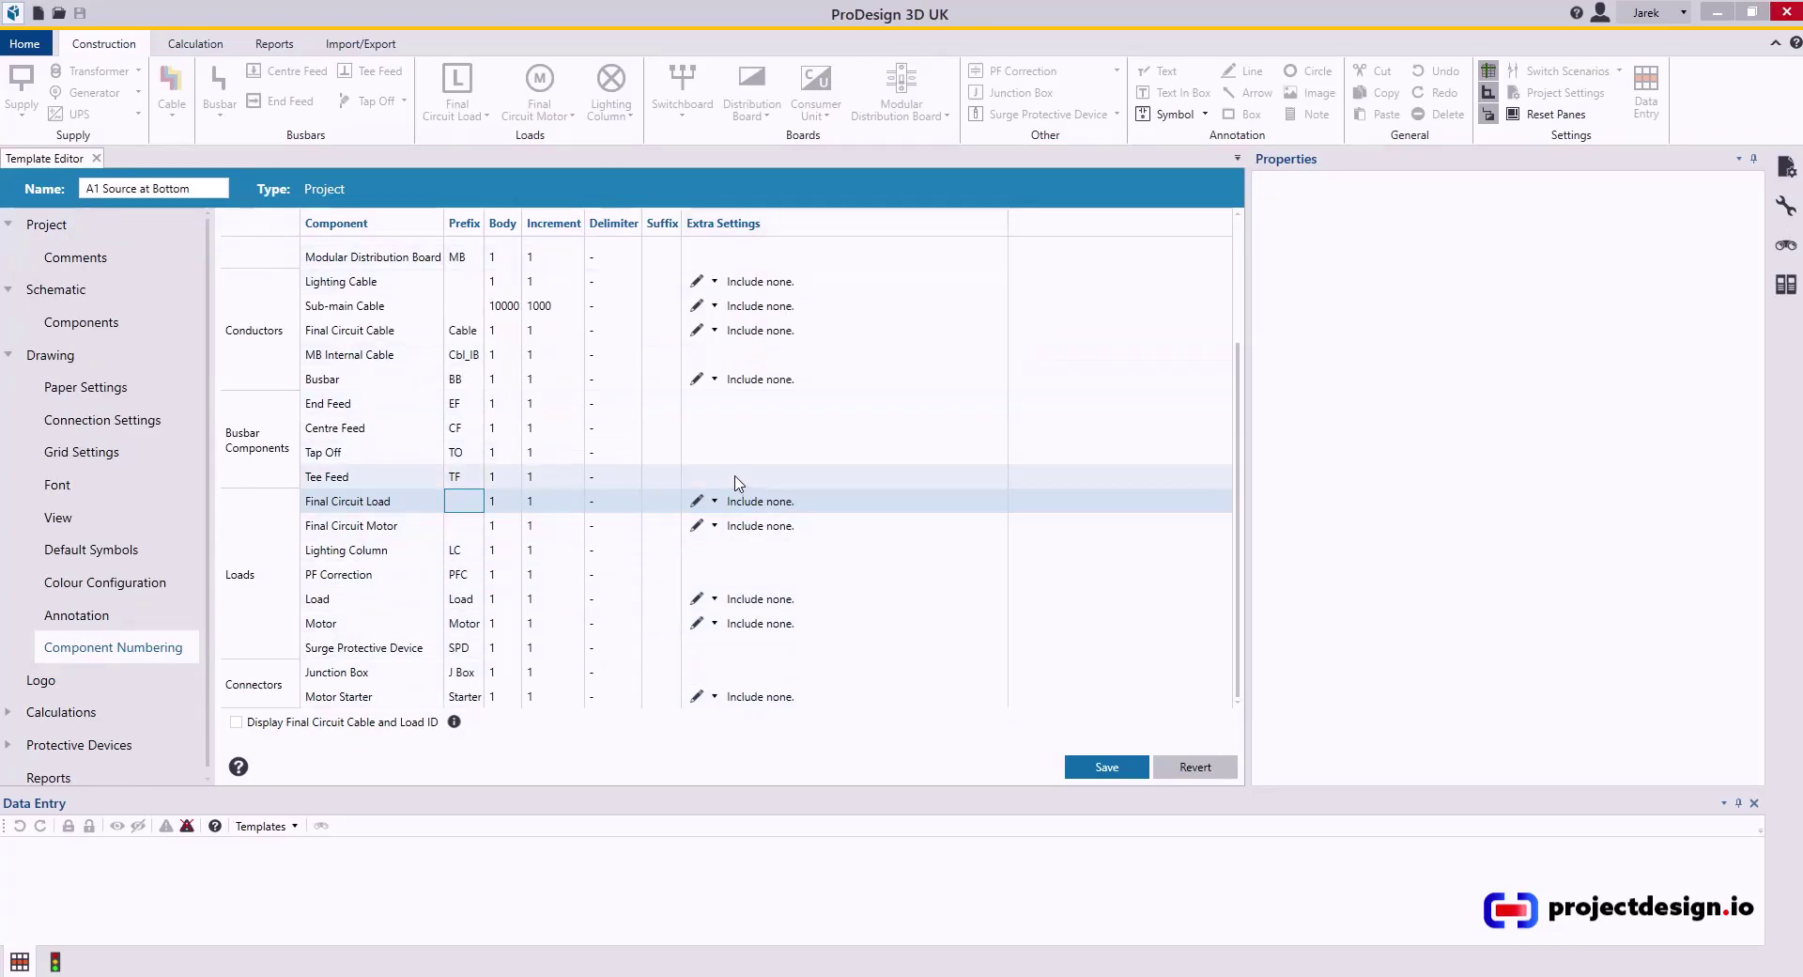
left_click(778, 508)
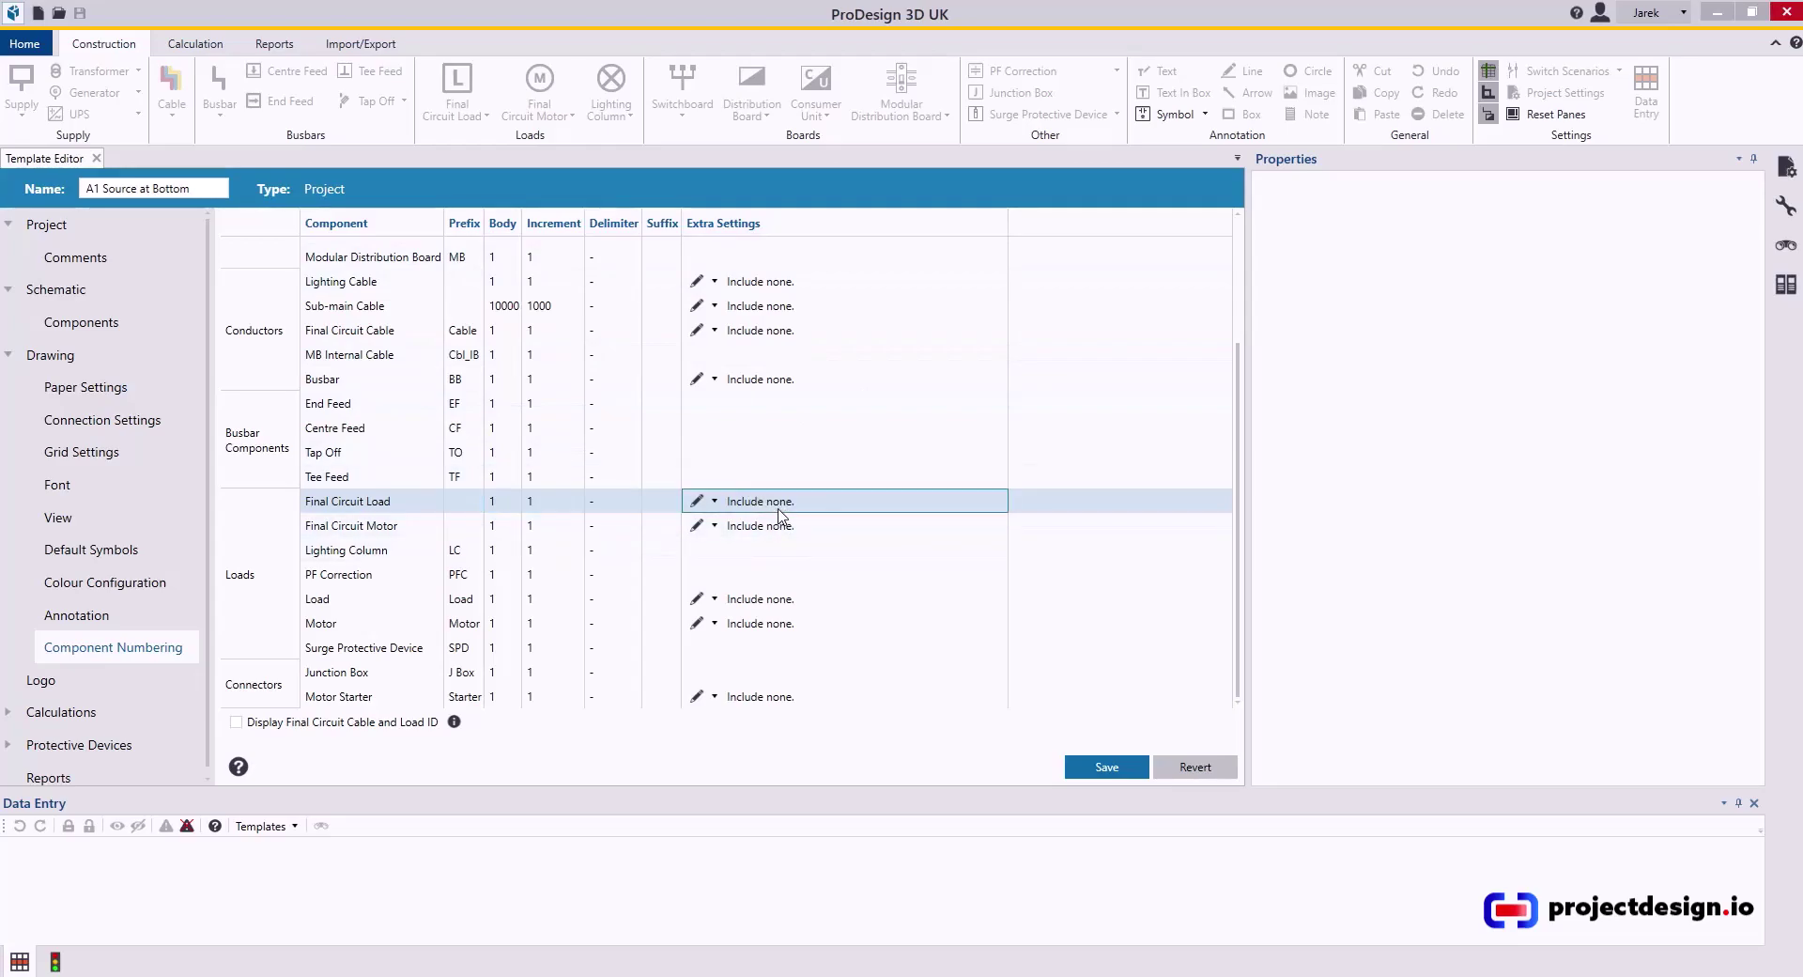
left_click(706, 502)
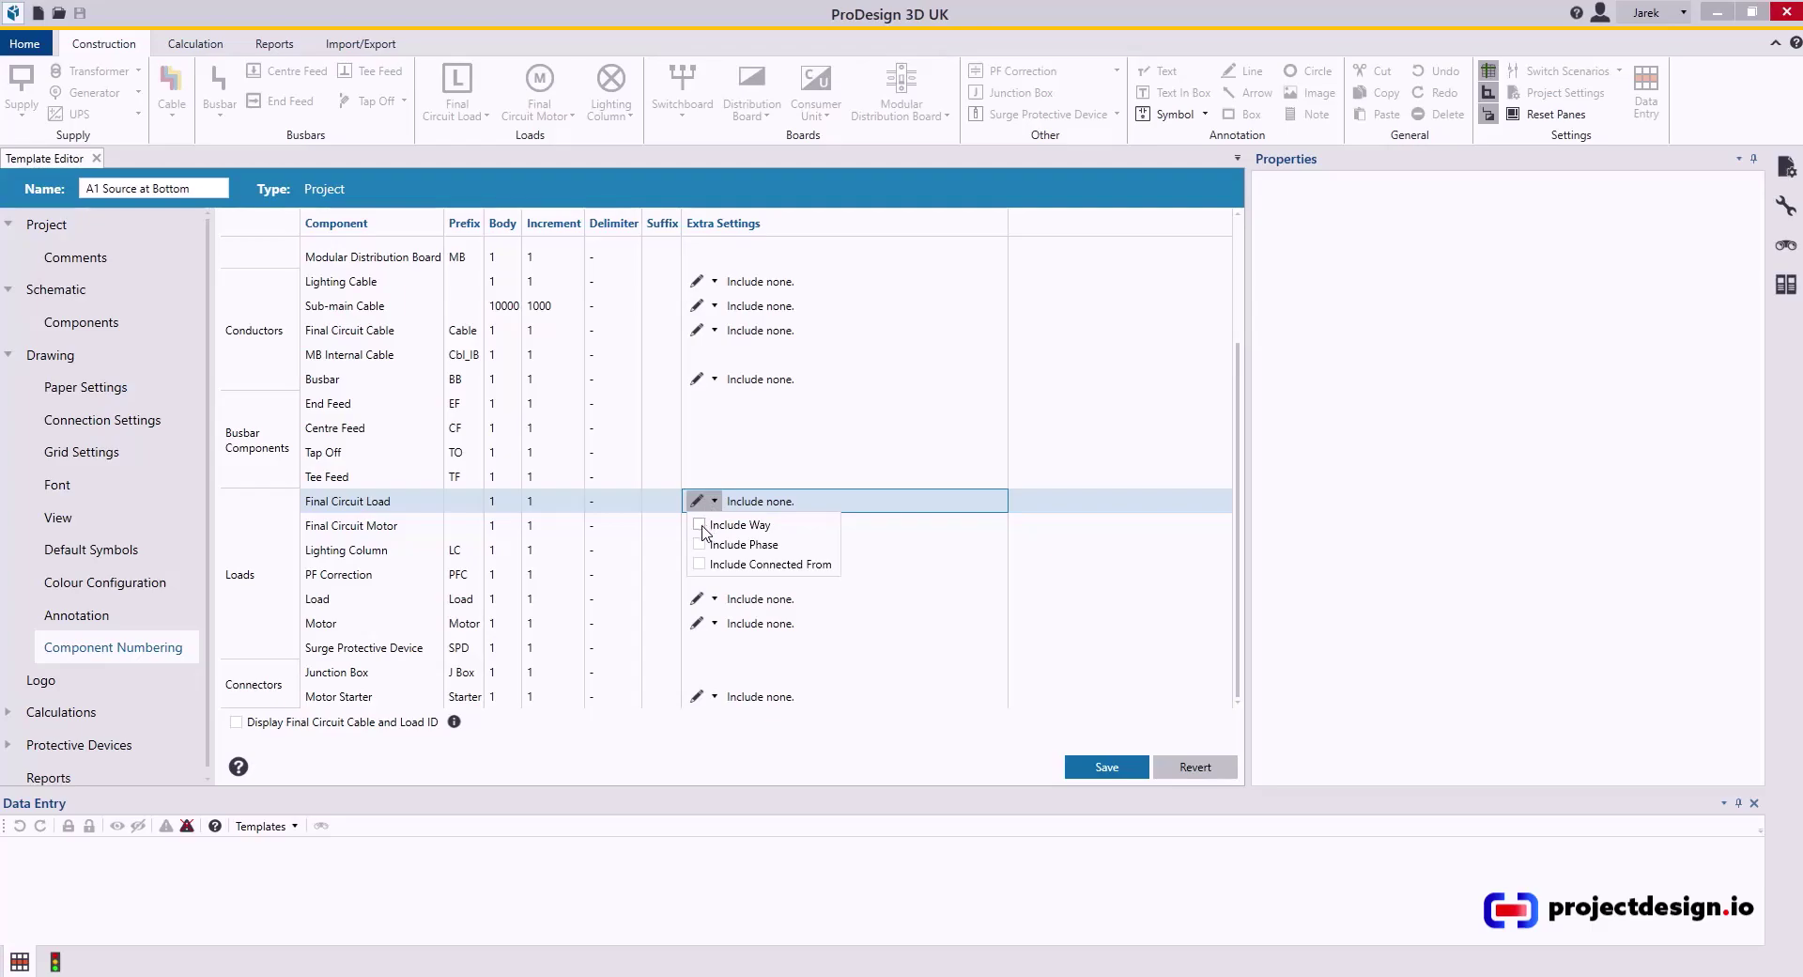
left_click(699, 525)
left_click(700, 545)
left_click(700, 564)
left_click(888, 580)
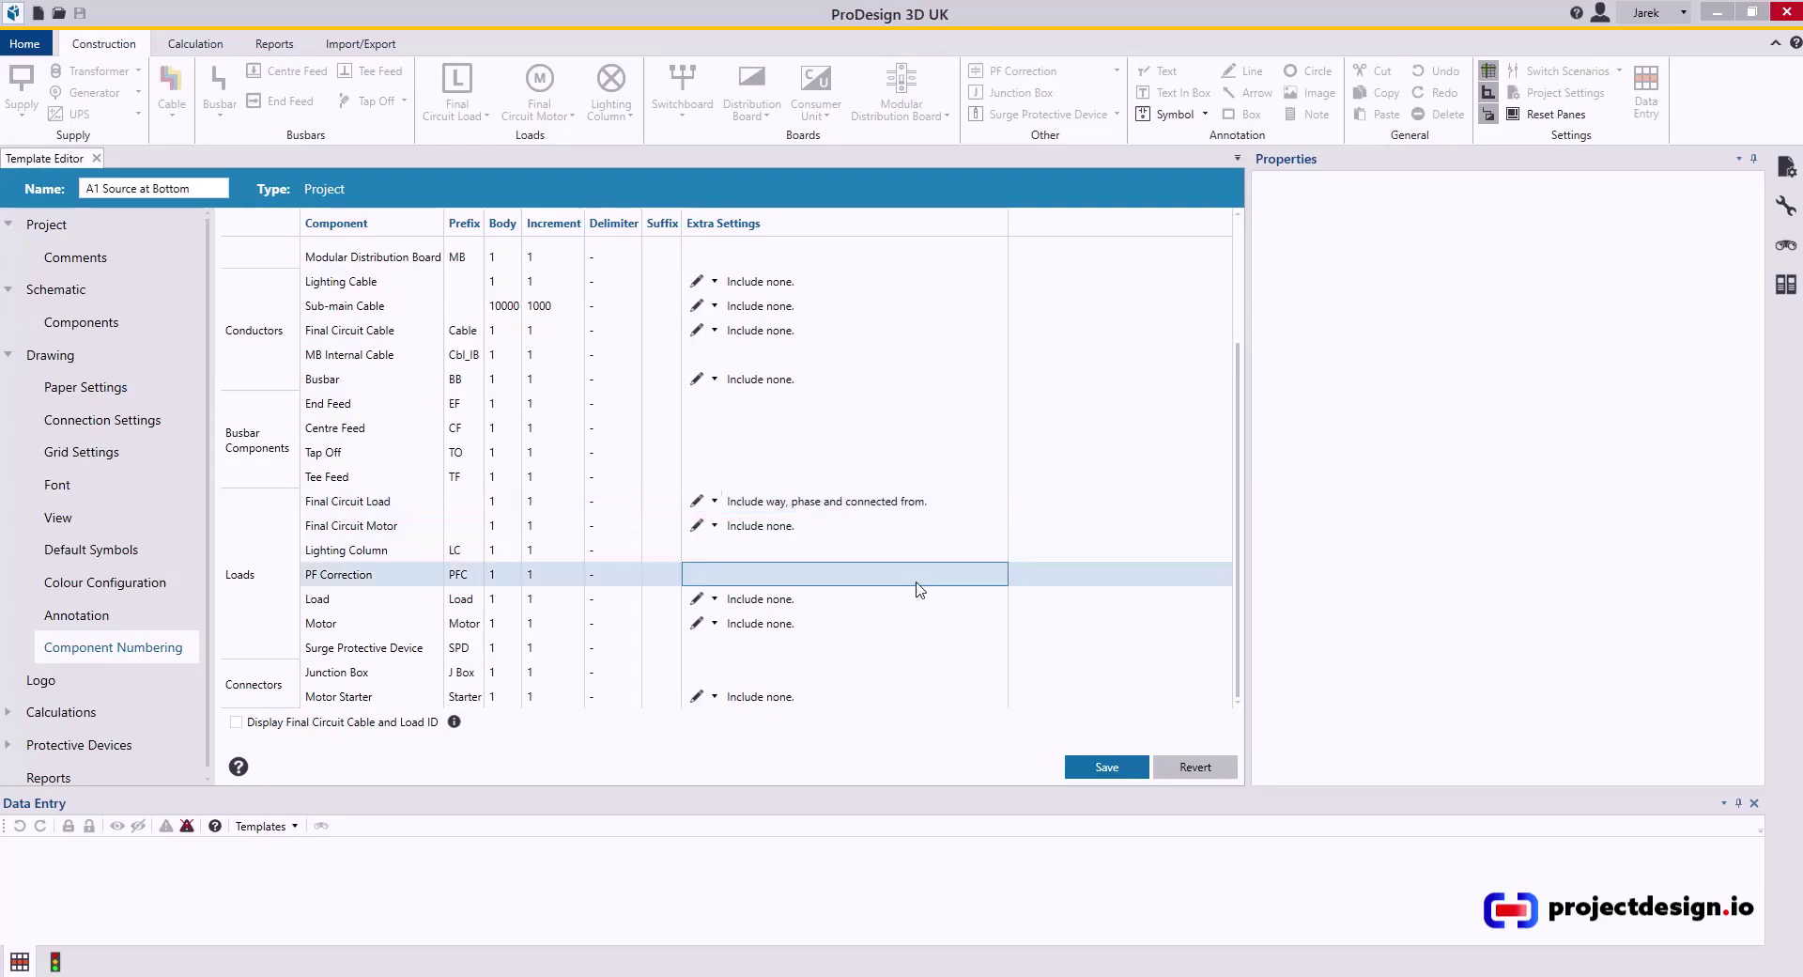
Make Final Circuit Motor IDs include way, phase and connected-from board
left_click(776, 536)
left_click(703, 526)
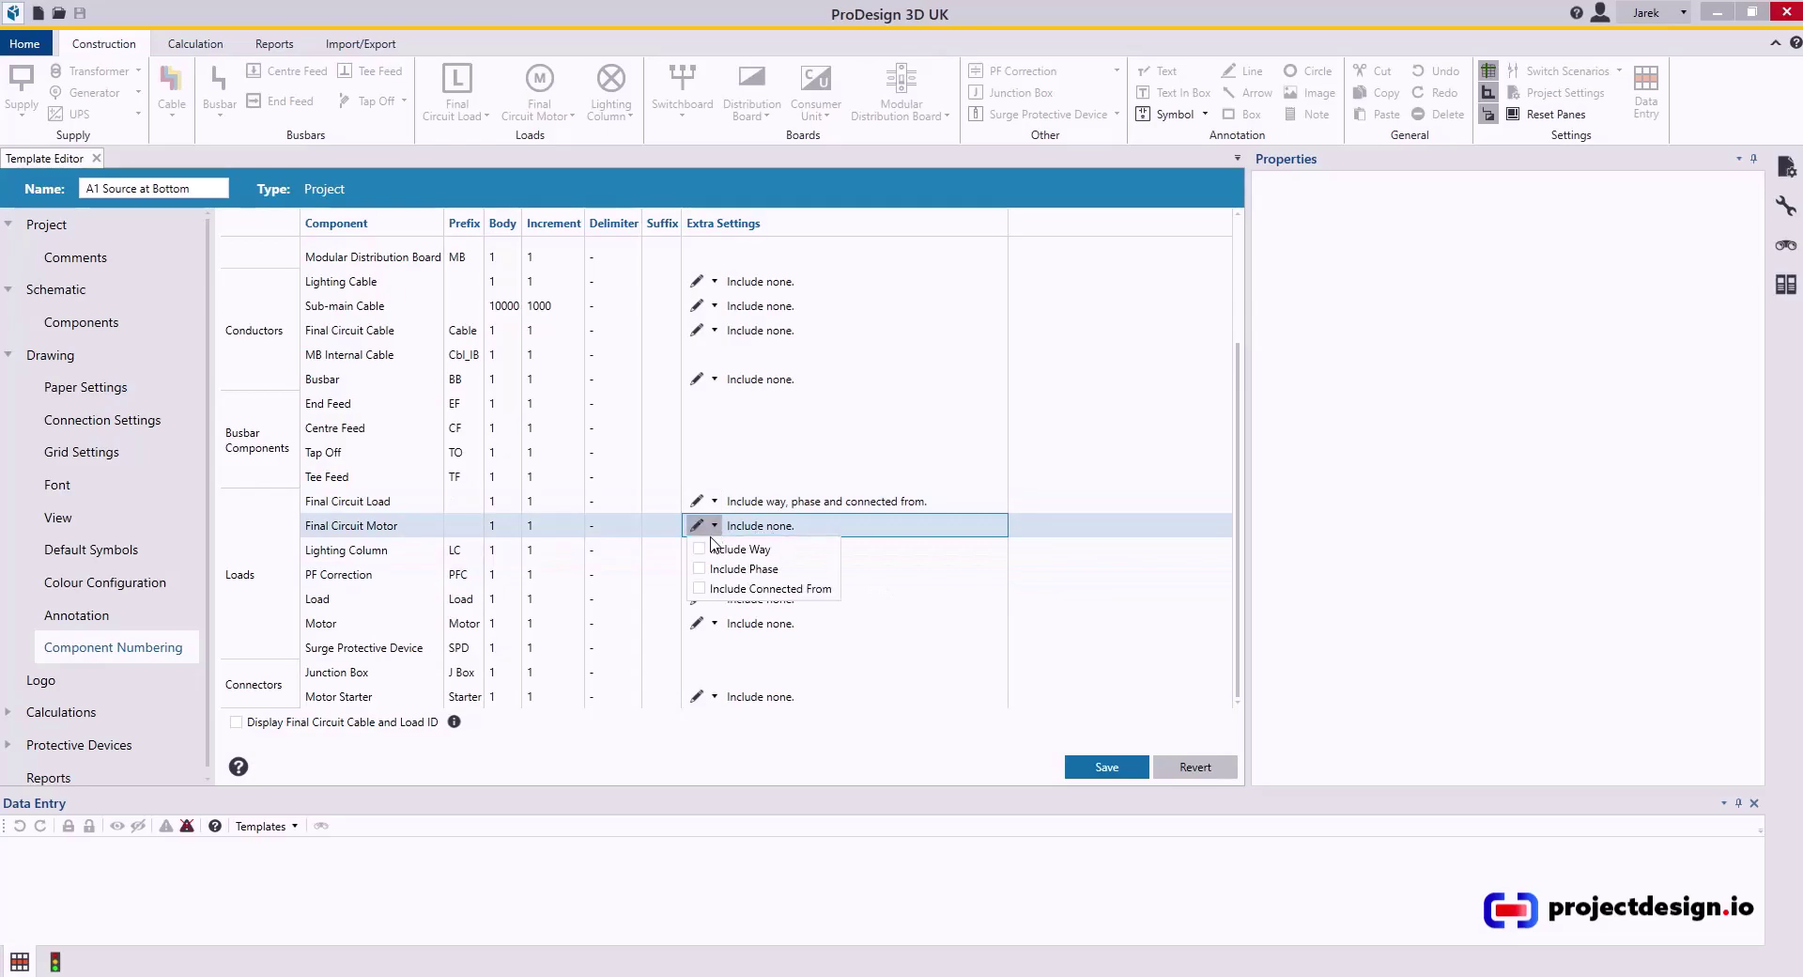
left_click(702, 549)
left_click(701, 568)
left_click(702, 589)
Make Final Circuit Cable IDs include the final circuit reference
left_click(753, 335)
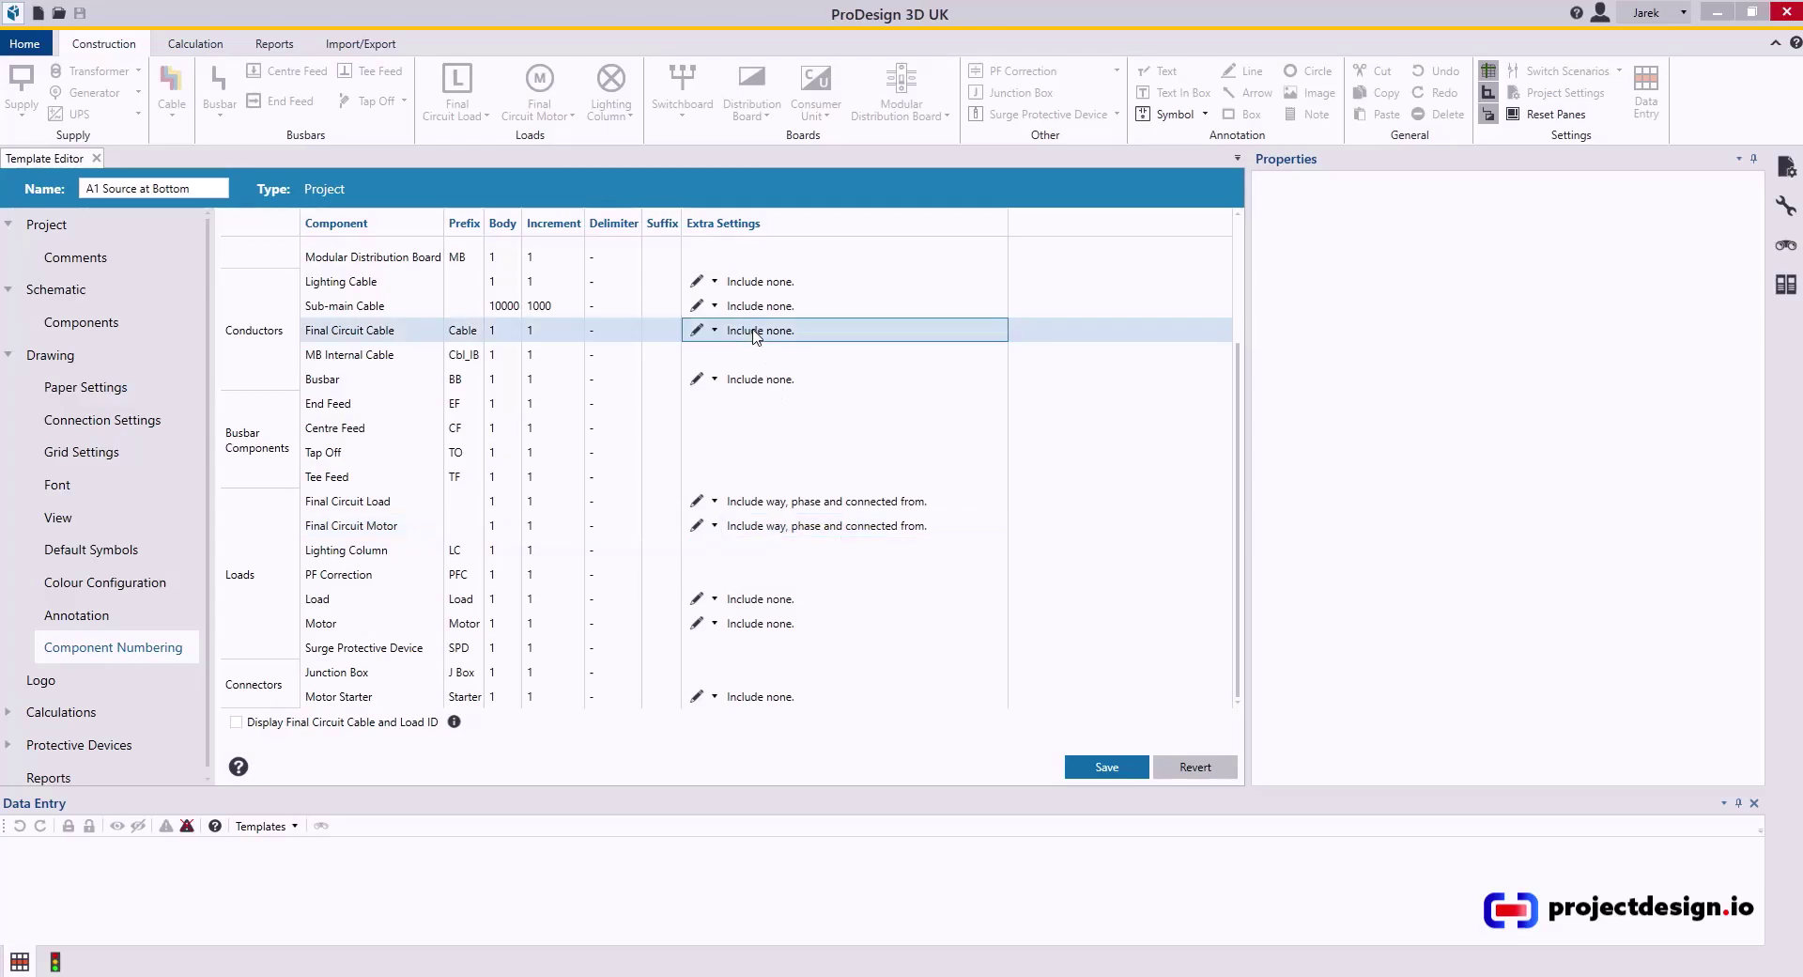
left_click(714, 331)
left_click(700, 355)
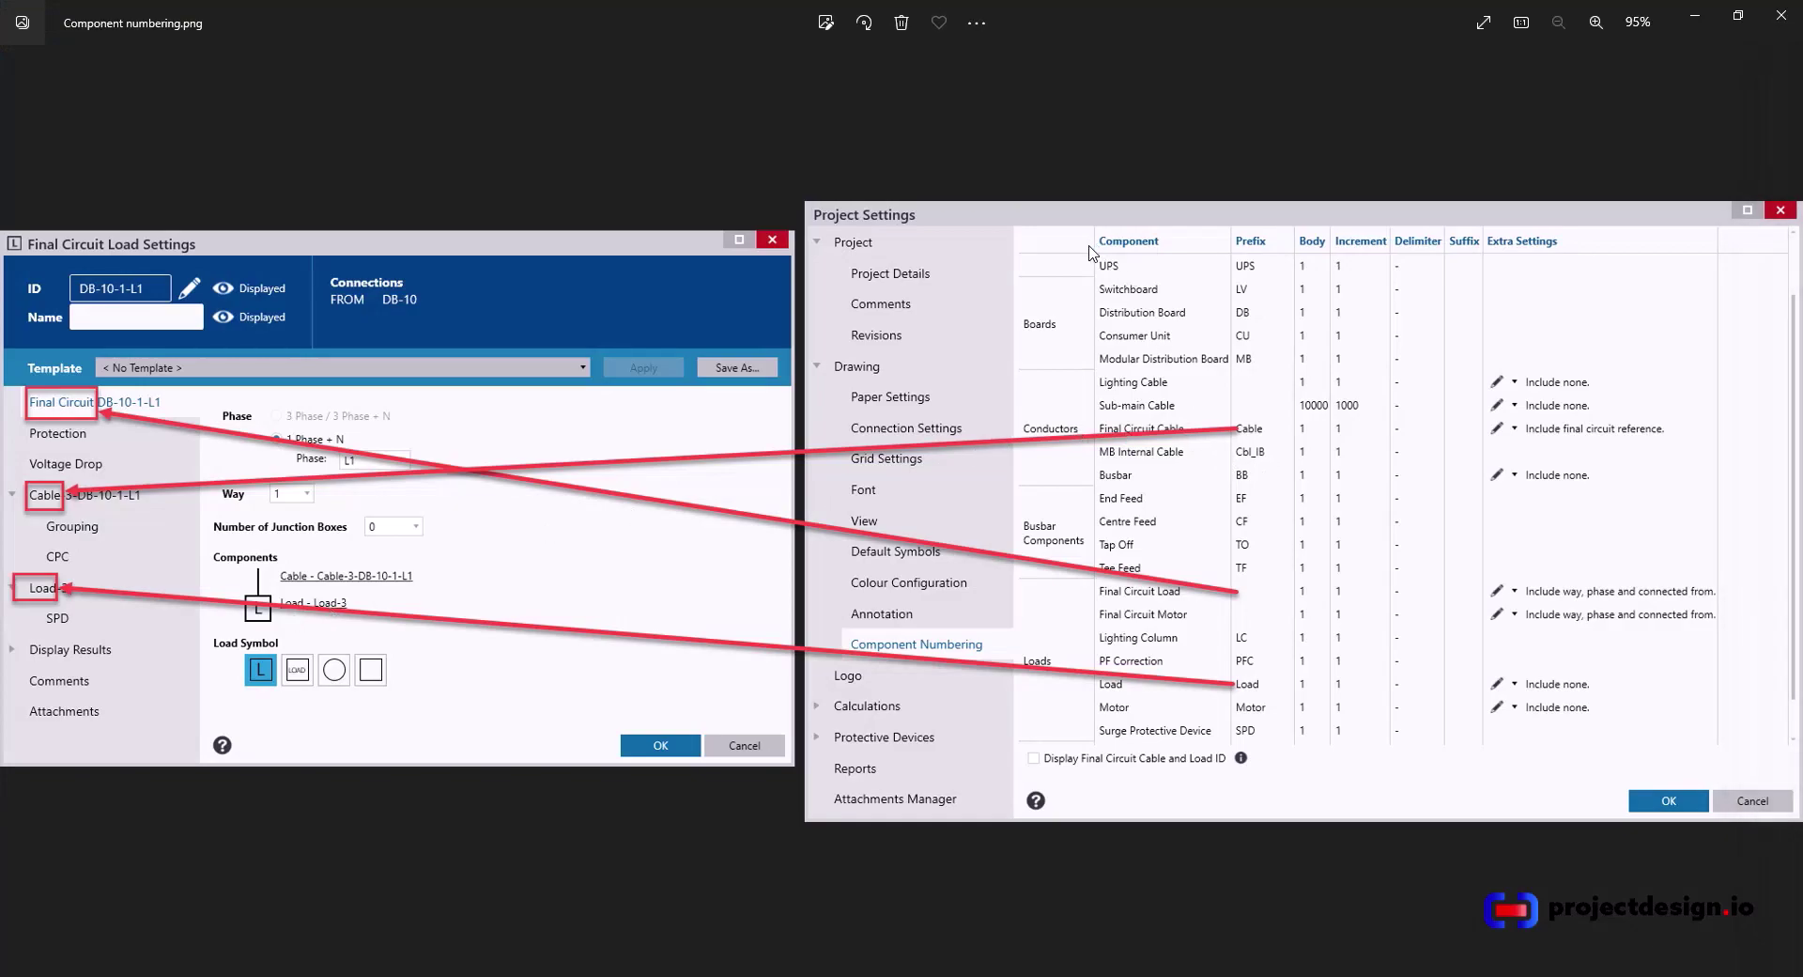
left_click(1118, 286)
left_click(1118, 287)
left_click(367, 298)
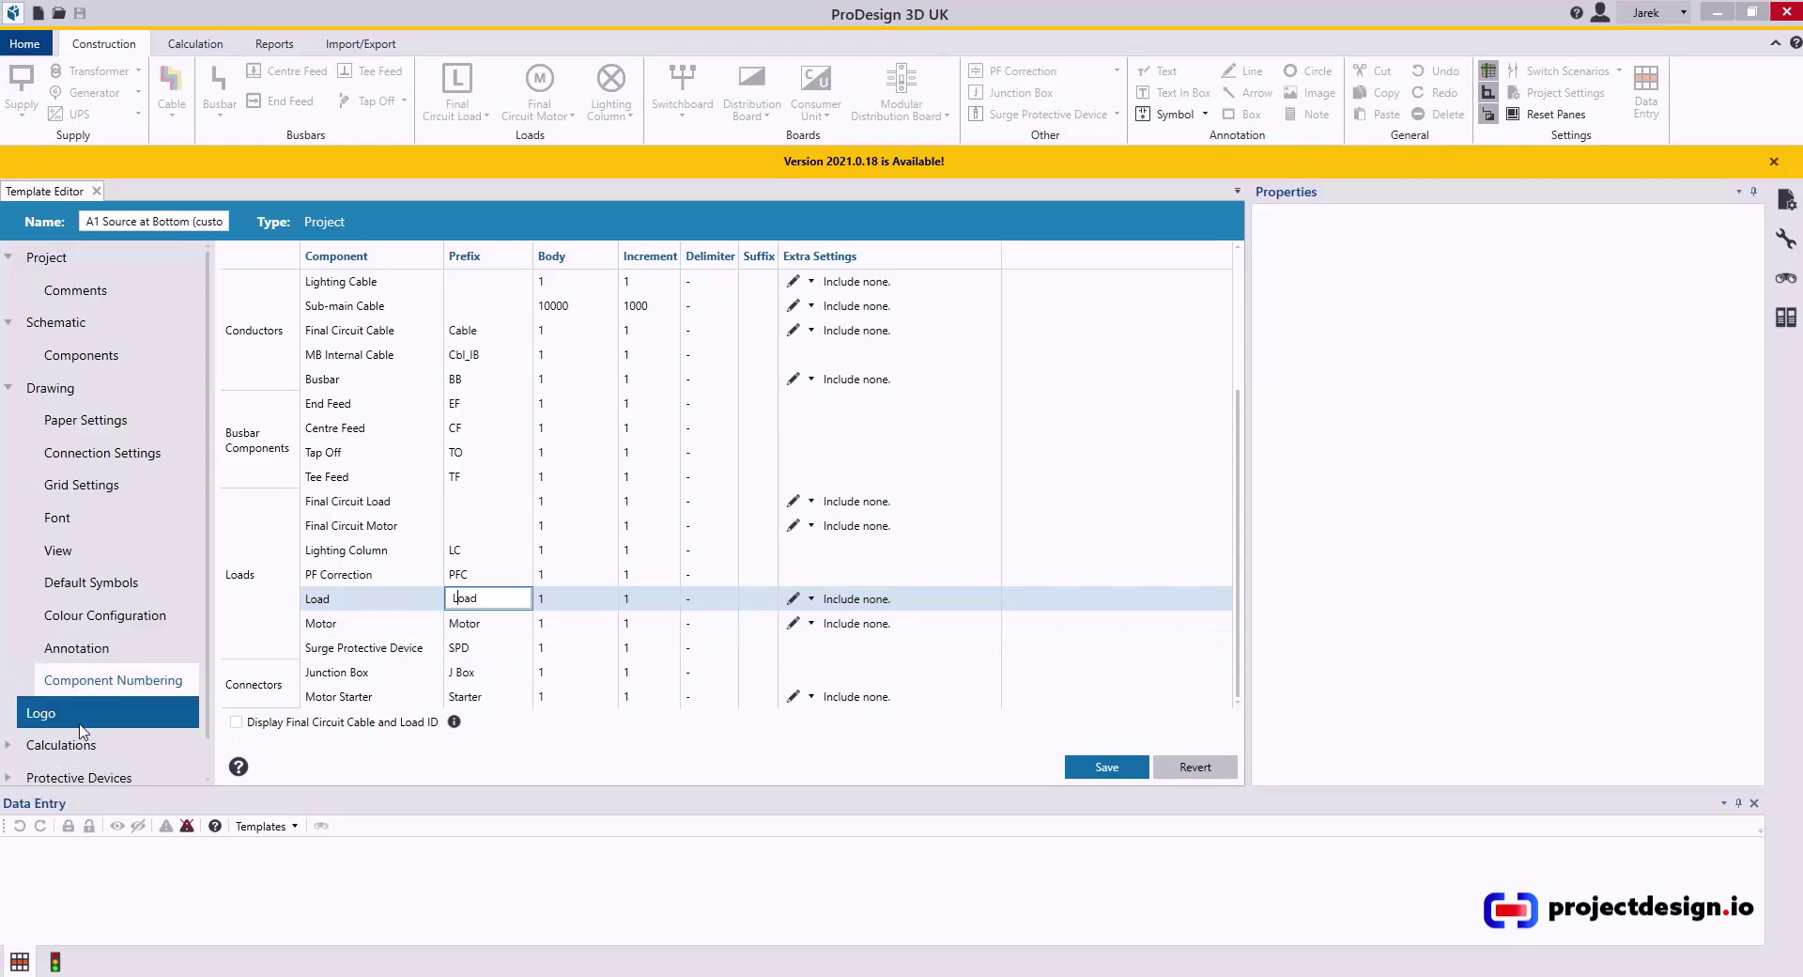
Revert the template logo to the default projectdesign.io logo and show the Calculations page
left_click(70, 716)
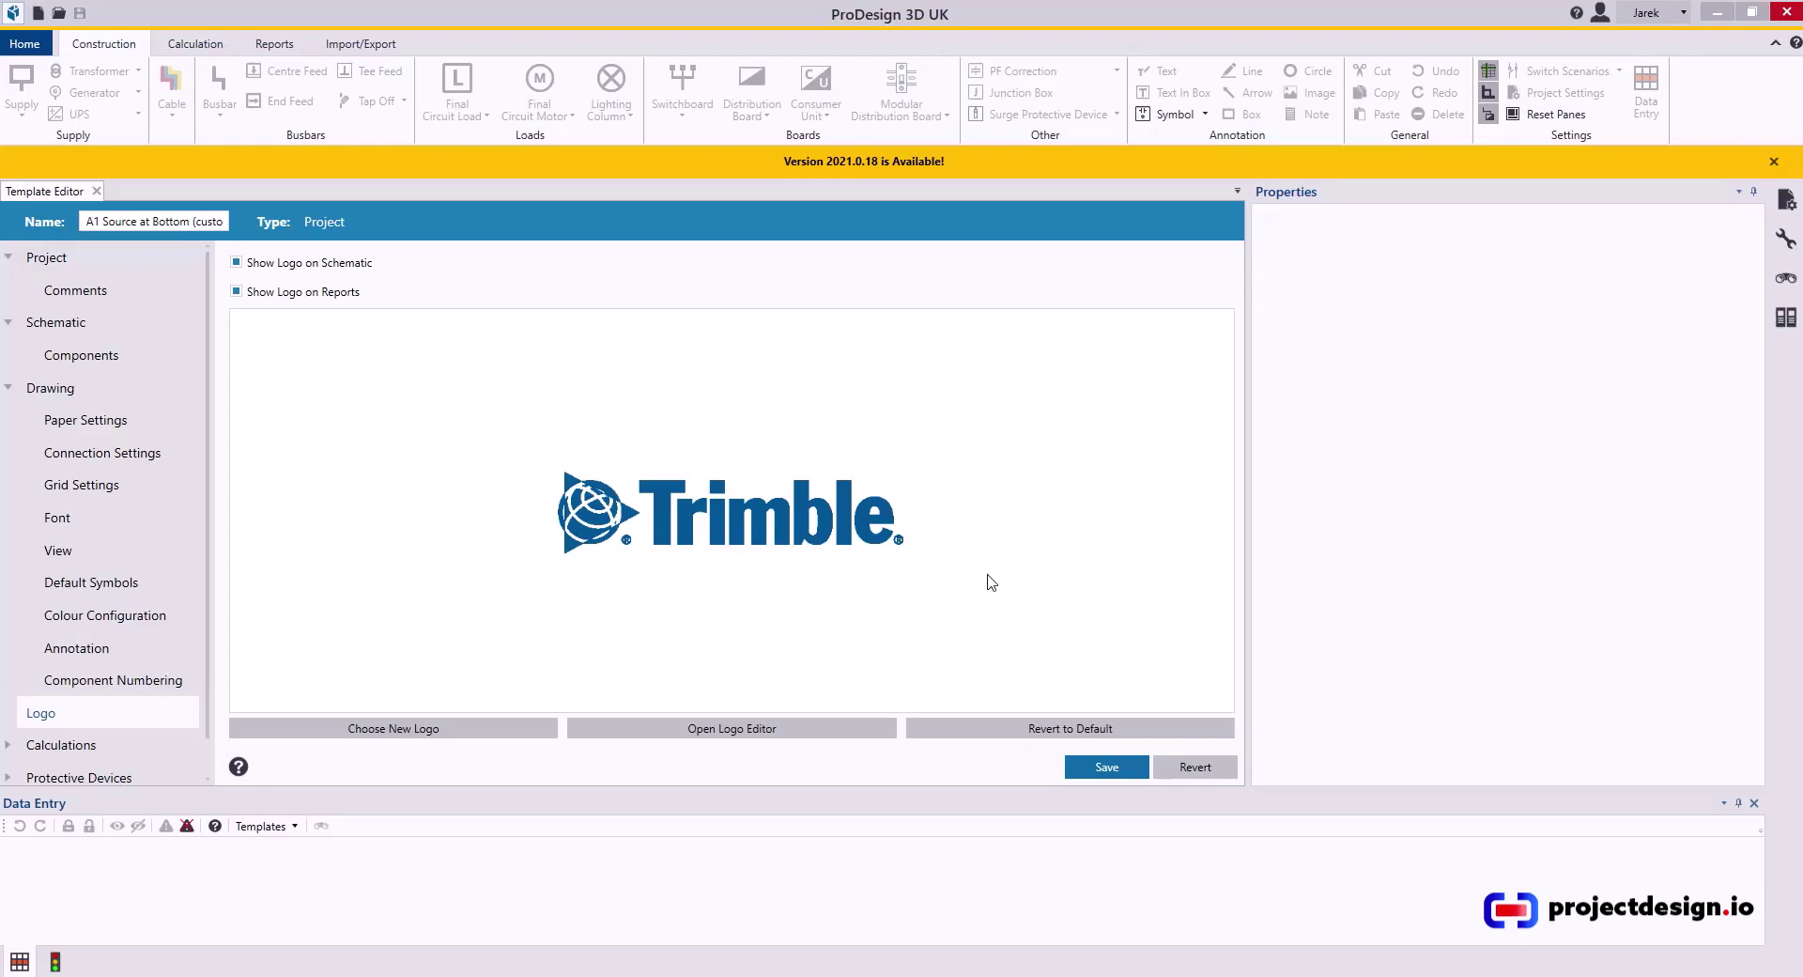
left_click(1058, 737)
left_click(1059, 737)
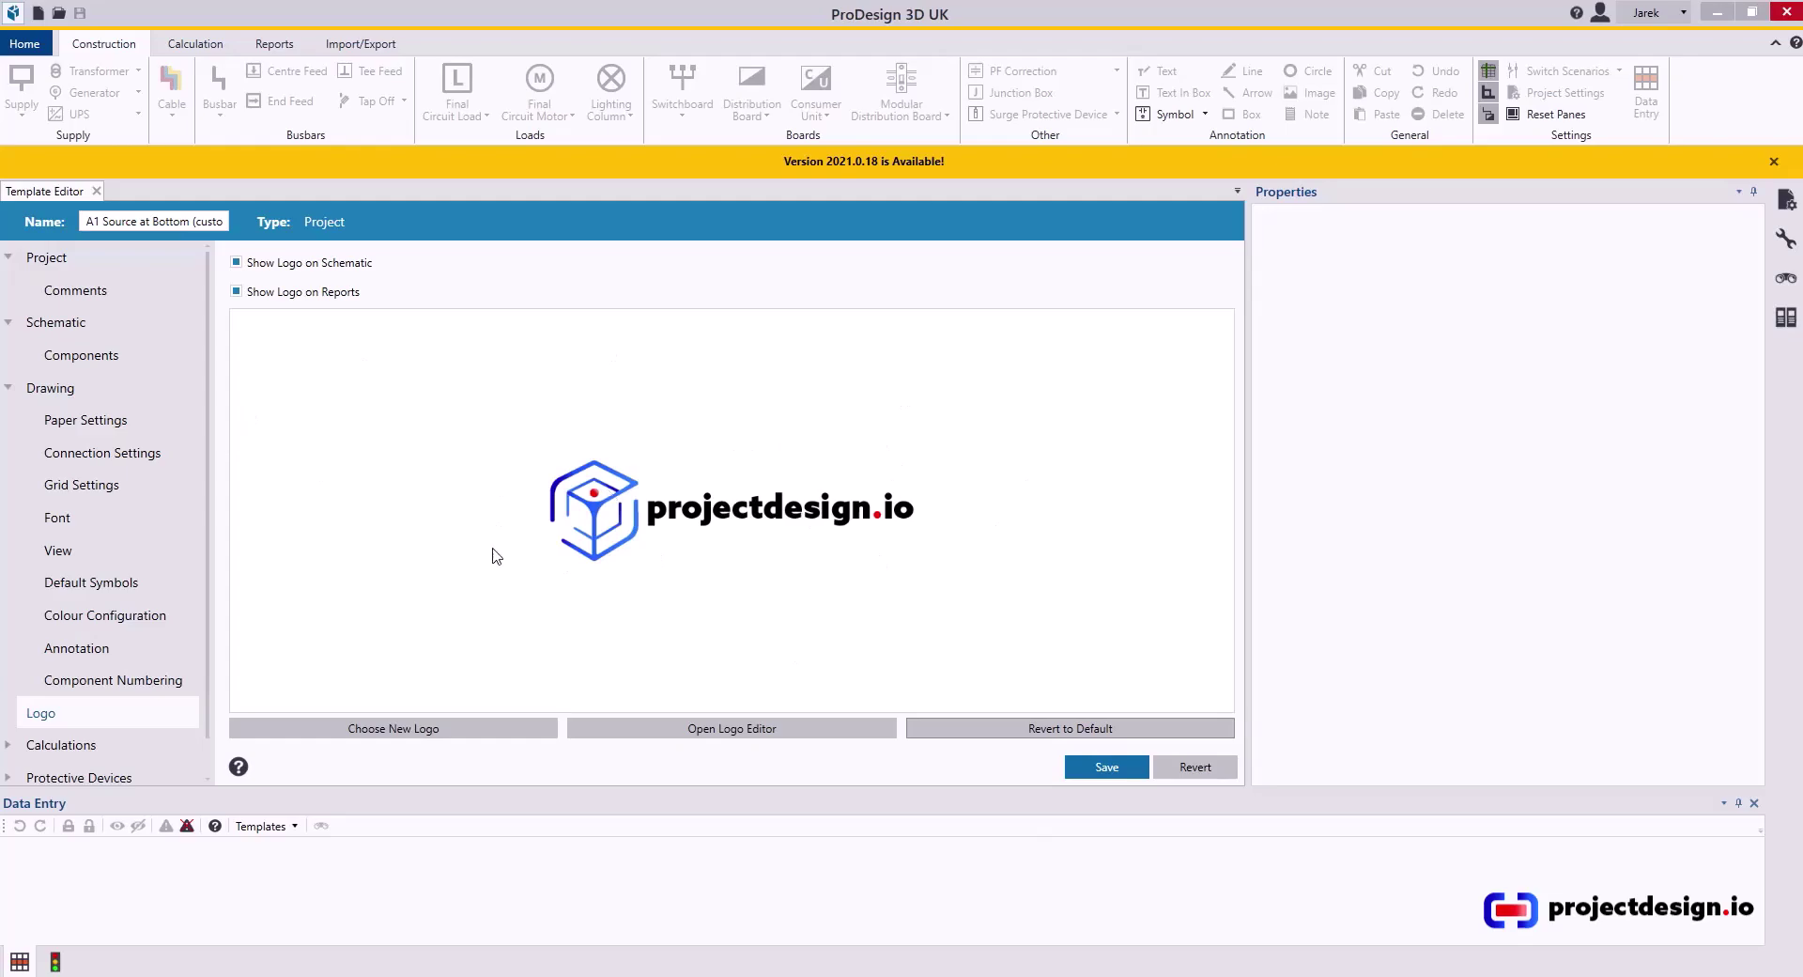
left_click(103, 751)
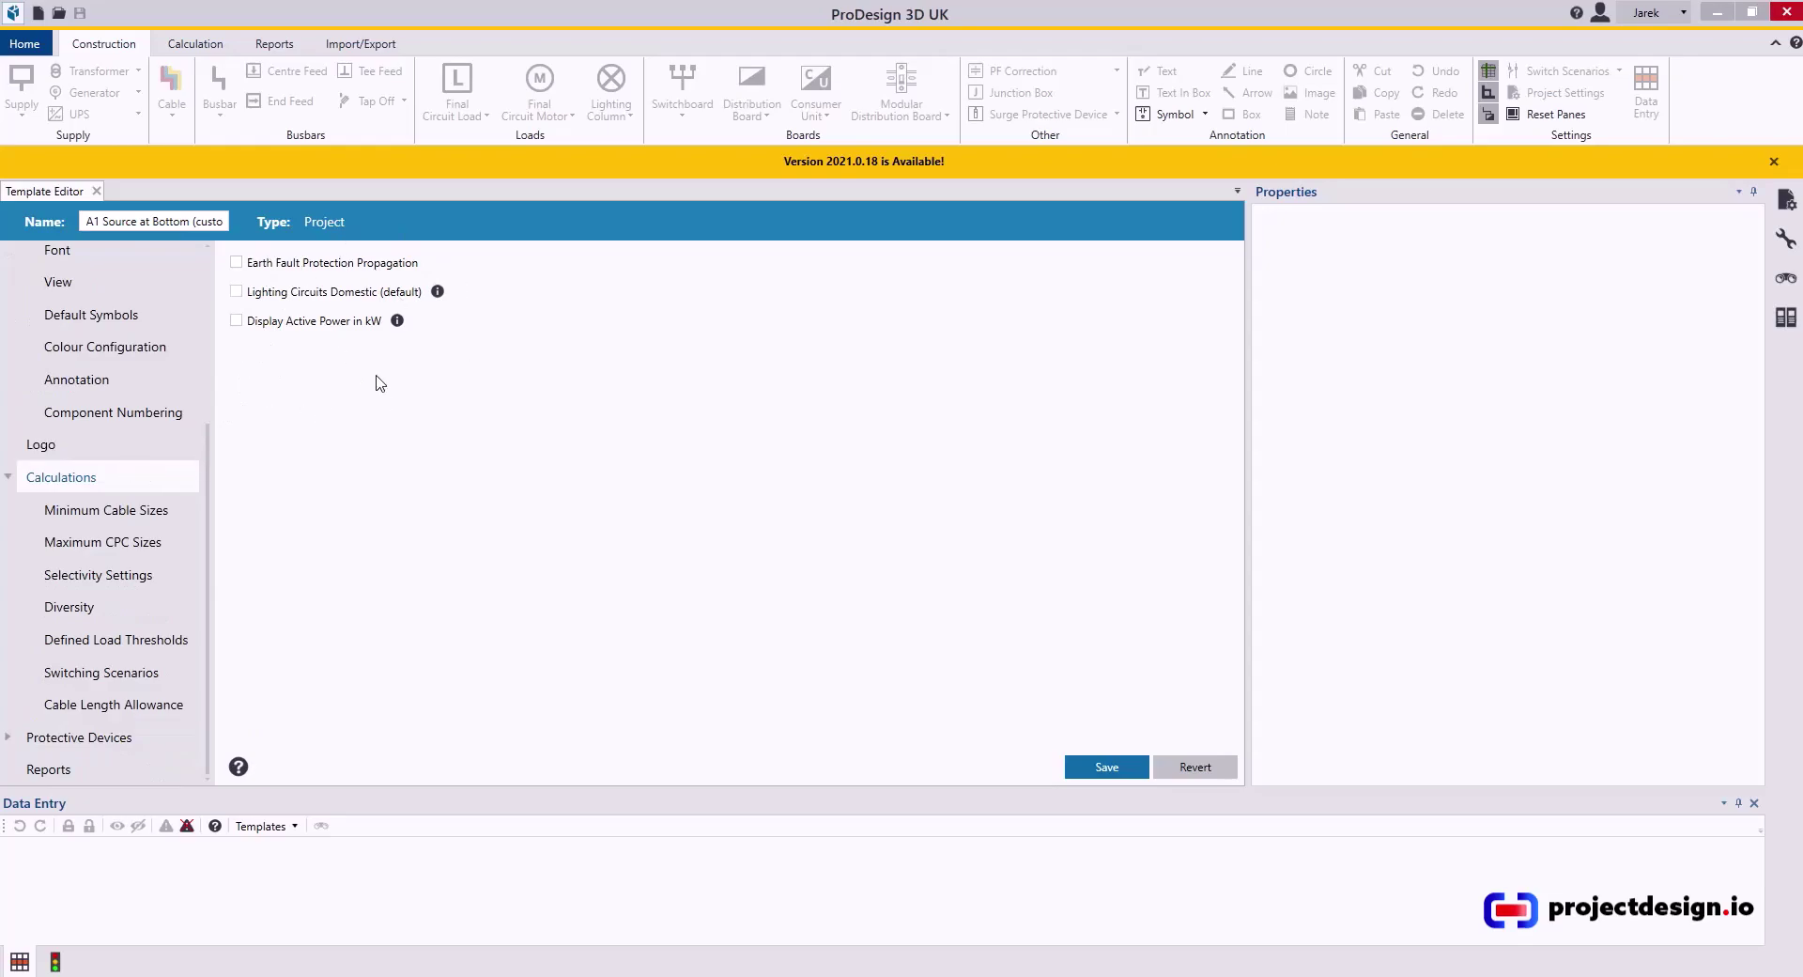
Set the Lighting copper minimum to 1.5 mm² and Heating and Power to 2.5 mm²
left_click(103, 510)
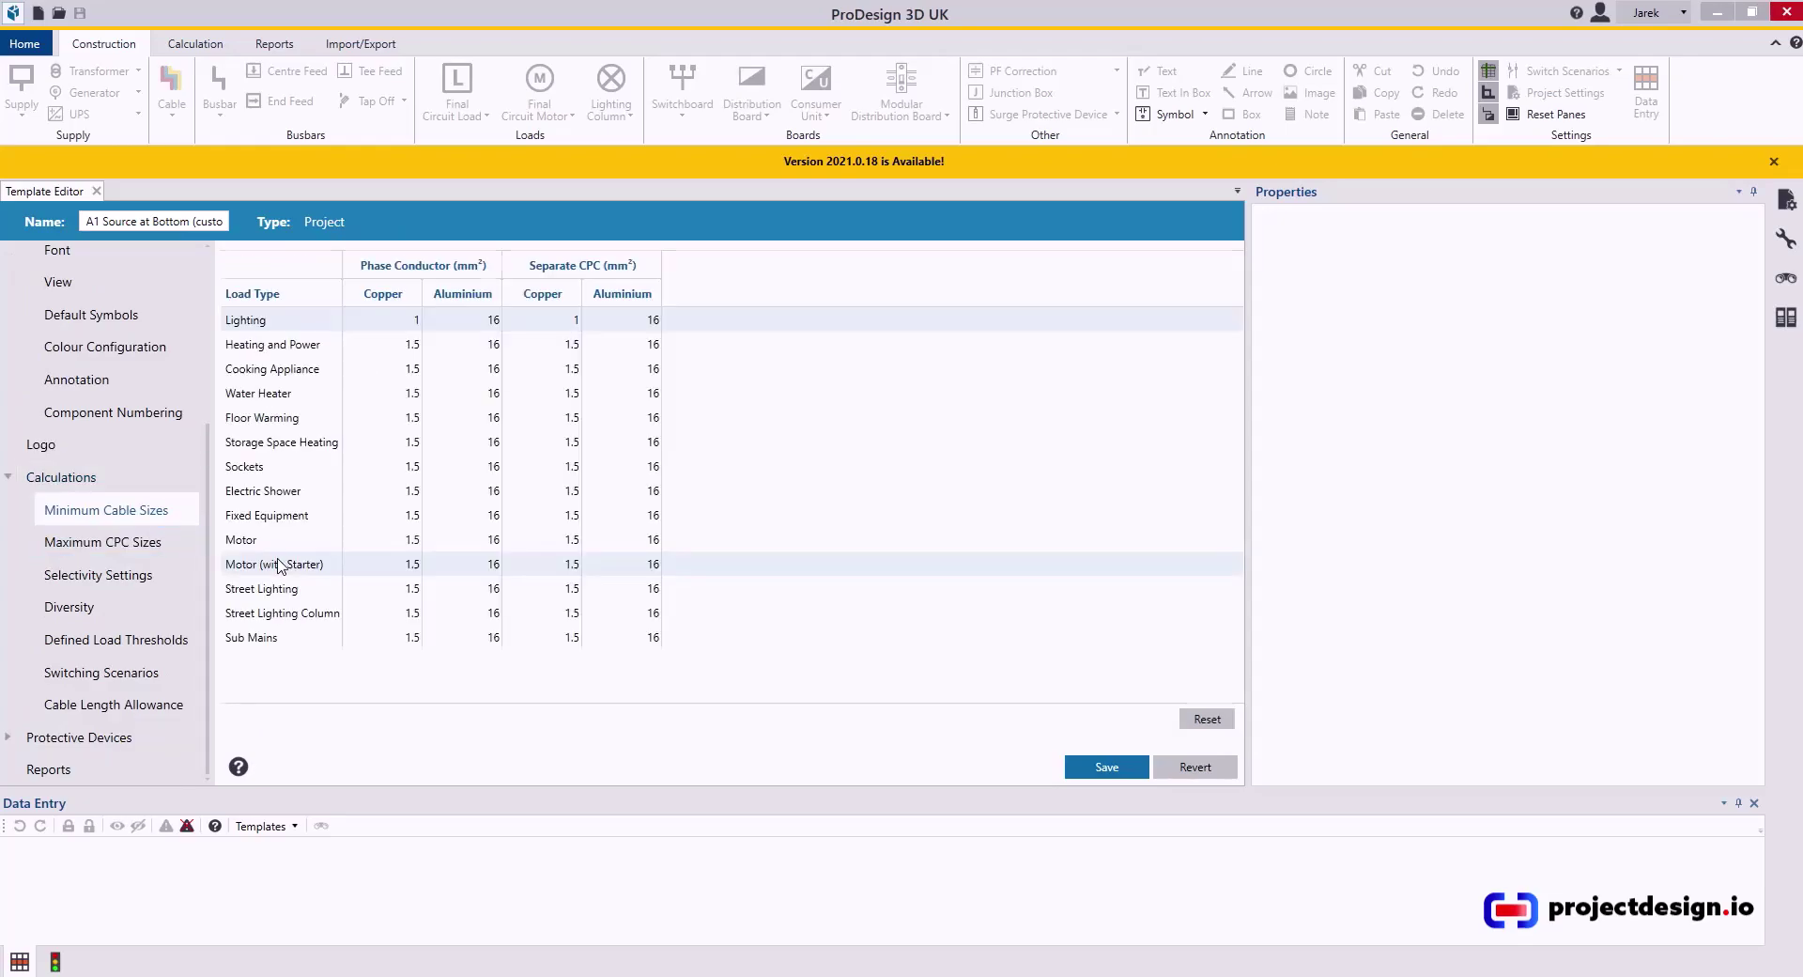
left_click(407, 325)
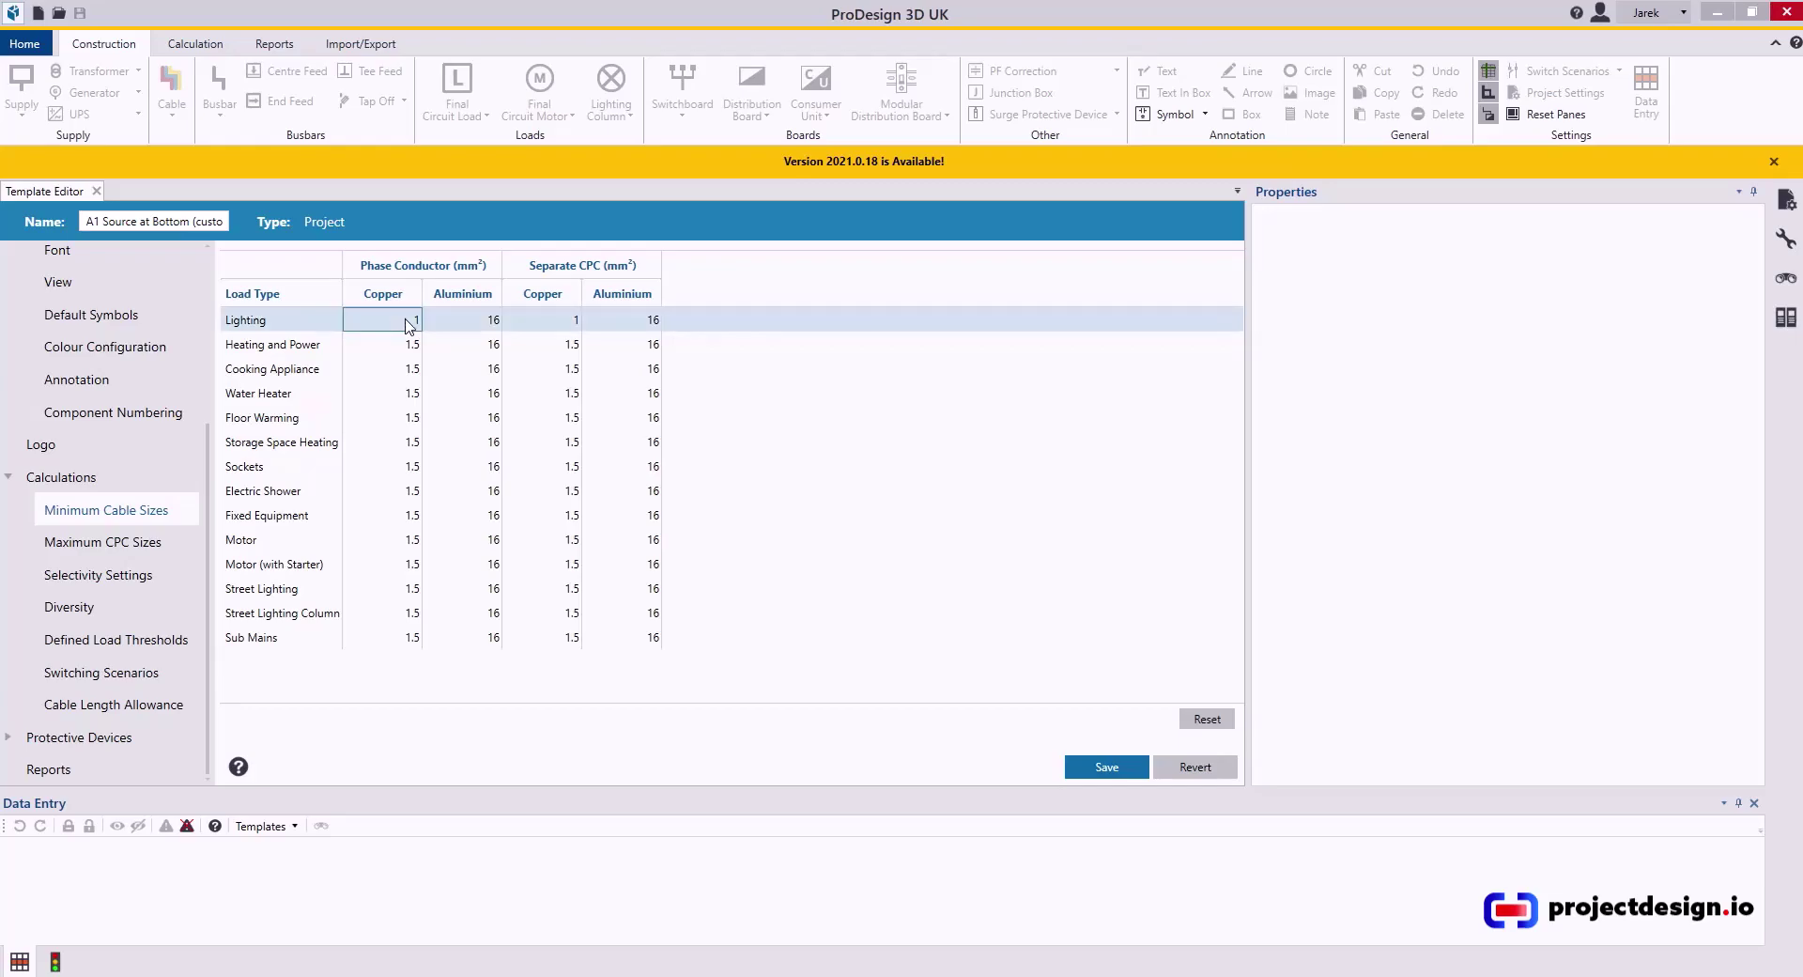
left_click(407, 325)
left_click(409, 322)
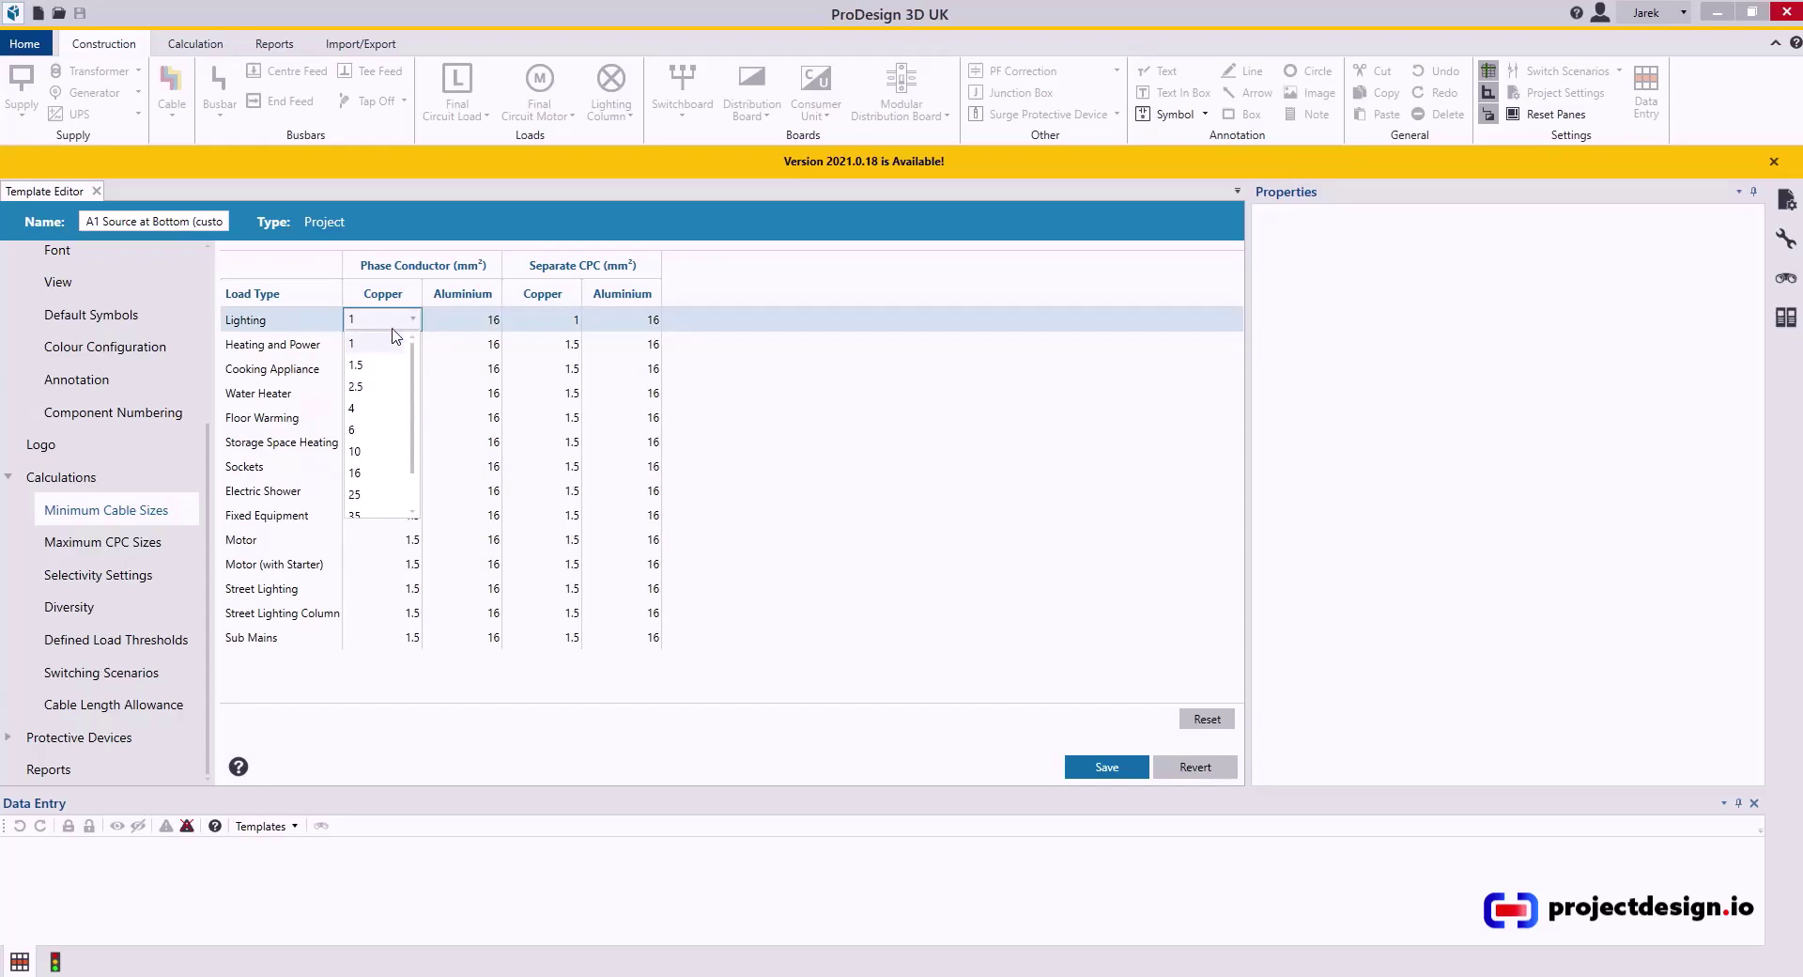
left_click(360, 367)
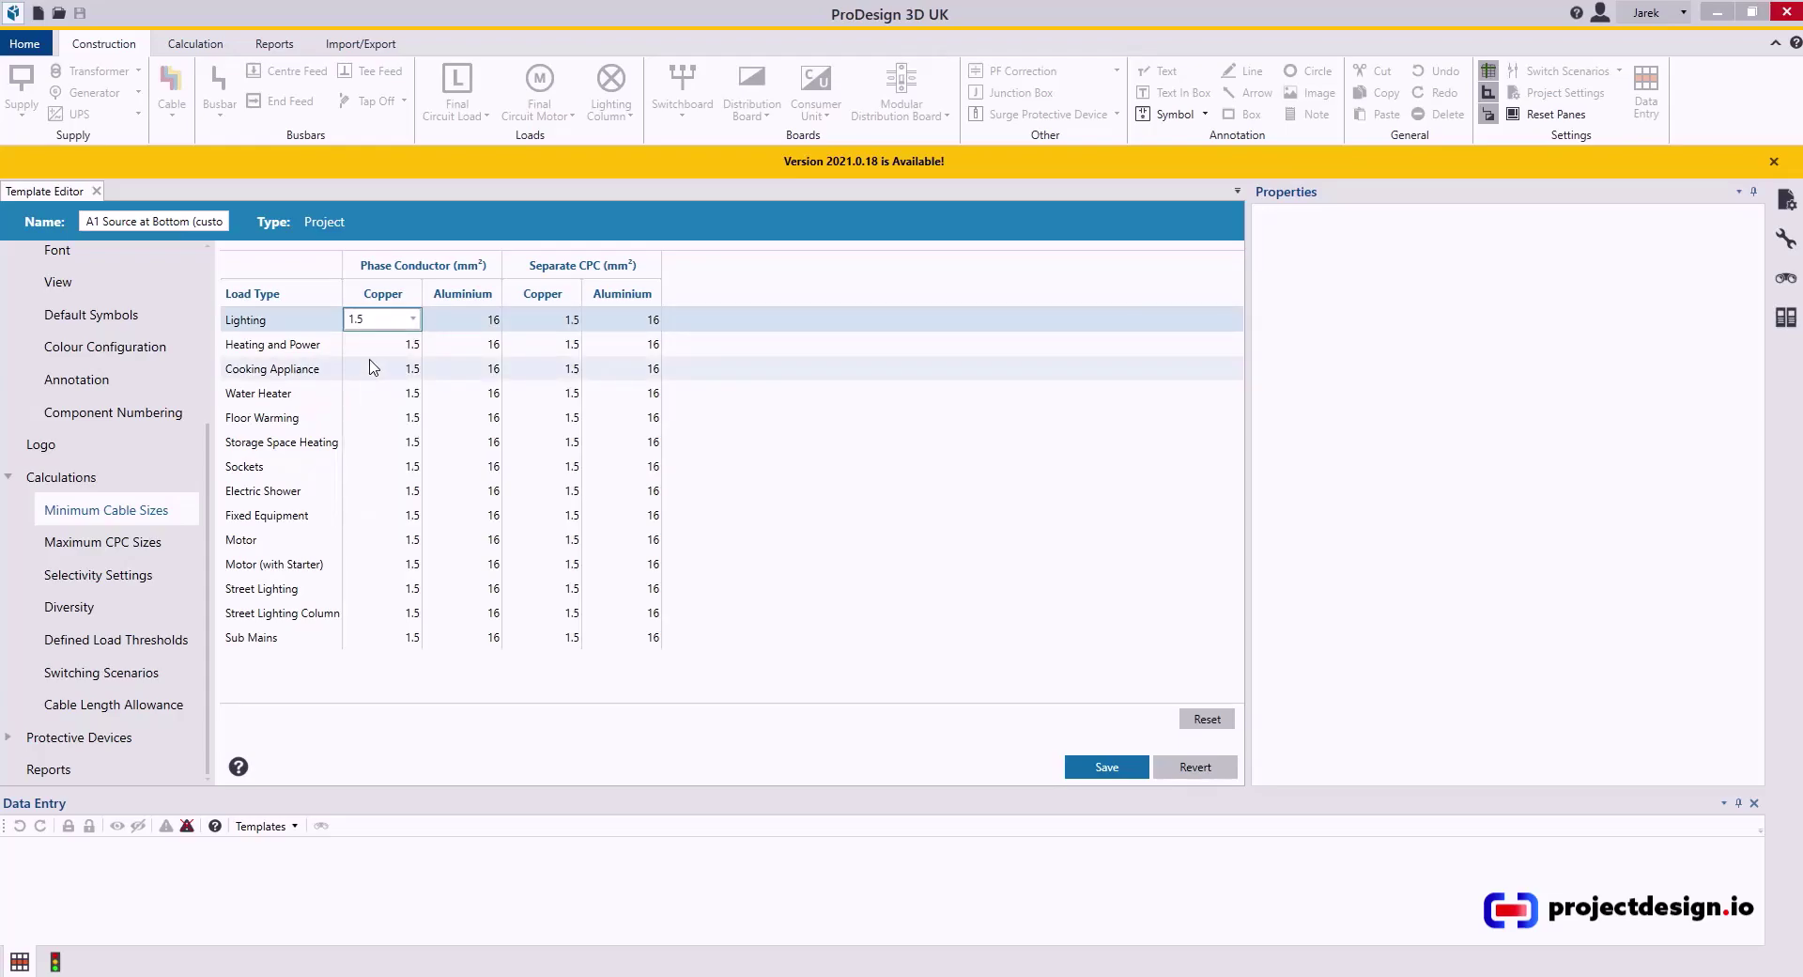
left_click(385, 345)
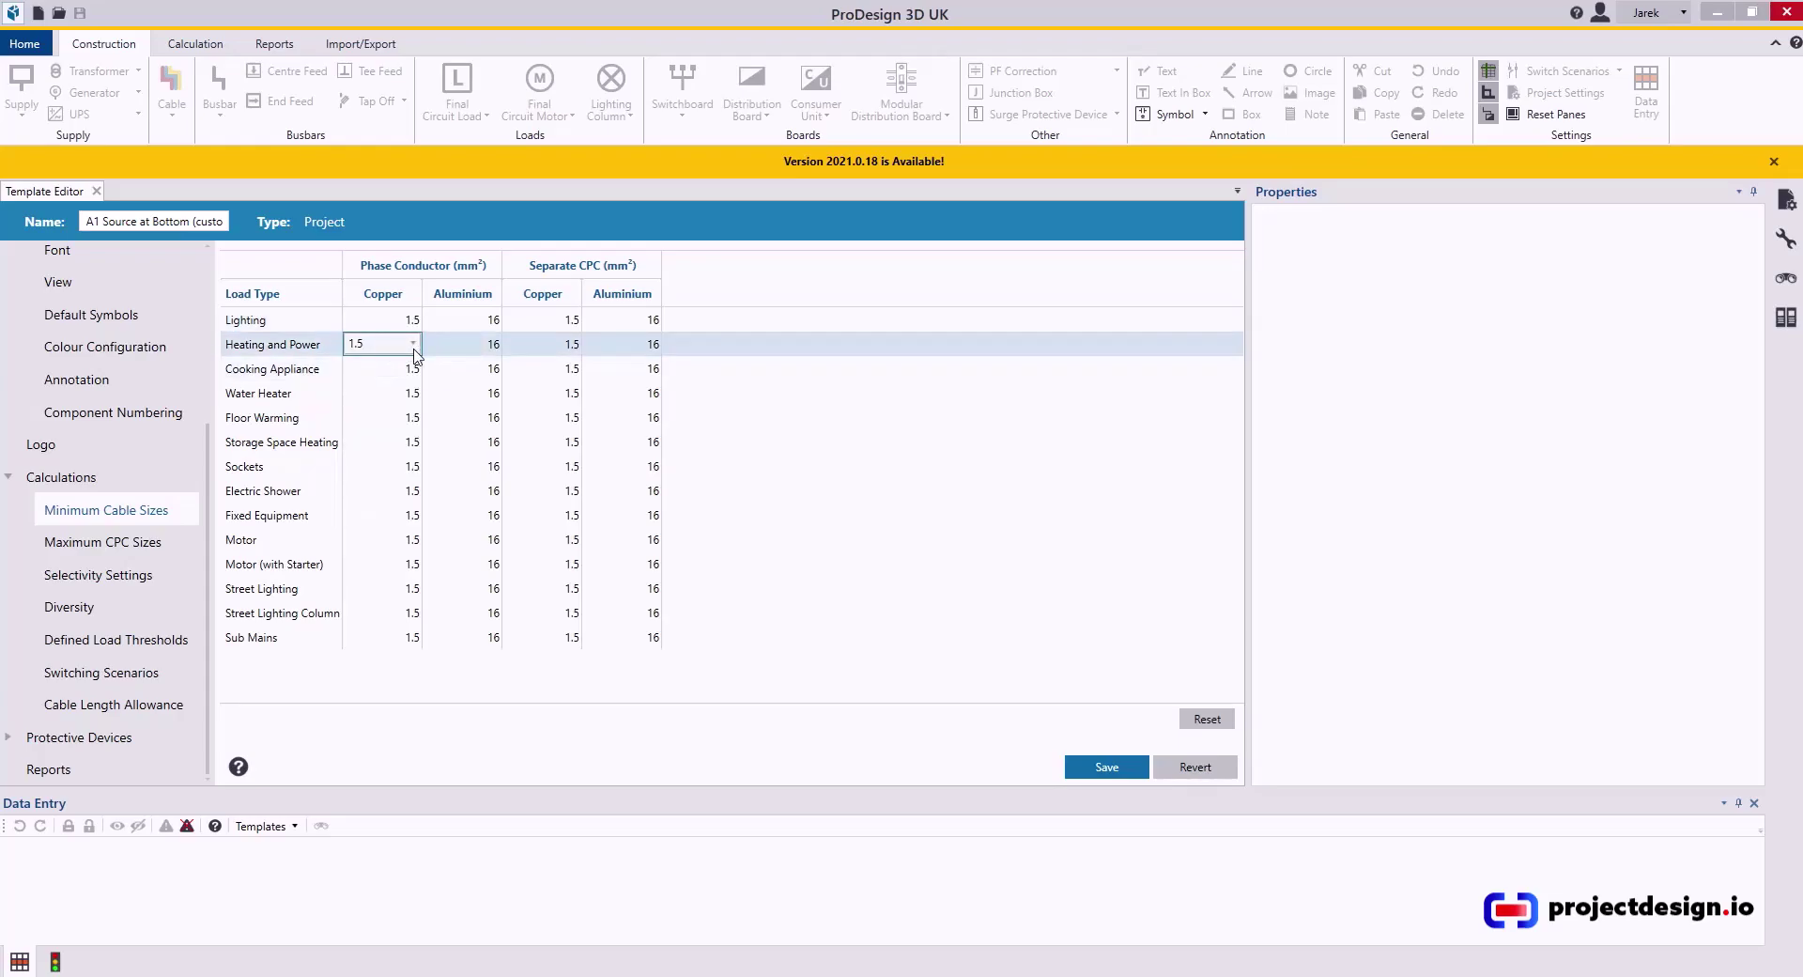
left_click(411, 344)
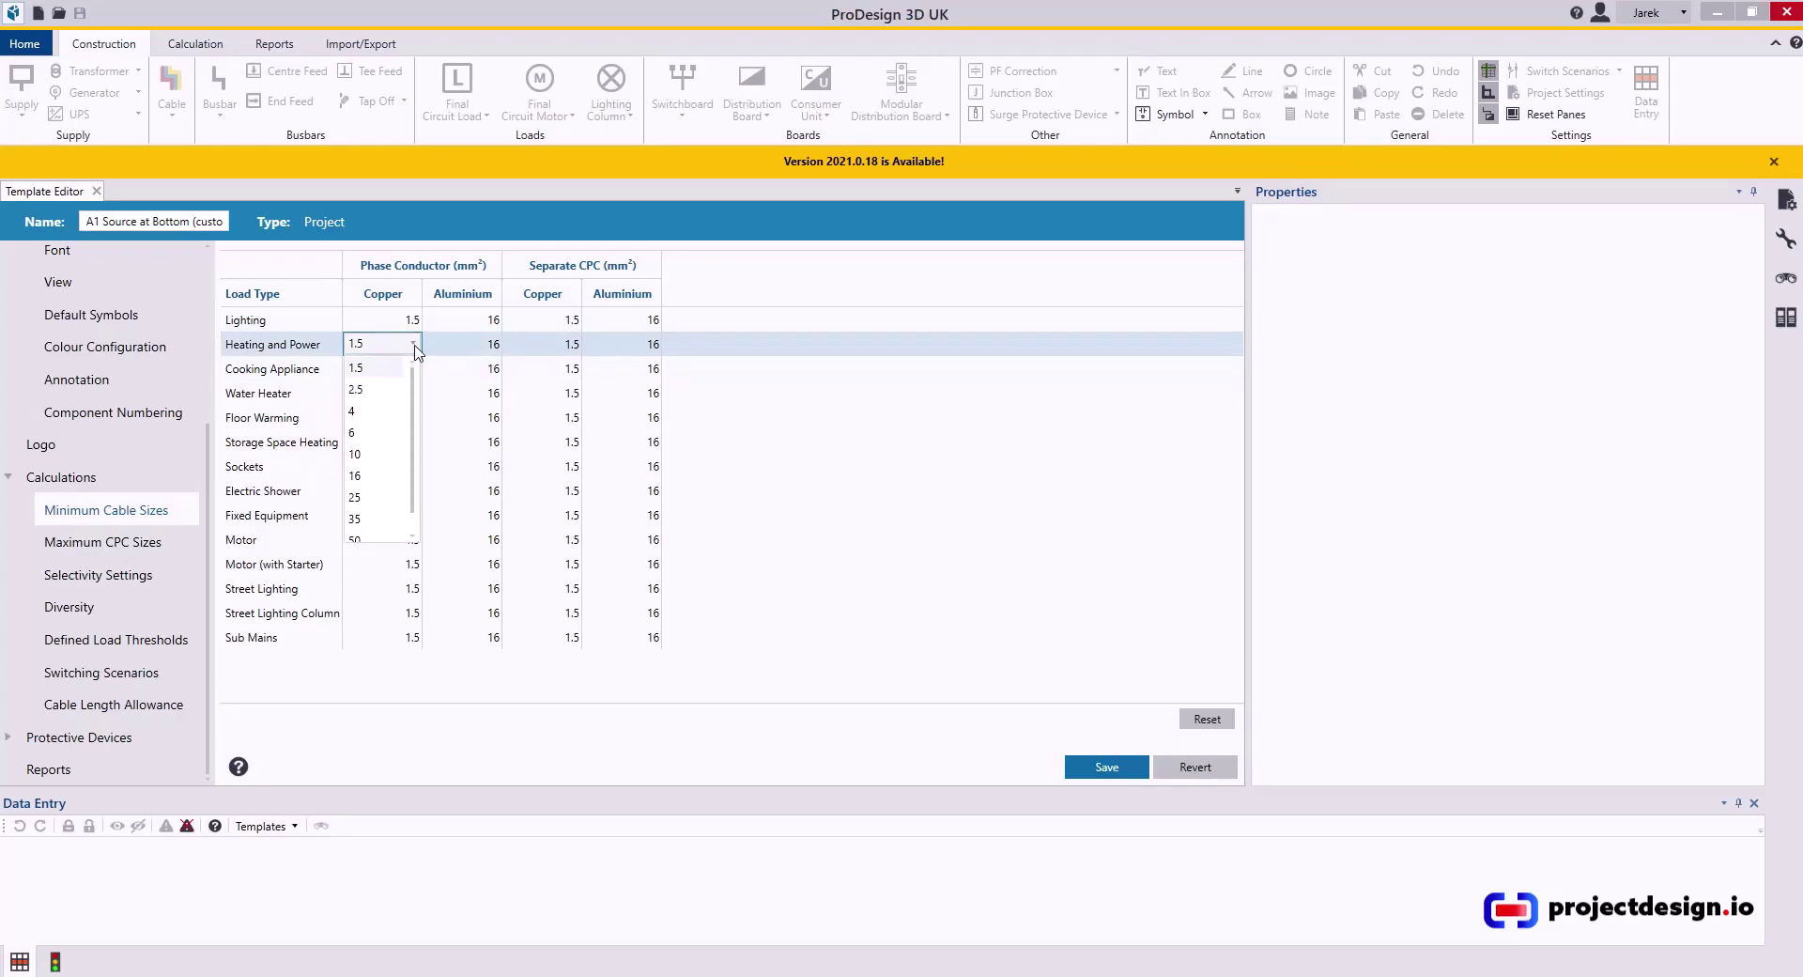
left_click(376, 390)
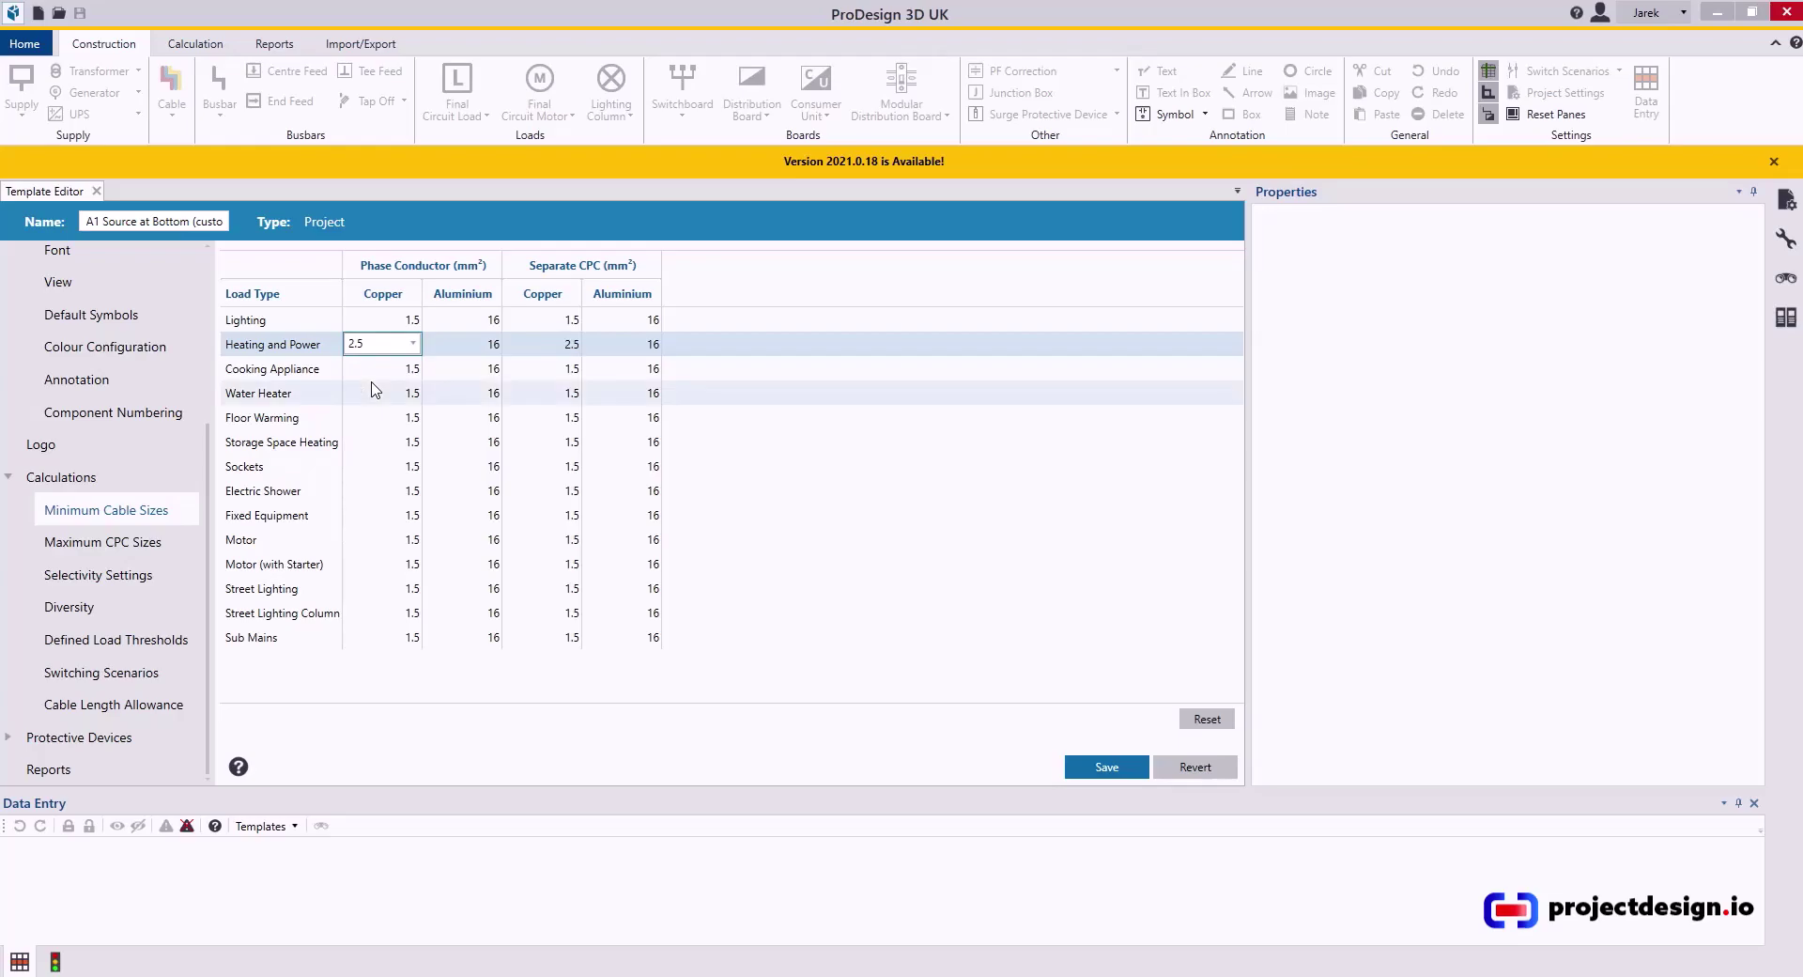
Set copper minimums: Cooking Appliance 6 mm², Water Heater and Floor Warming 2.5 mm²
left_click(410, 373)
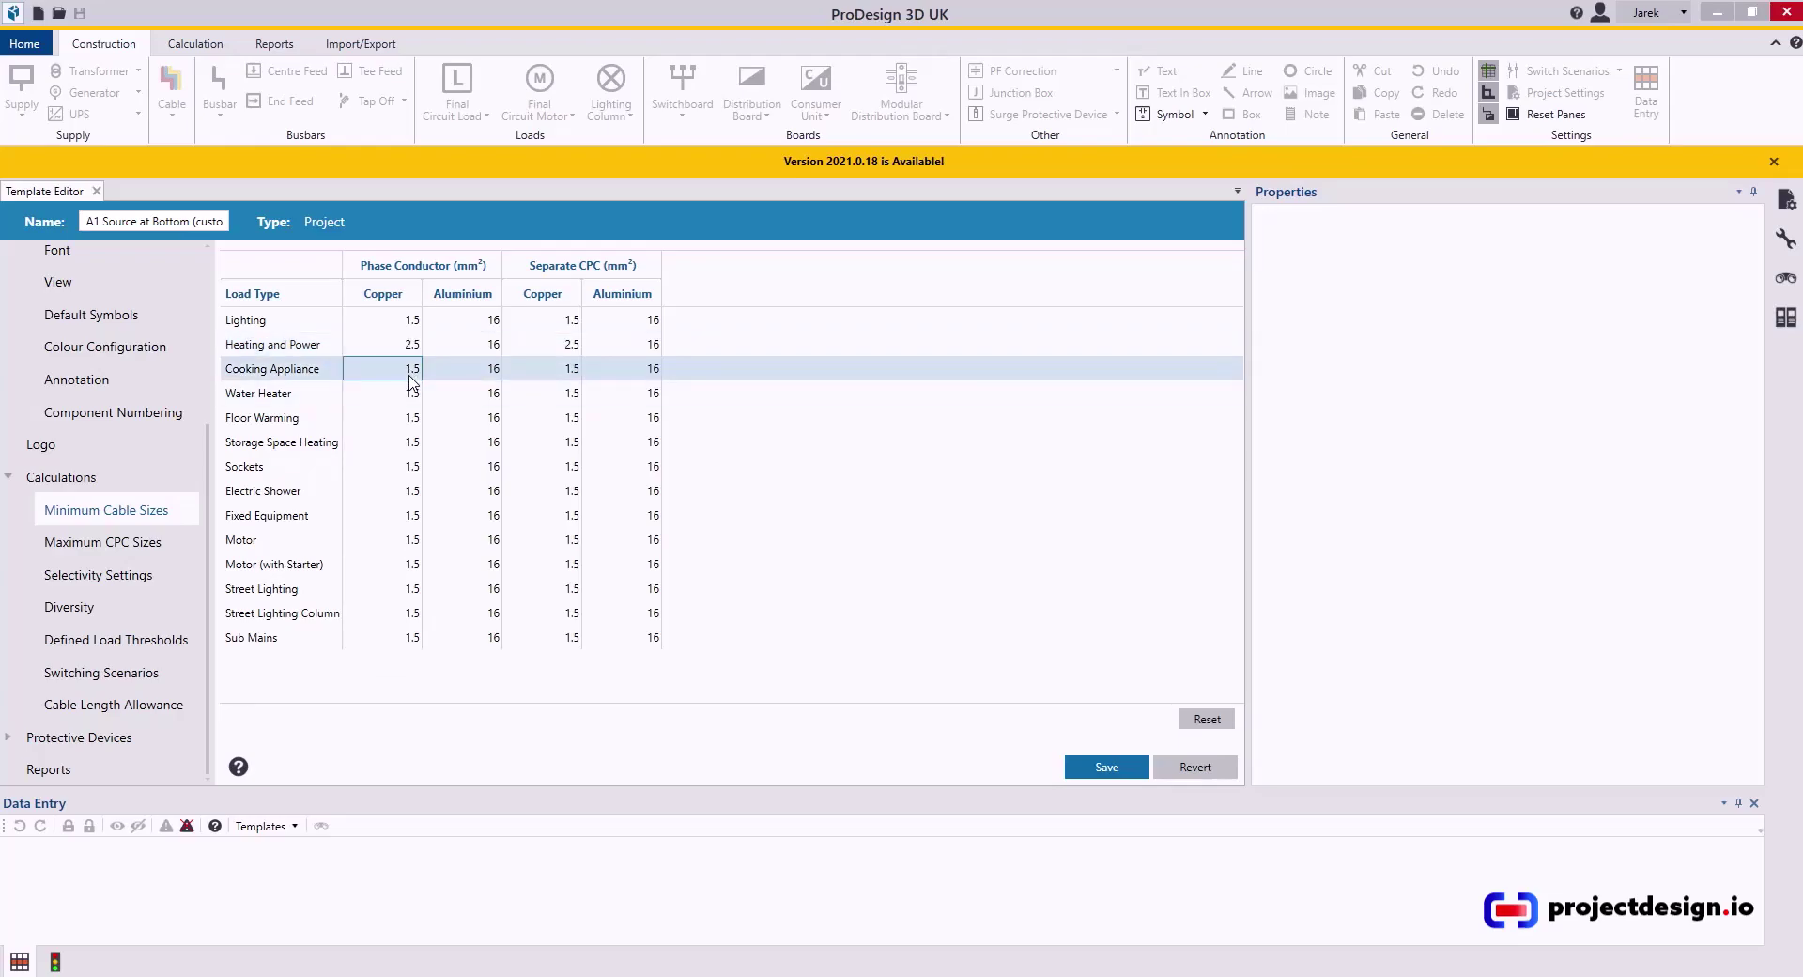
left_click(410, 375)
left_click(410, 370)
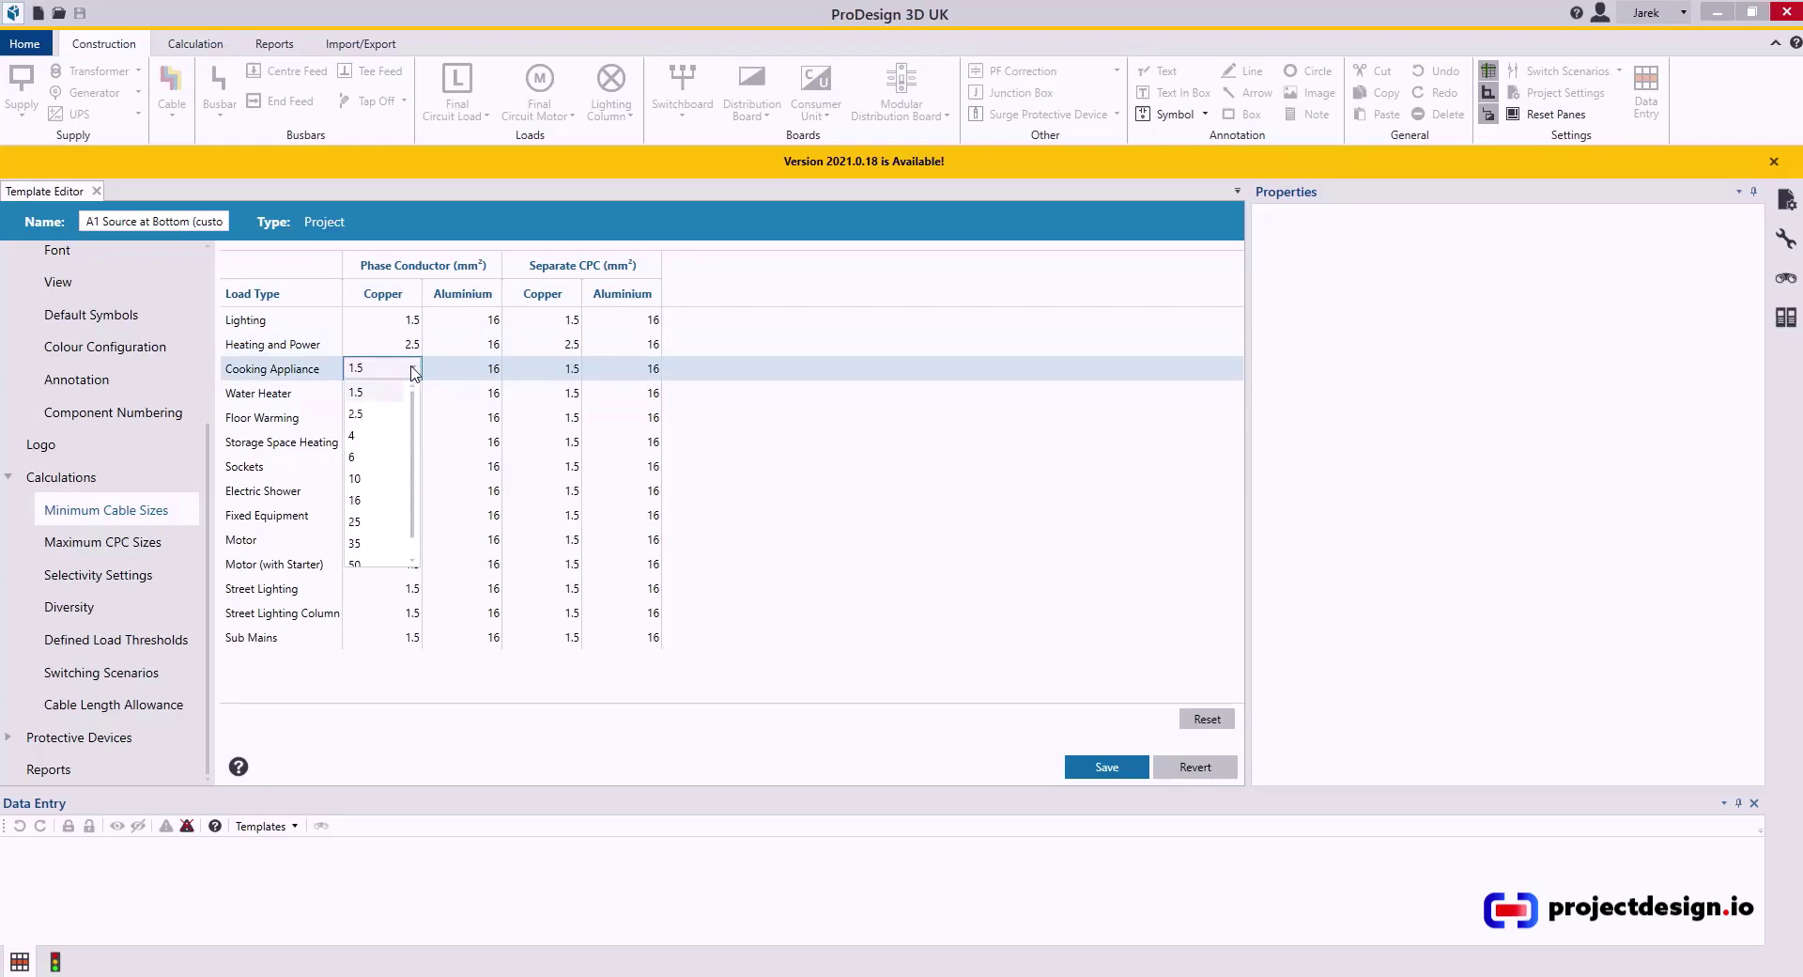
left_click(365, 458)
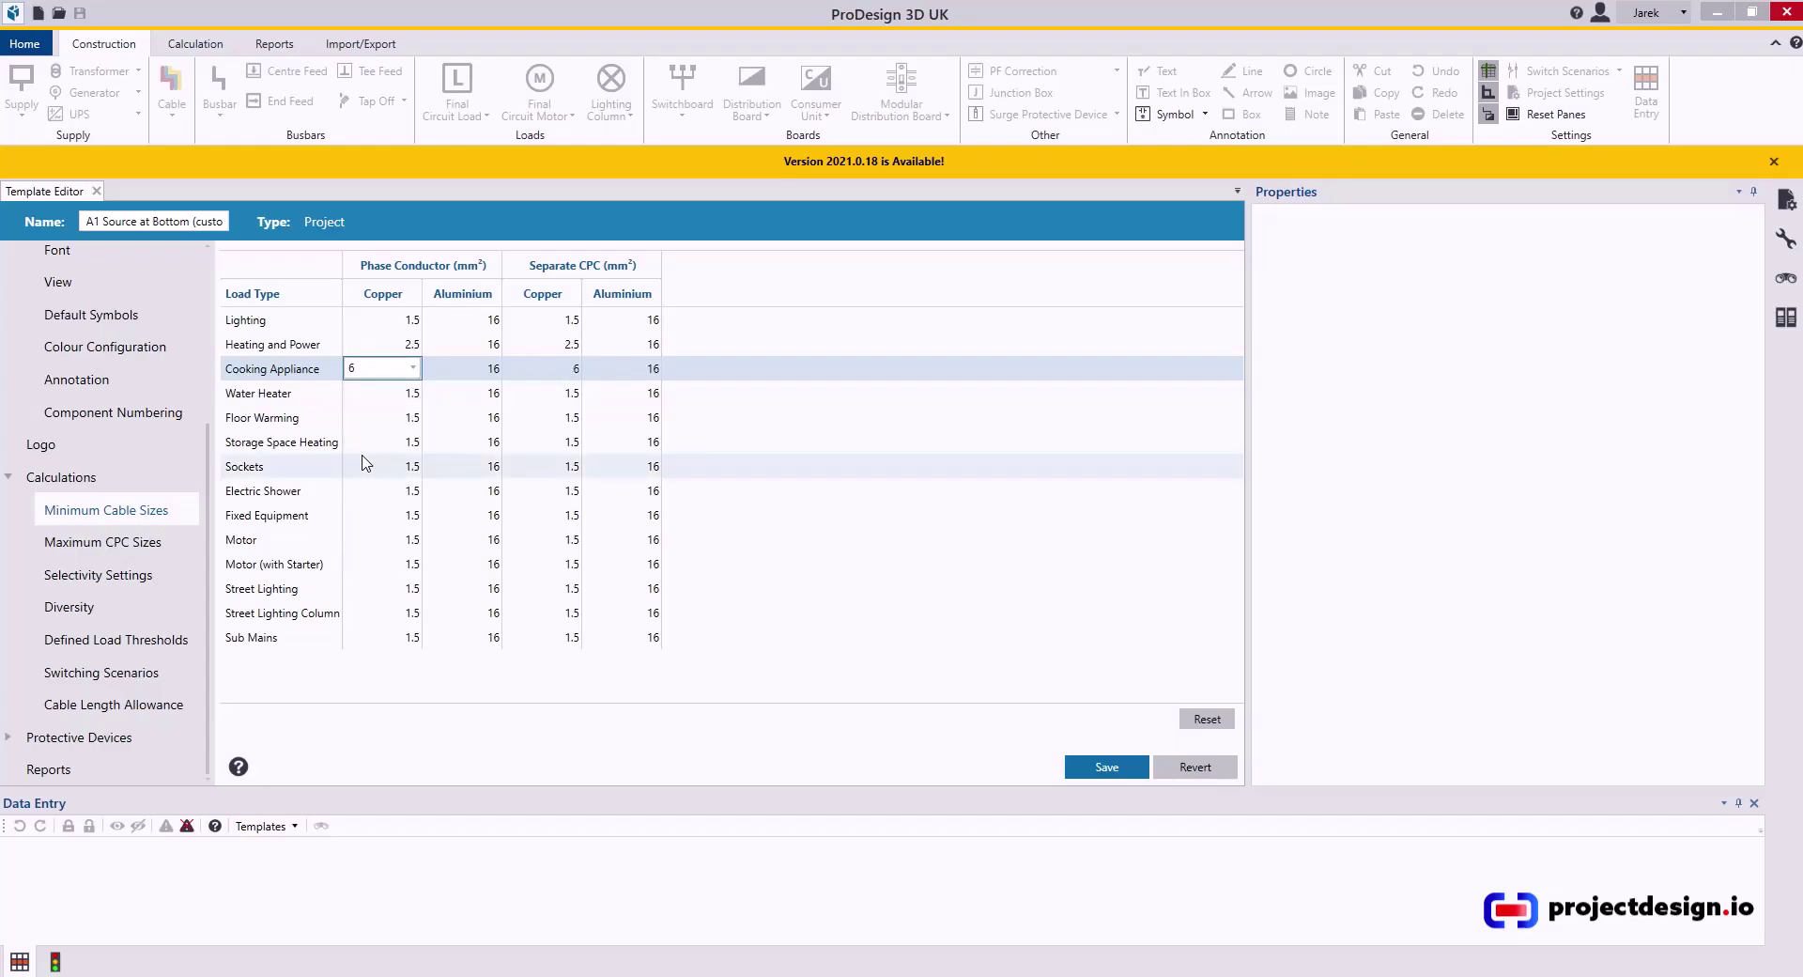
left_click(386, 393)
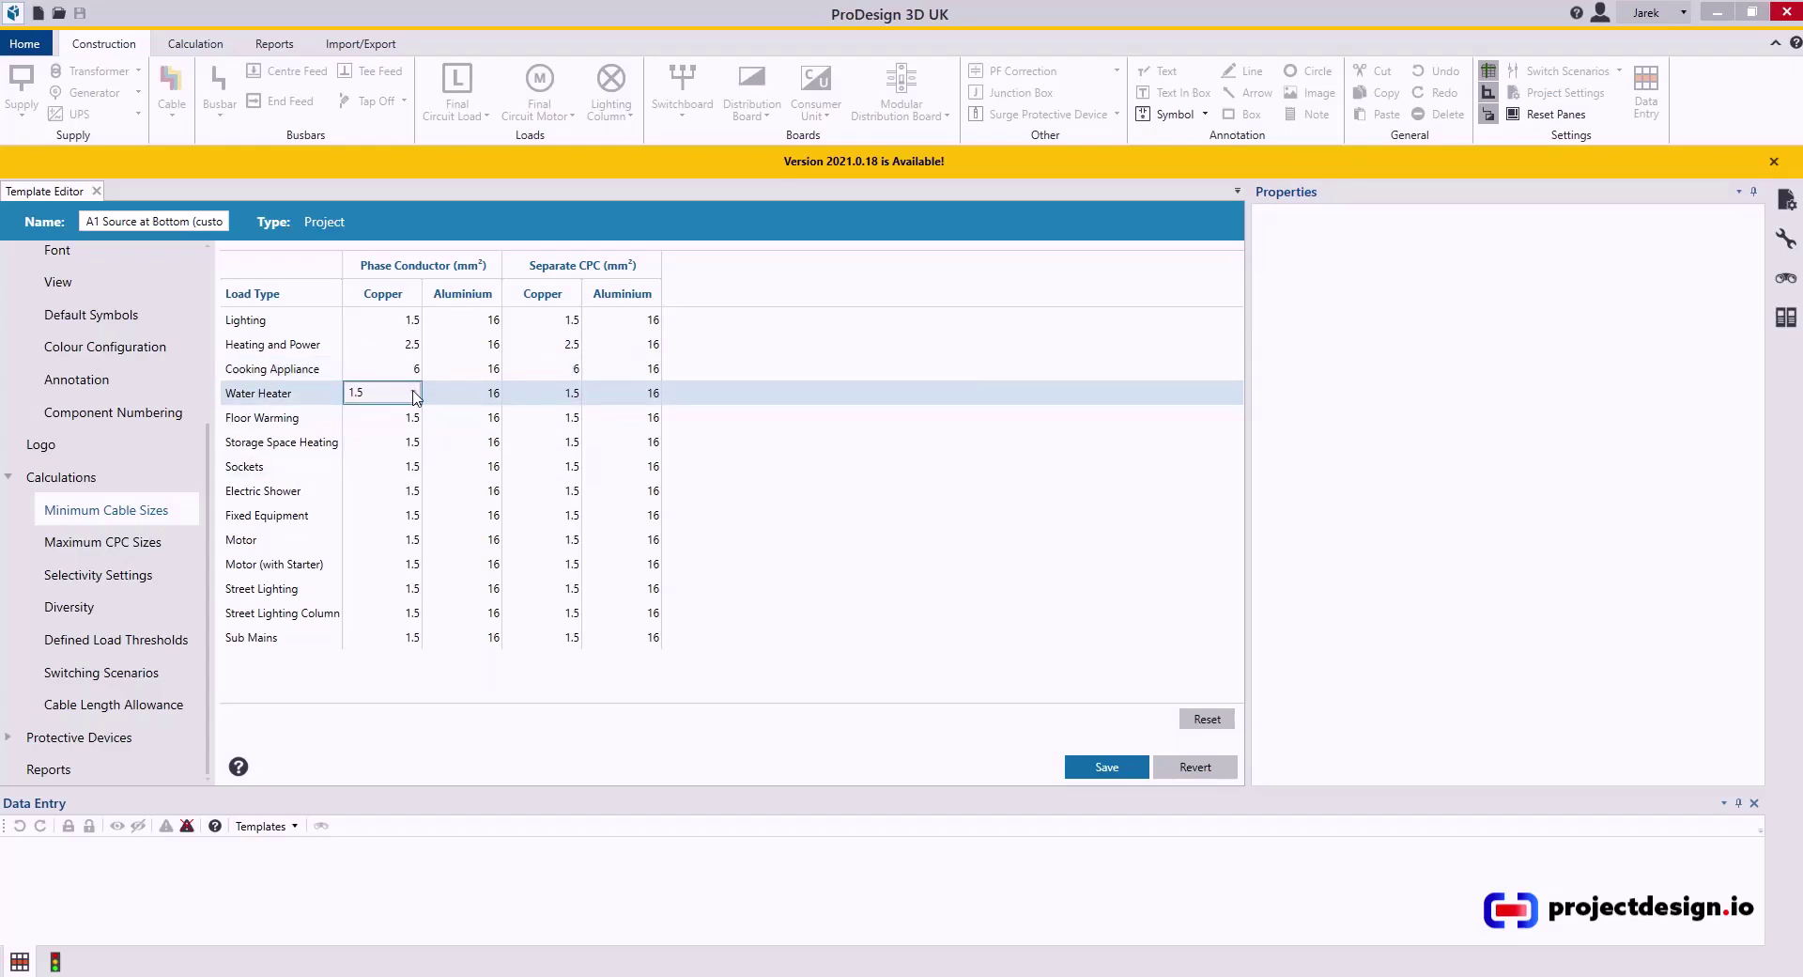
left_click(417, 395)
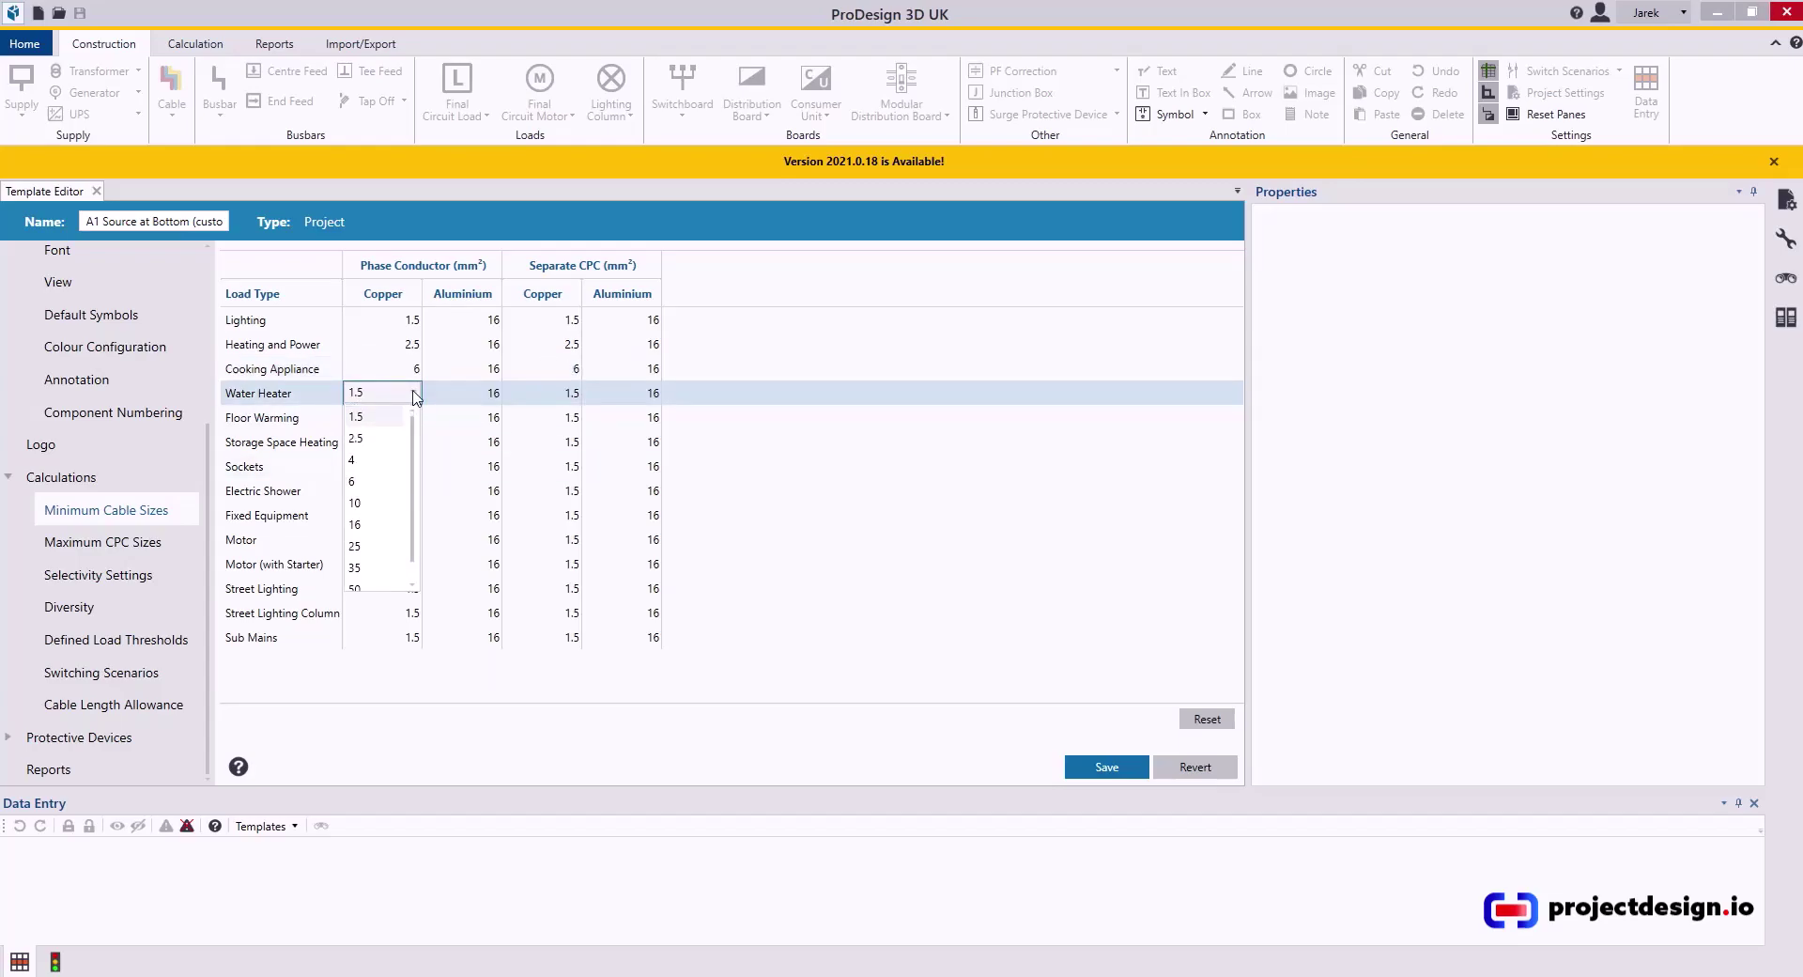
left_click(375, 439)
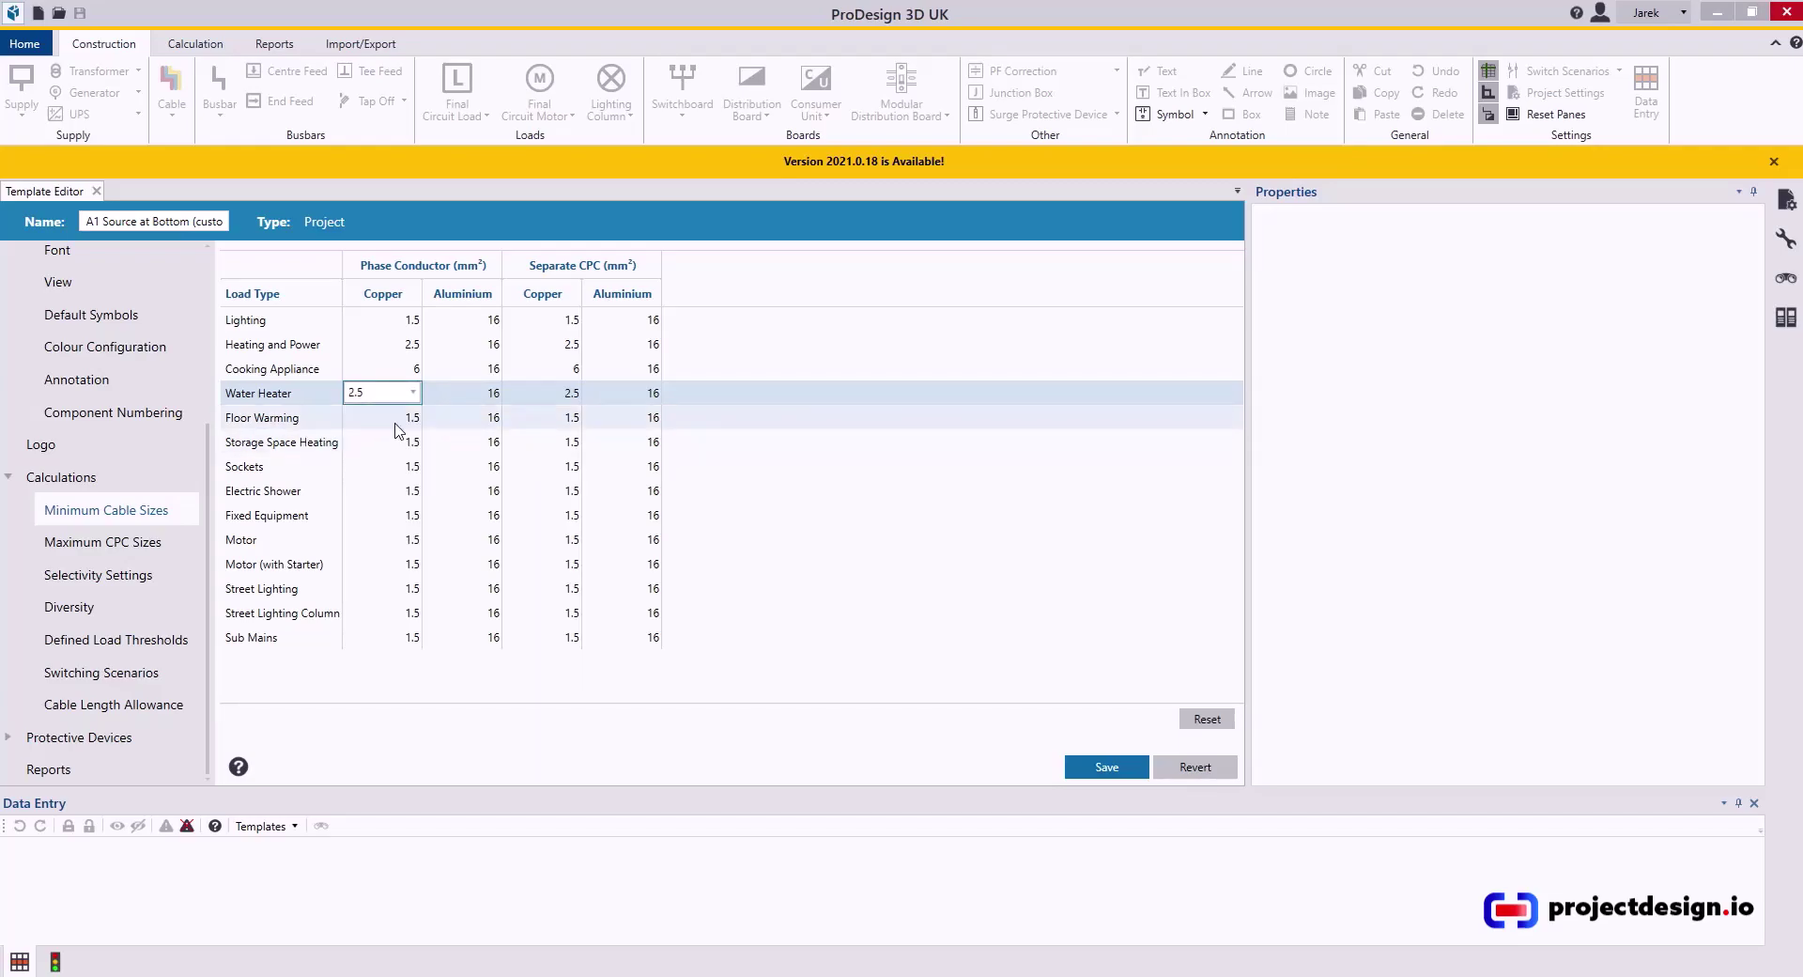
left_click(397, 424)
left_click(404, 426)
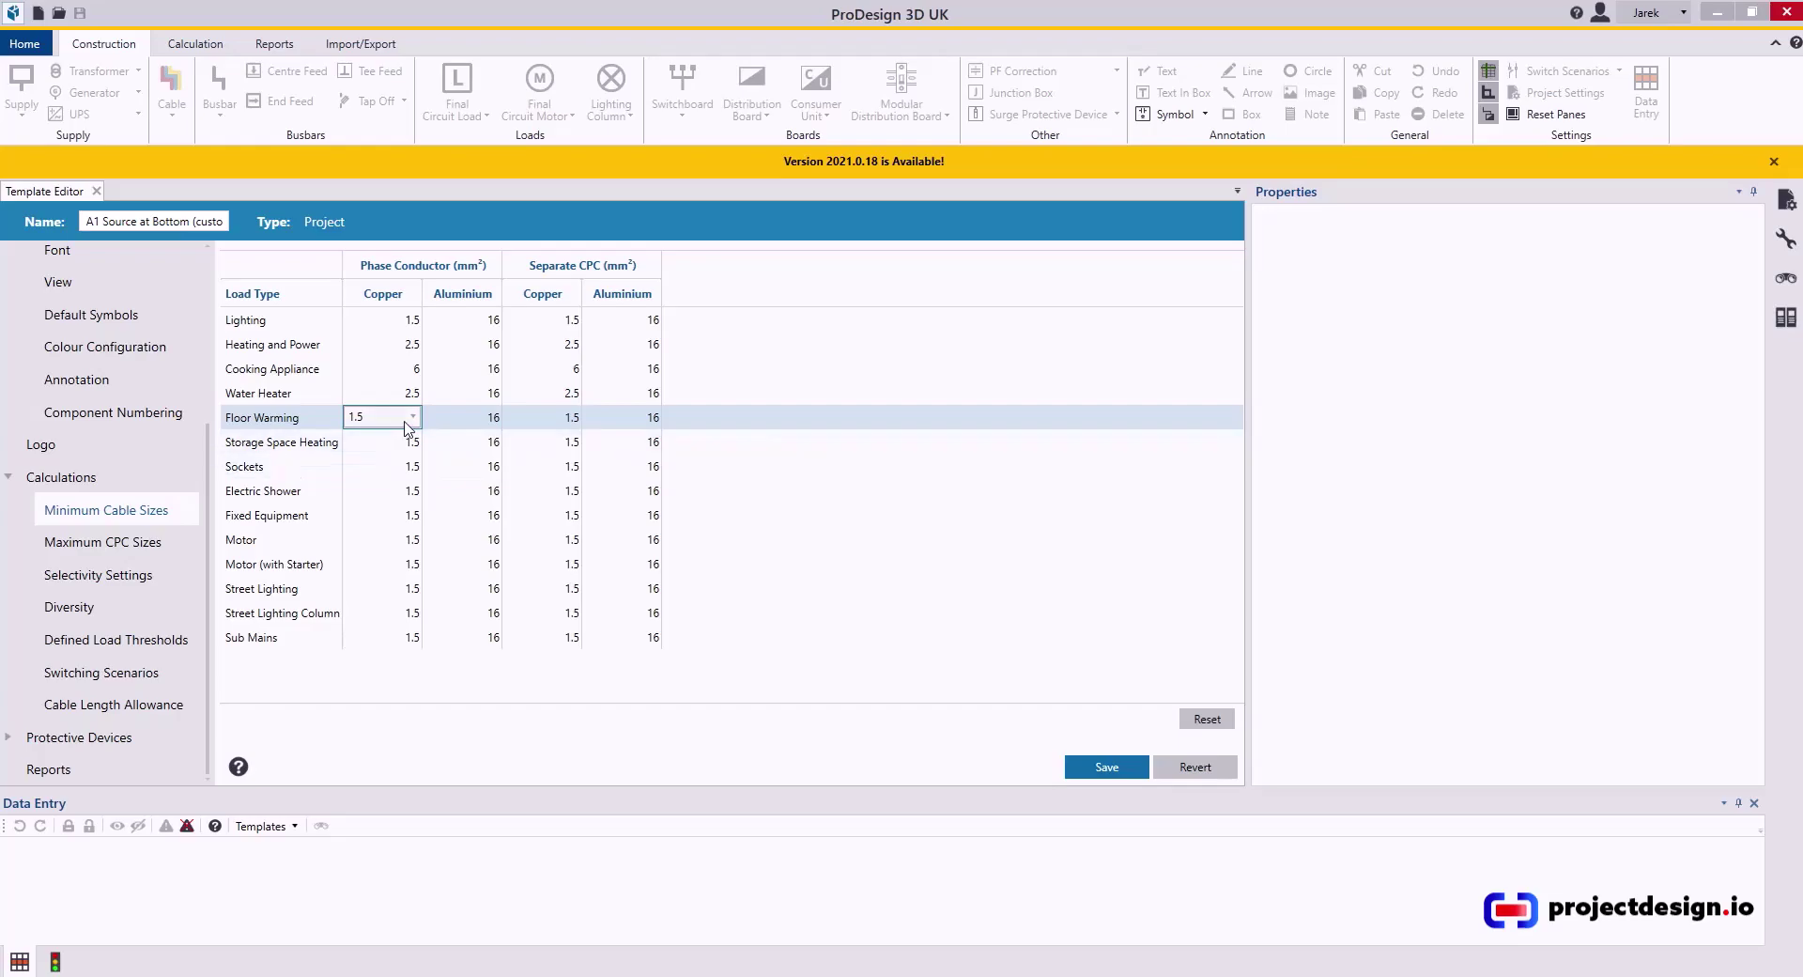
left_click(405, 425)
left_click(379, 469)
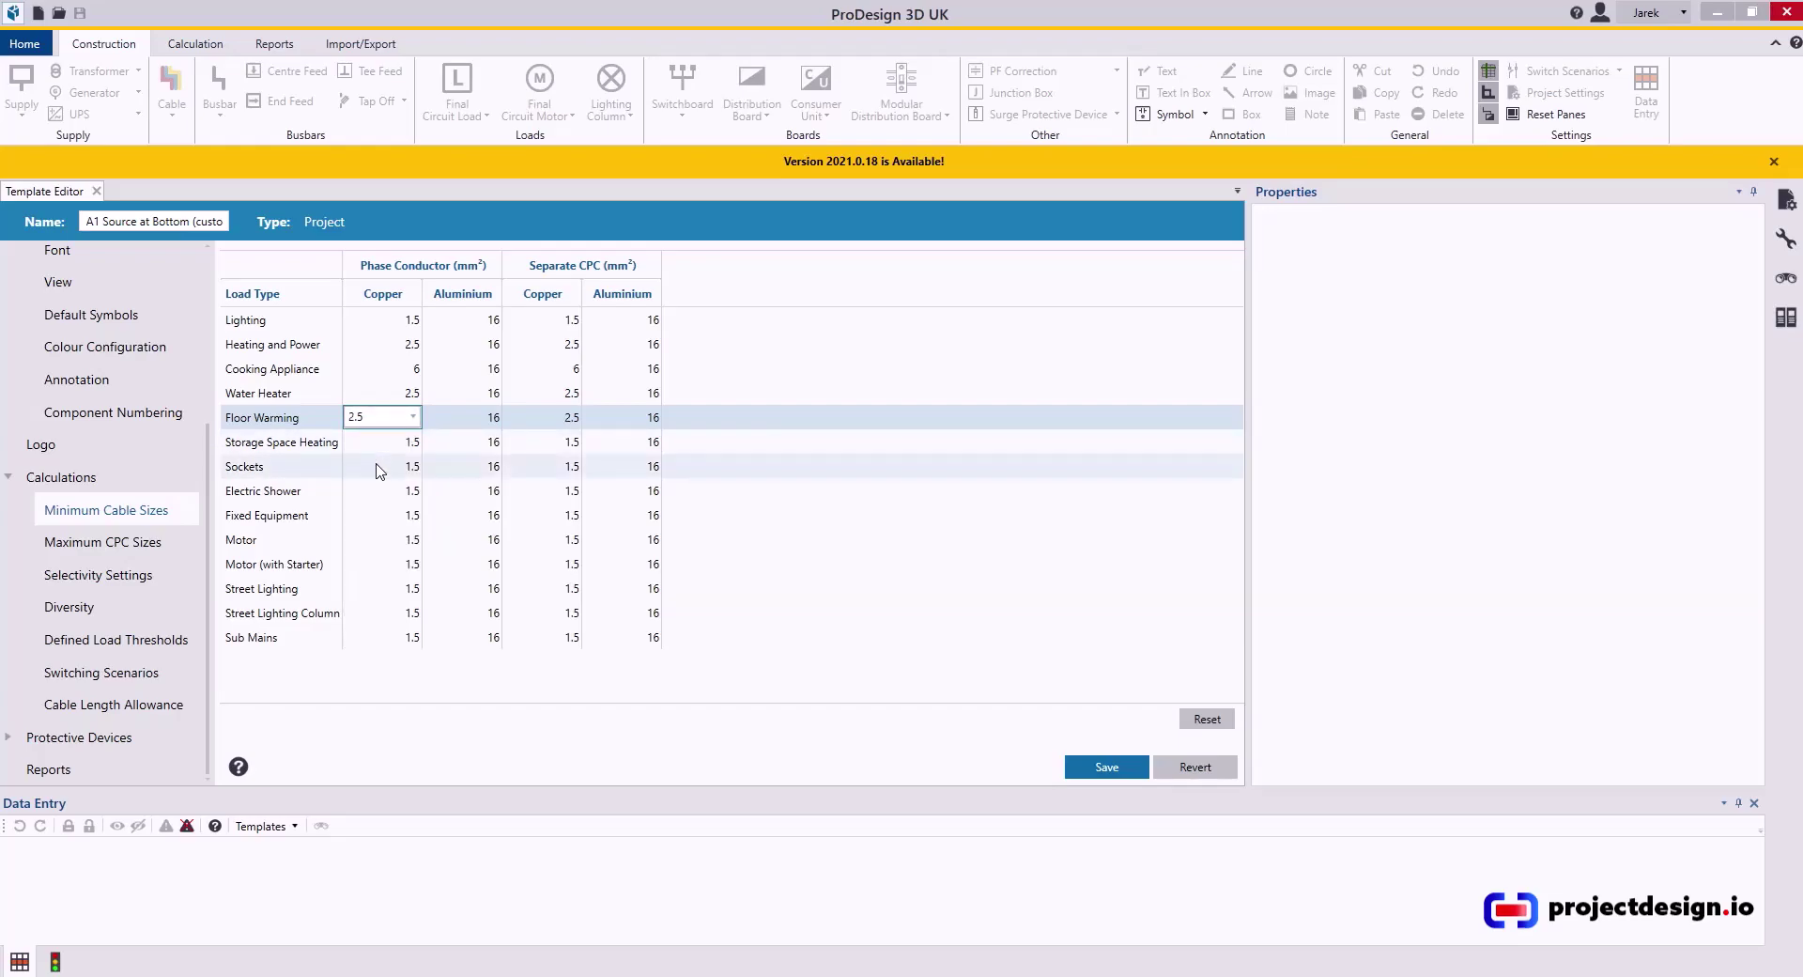
left_click(389, 446)
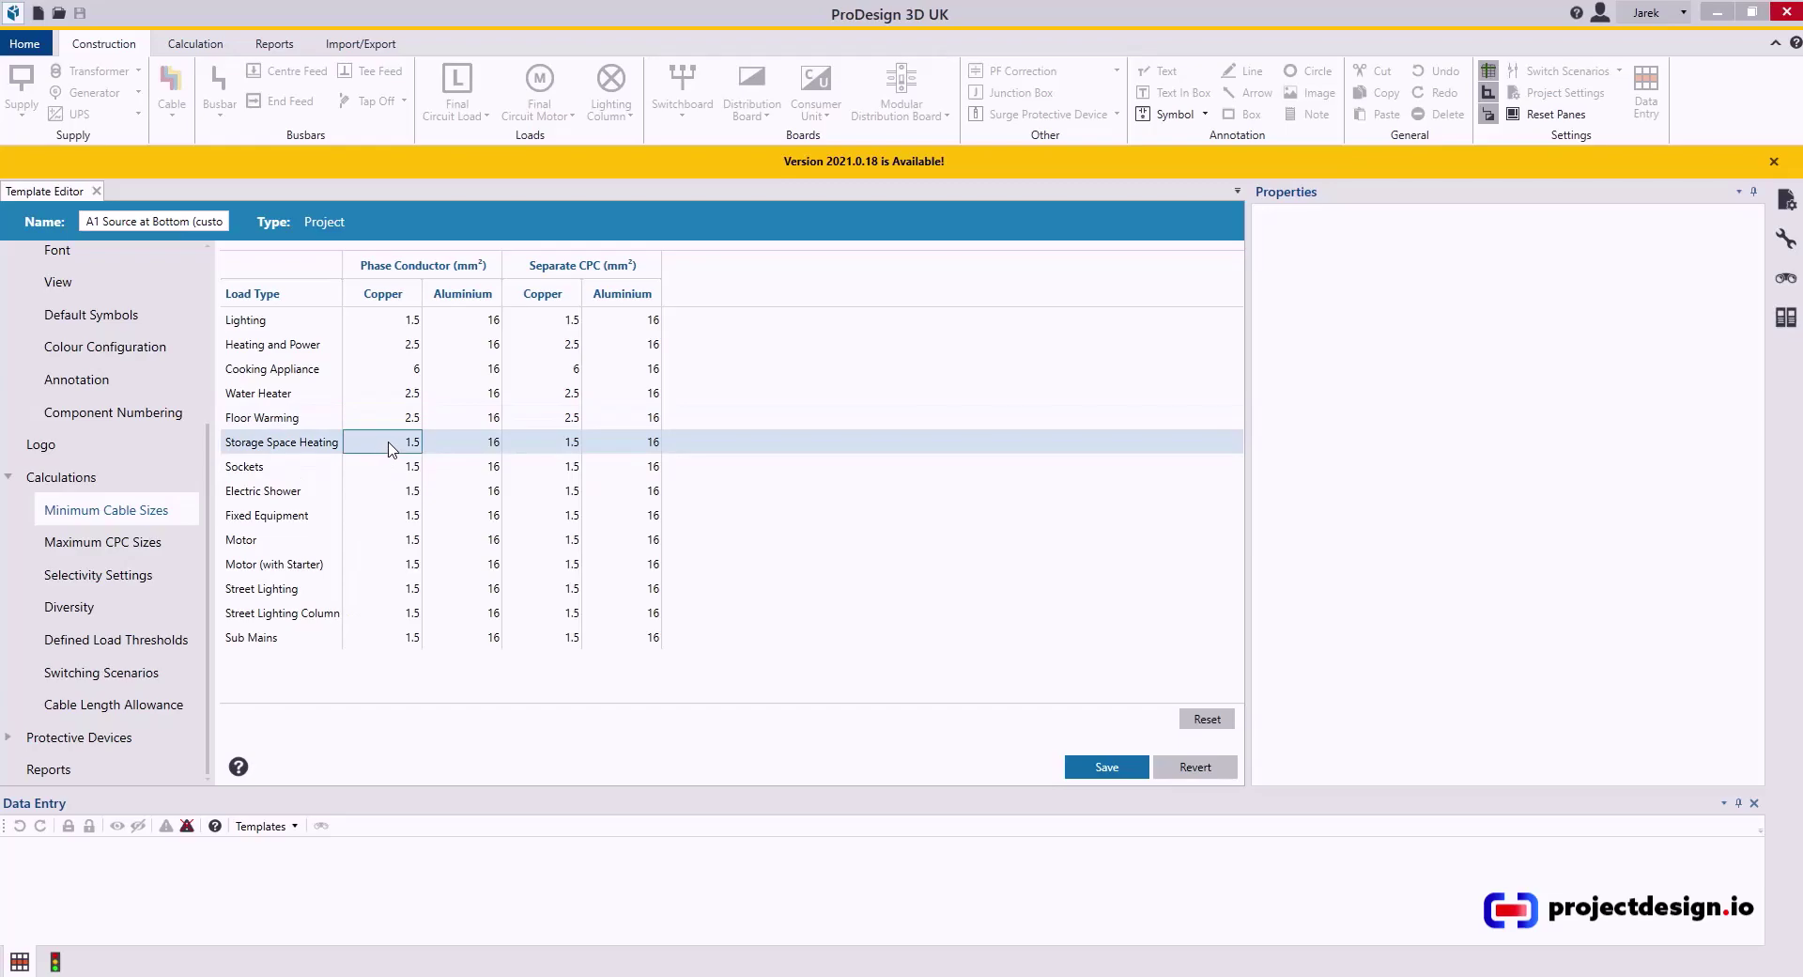
Set copper minimums: Storage Space Heating and Sockets 2.5 mm², Electric Shower 10 mm²
left_click(406, 444)
left_click(413, 442)
left_click(374, 488)
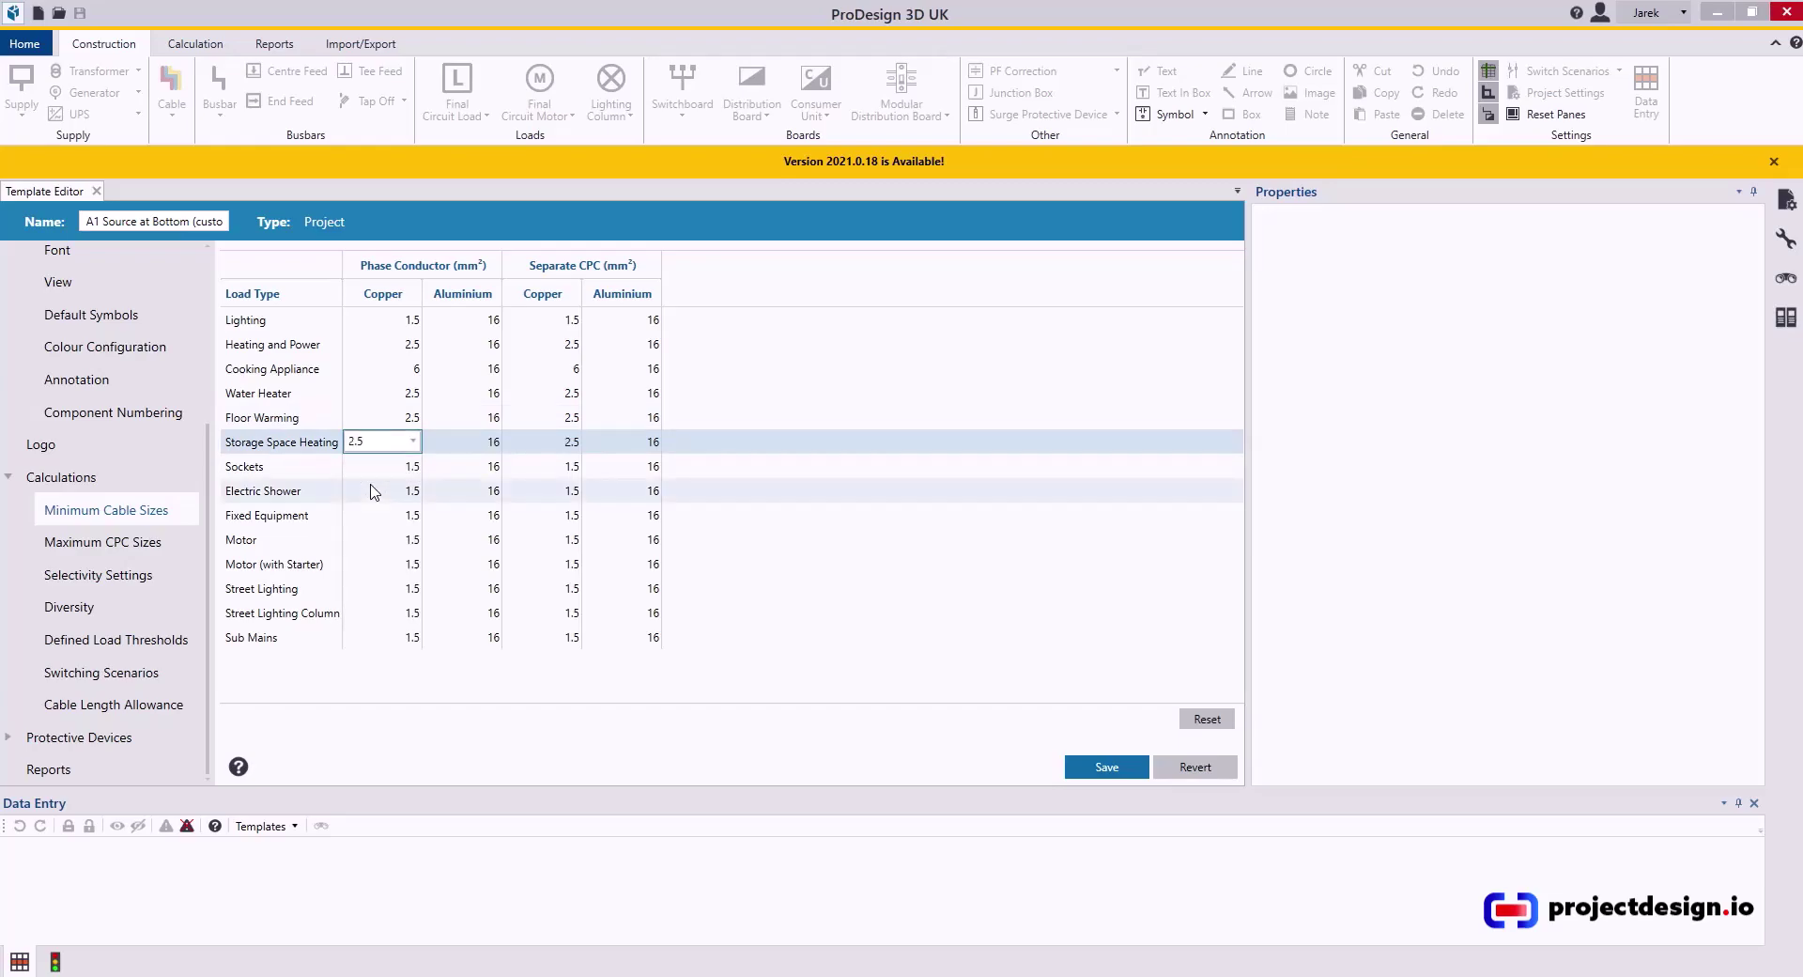
left_click(414, 467)
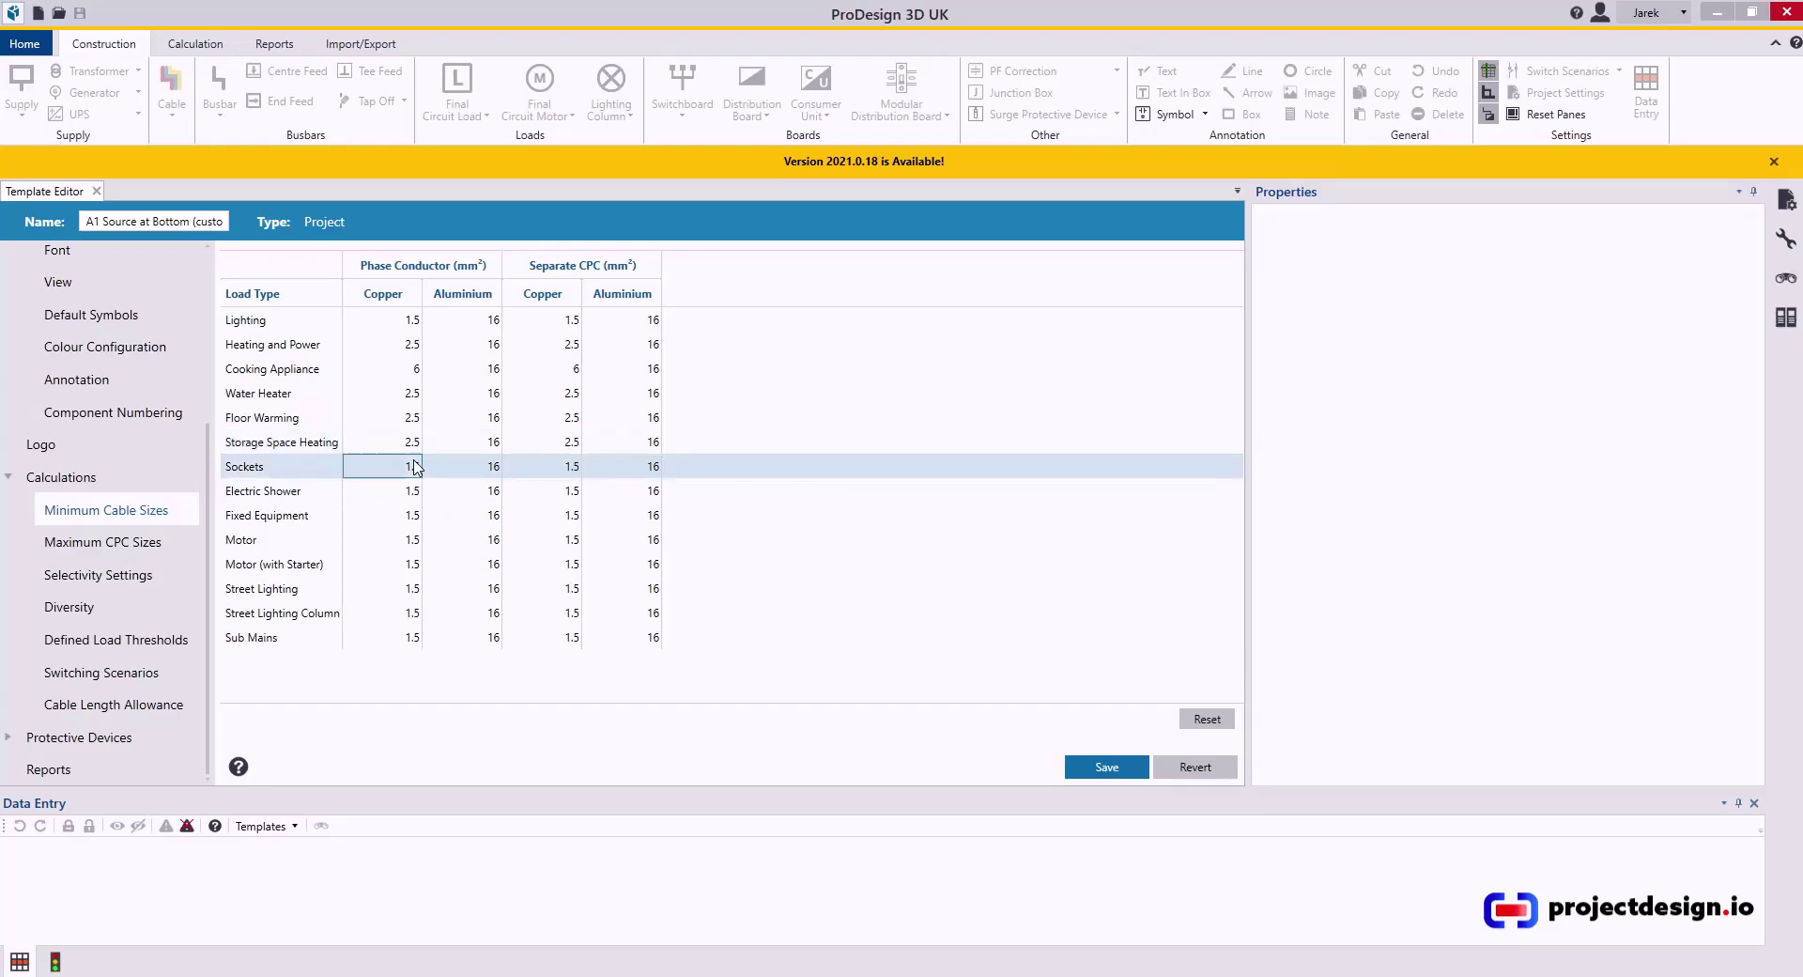
left_click(414, 467)
left_click(412, 465)
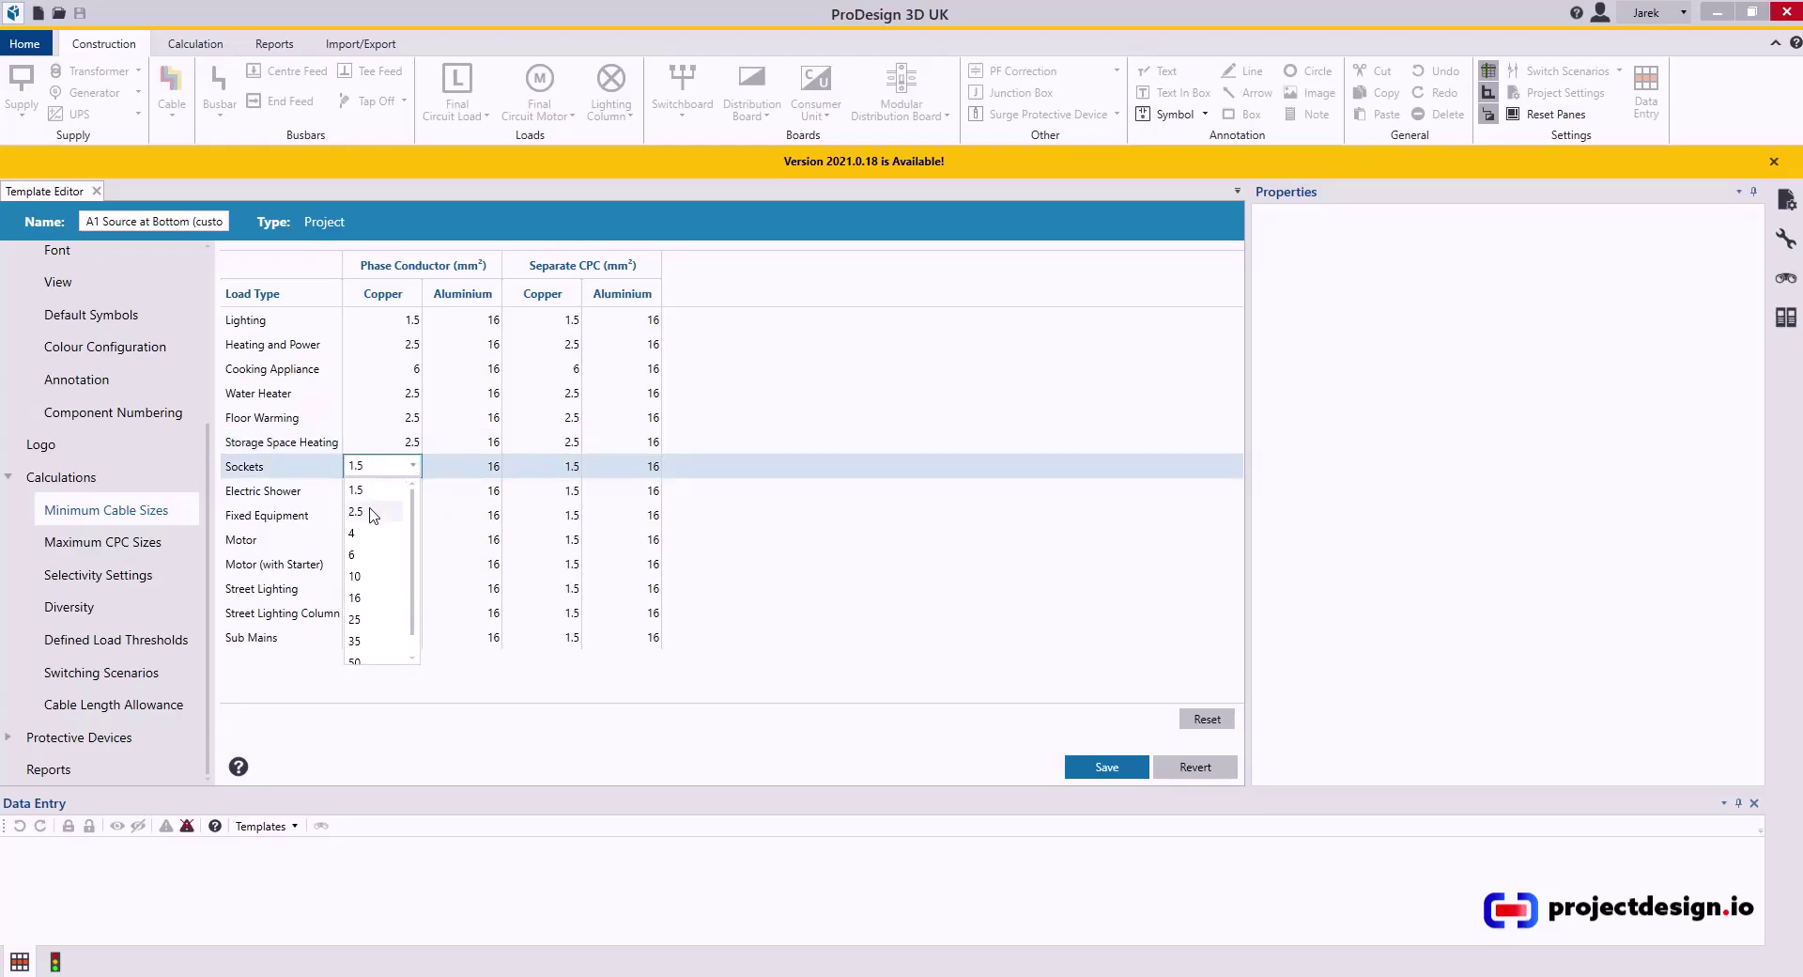
left_click(374, 511)
left_click(413, 491)
left_click(412, 495)
left_click(413, 492)
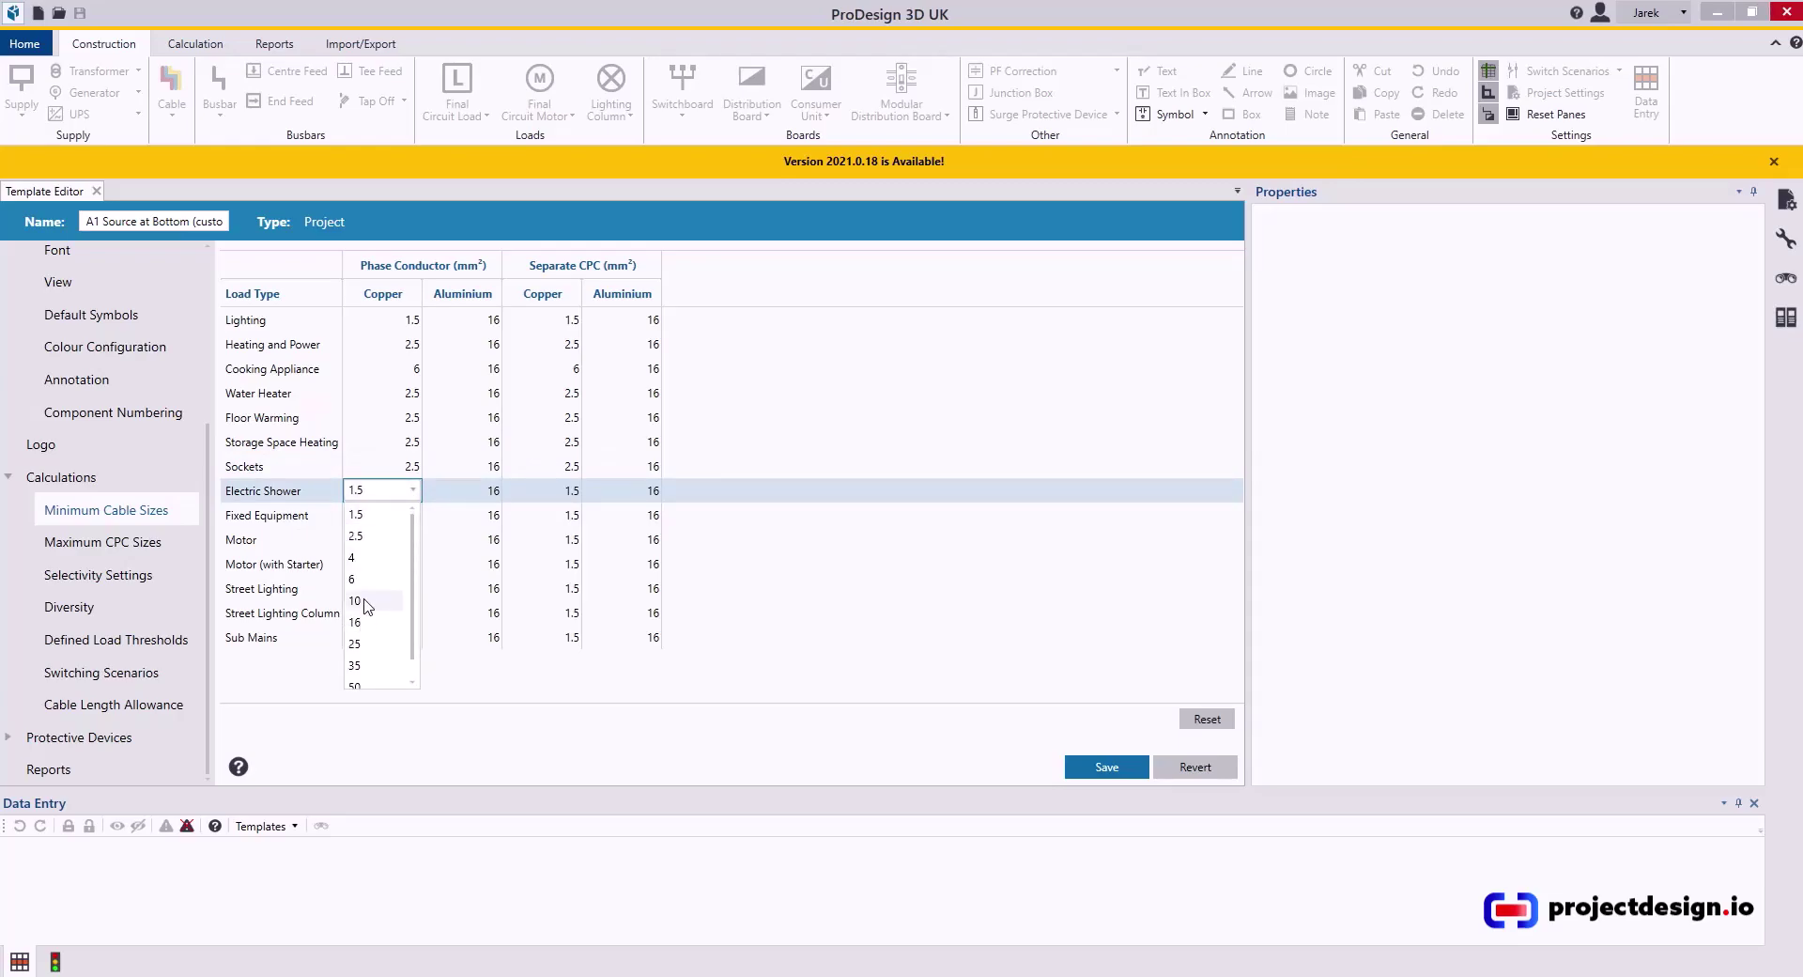
left_click(364, 602)
Set Fixed Equipment, Motor and Motor (with Starter) copper minimums to 2.5 mm²
left_click(396, 528)
left_click(404, 522)
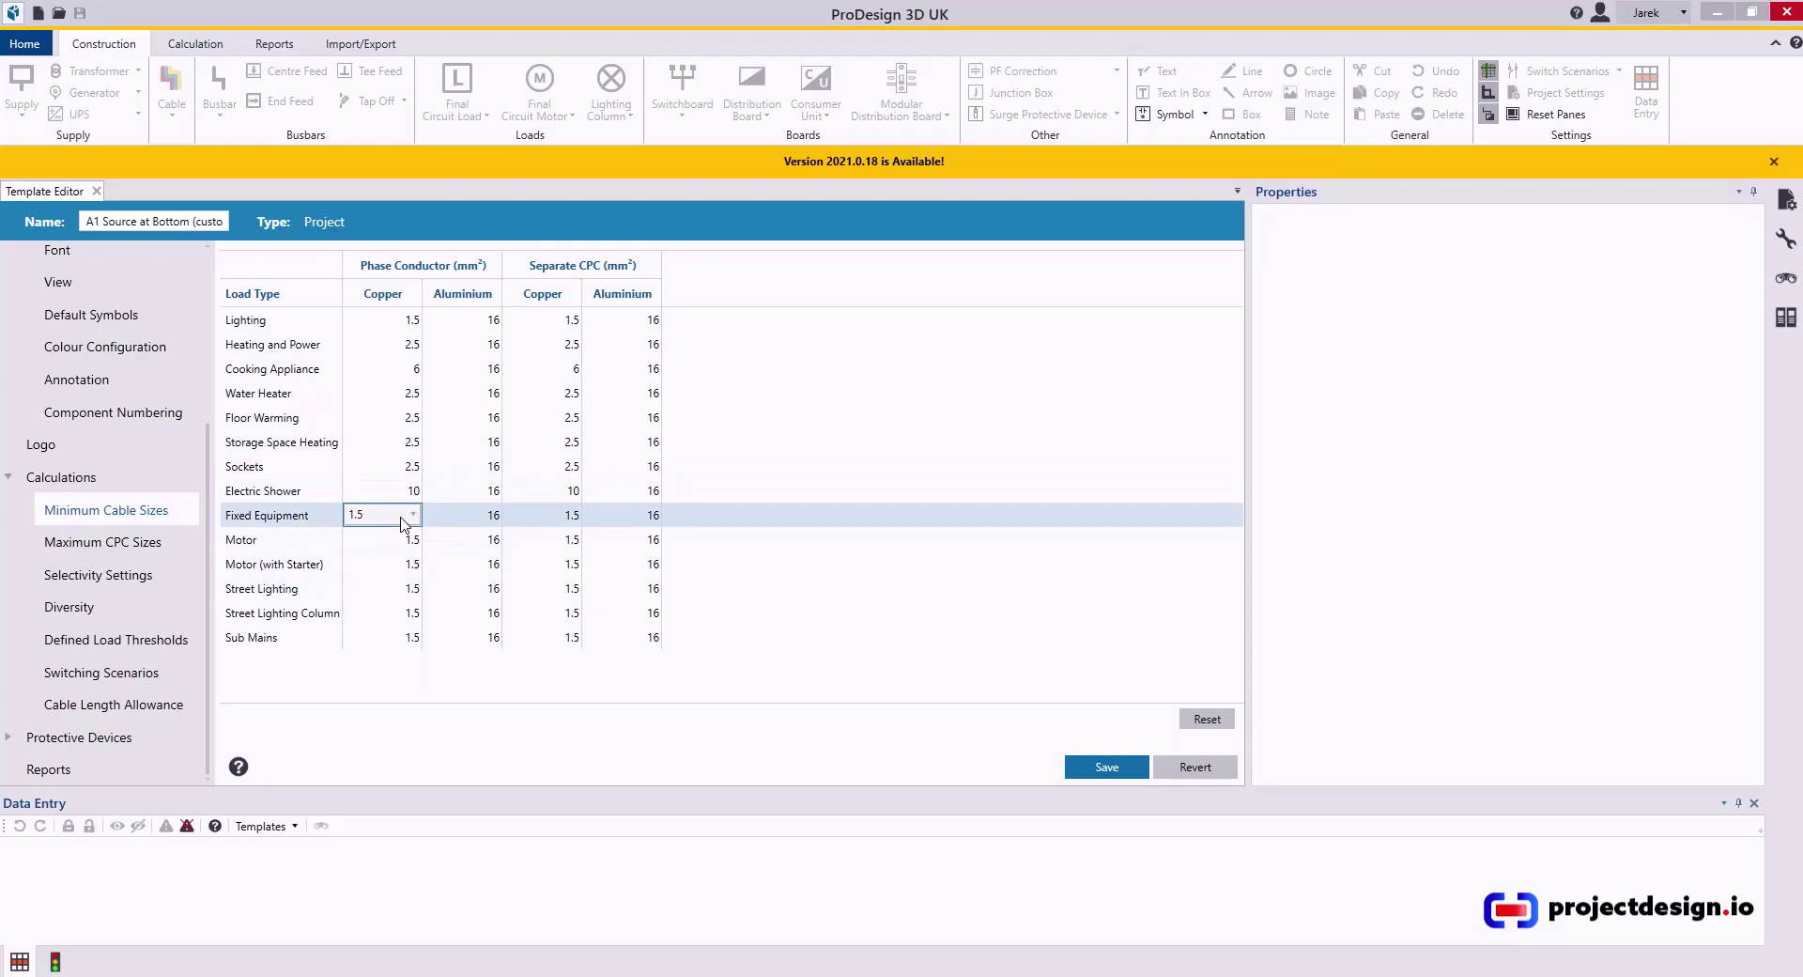
left_click(412, 515)
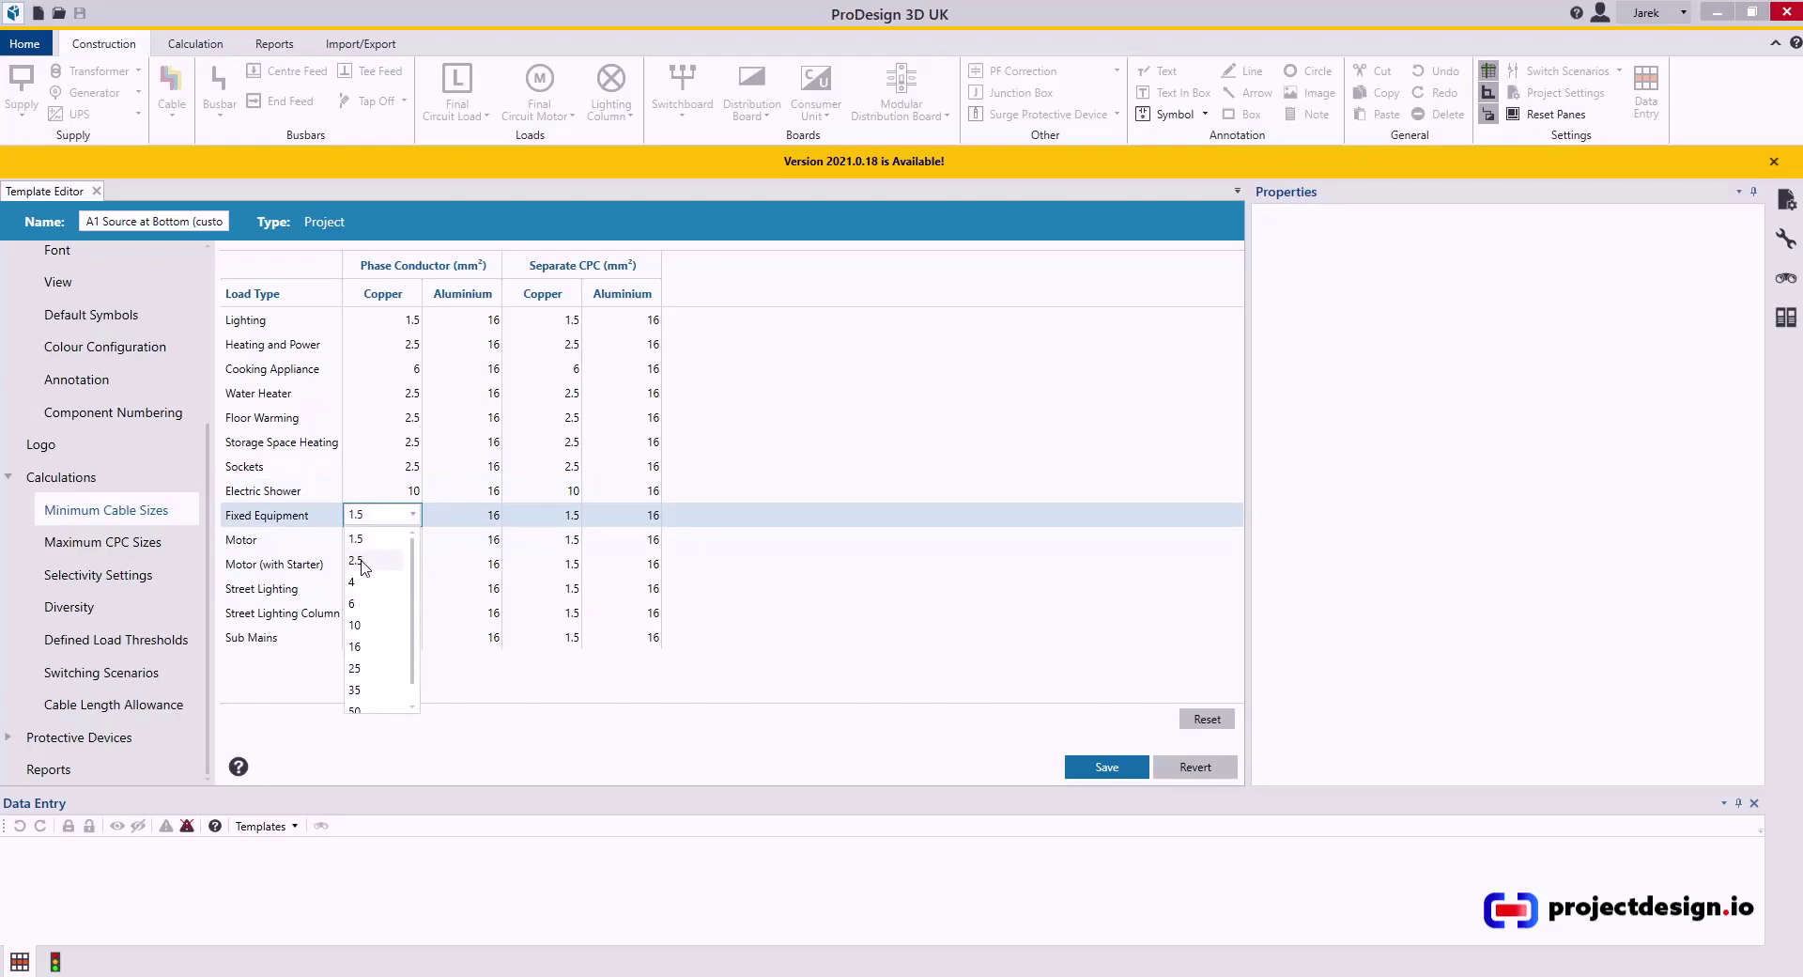
left_click(362, 562)
left_click(399, 540)
left_click(417, 543)
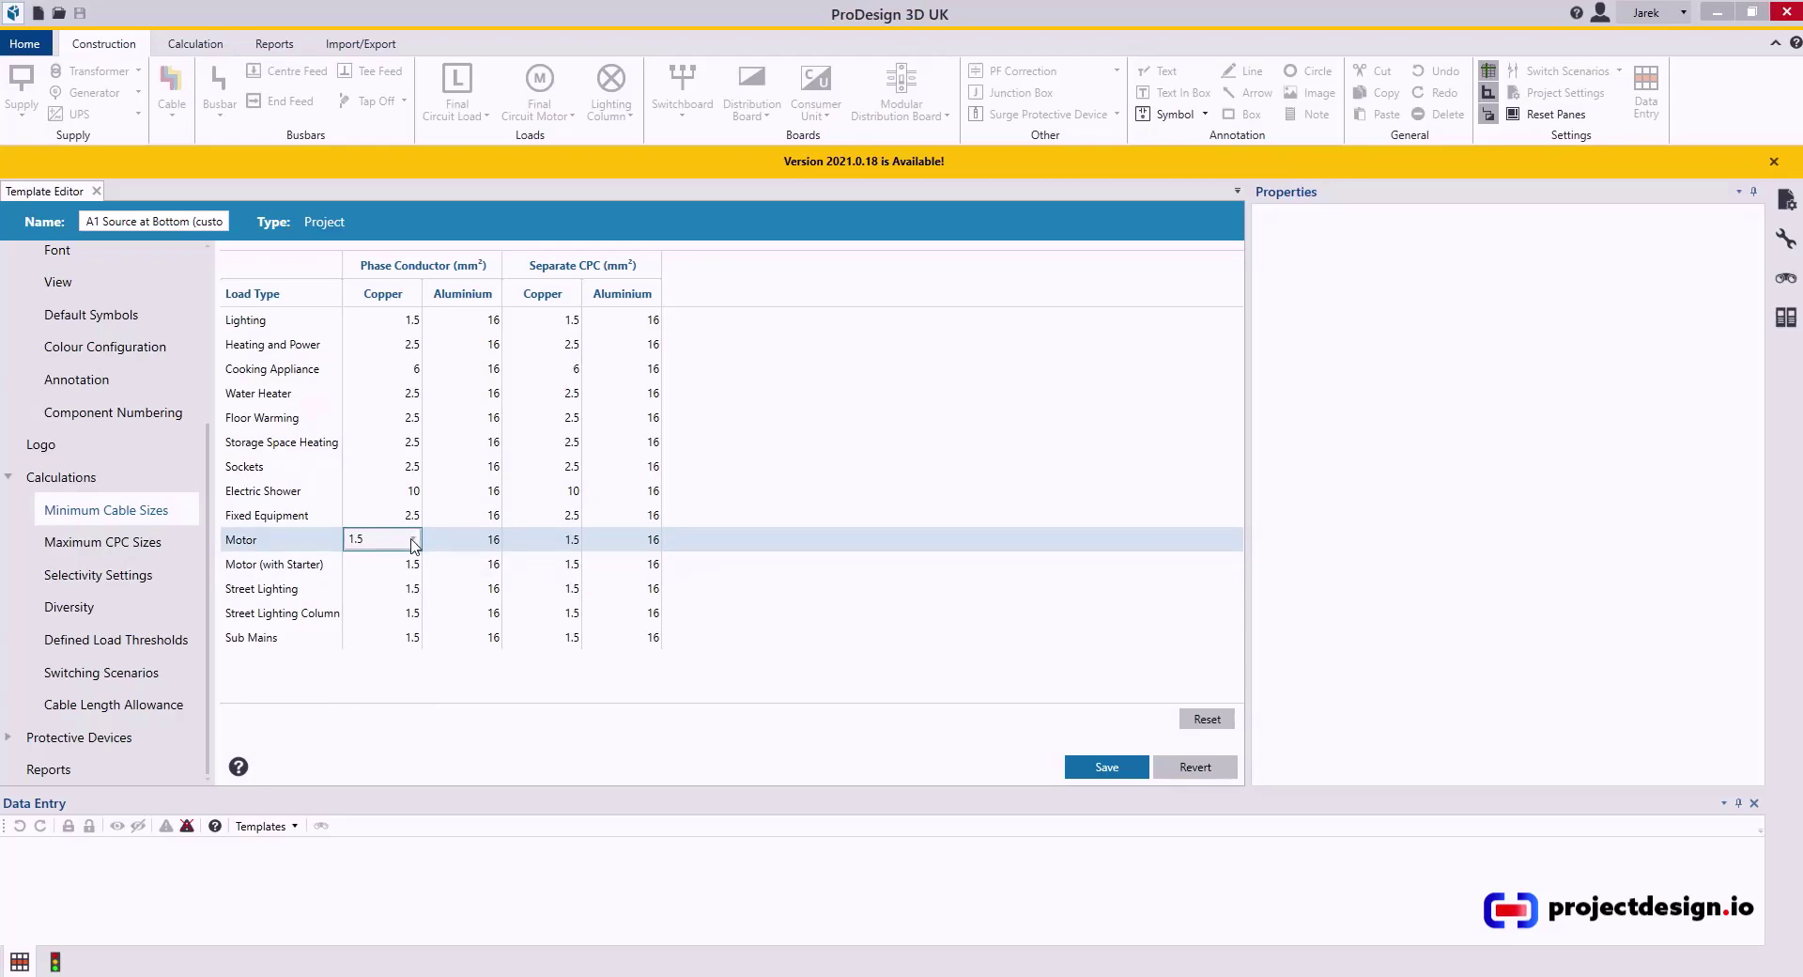
left_click(414, 544)
left_click(368, 587)
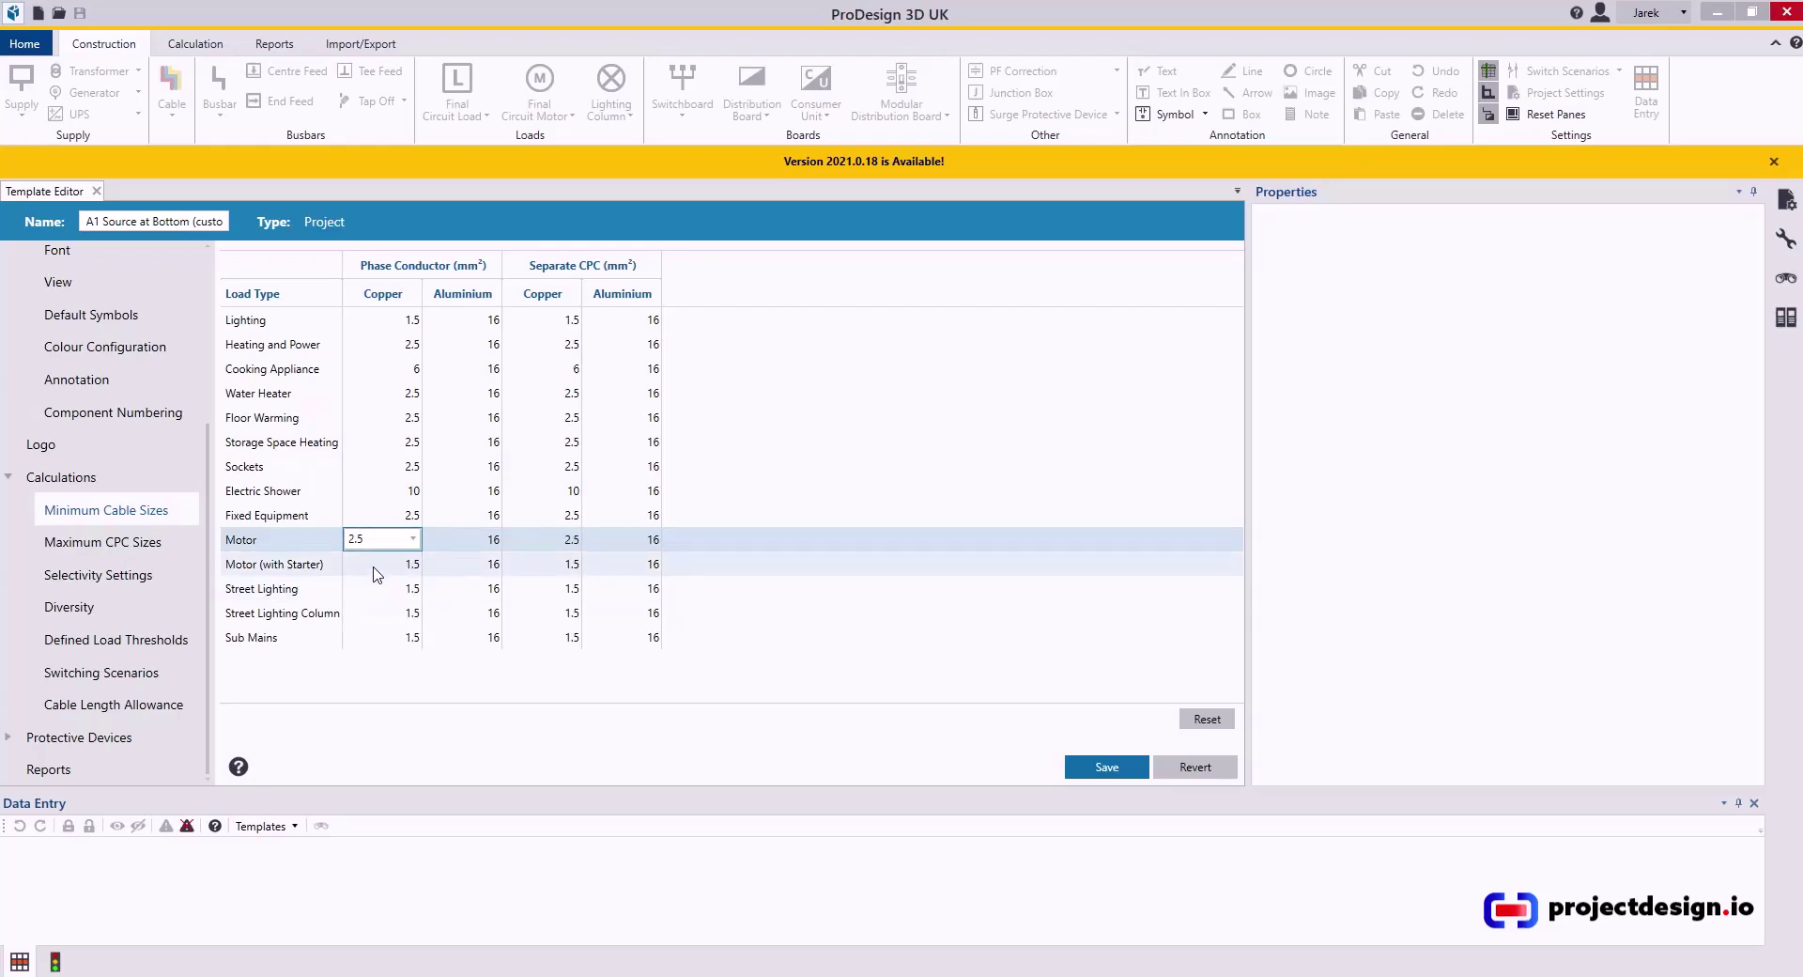
left_click(395, 566)
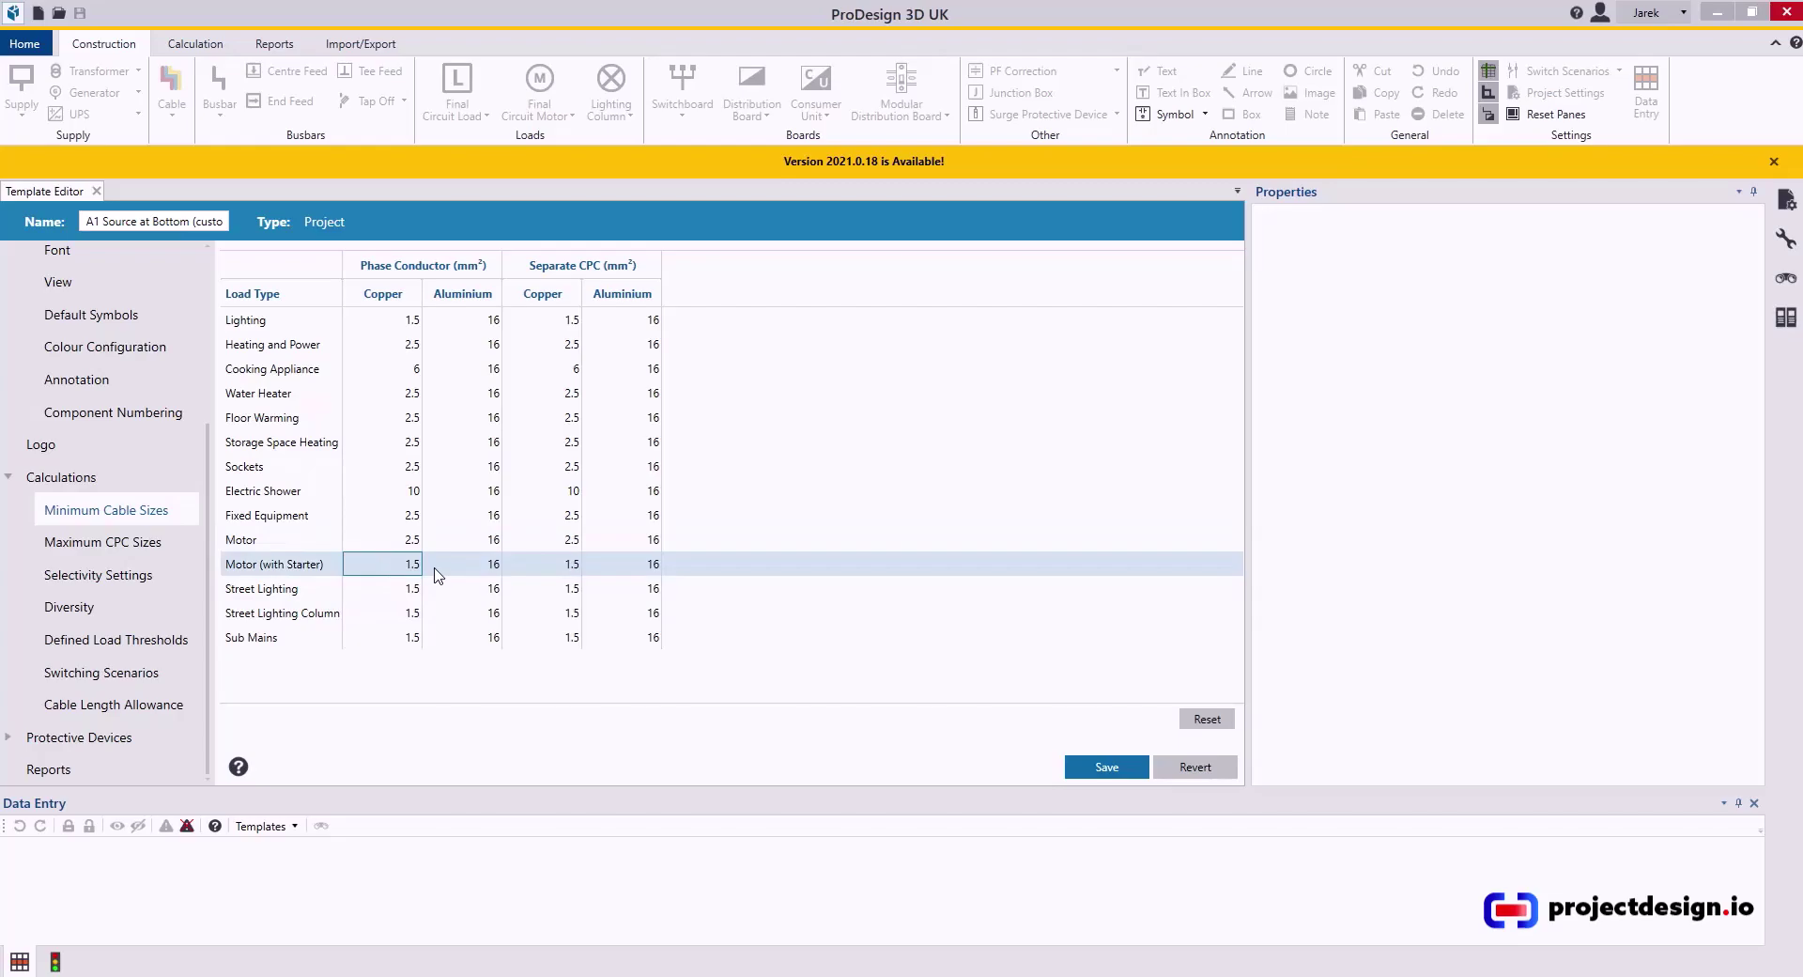
left_click(414, 563)
left_click(378, 610)
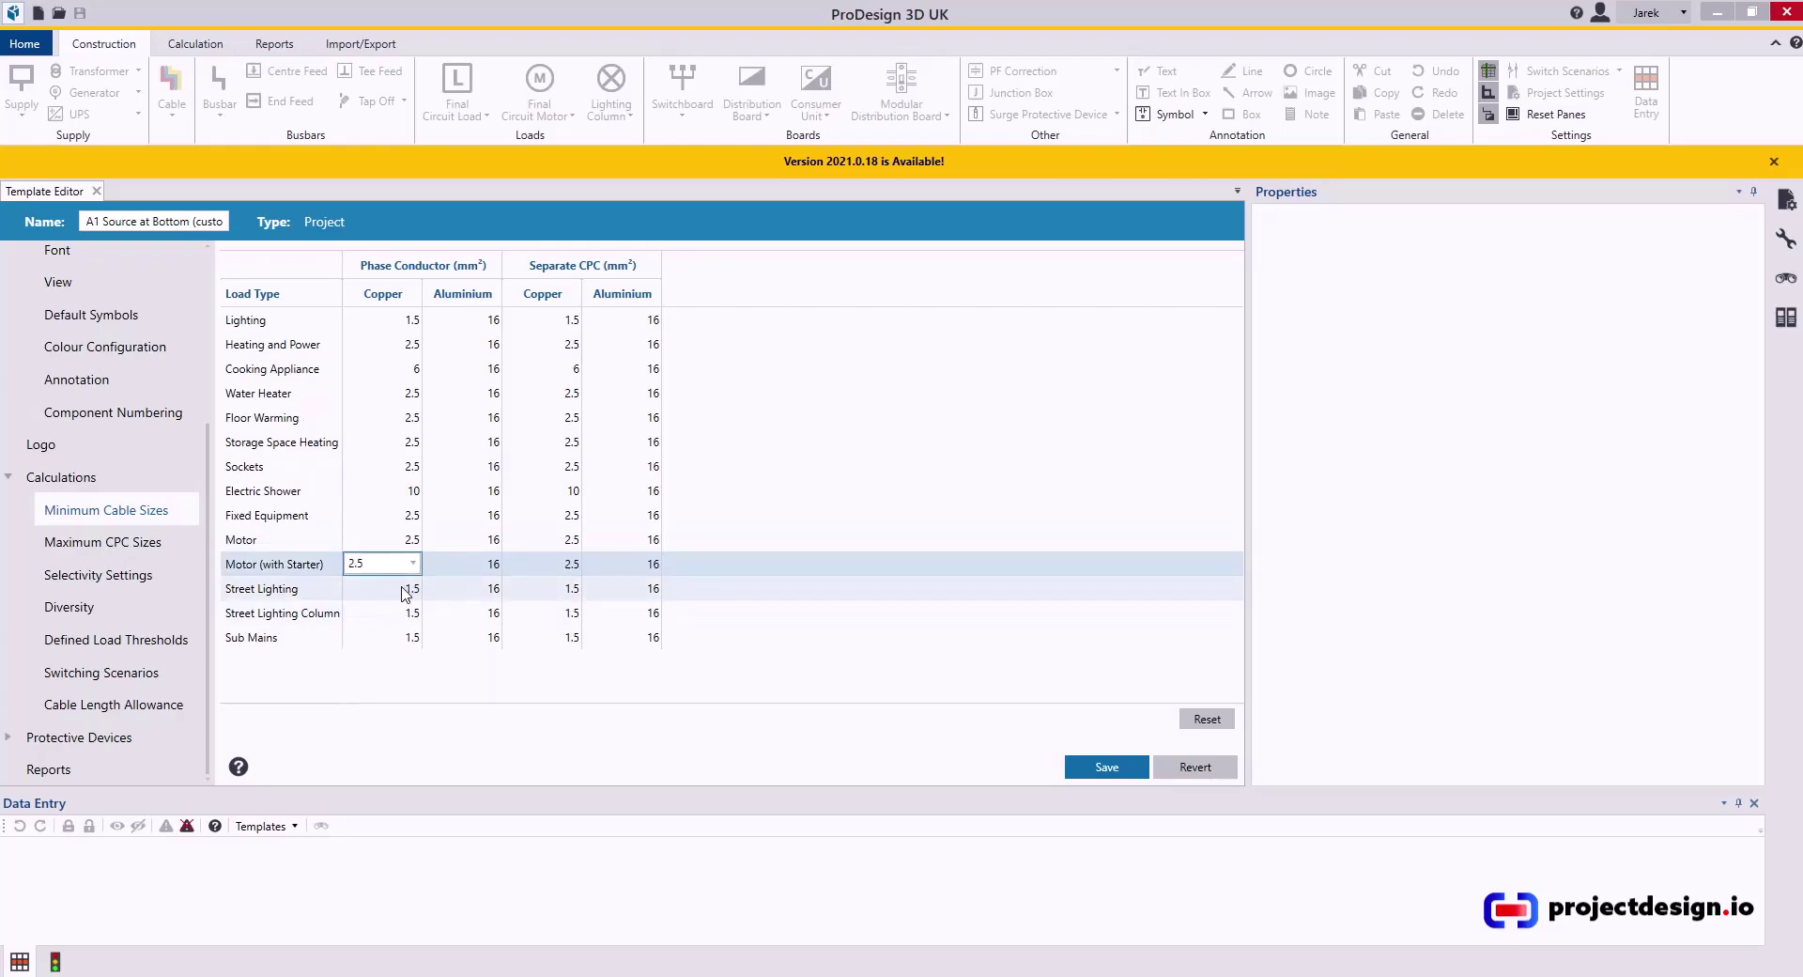
Set Street Lighting, Street Lighting Column and Sub Mains copper minimums to 2.5 mm²
left_click(403, 587)
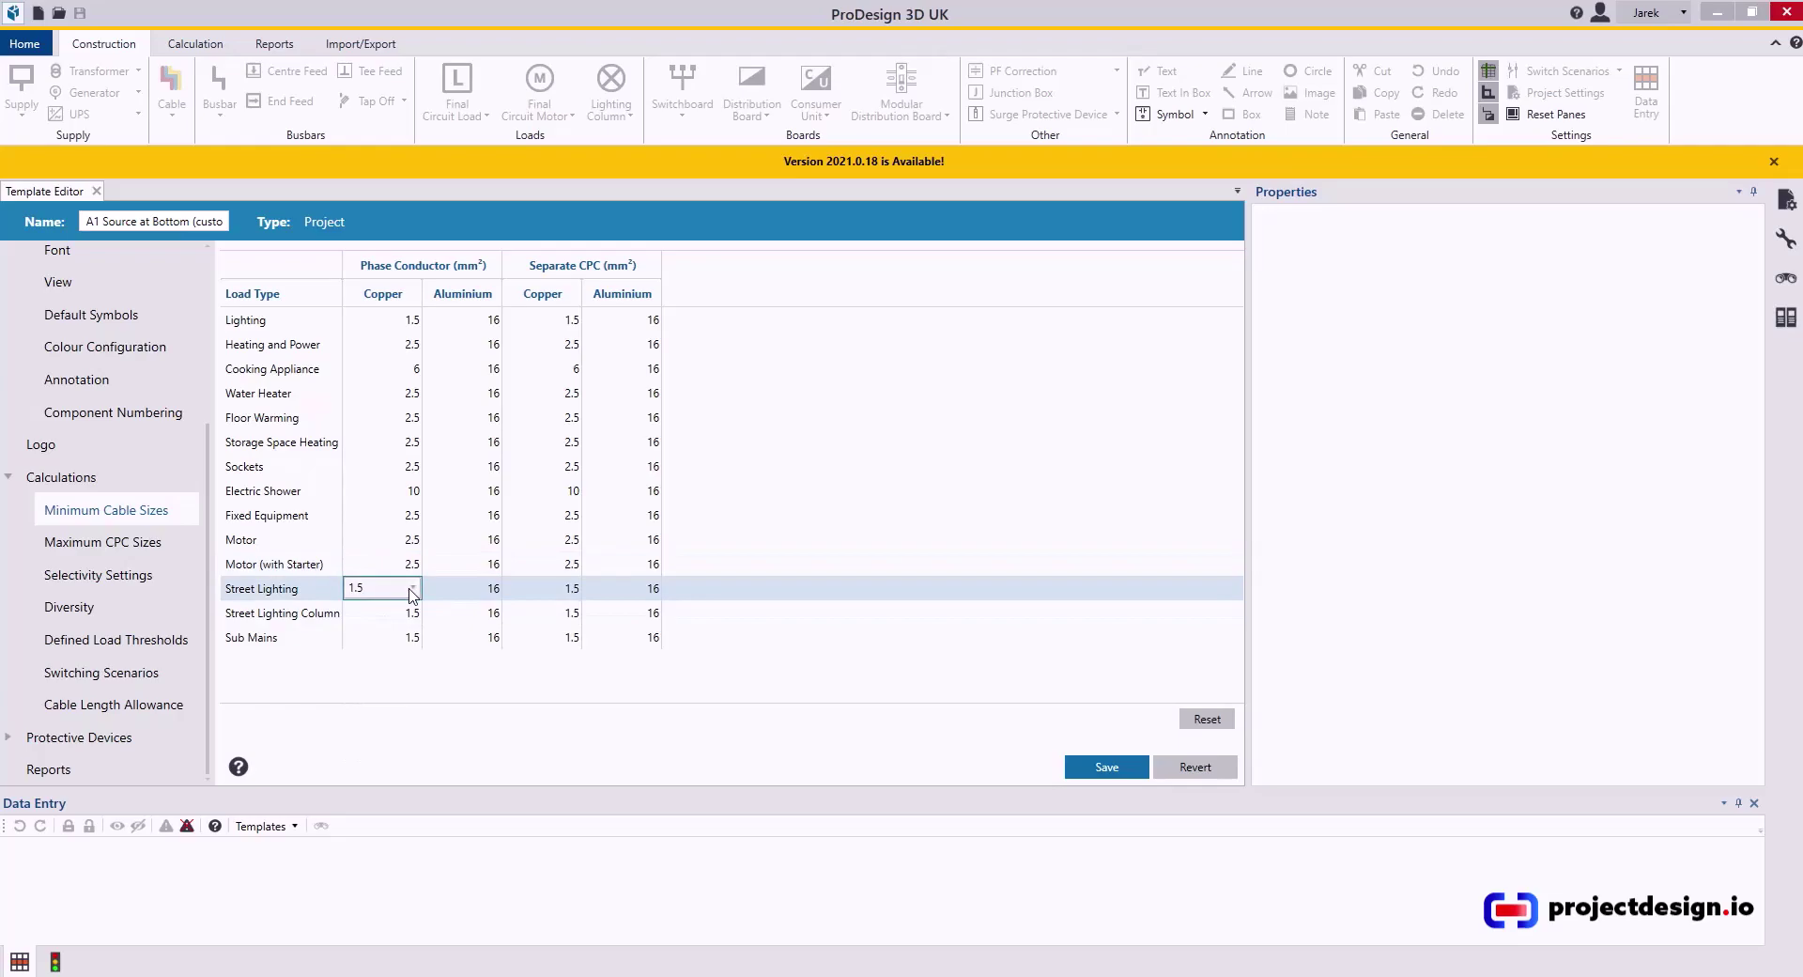
left_click(410, 588)
left_click(368, 634)
left_click(395, 620)
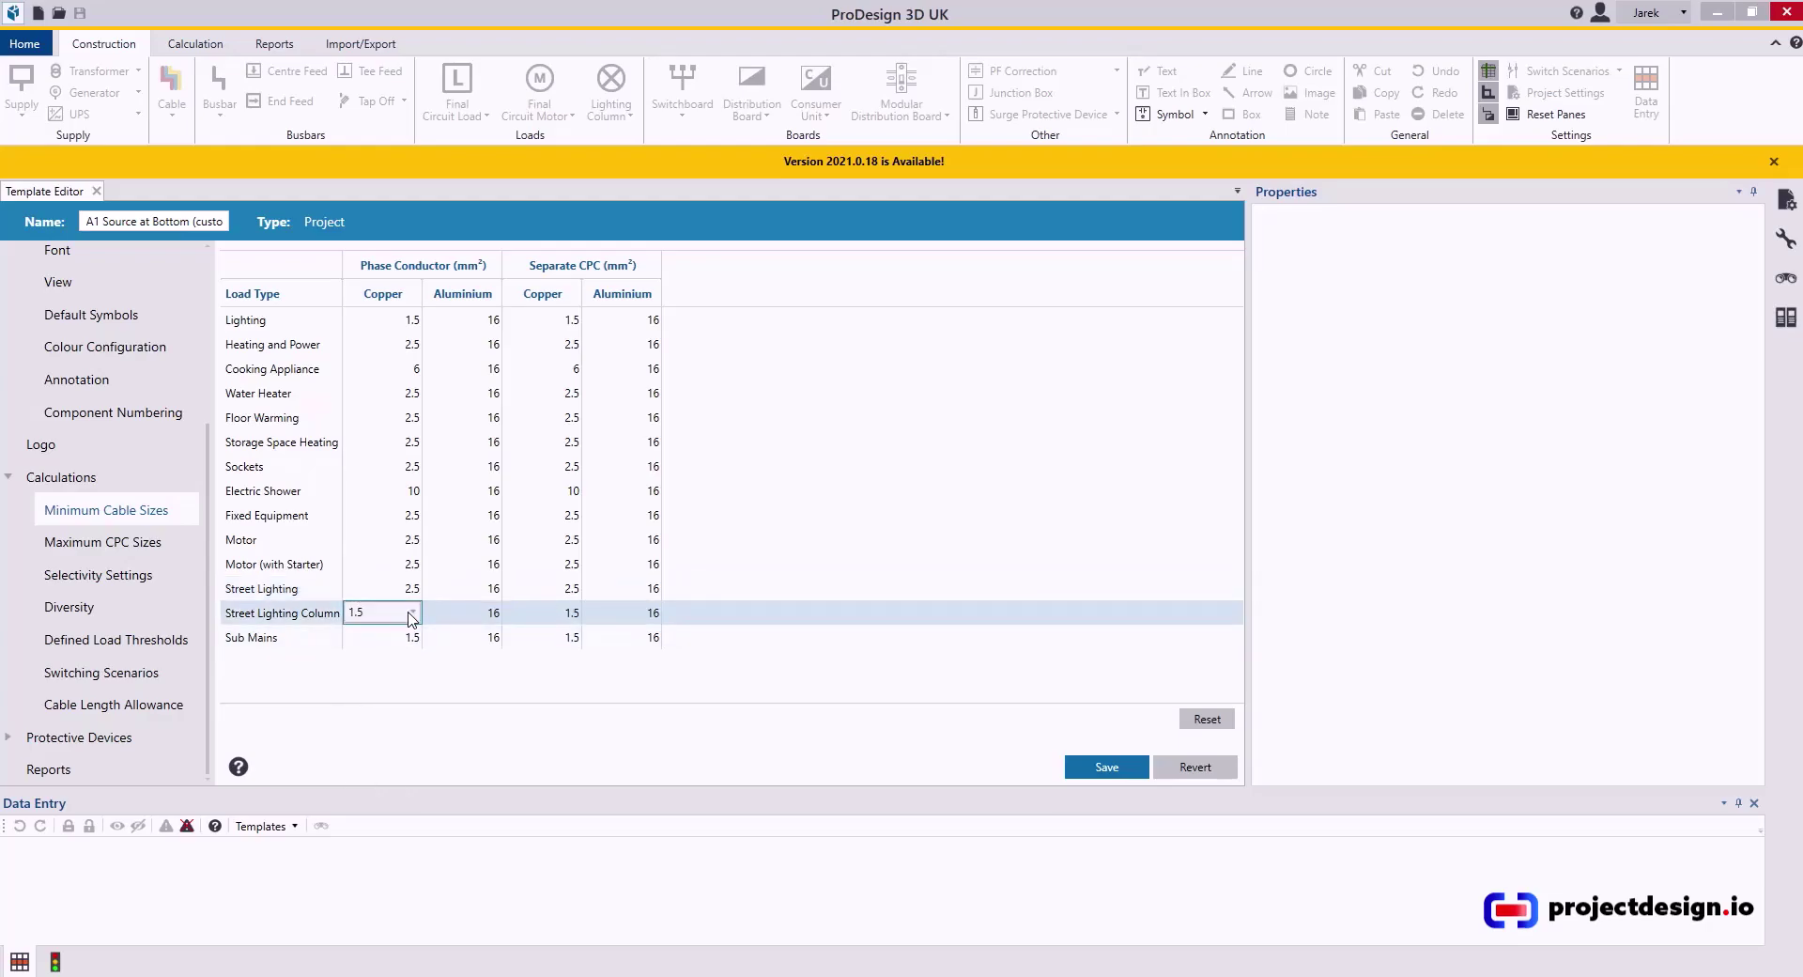
left_click(410, 615)
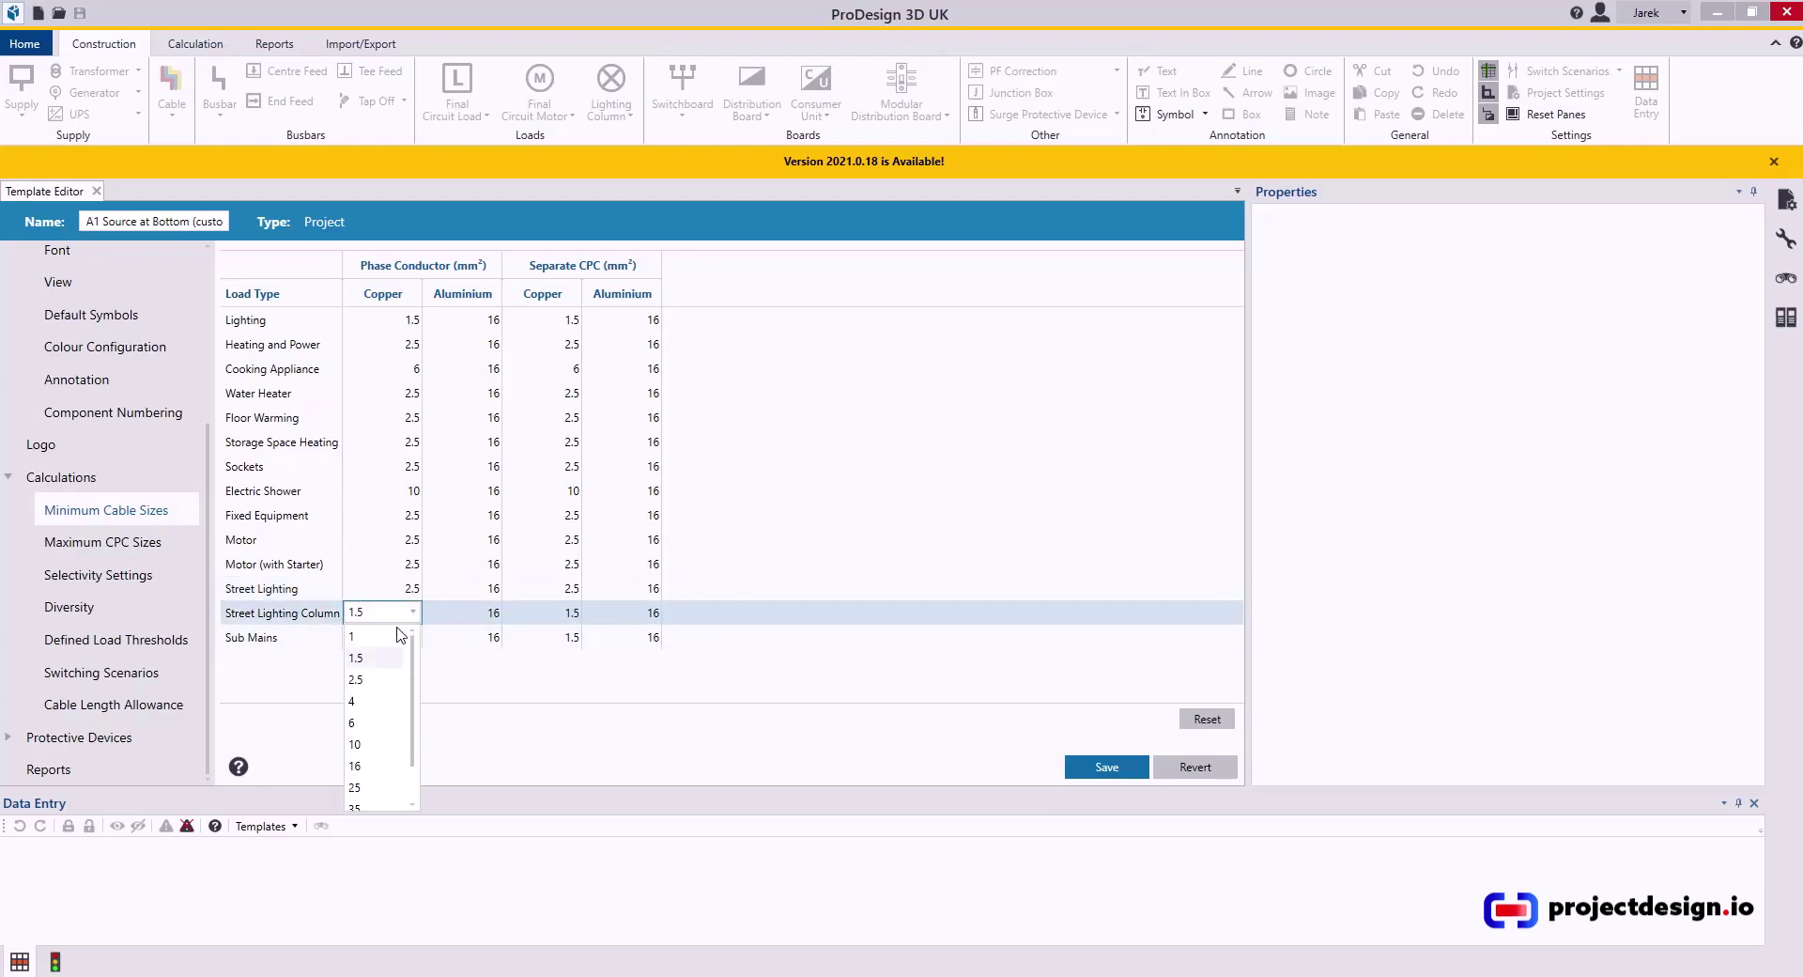
left_click(386, 650)
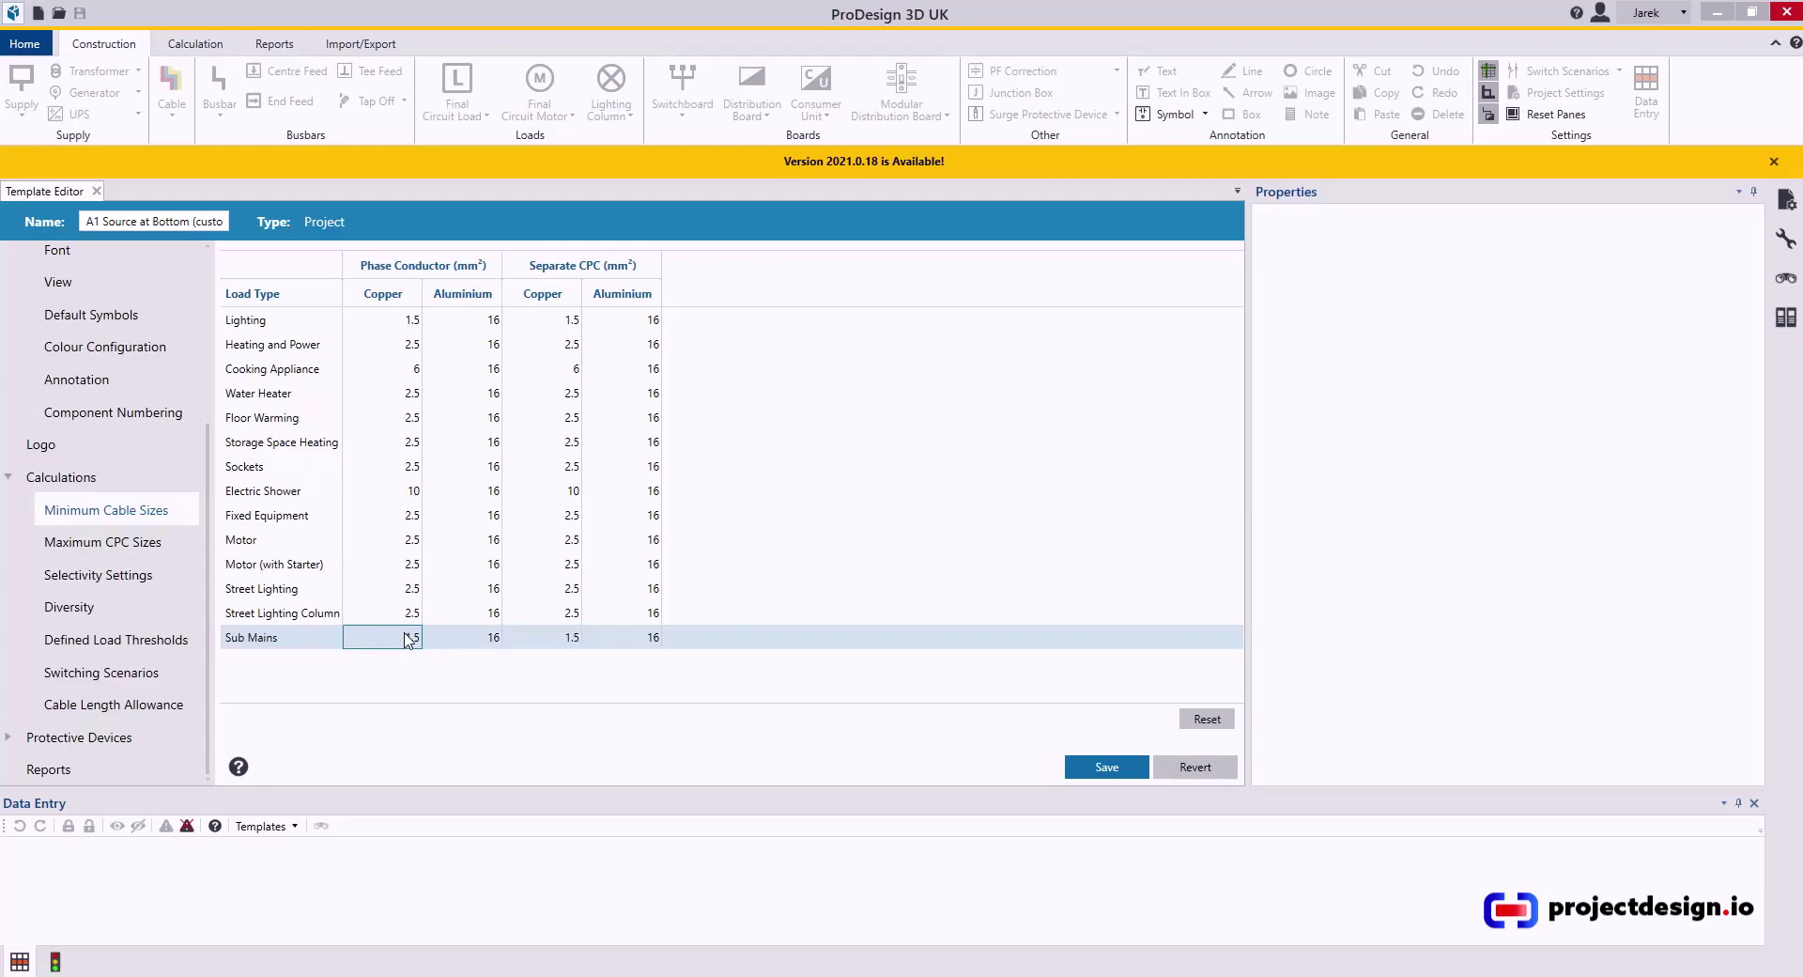
left_click(408, 639)
left_click(411, 637)
left_click(371, 682)
Set both Upstream and Downstream selectivity comparisons to Nominal on the Selectivity Settings page
left_click(83, 541)
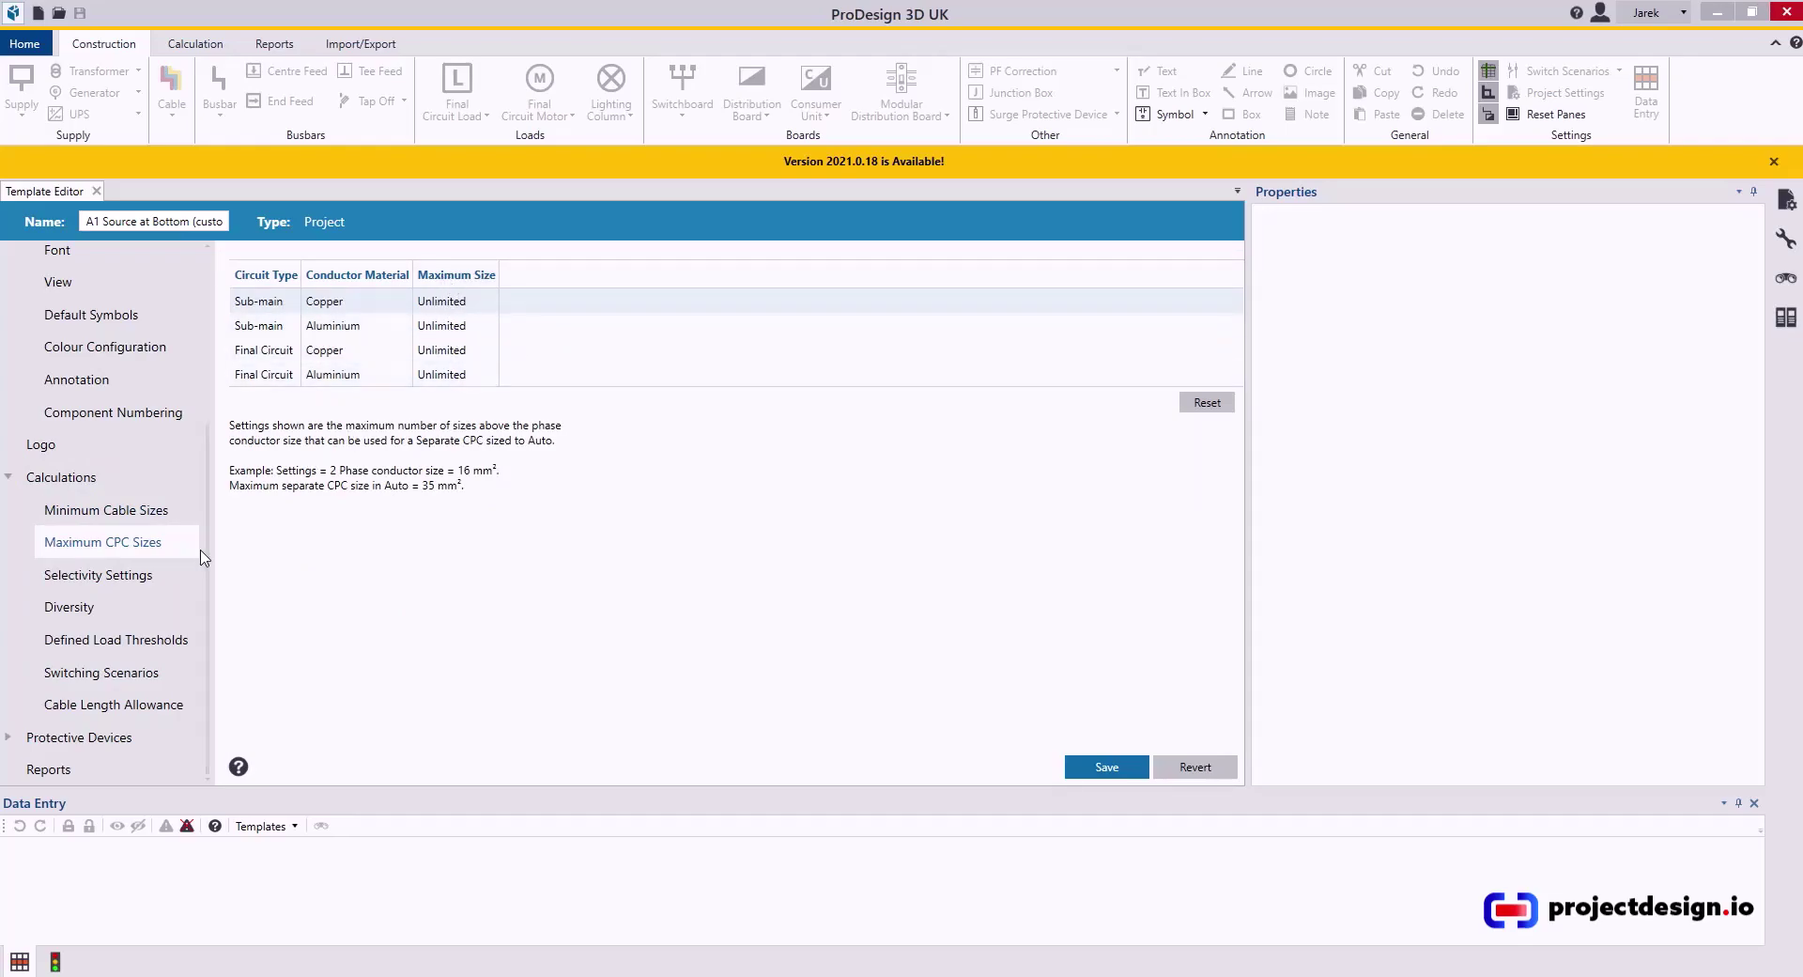
left_click(131, 582)
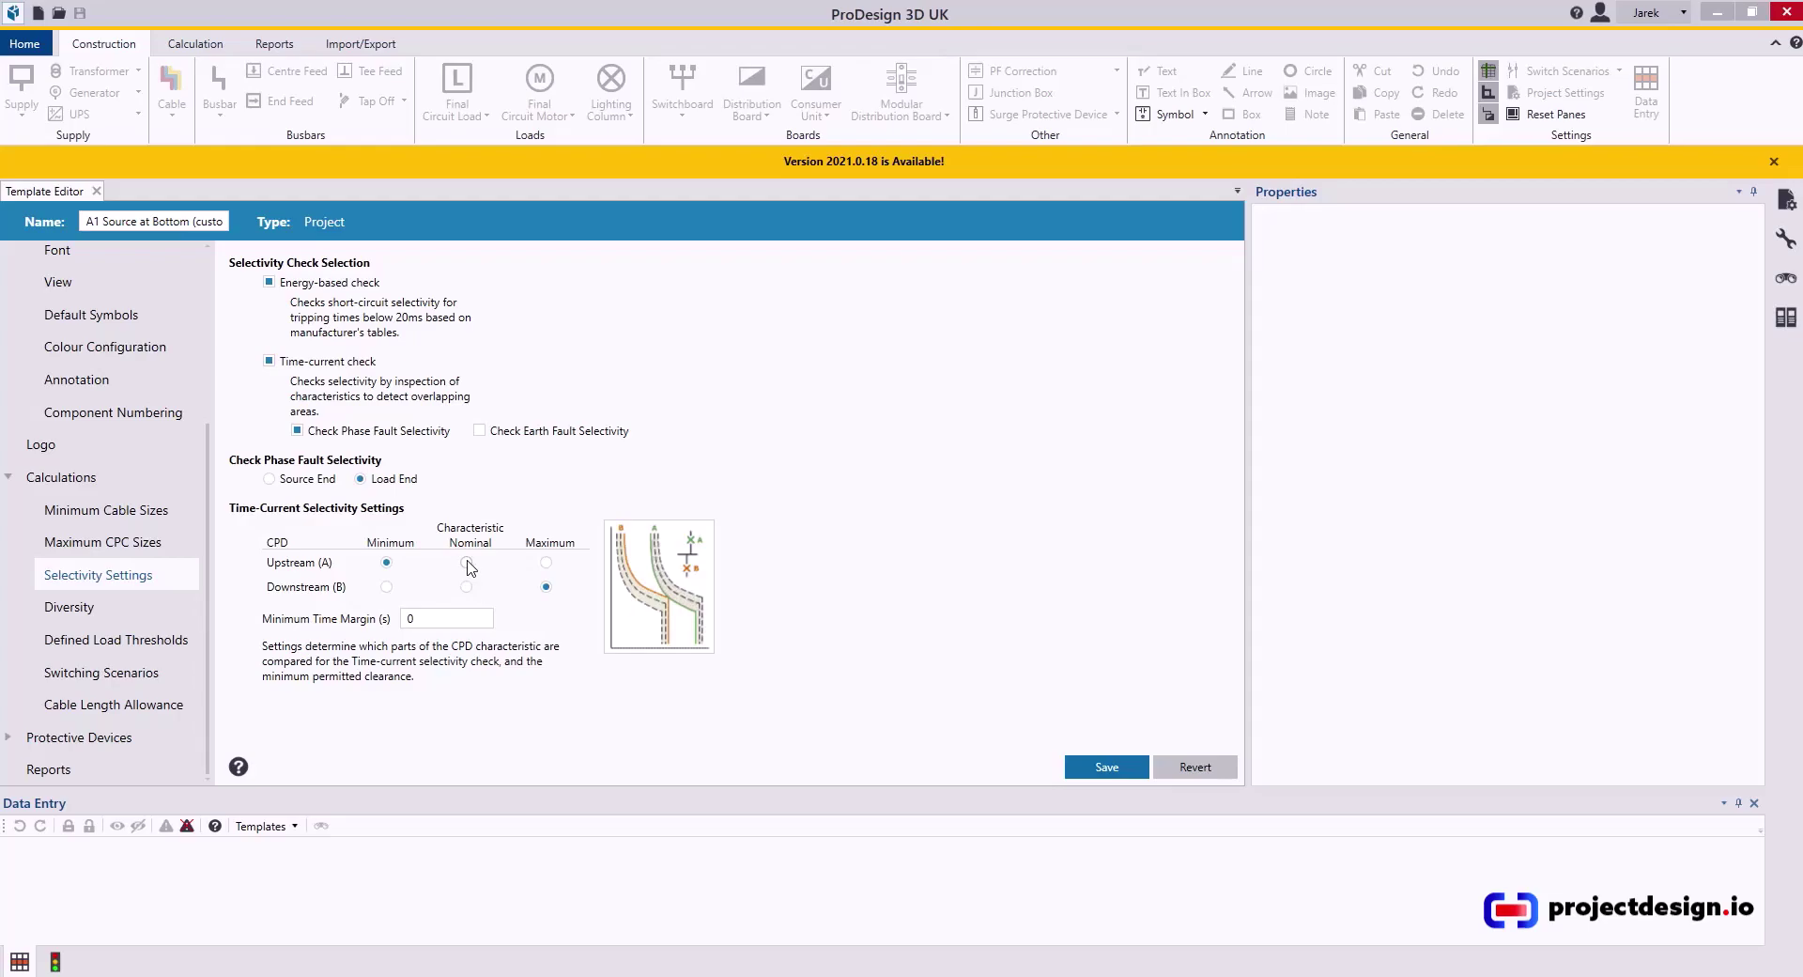
left_click(467, 562)
left_click(466, 586)
Look through the Diversity, Defined Load Thresholds, Switching Scenarios and Cable Length Allowance pages
left_click(130, 612)
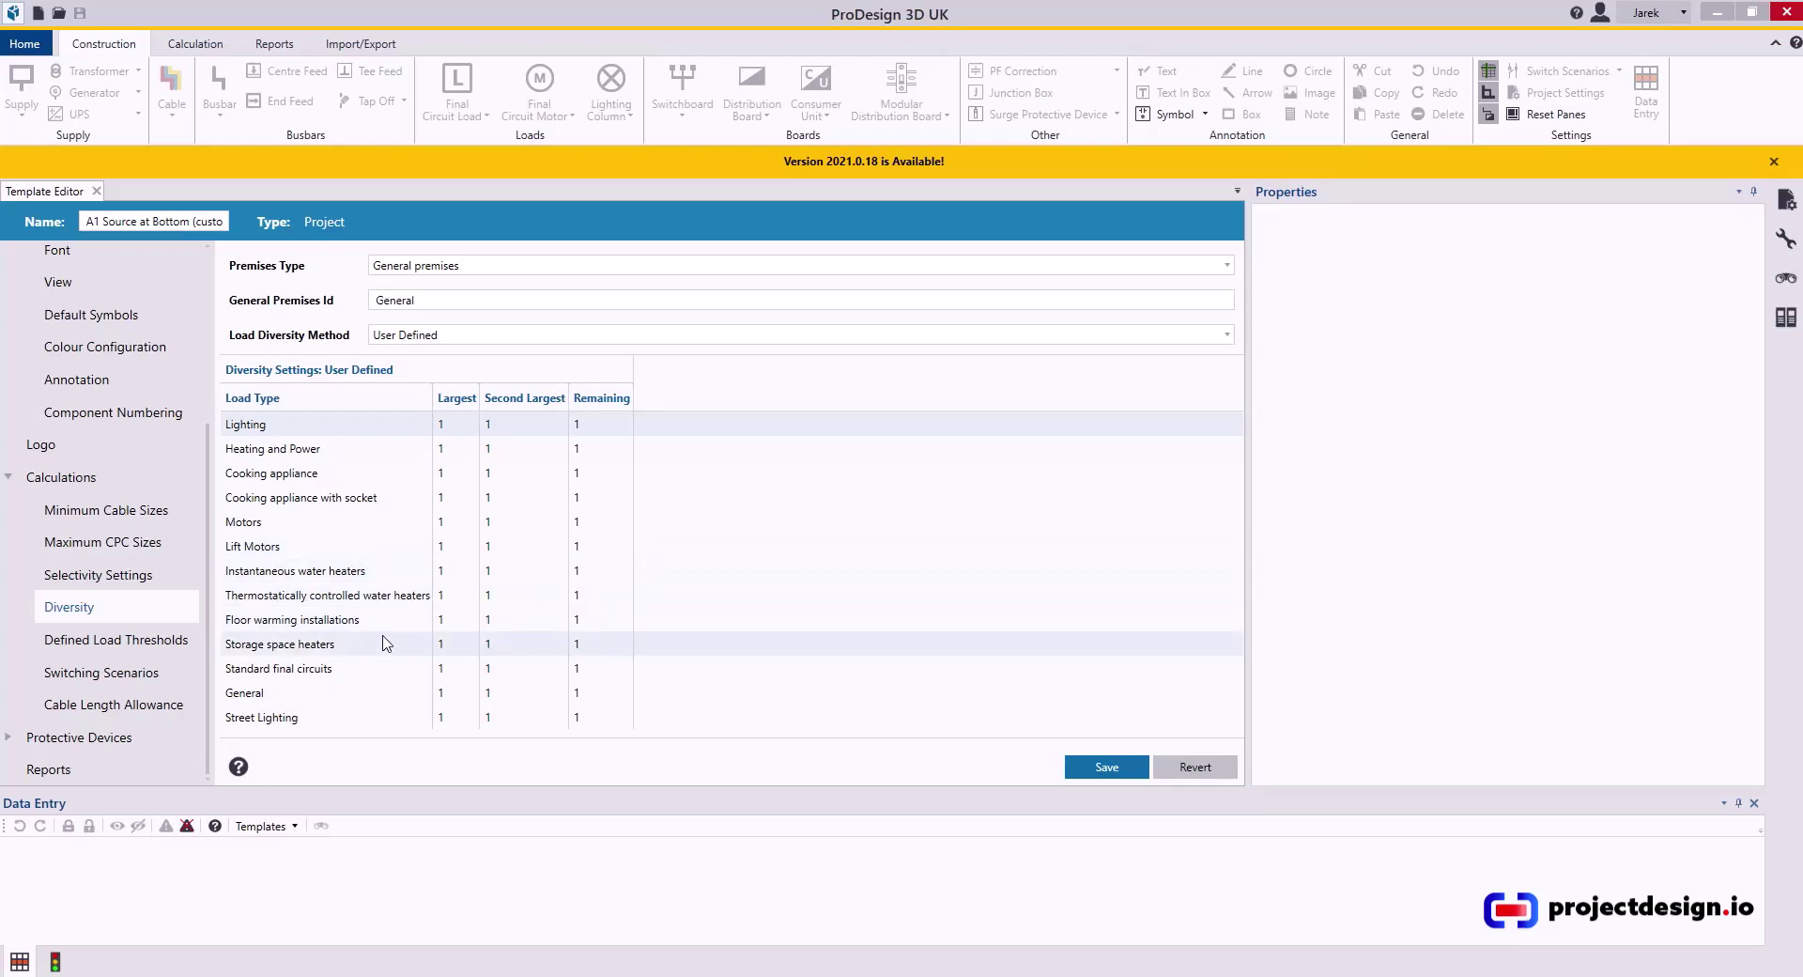
left_click(91, 646)
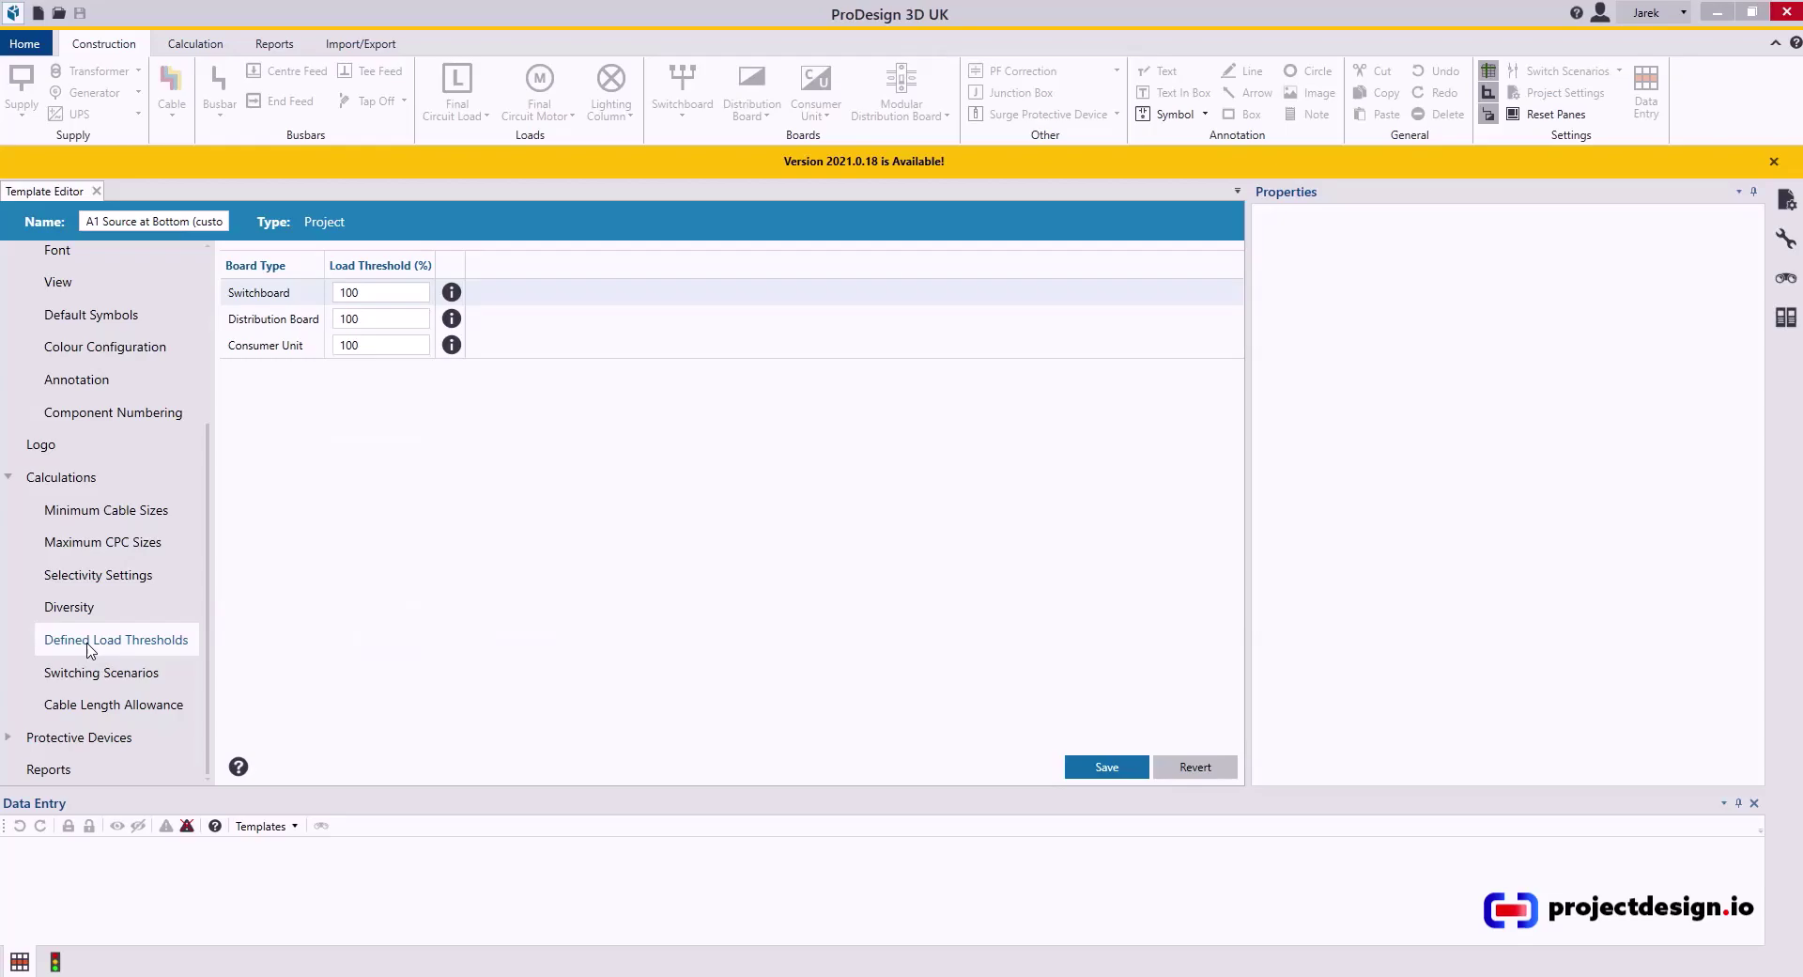
left_click(131, 687)
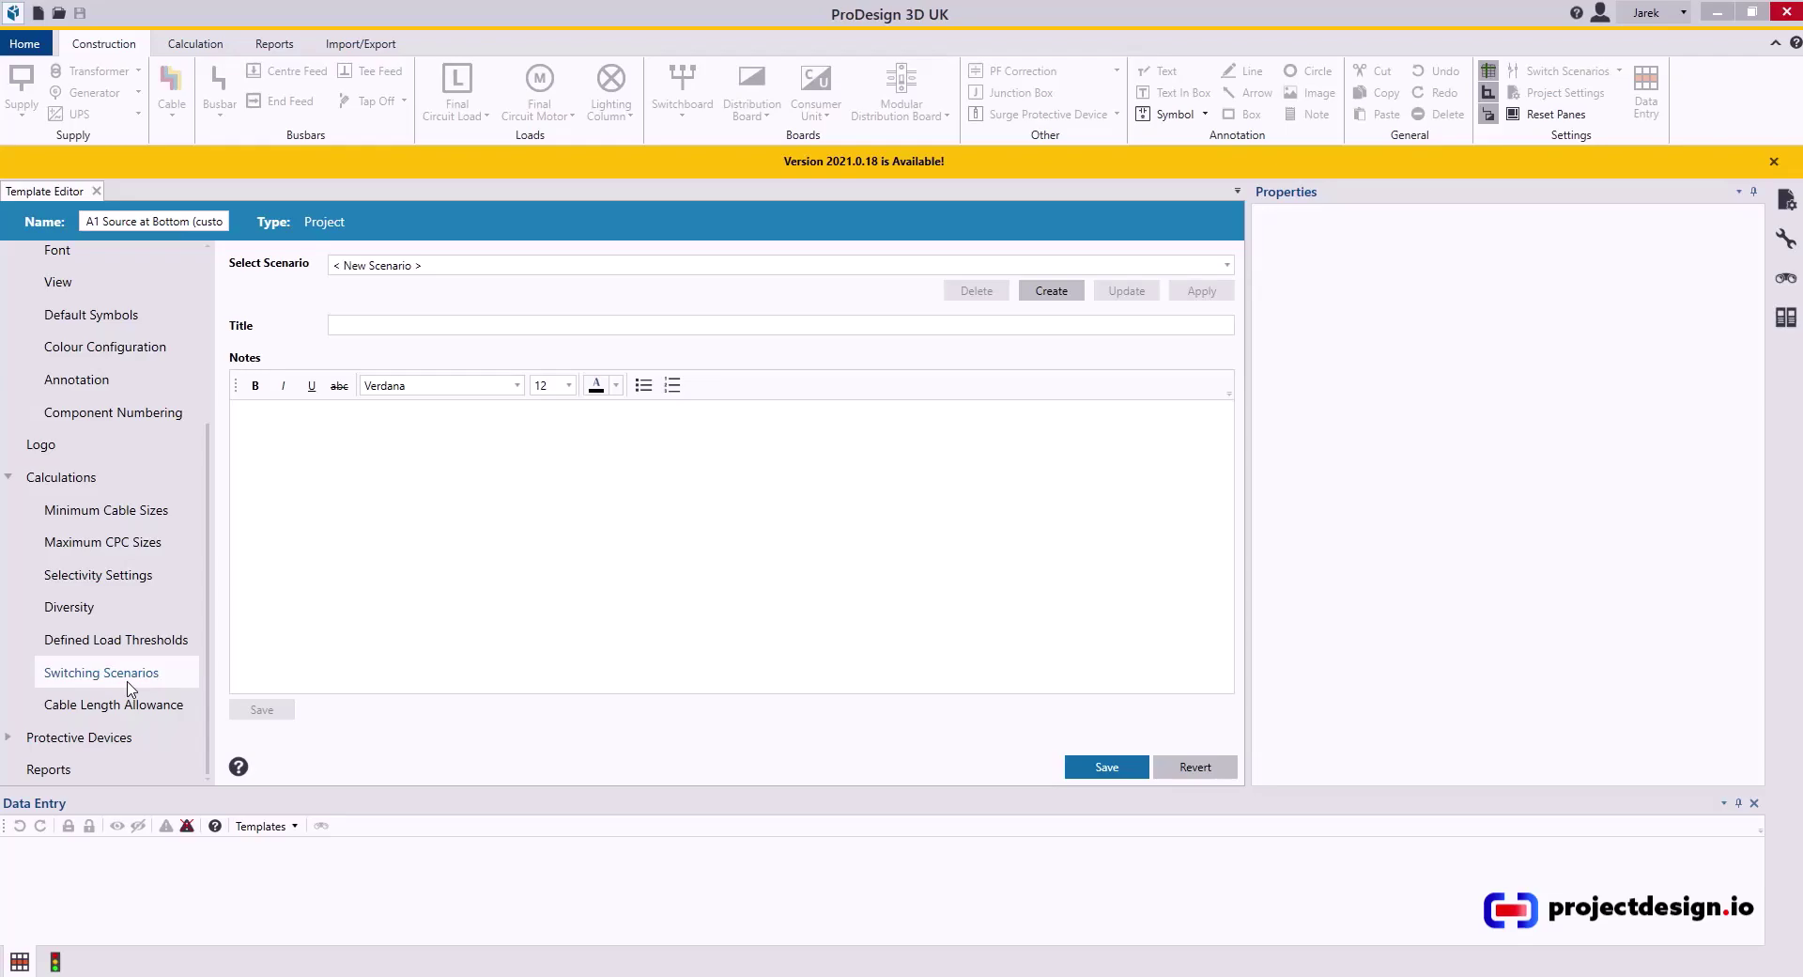
left_click(132, 705)
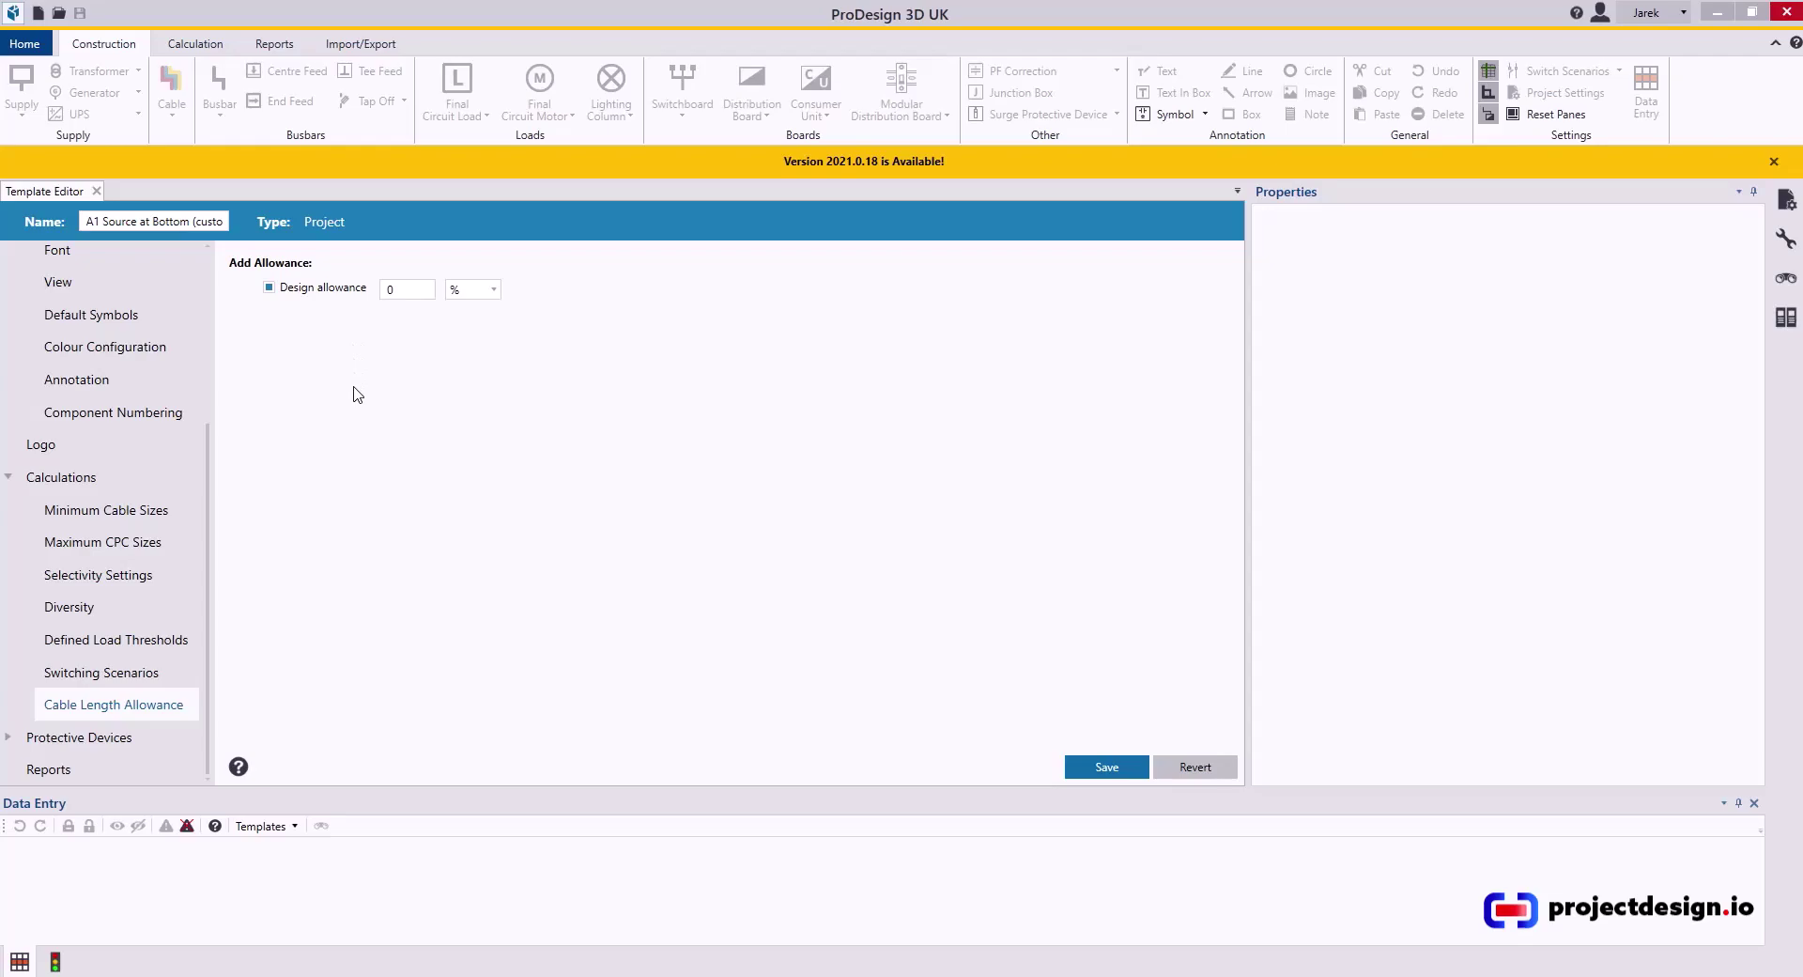
Try a 10% design allowance, then put it back to 0%
double_click(389, 290)
type("10")
double_click(392, 290)
type("0")
left_click(64, 737)
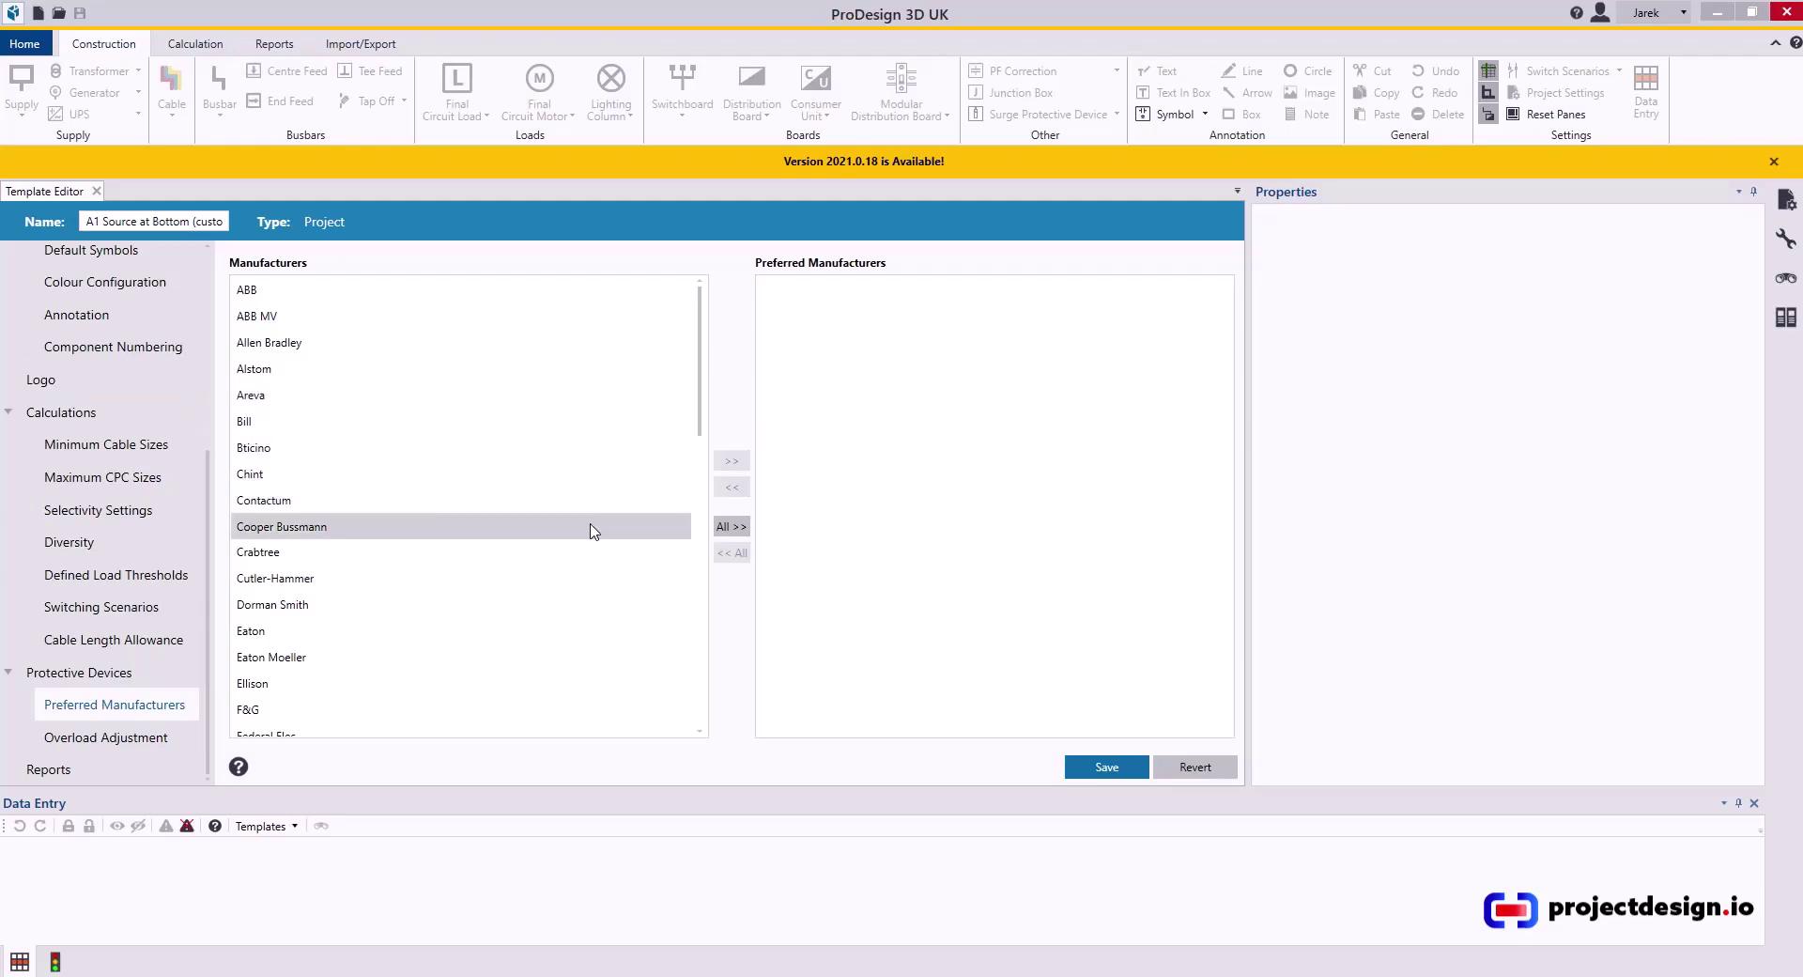
Add Eaton and Schneider to the preferred protective device manufacturers
scroll(468, 561, "down", 1)
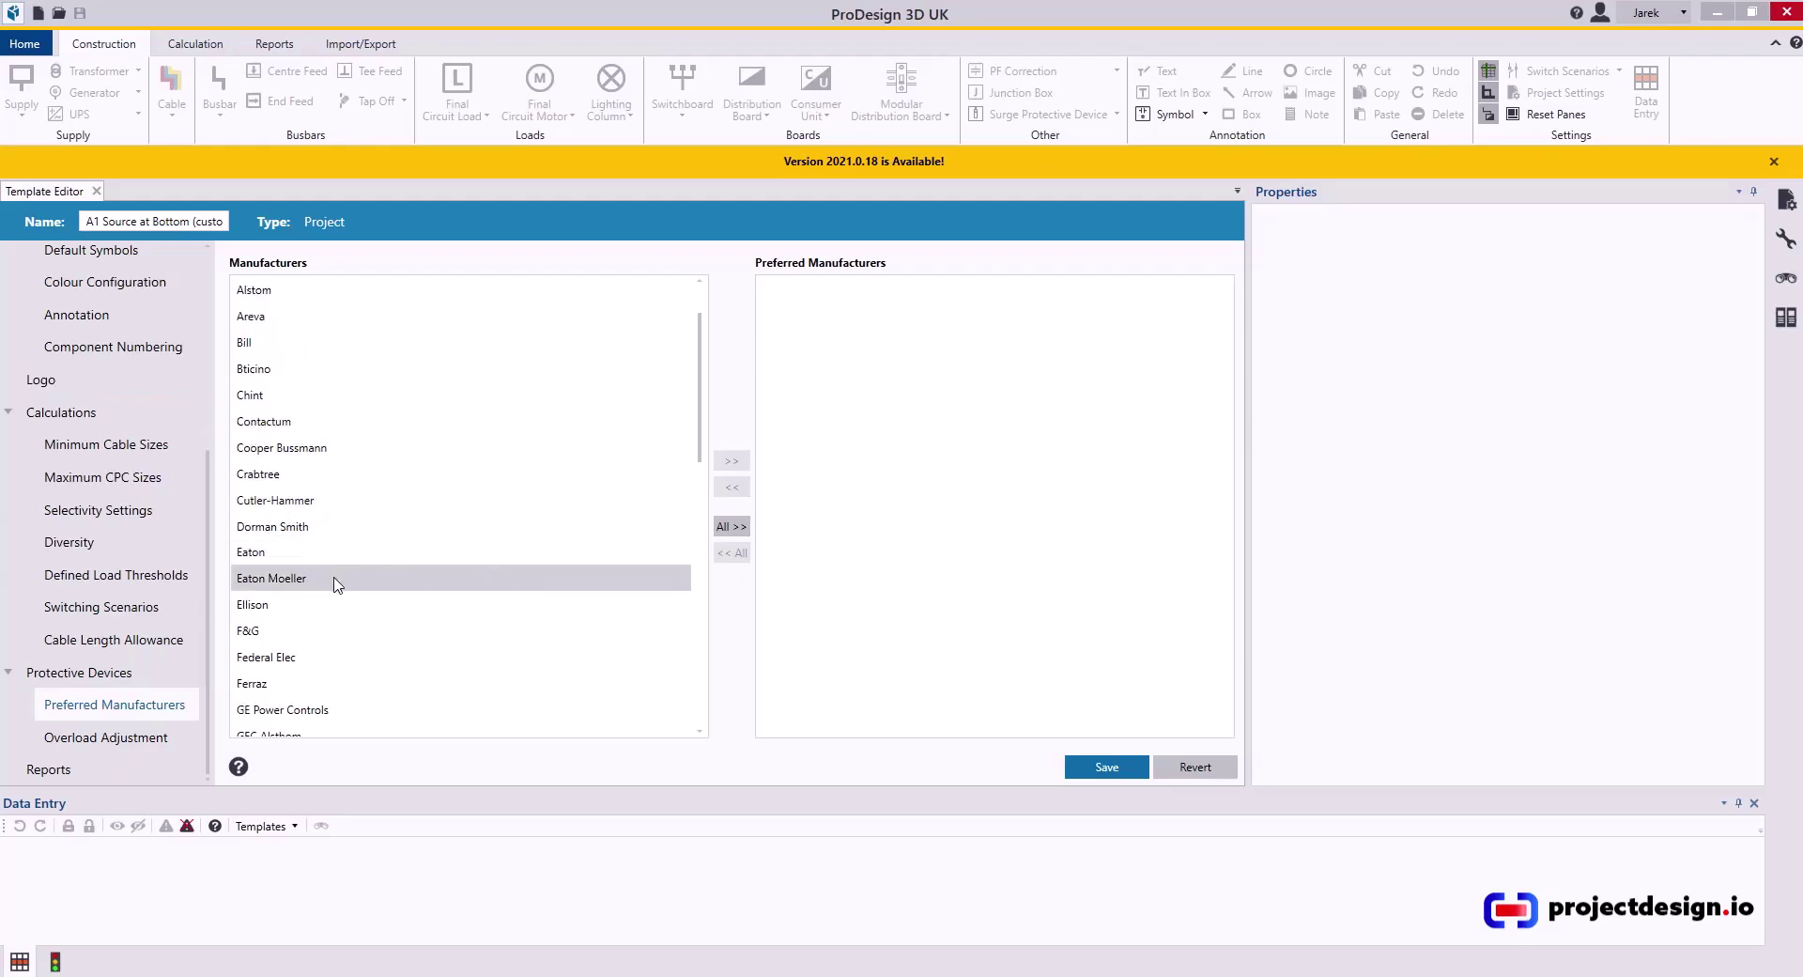
left_click(357, 561)
left_click(731, 460)
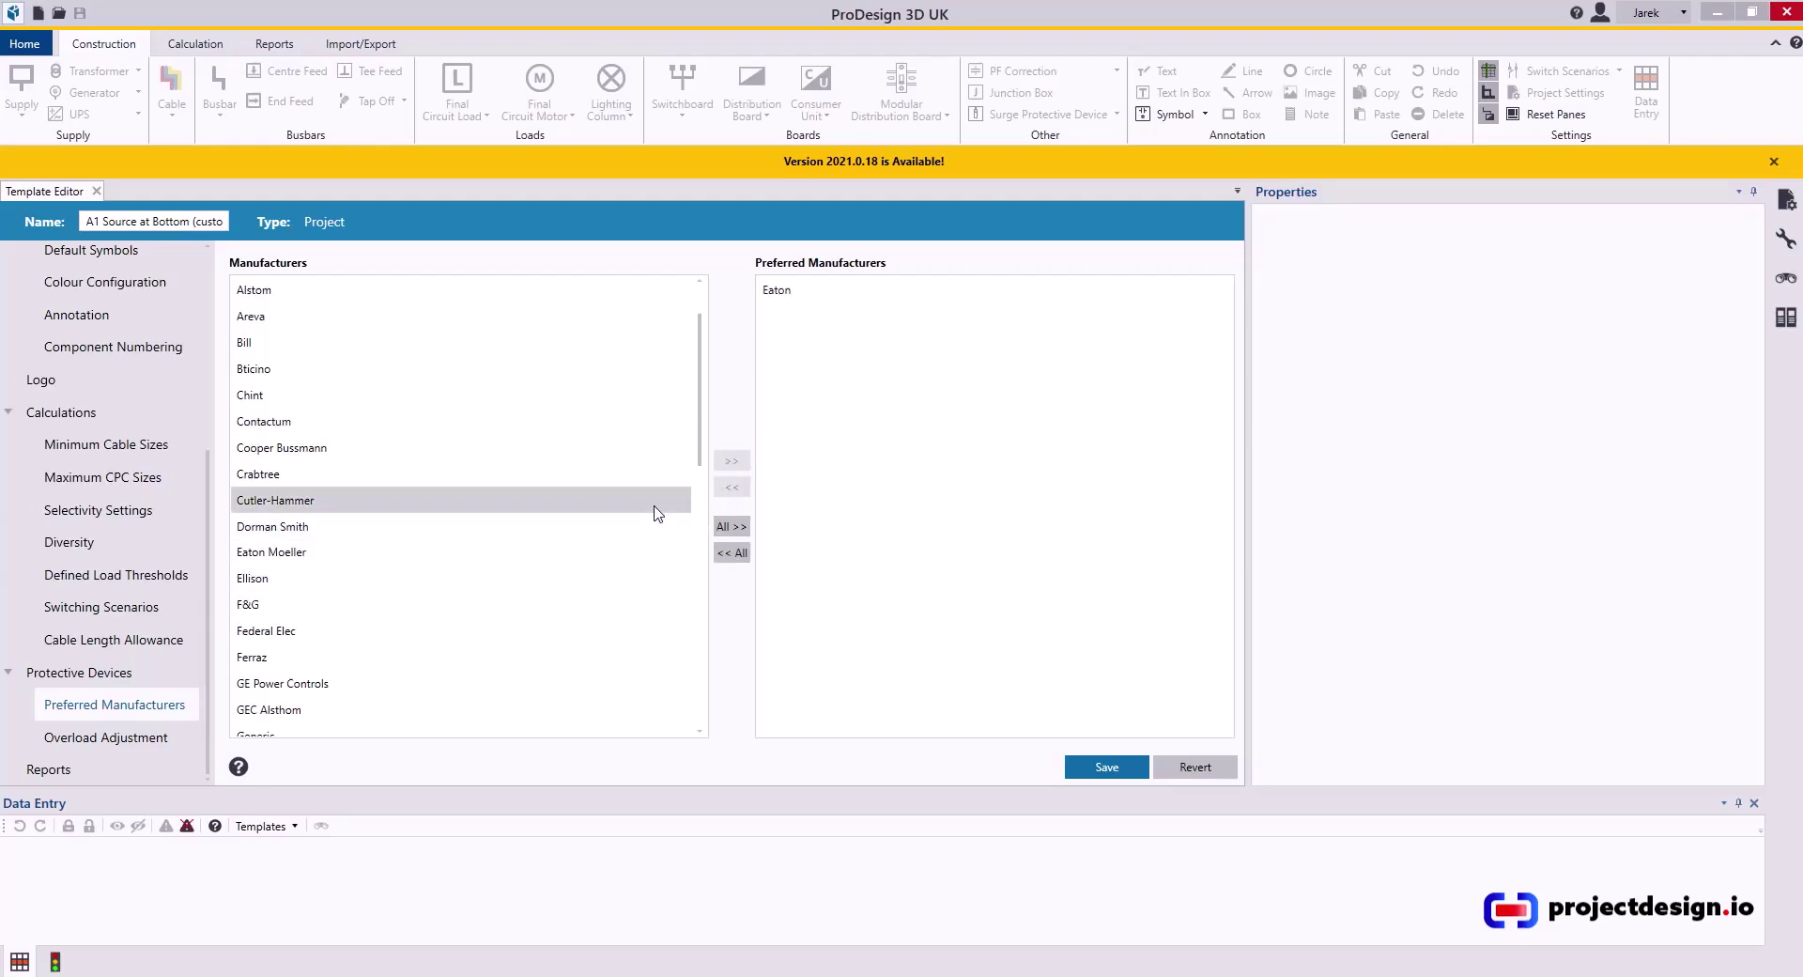
scroll(460, 583, "down", 2)
scroll(367, 543, "down", 5)
left_click(272, 604)
left_click(732, 460)
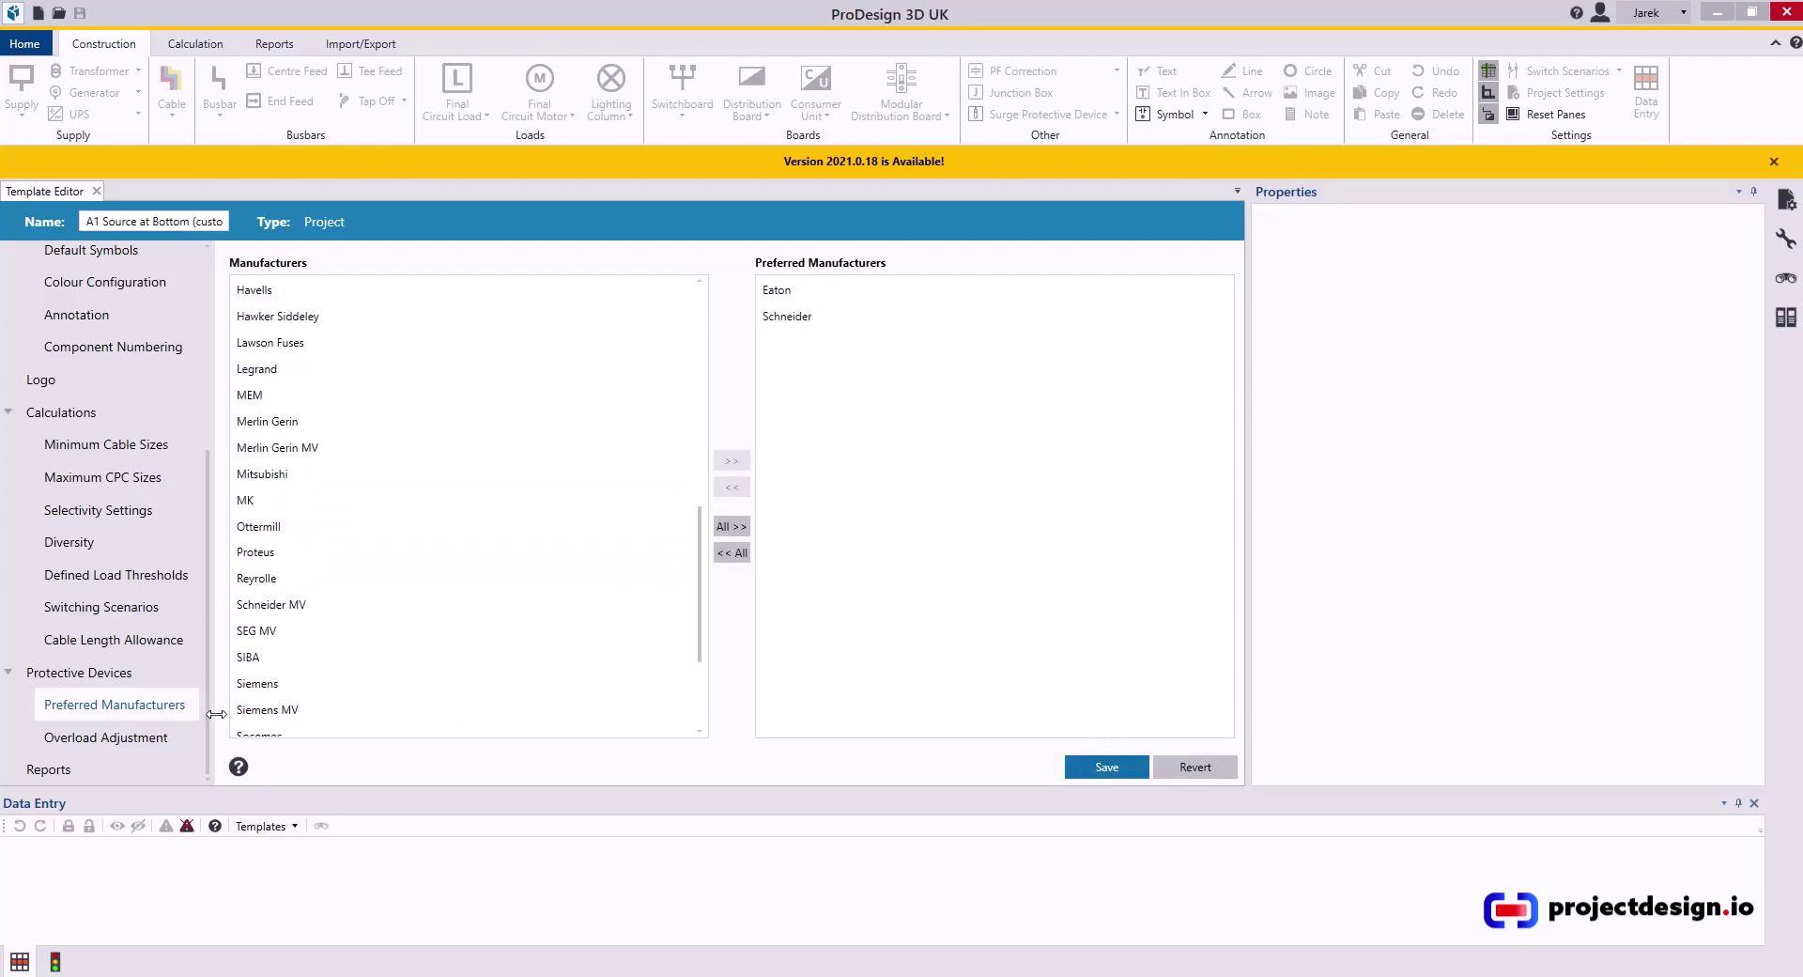
left_click(162, 746)
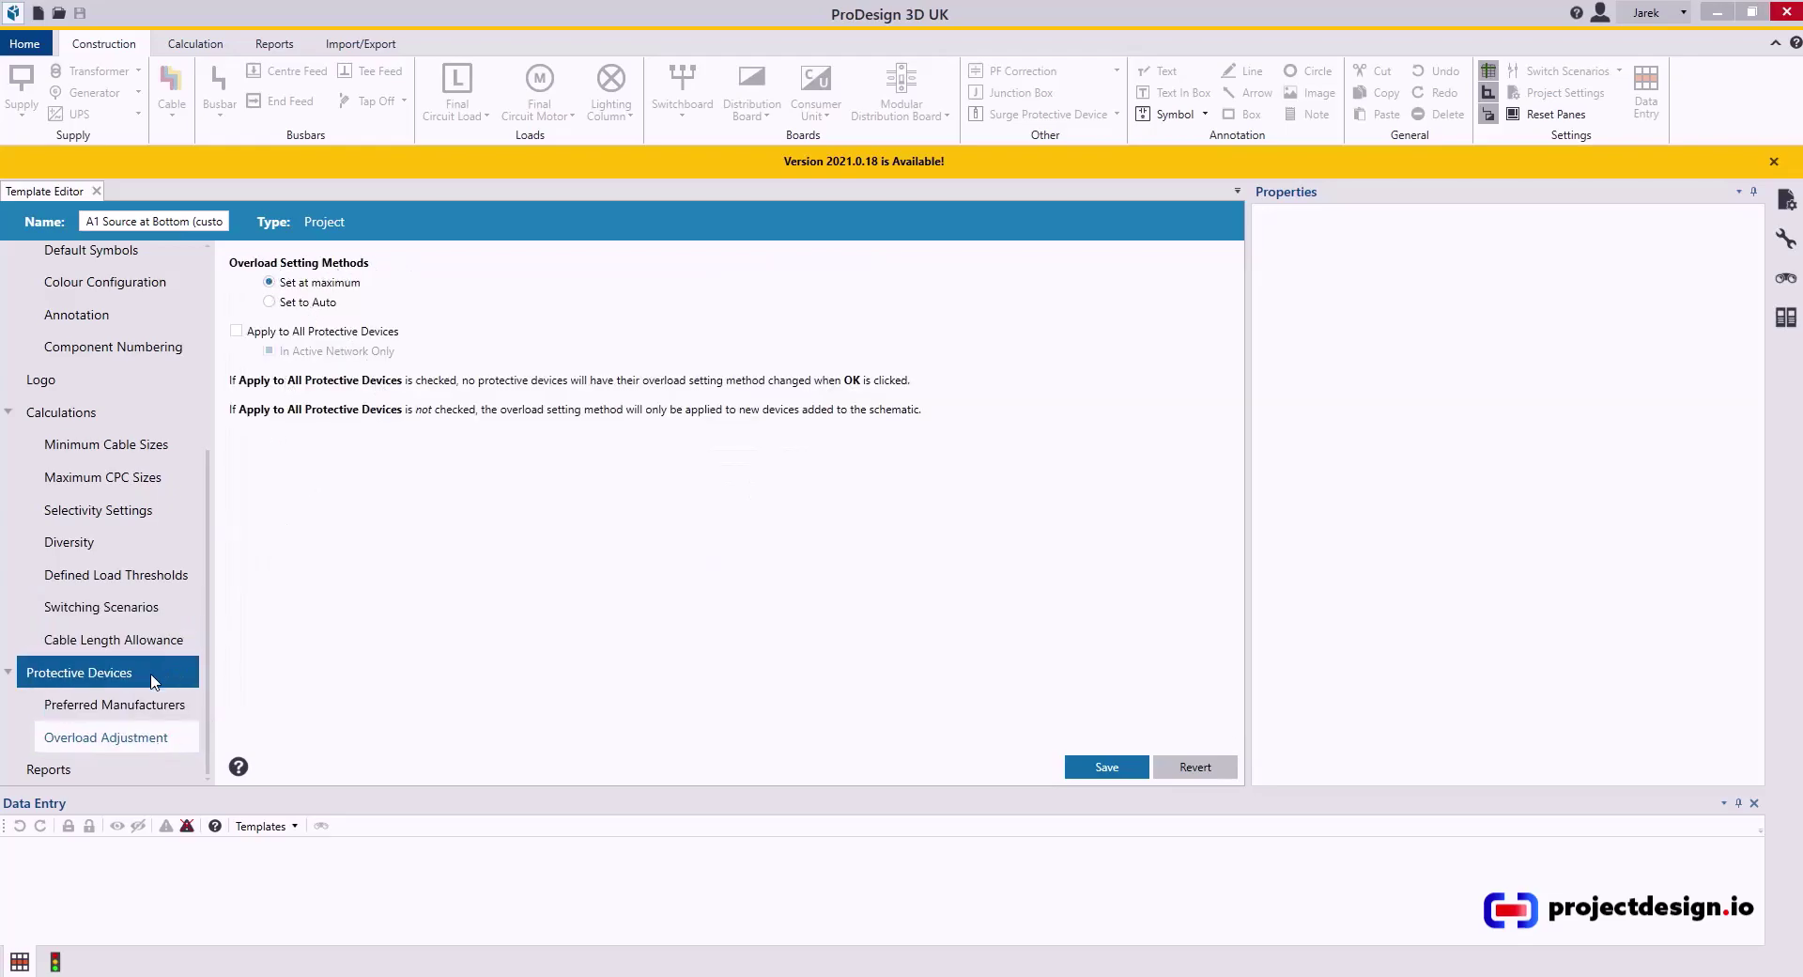
Save the 'A1 Source at Bottom' template from the Reports page and close the Template Editor
left_click(110, 781)
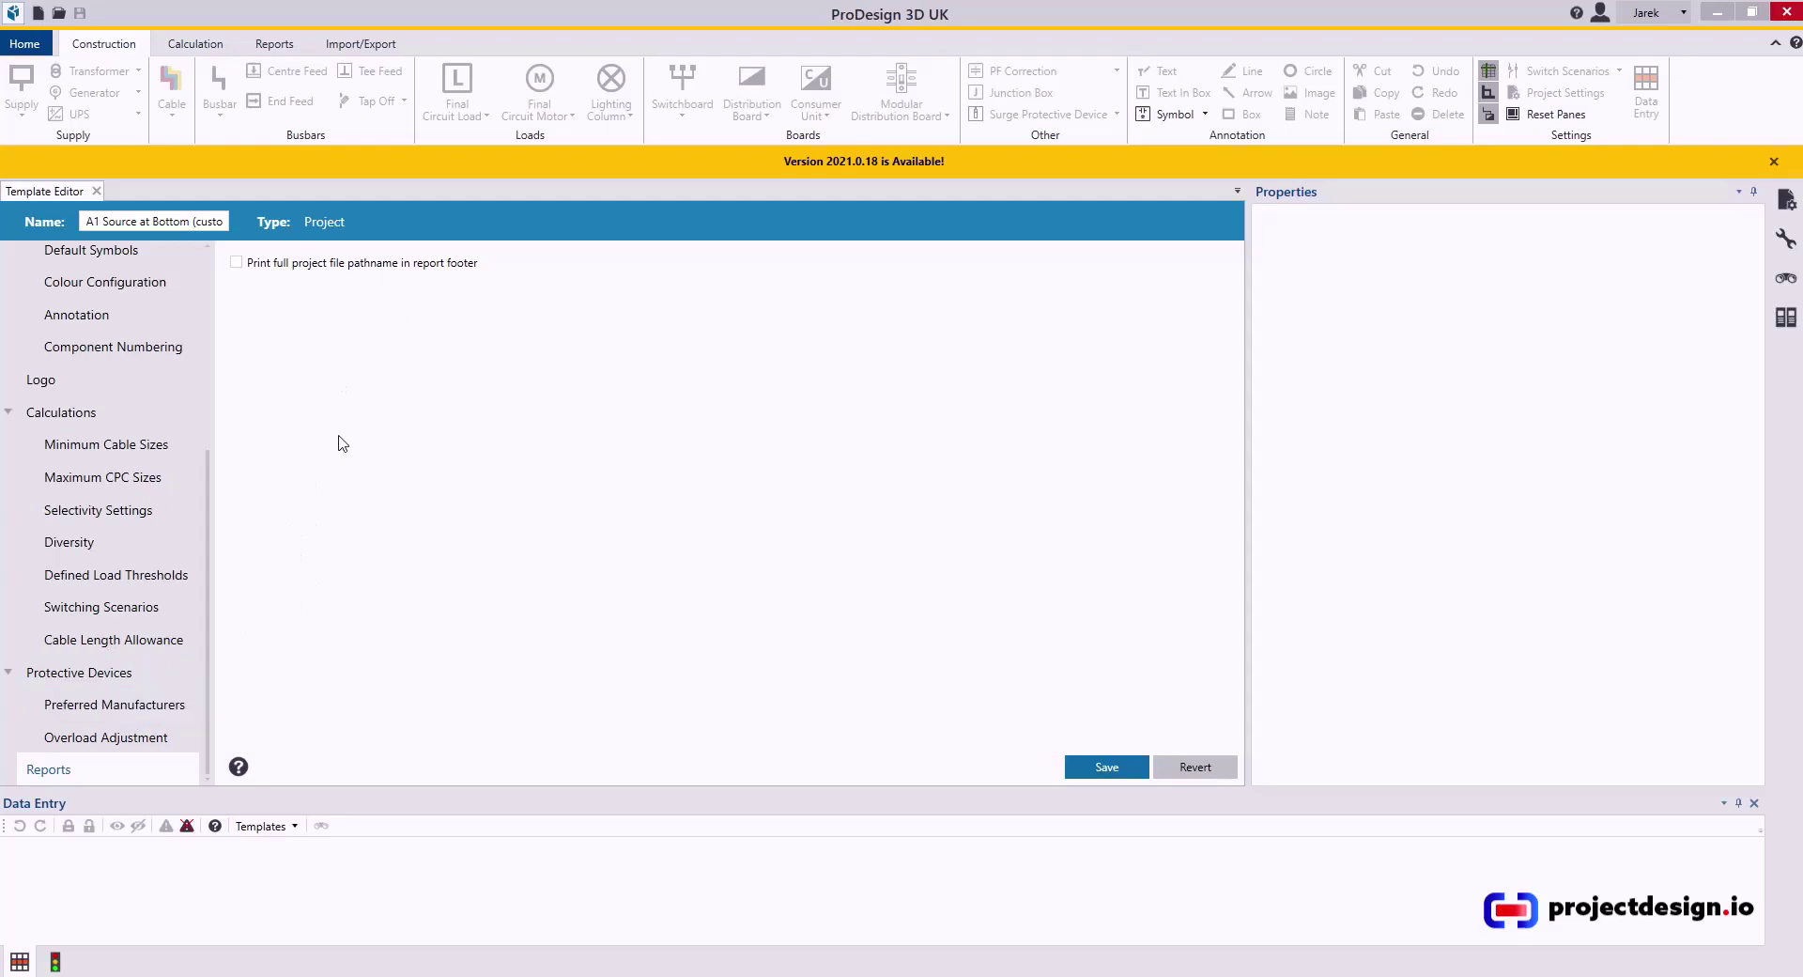
left_click(1106, 767)
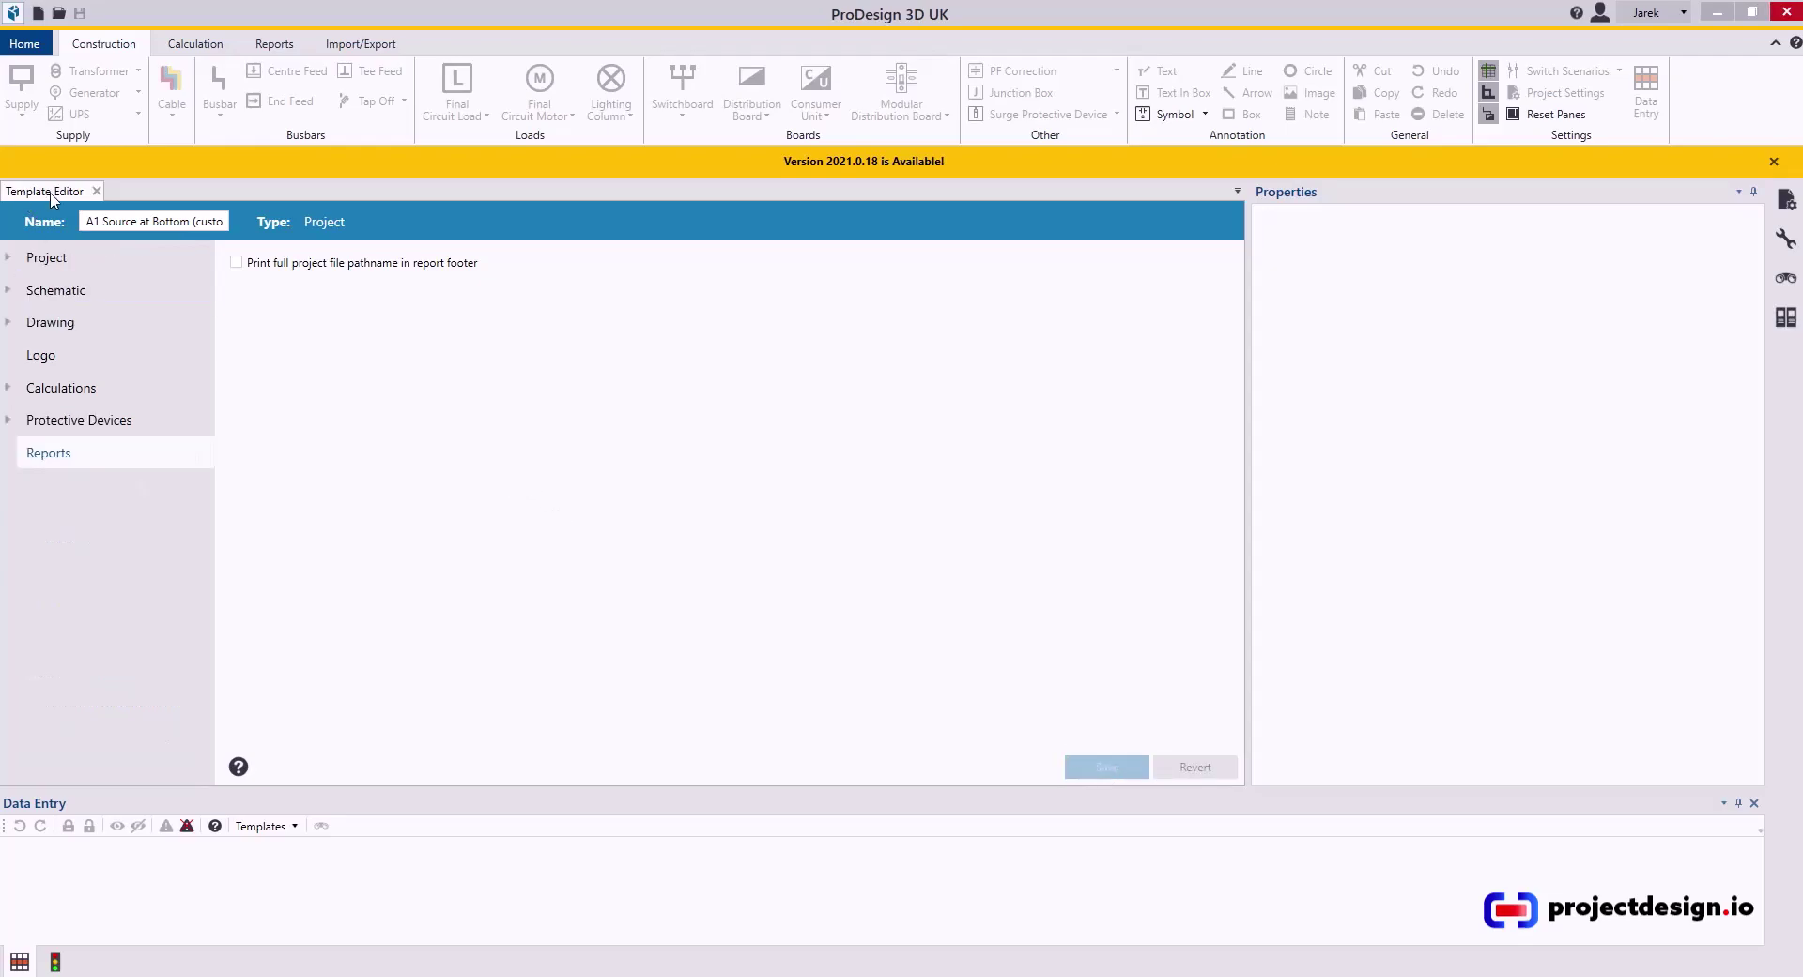
left_click(95, 192)
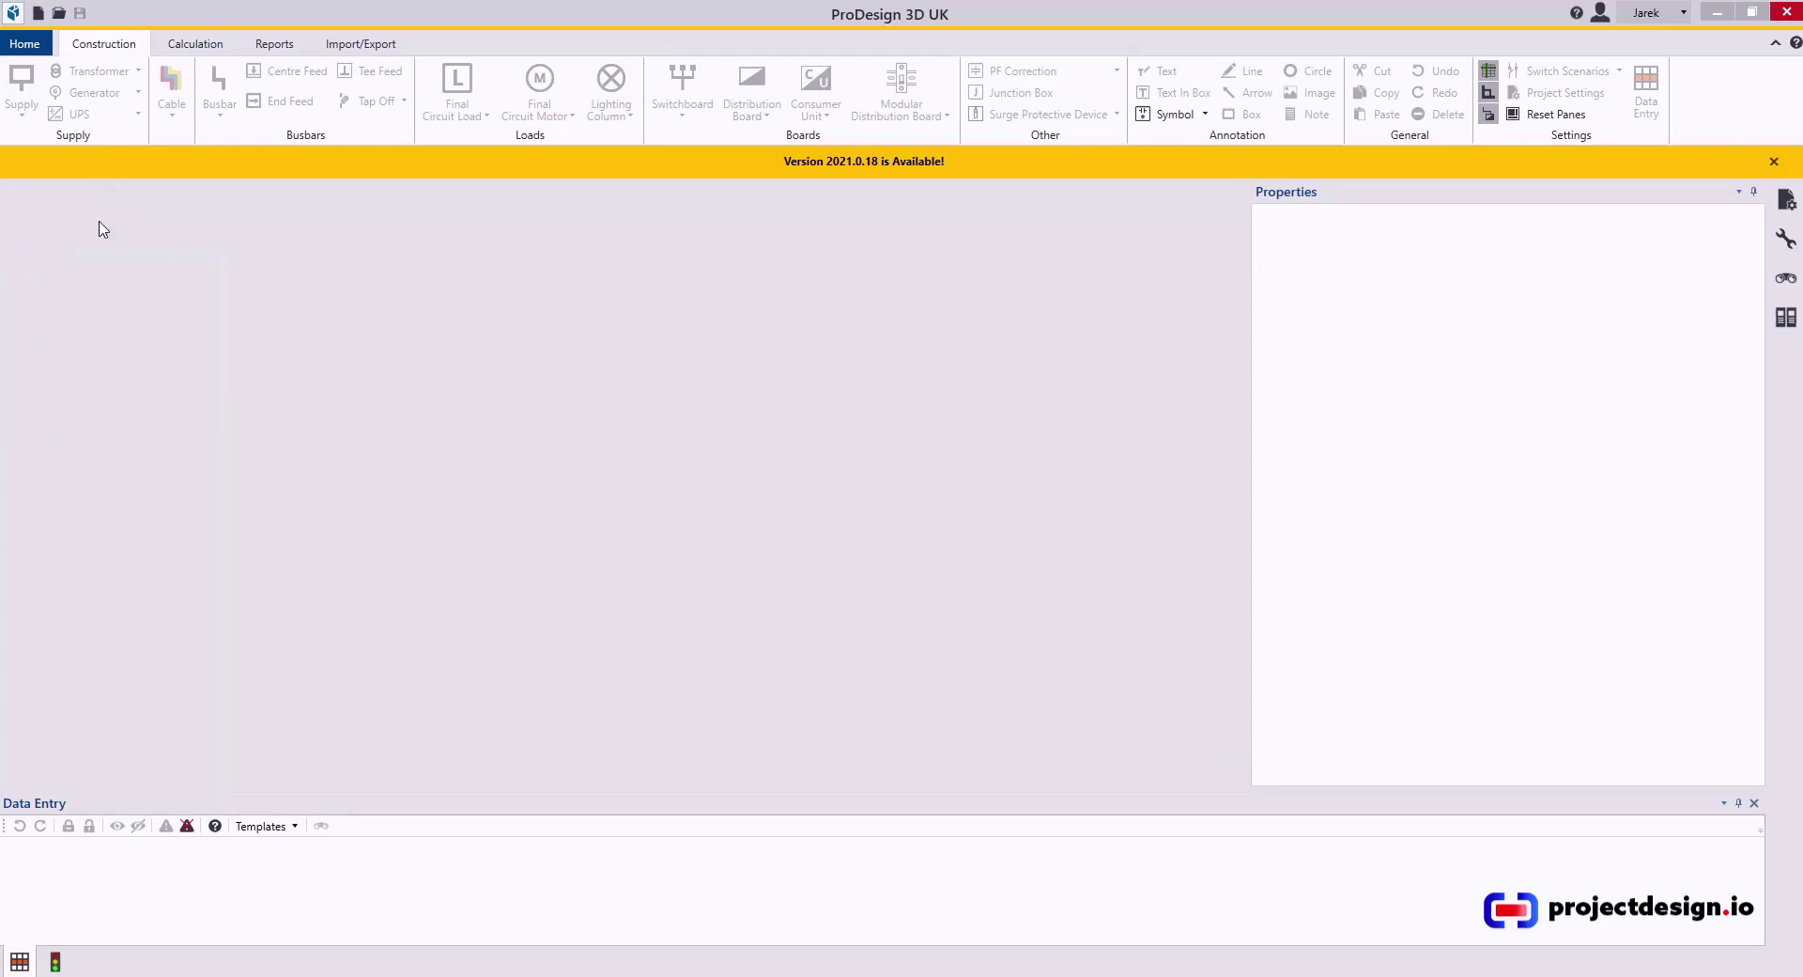